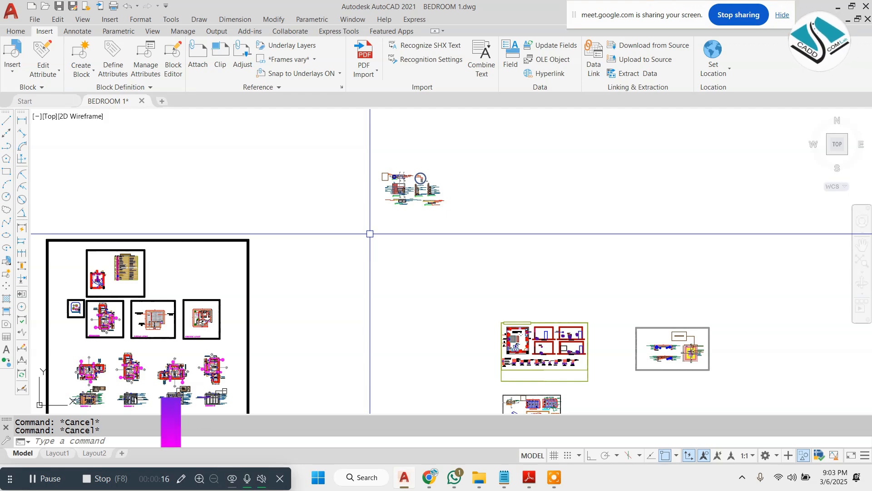
- Examine the bedroom sheets, from the elevations with their plans to the master bedroom plan and flooring layout
{"action": "scroll", "coordinate": [365, 230], "scroll_direction": "down", "scroll_amount": 2}
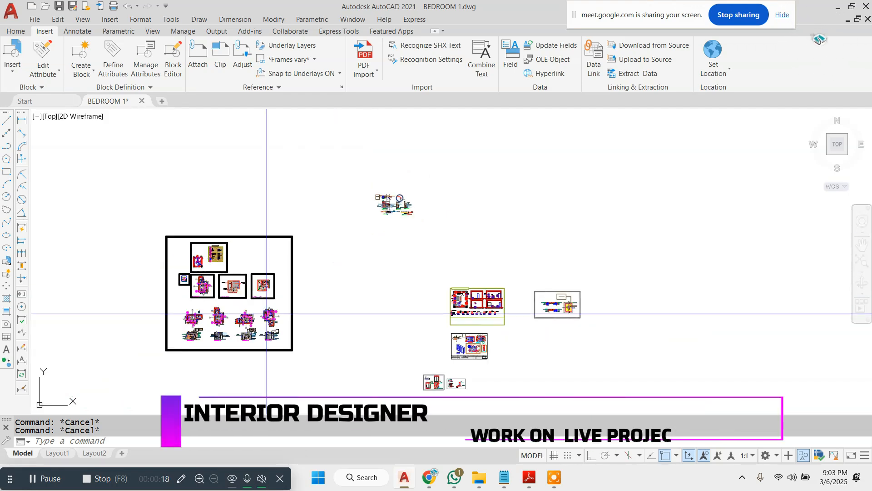
{"action": "scroll", "coordinate": [279, 166], "scroll_direction": "up", "scroll_amount": 5}
{"action": "scroll", "coordinate": [279, 166], "scroll_direction": "up", "scroll_amount": 2}
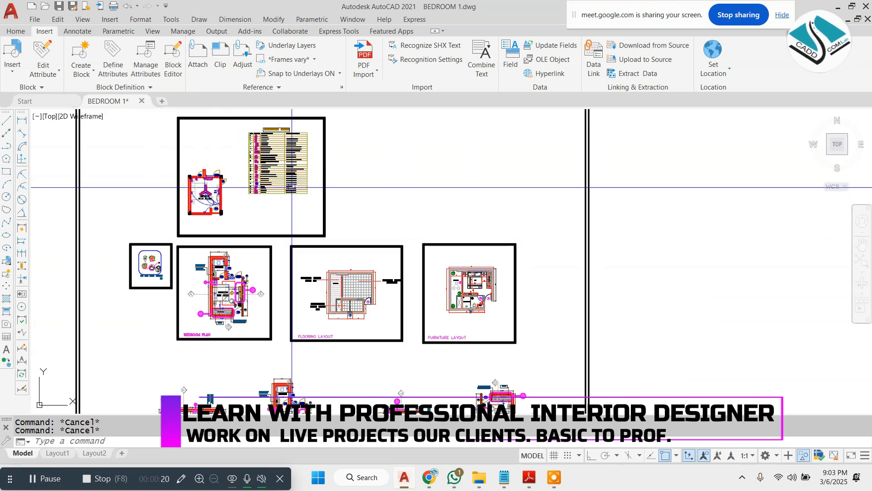
{"action": "scroll", "coordinate": [270, 163], "scroll_direction": "down", "scroll_amount": 2}
{"action": "scroll", "coordinate": [229, 193], "scroll_direction": "up", "scroll_amount": 4}
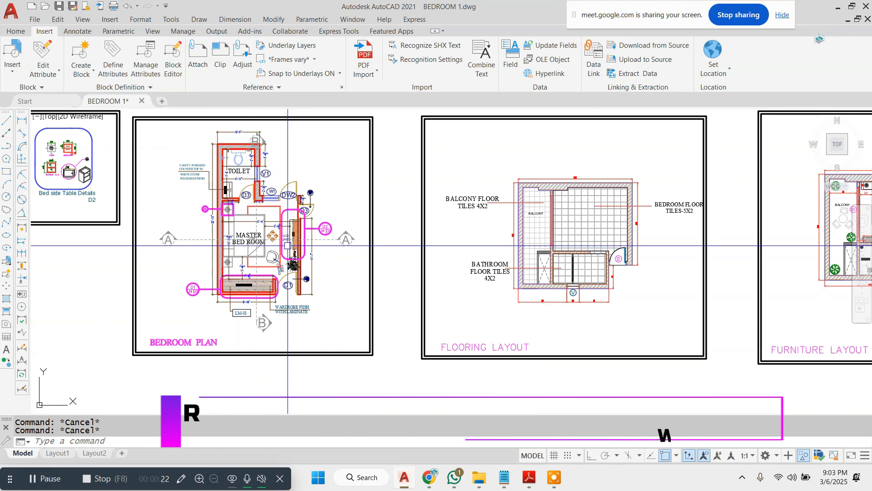
{"action": "scroll", "coordinate": [229, 193], "scroll_direction": "down", "scroll_amount": 1}
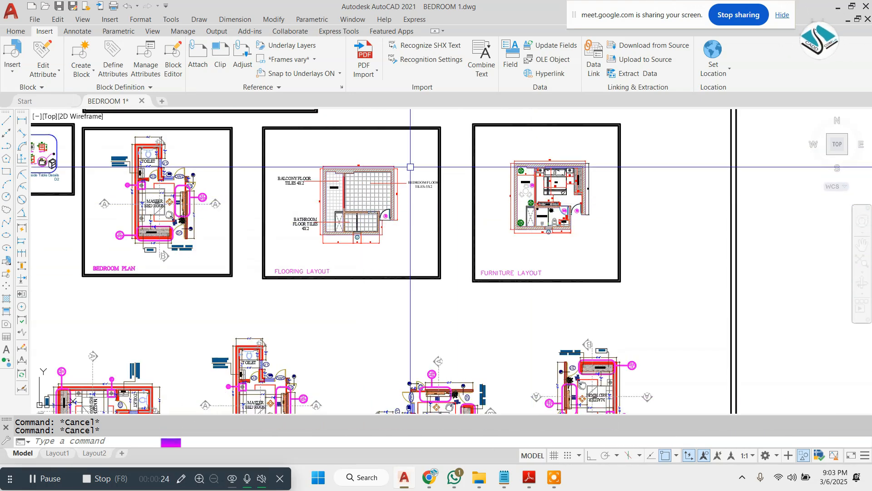
{"action": "scroll", "coordinate": [338, 257], "scroll_direction": "down", "scroll_amount": 3}
{"action": "scroll", "coordinate": [338, 257], "scroll_direction": "up", "scroll_amount": 3}
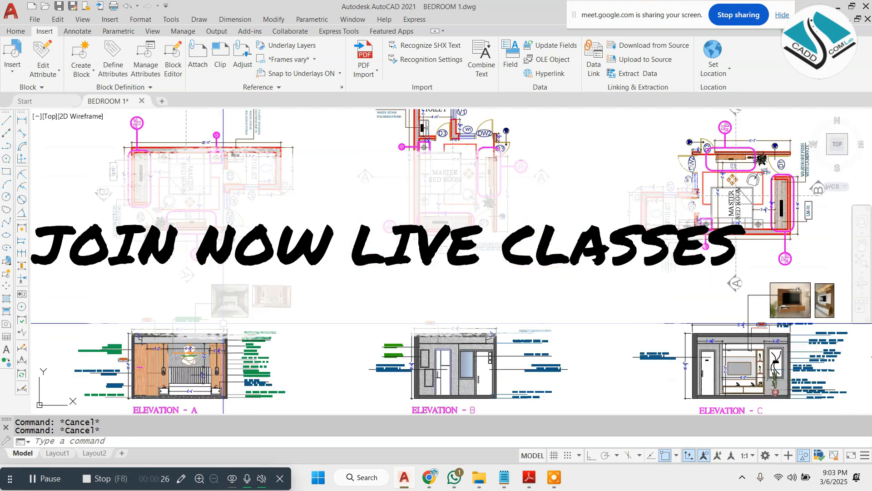
{"action": "scroll", "coordinate": [605, 311], "scroll_direction": "down", "scroll_amount": 4}
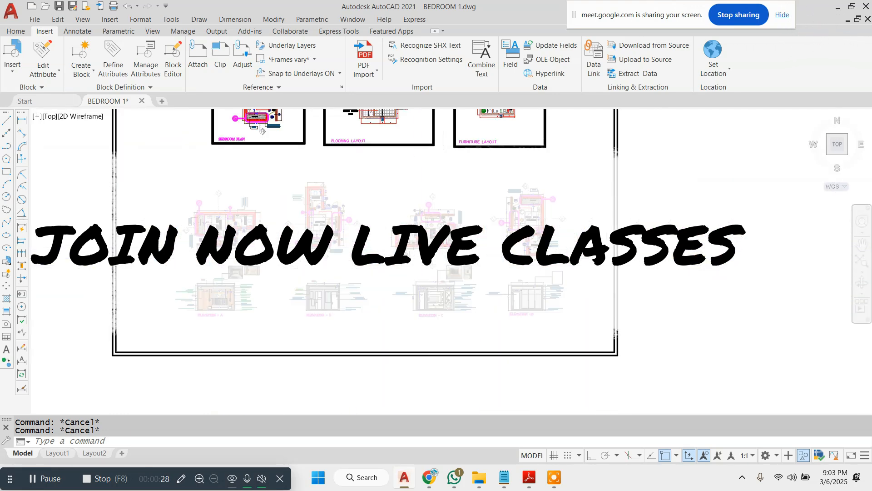
{"action": "scroll", "coordinate": [419, 247], "scroll_direction": "up", "scroll_amount": 4}
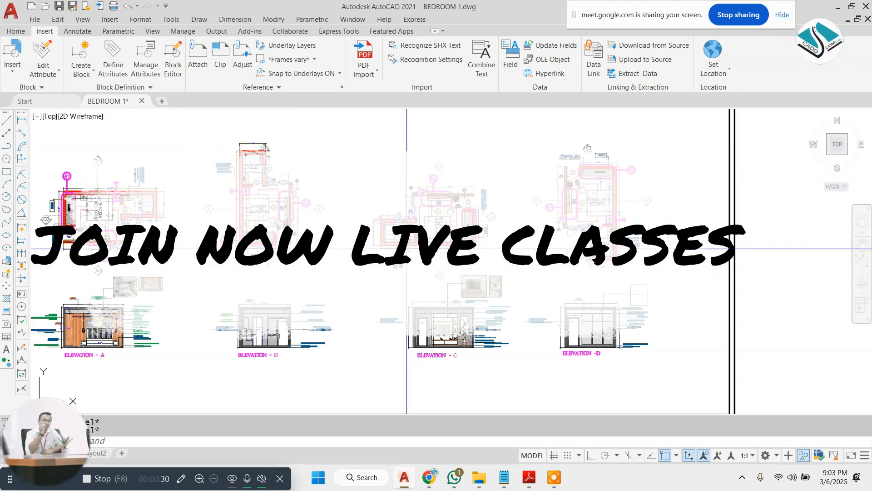
{"action": "scroll", "coordinate": [385, 253], "scroll_direction": "up", "scroll_amount": 3}
{"action": "scroll", "coordinate": [359, 256], "scroll_direction": "down", "scroll_amount": 3}
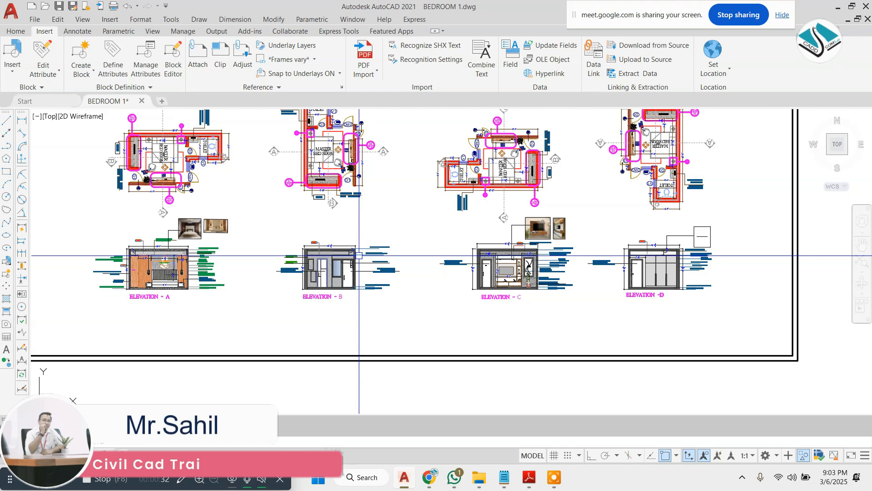
{"action": "scroll", "coordinate": [359, 253], "scroll_direction": "down", "scroll_amount": 3}
{"action": "scroll", "coordinate": [338, 213], "scroll_direction": "down", "scroll_amount": 2}
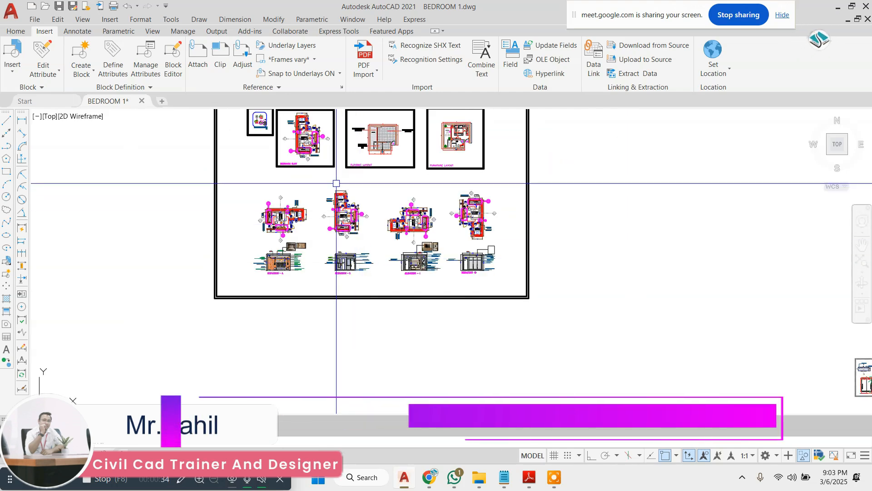
{"action": "scroll", "coordinate": [324, 166], "scroll_direction": "up", "scroll_amount": 4}
{"action": "scroll", "coordinate": [324, 166], "scroll_direction": "up", "scroll_amount": 3}
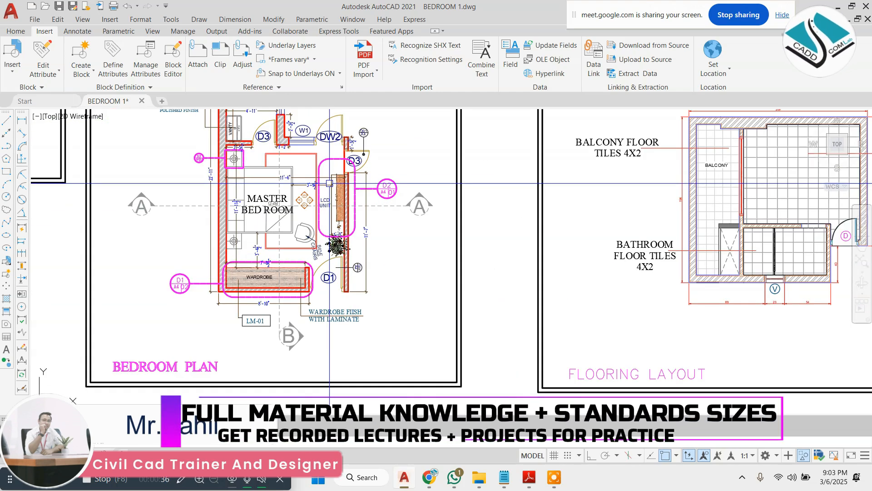
{"action": "scroll", "coordinate": [314, 150], "scroll_direction": "down", "scroll_amount": 2}
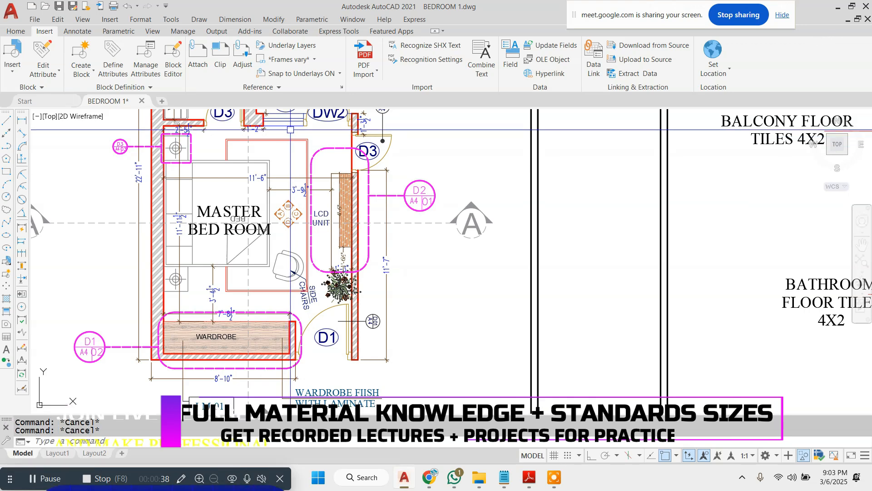
- Copy the LCD unit from the master bedroom plan into the empty space beside the T.V. unit detail drawings
{"action": "left_click", "coordinate": [290, 129]}
{"action": "key", "text": "Escape"}
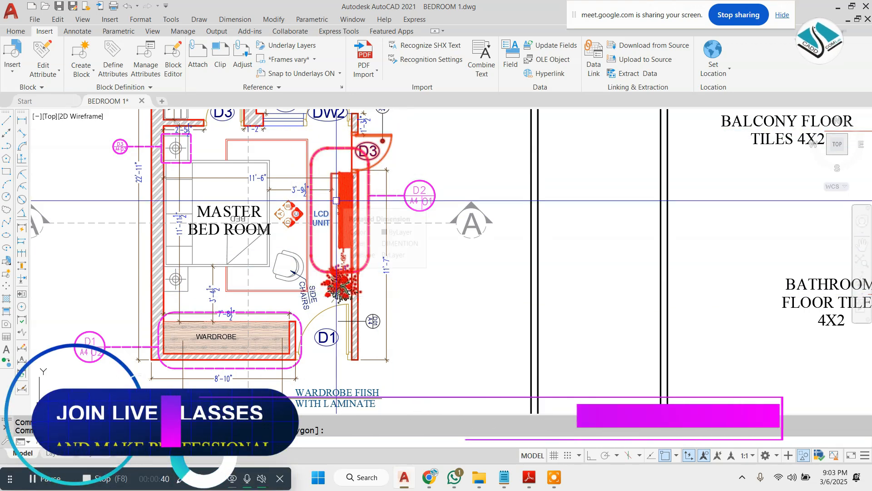
{"action": "scroll", "coordinate": [304, 140], "scroll_direction": "up", "scroll_amount": 2}
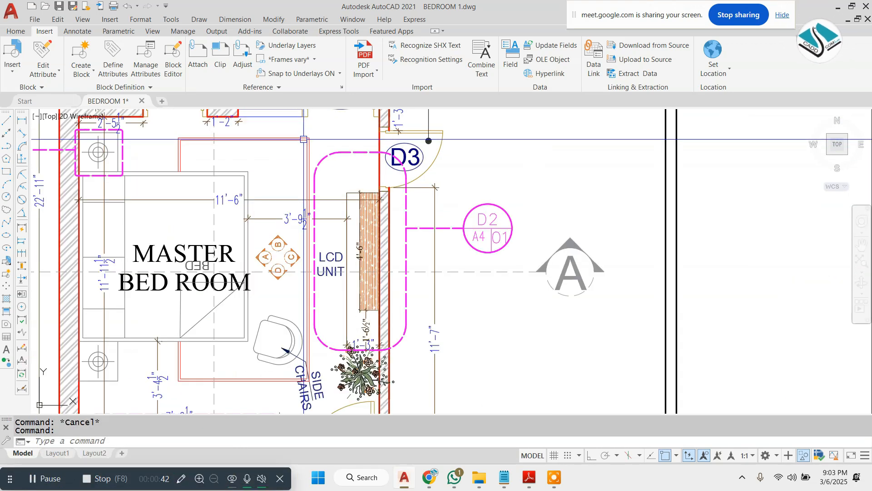
{"action": "left_click", "coordinate": [304, 126]}
{"action": "left_click", "coordinate": [435, 365]}
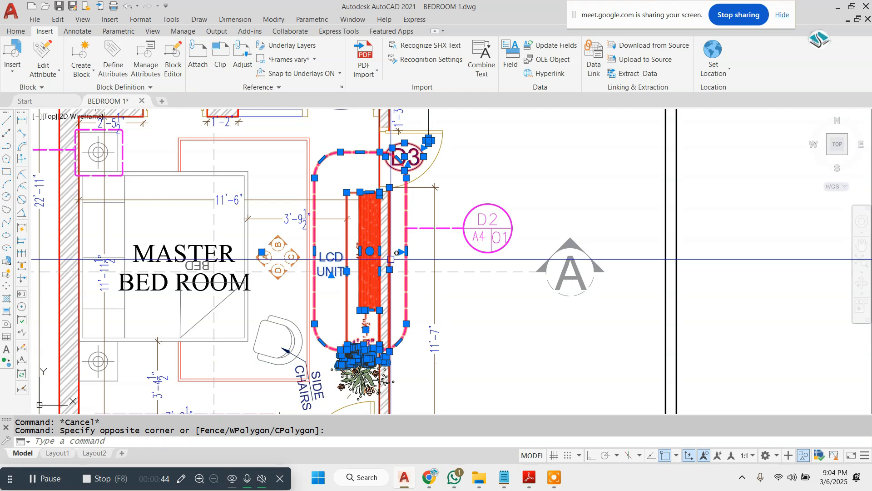
{"action": "key", "text": "Return"}
{"action": "left_click", "coordinate": [397, 253]}
{"action": "scroll", "coordinate": [382, 262], "scroll_direction": "down", "scroll_amount": 8}
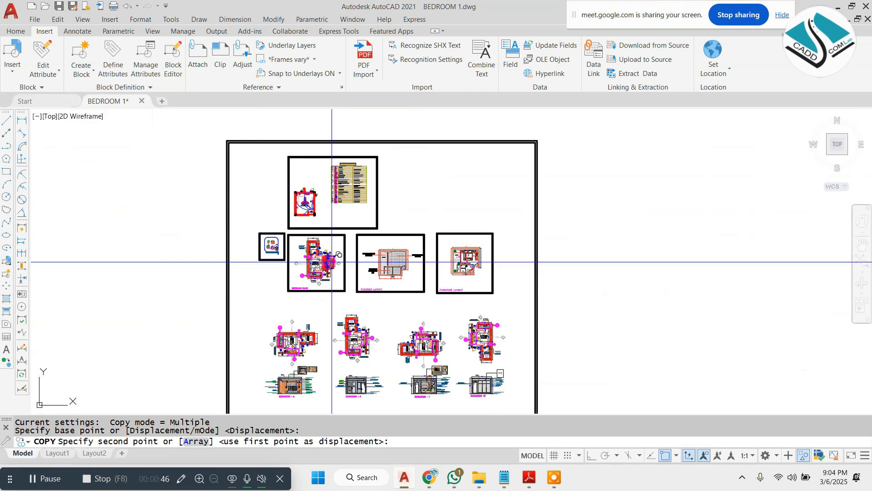
{"action": "scroll", "coordinate": [660, 134], "scroll_direction": "up", "scroll_amount": 8}
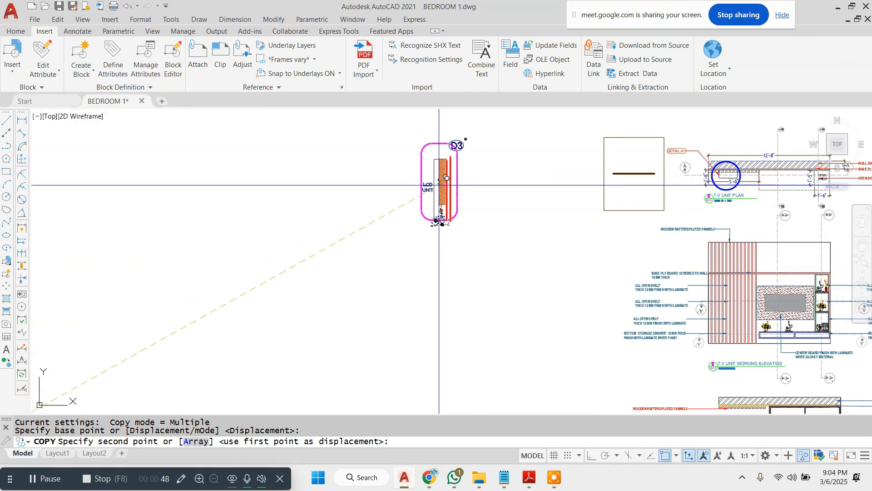
{"action": "left_click", "coordinate": [443, 135]}
{"action": "key", "text": "Escape"}
- Erase the magenta callout outline and the D3 door tag around the copied LCD unit
{"action": "left_click", "coordinate": [475, 137]}
{"action": "left_click", "coordinate": [360, 211]}
{"action": "type", "text": "e"}
{"action": "key", "text": "Return"}
{"action": "scroll", "coordinate": [399, 157], "scroll_direction": "down", "scroll_amount": 5}
{"action": "key", "text": "Escape"}
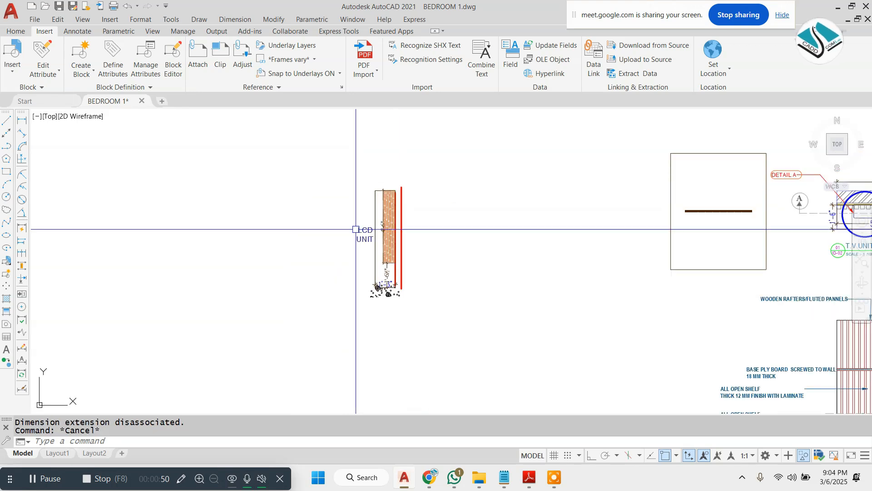
- Rotate the copied LCD unit 90 degrees counterclockwise with Ortho on so it lies horizontally
{"action": "left_click", "coordinate": [472, 151]}
{"action": "left_click", "coordinate": [274, 336]}
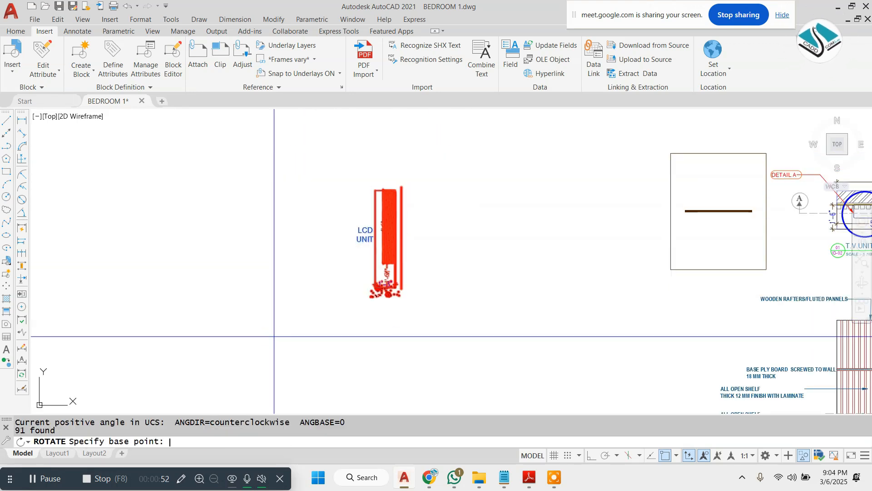
{"action": "left_click", "coordinate": [403, 240]}
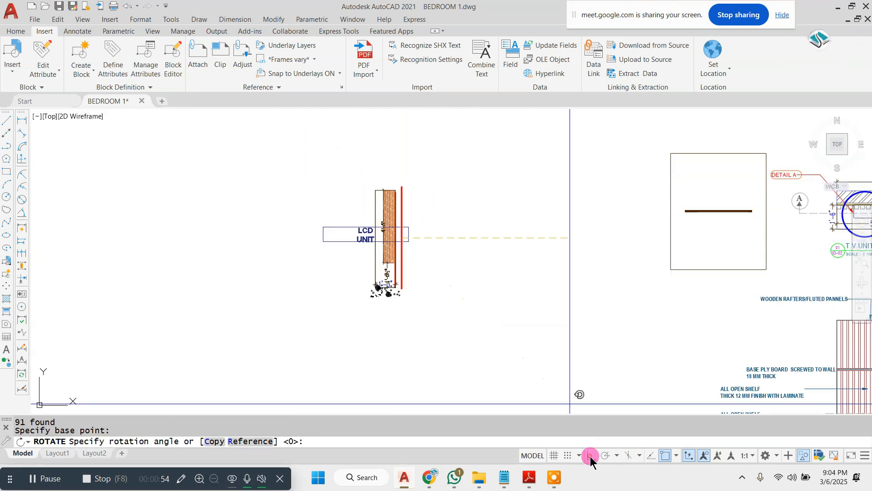
{"action": "left_click", "coordinate": [590, 456]}
{"action": "left_click", "coordinate": [429, 164]}
- Erase the loose red wall line above the rotated LCD unit
{"action": "scroll", "coordinate": [419, 240], "scroll_direction": "up", "scroll_amount": 5}
{"action": "left_click", "coordinate": [417, 240]}
{"action": "type", "text": "e"}
{"action": "key", "text": "Return"}
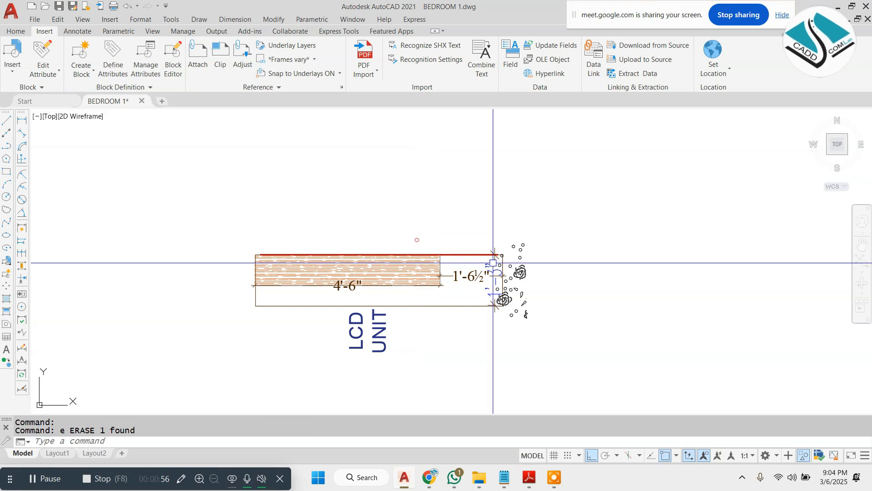
- Erase the plant symbol pieces and the 1'-3" depth dimension at the end of the LCD unit
{"action": "scroll", "coordinate": [493, 262], "scroll_direction": "up", "scroll_amount": 4}
{"action": "left_click", "coordinate": [594, 185]}
{"action": "left_click", "coordinate": [540, 302]}
{"action": "type", "text": "e"}
{"action": "key", "text": "Return"}
{"action": "left_click", "coordinate": [467, 201]}
{"action": "scroll", "coordinate": [553, 271], "scroll_direction": "down", "scroll_amount": 2}
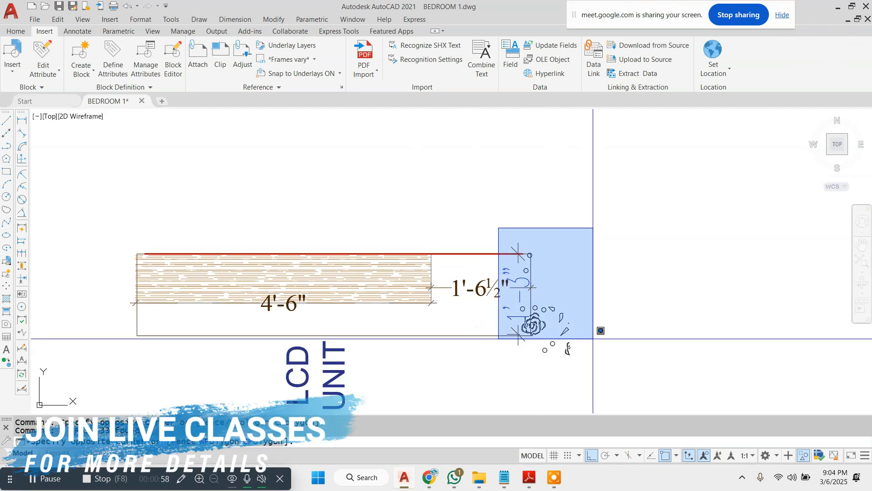
{"action": "left_click", "coordinate": [592, 338]}
{"action": "type", "text": "e"}
{"action": "key", "text": "Return"}
- Erase the 1'-6½" and 4'-6" length dimensions from the LCD unit
{"action": "left_click", "coordinate": [477, 288]}
{"action": "type", "text": "e"}
{"action": "key", "text": "Return"}
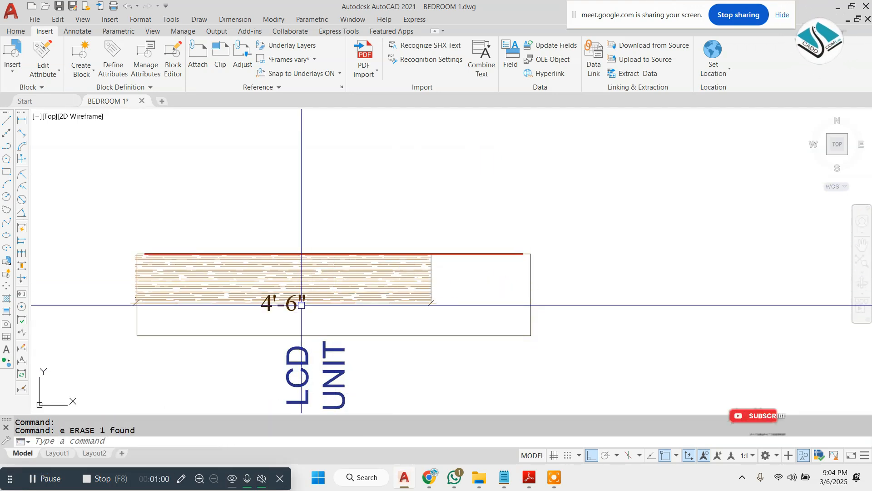
{"action": "left_click", "coordinate": [301, 304]}
{"action": "type", "text": "e"}
{"action": "key", "text": "Return"}
{"action": "scroll", "coordinate": [201, 271], "scroll_direction": "up", "scroll_amount": 4}
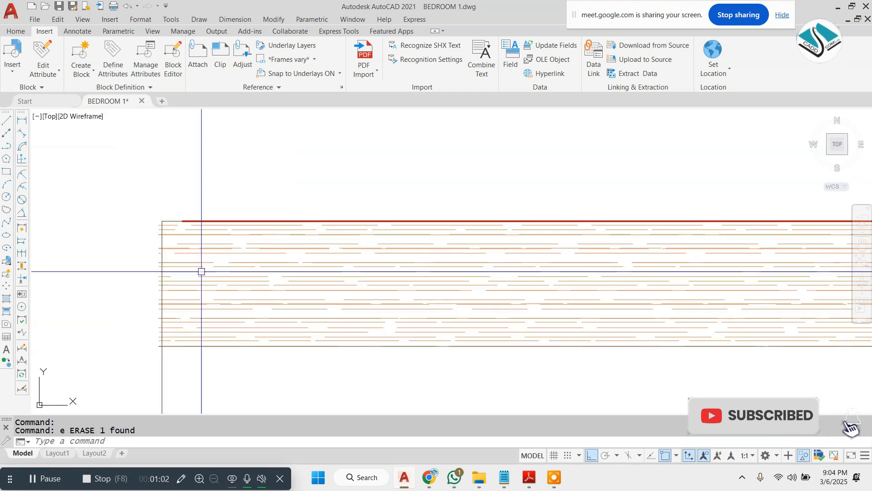
{"action": "left_click", "coordinate": [201, 271]}
{"action": "scroll", "coordinate": [157, 284], "scroll_direction": "up", "scroll_amount": 4}
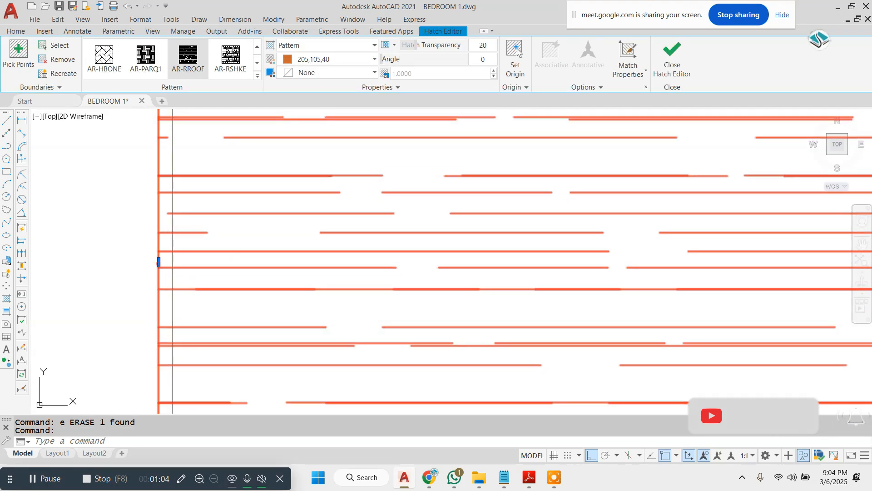
{"action": "left_click", "coordinate": [158, 263]}
{"action": "scroll", "coordinate": [164, 259], "scroll_direction": "down", "scroll_amount": 5}
{"action": "key", "text": "Escape"}
{"action": "key", "text": "Escape"}
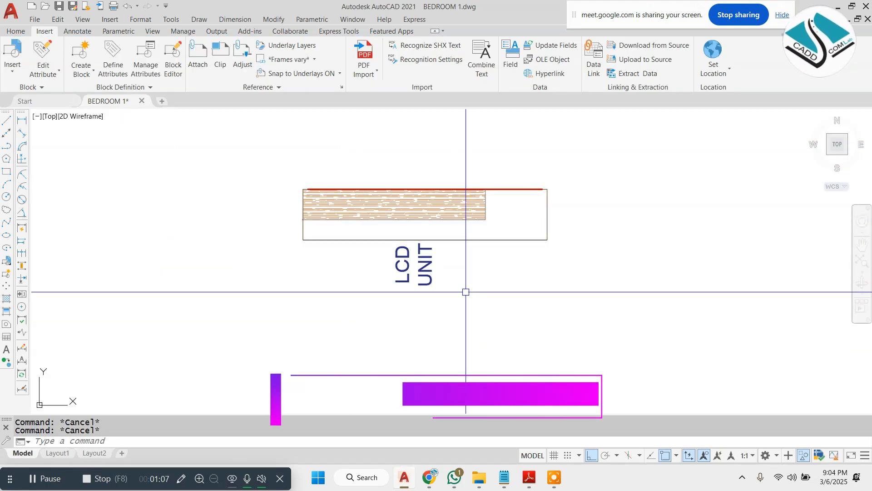
- Rotate the LCD UNIT label so that its text reads horizontally below the unit
{"action": "left_click", "coordinate": [429, 276]}
{"action": "key", "text": "Return"}
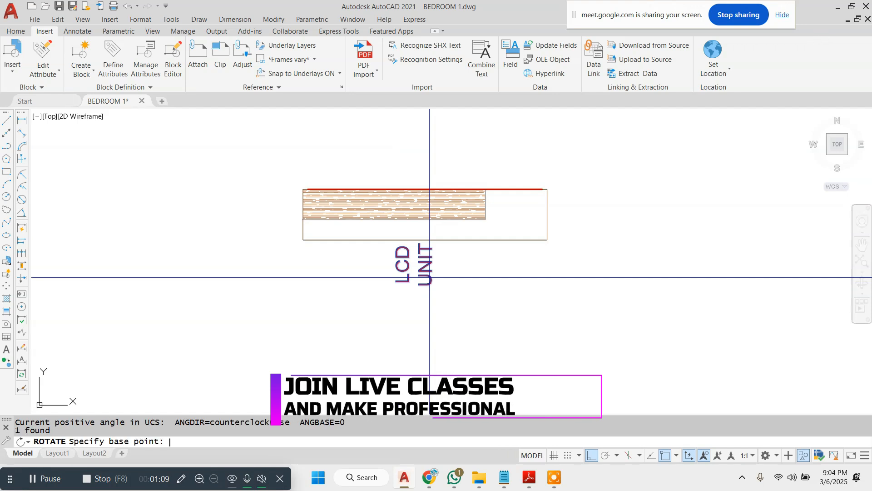
{"action": "left_click", "coordinate": [428, 276]}
{"action": "left_click", "coordinate": [395, 364]}
- Stretch the text box of the LCD UNIT label wider along its horizontal direction
{"action": "scroll", "coordinate": [453, 251], "scroll_direction": "up", "scroll_amount": 4}
{"action": "left_click", "coordinate": [453, 250]}
{"action": "left_click", "coordinate": [396, 250]}
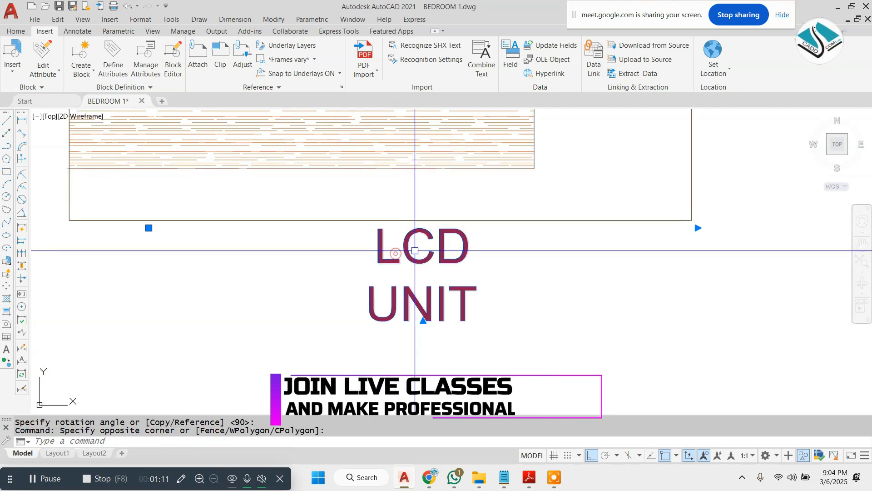
{"action": "scroll", "coordinate": [431, 251], "scroll_direction": "down", "scroll_amount": 4}
{"action": "scroll", "coordinate": [519, 240], "scroll_direction": "up", "scroll_amount": 2}
{"action": "left_click", "coordinate": [546, 248]}
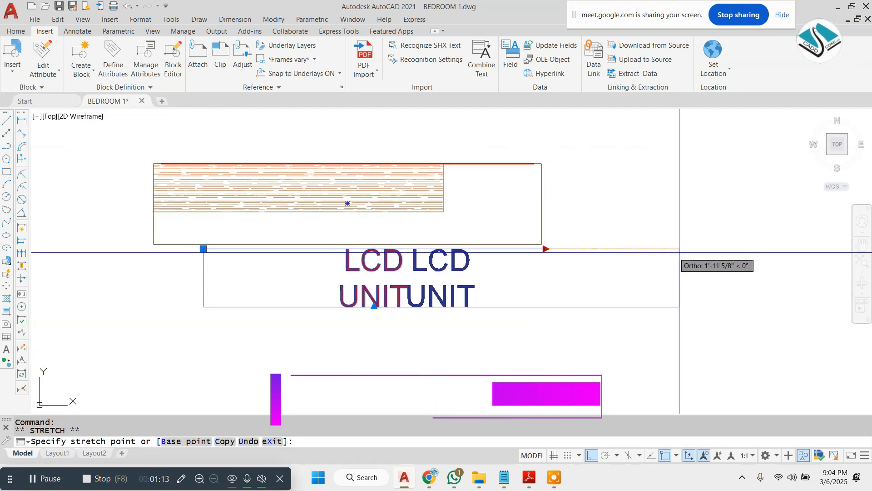
{"action": "key", "text": "Escape"}
- Move the LCD UNIT label horizontally back toward the middle of the unit
{"action": "type", "text": "m"}
{"action": "key", "text": "Return"}
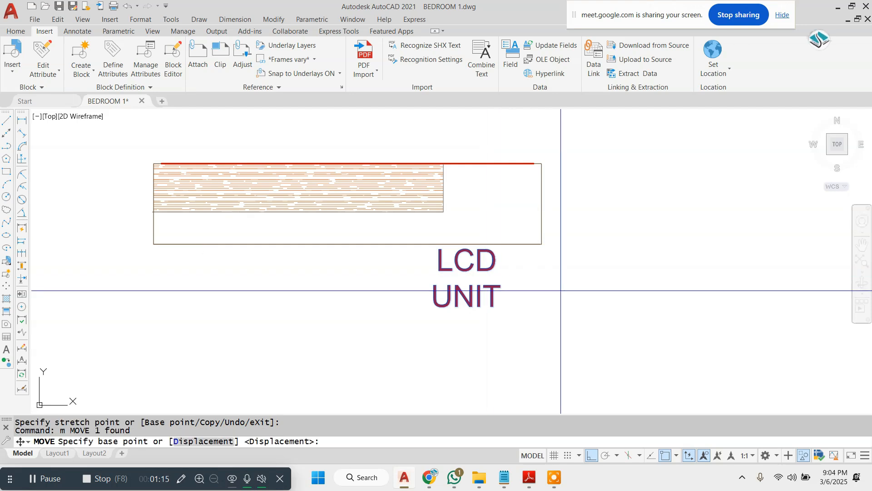
{"action": "left_click", "coordinate": [560, 292]}
{"action": "left_click", "coordinate": [452, 296]}
{"action": "key", "text": "Escape"}
- Scale the LCD UNIT label down to less than half its size, picking the factor freehand
{"action": "left_click", "coordinate": [407, 261]}
{"action": "left_click", "coordinate": [330, 296]}
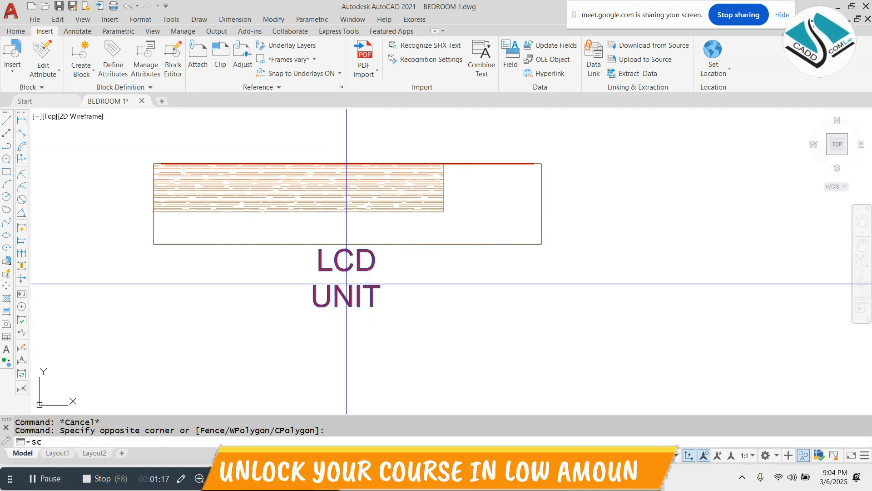
{"action": "type", "text": "sc"}
{"action": "key", "text": "Return"}
{"action": "left_click", "coordinate": [83, 307]}
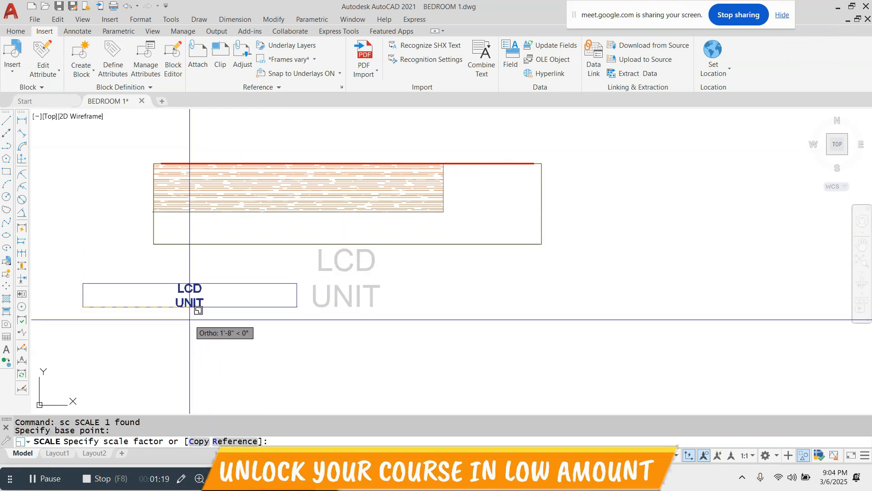
{"action": "left_click", "coordinate": [189, 319]}
- Move the reduced LCD UNIT label just below the middle of the unit outline with Ortho off
{"action": "type", "text": "m"}
{"action": "key", "text": "Return"}
{"action": "left_click", "coordinate": [297, 306]}
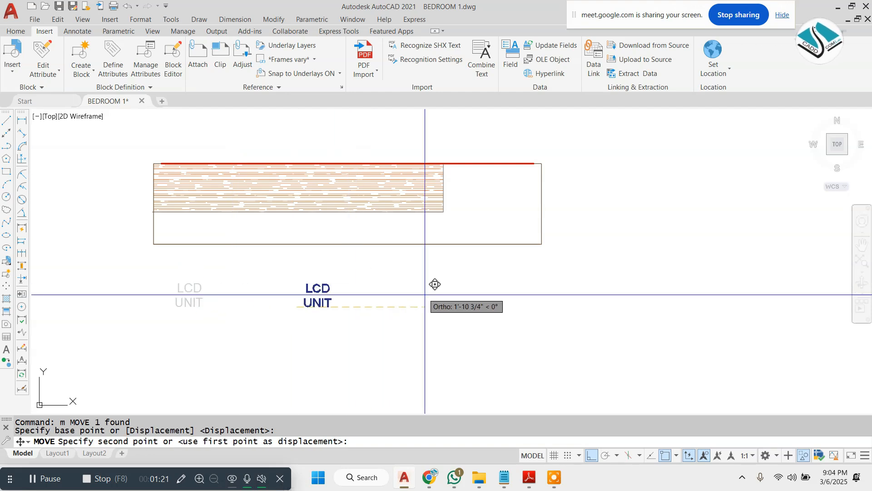
{"action": "left_click", "coordinate": [593, 454]}
{"action": "left_click", "coordinate": [446, 277]}
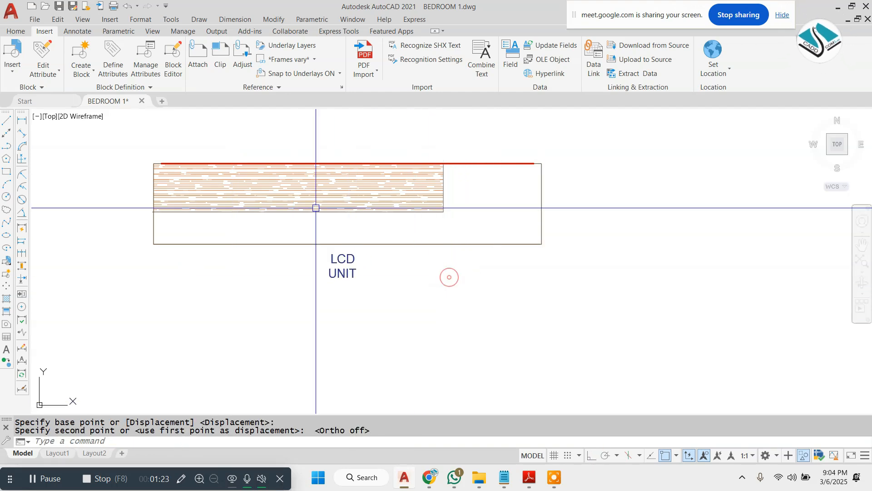
- Erase the thick red line running along the upper edge of the LCD unit outline
{"action": "scroll", "coordinate": [188, 163], "scroll_direction": "up", "scroll_amount": 4}
{"action": "key", "text": "Escape"}
{"action": "left_click", "coordinate": [131, 165]}
{"action": "key", "text": "Escape"}
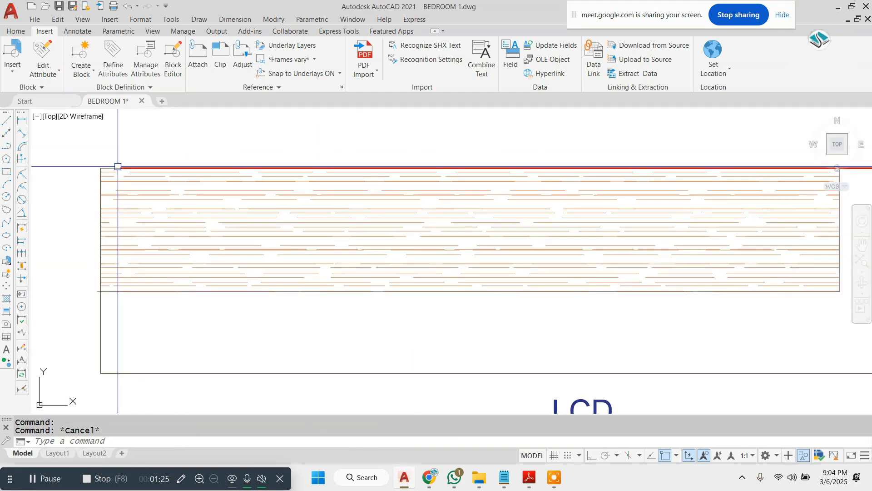
{"action": "left_click", "coordinate": [115, 163]}
{"action": "scroll", "coordinate": [173, 190], "scroll_direction": "down", "scroll_amount": 2}
{"action": "left_click", "coordinate": [737, 195]}
{"action": "type", "text": "e"}
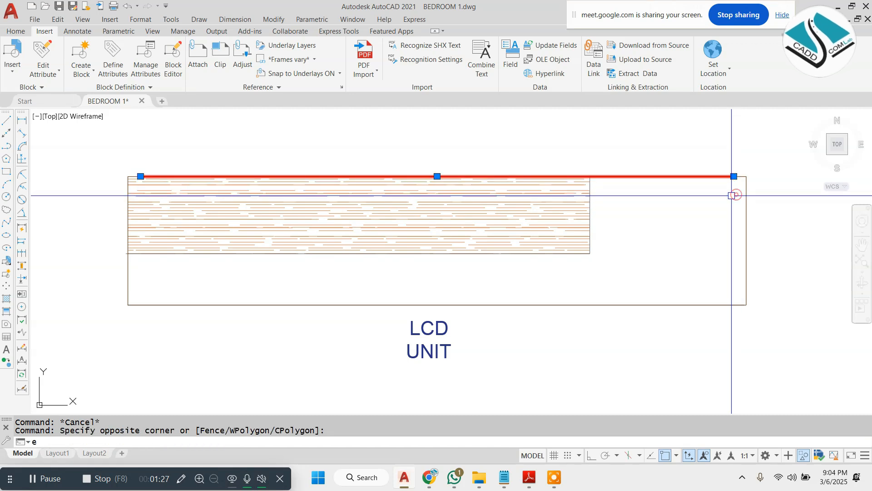
{"action": "key", "text": "space"}
{"action": "key", "text": "Escape"}
{"action": "key", "text": "Escape"}
{"action": "scroll", "coordinate": [384, 175], "scroll_direction": "down", "scroll_amount": 2}
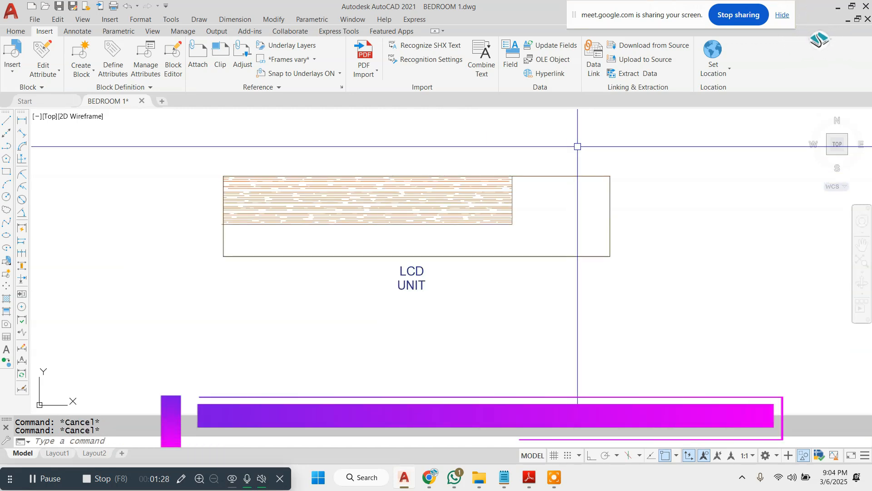
- Set the color of the LCD unit's rectangular outline to black (0,0,0)
{"action": "left_click", "coordinate": [656, 148]}
{"action": "left_click", "coordinate": [564, 294]}
{"action": "left_click", "coordinate": [14, 32]}
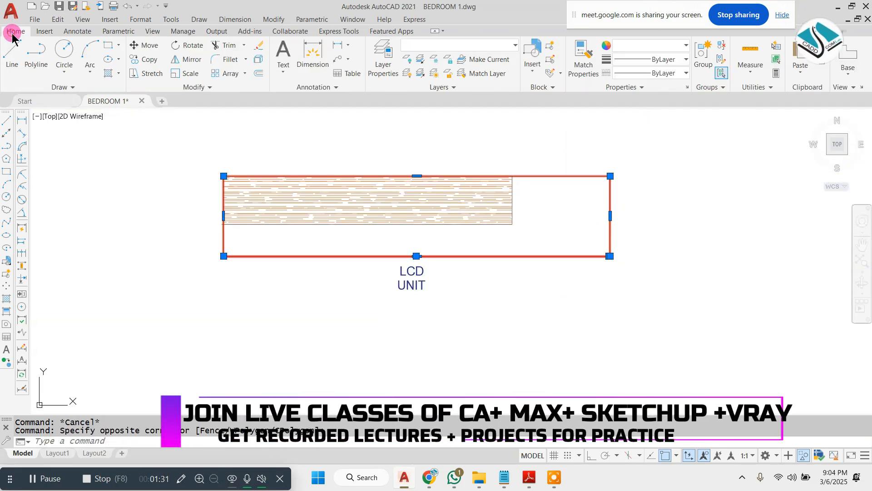
{"action": "left_click", "coordinate": [649, 45]}
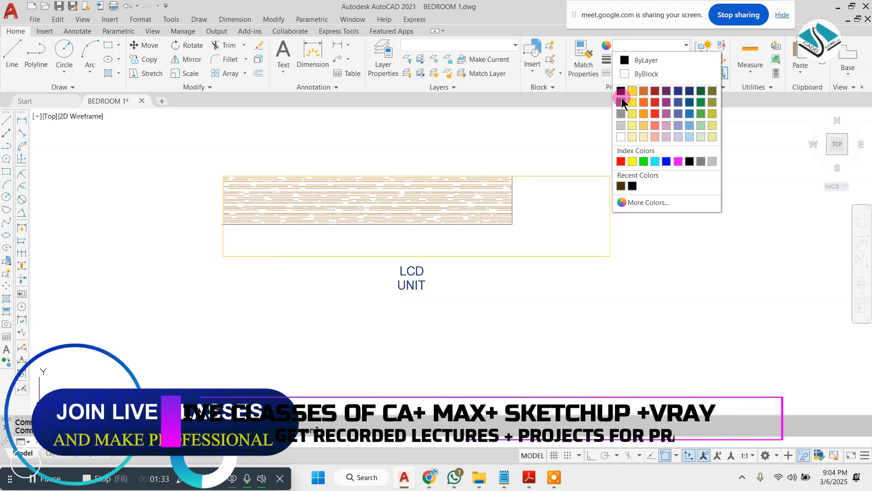
{"action": "left_click", "coordinate": [622, 93]}
{"action": "scroll", "coordinate": [325, 199], "scroll_direction": "down", "scroll_amount": 4}
{"action": "key", "text": "Escape"}
{"action": "scroll", "coordinate": [366, 200], "scroll_direction": "up", "scroll_amount": 4}
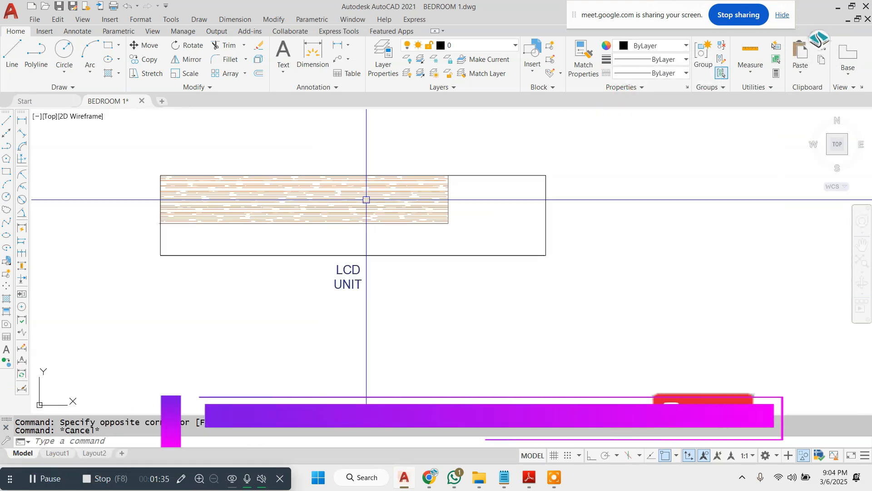
- Move the complete T.V UNIT PLAN drawing with its annotations from above the working elevation to the empty area beyond the LCD unit copy
{"action": "scroll", "coordinate": [366, 200], "scroll_direction": "down", "scroll_amount": 8}
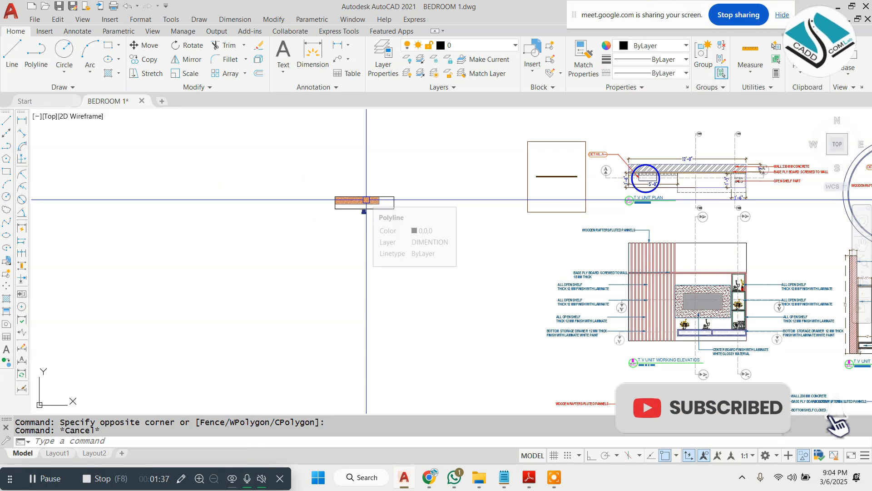
{"action": "scroll", "coordinate": [672, 152], "scroll_direction": "up", "scroll_amount": 2}
{"action": "left_click_drag", "start_coordinate": [726, 119], "coordinate": [409, 274]}
{"action": "scroll", "coordinate": [657, 272], "scroll_direction": "up", "scroll_amount": 2}
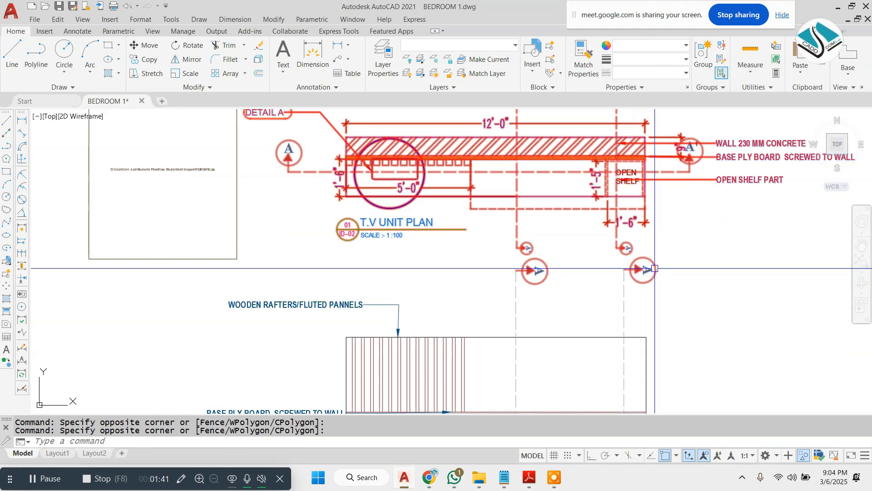
{"action": "scroll", "coordinate": [609, 262], "scroll_direction": "down", "scroll_amount": 3}
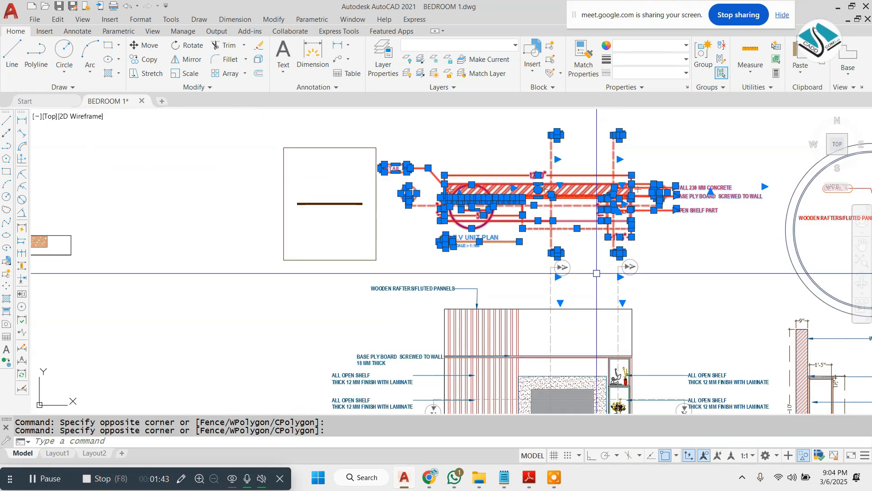
{"action": "type", "text": "m"}
{"action": "key", "text": "Return"}
{"action": "left_click", "coordinate": [558, 209]}
{"action": "scroll", "coordinate": [558, 209], "scroll_direction": "down", "scroll_amount": 2}
{"action": "scroll", "coordinate": [171, 176], "scroll_direction": "down", "scroll_amount": 2}
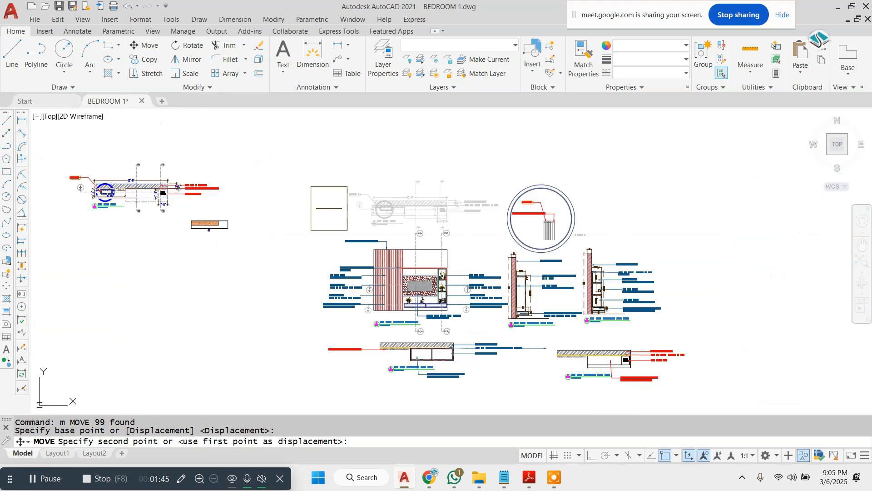
{"action": "scroll", "coordinate": [184, 203], "scroll_direction": "up", "scroll_amount": 2}
{"action": "left_click", "coordinate": [141, 186]}
{"action": "key", "text": "Escape"}
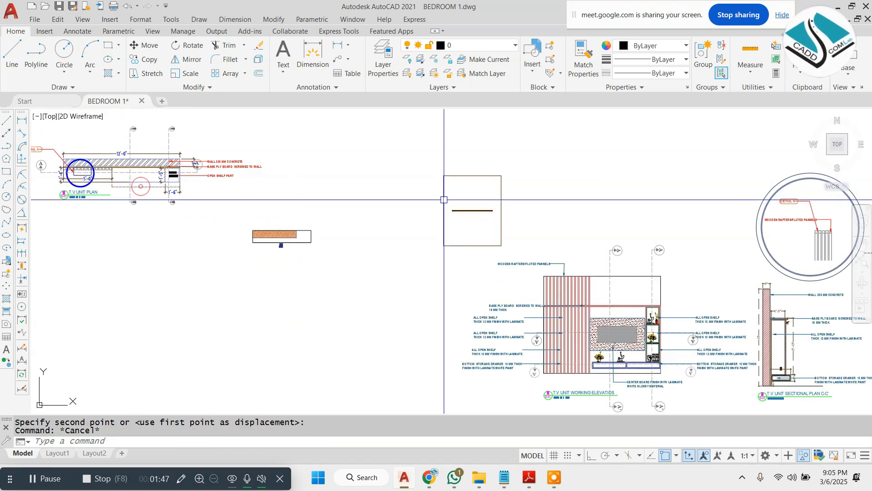
- Copy the T.V. unit from ELEVATION - C into the free space to the left of the T.V UNIT PLAN
{"action": "scroll", "coordinate": [444, 199], "scroll_direction": "down", "scroll_amount": 10}
{"action": "key", "text": "Escape"}
{"action": "scroll", "coordinate": [341, 303], "scroll_direction": "up", "scroll_amount": 6}
{"action": "scroll", "coordinate": [327, 287], "scroll_direction": "down", "scroll_amount": 2}
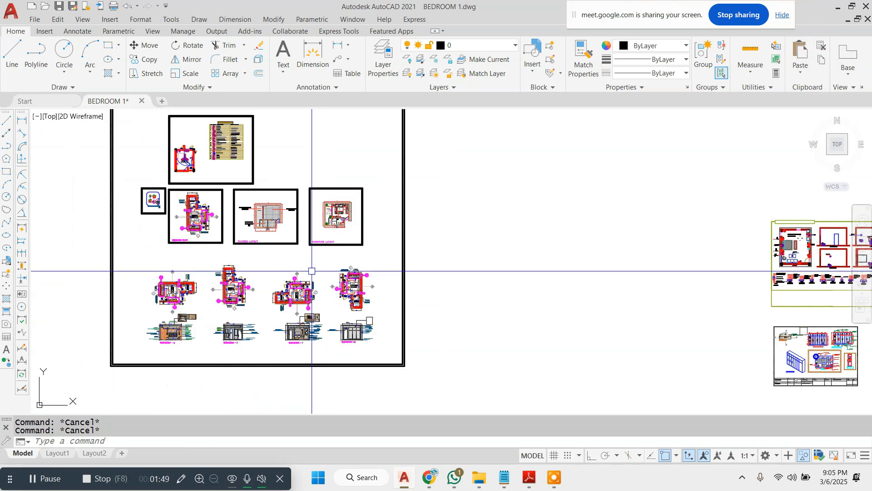
{"action": "scroll", "coordinate": [313, 263], "scroll_direction": "up", "scroll_amount": 6}
{"action": "scroll", "coordinate": [288, 273], "scroll_direction": "down", "scroll_amount": 2}
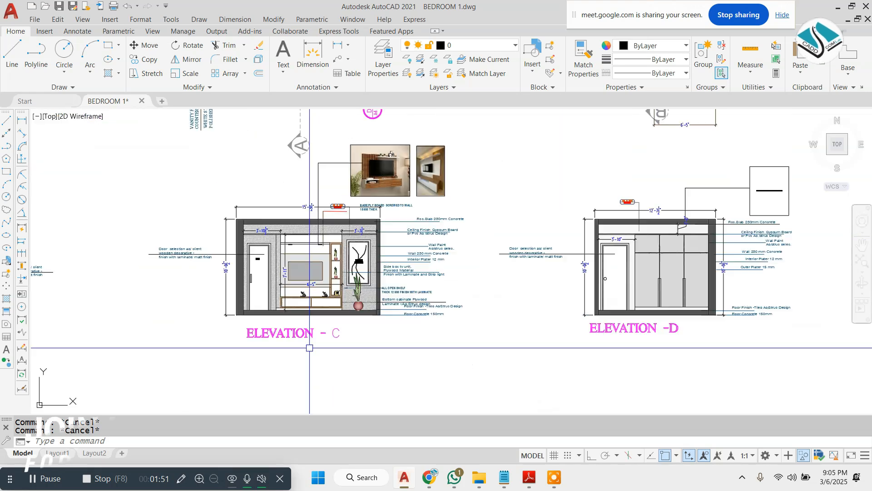
{"action": "scroll", "coordinate": [300, 345], "scroll_direction": "up", "scroll_amount": 2}
{"action": "left_click", "coordinate": [244, 126]}
{"action": "left_click", "coordinate": [371, 308]}
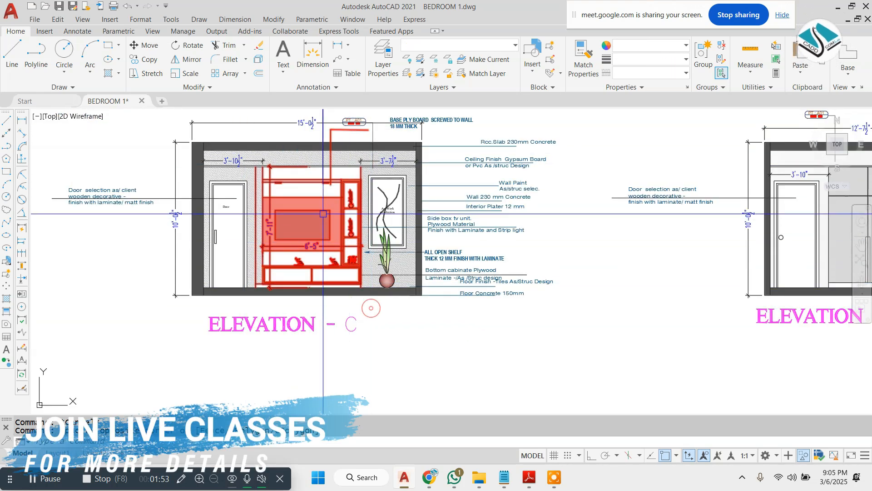
{"action": "type", "text": "c"}
{"action": "left_click", "coordinate": [322, 213]}
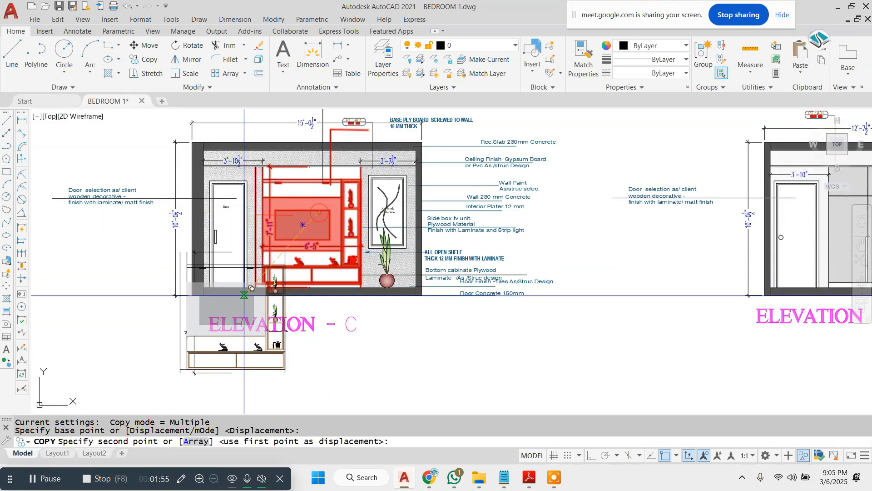
{"action": "scroll", "coordinate": [318, 213], "scroll_direction": "down", "scroll_amount": 8}
{"action": "scroll", "coordinate": [348, 286], "scroll_direction": "up", "scroll_amount": 4}
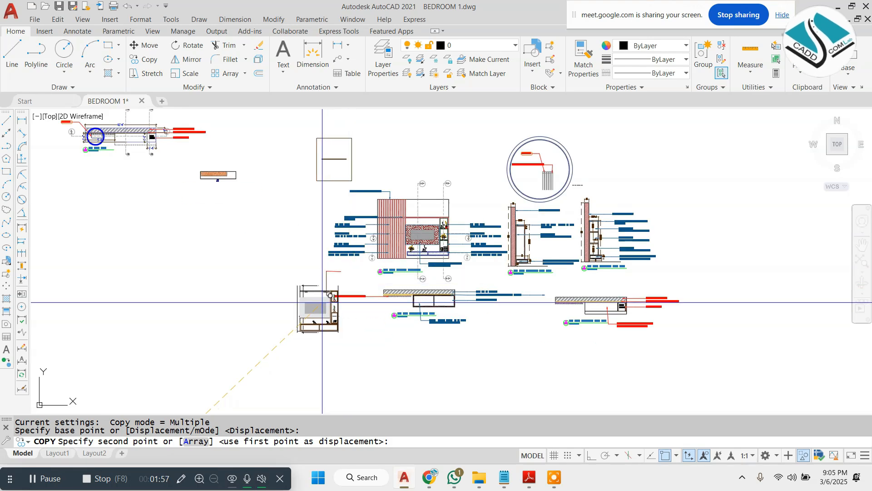
{"action": "scroll", "coordinate": [362, 253], "scroll_direction": "down", "scroll_amount": 2}
{"action": "scroll", "coordinate": [327, 255], "scroll_direction": "up", "scroll_amount": 4}
{"action": "key", "text": "Escape"}
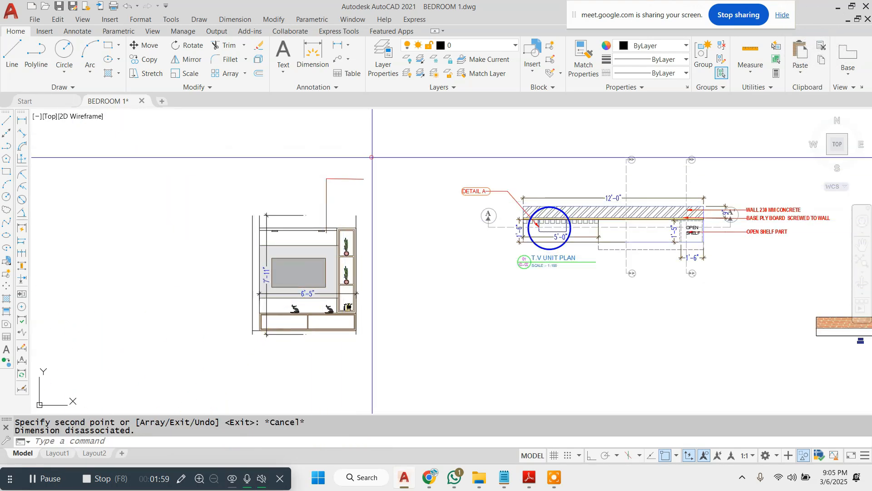
- Erase the 7'-11" dimension, the leader and the stray vertical lines from the copied T.V. unit elevation
{"action": "left_click", "coordinate": [263, 214]}
{"action": "type", "text": "e"}
{"action": "key", "text": "Return"}
{"action": "scroll", "coordinate": [251, 224], "scroll_direction": "up", "scroll_amount": 3}
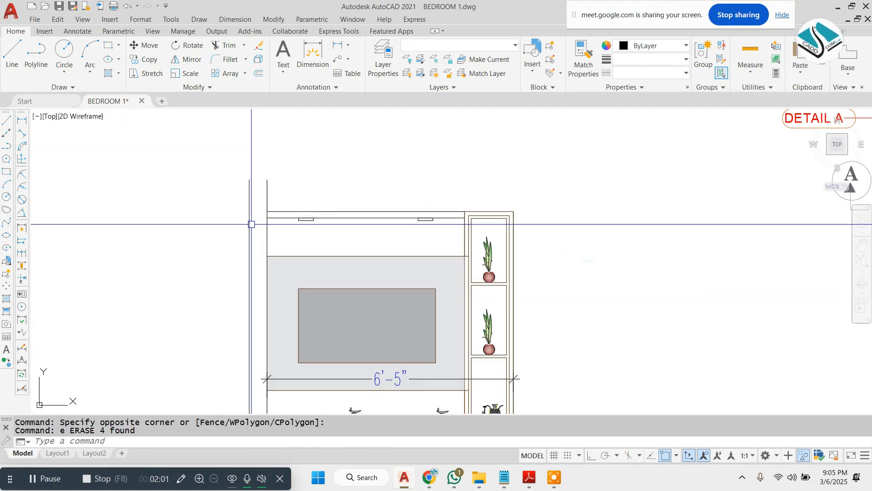
{"action": "key", "text": "Escape"}
{"action": "scroll", "coordinate": [273, 181], "scroll_direction": "down", "scroll_amount": 2}
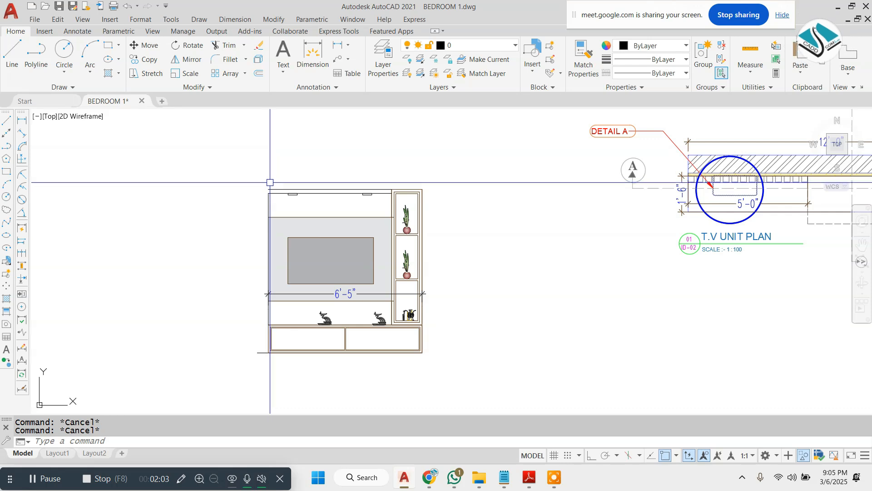
- Draw a vertical line down the left edge of the copied elevation, starting at its upper-left corner
{"action": "type", "text": "l"}
{"action": "key", "text": "Return"}
{"action": "scroll", "coordinate": [265, 193], "scroll_direction": "up", "scroll_amount": 5}
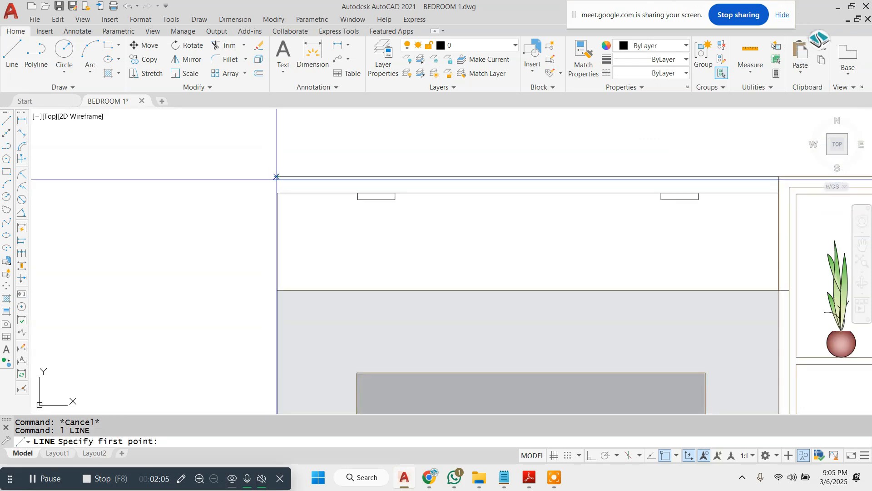
{"action": "scroll", "coordinate": [305, 136], "scroll_direction": "down", "scroll_amount": 5}
{"action": "scroll", "coordinate": [275, 227], "scroll_direction": "up", "scroll_amount": 5}
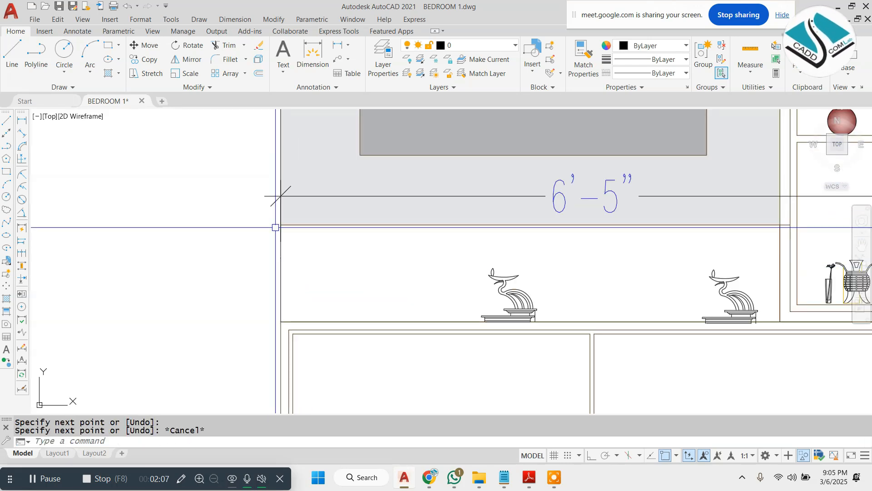
- Erase the 6'-5" dimension from the elevation copy and remove the base line overhang at its lower-left corner
{"action": "left_click", "coordinate": [274, 196]}
{"action": "type", "text": "e"}
{"action": "key", "text": "space"}
{"action": "scroll", "coordinate": [268, 181], "scroll_direction": "down", "scroll_amount": 5}
{"action": "scroll", "coordinate": [269, 272], "scroll_direction": "up", "scroll_amount": 5}
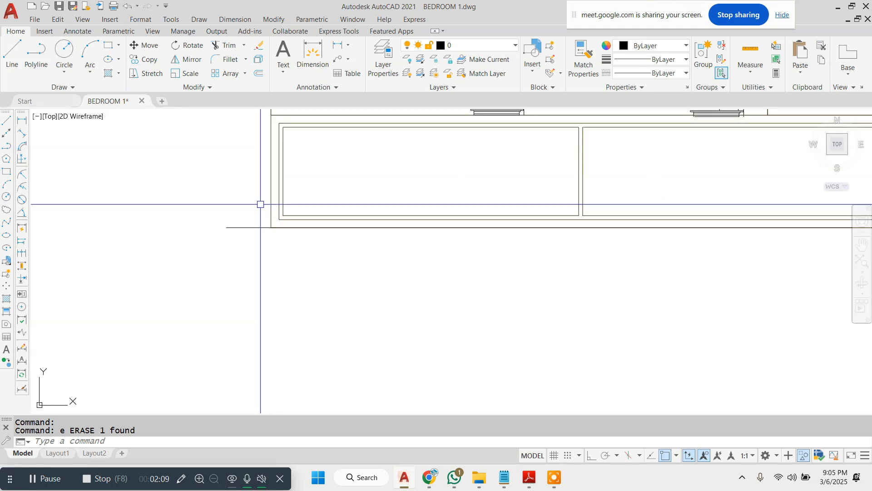
{"action": "scroll", "coordinate": [232, 230], "scroll_direction": "down", "scroll_amount": 5}
{"action": "key", "text": "Escape"}
{"action": "key", "text": "Escape"}
{"action": "scroll", "coordinate": [374, 203], "scroll_direction": "up", "scroll_amount": 3}
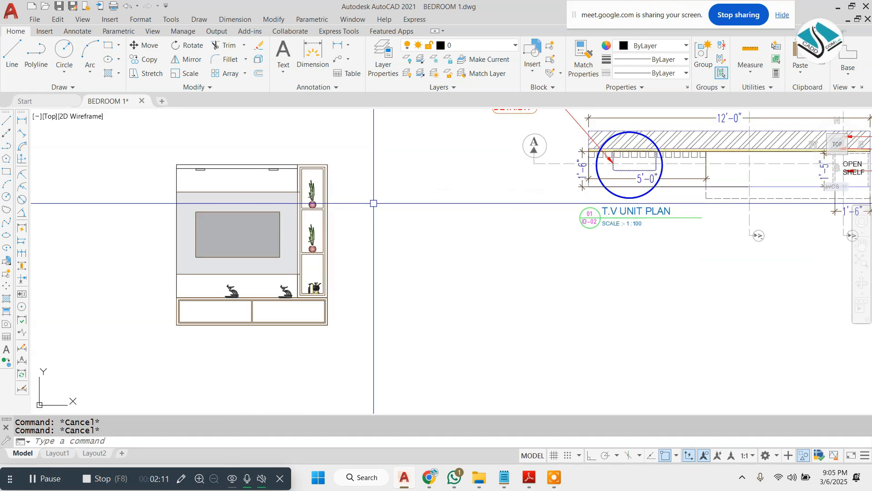
- Measure the width of the open shelf column at the top of the elevation copy with a linear dimension
{"action": "scroll", "coordinate": [291, 236], "scroll_direction": "down", "scroll_amount": 4}
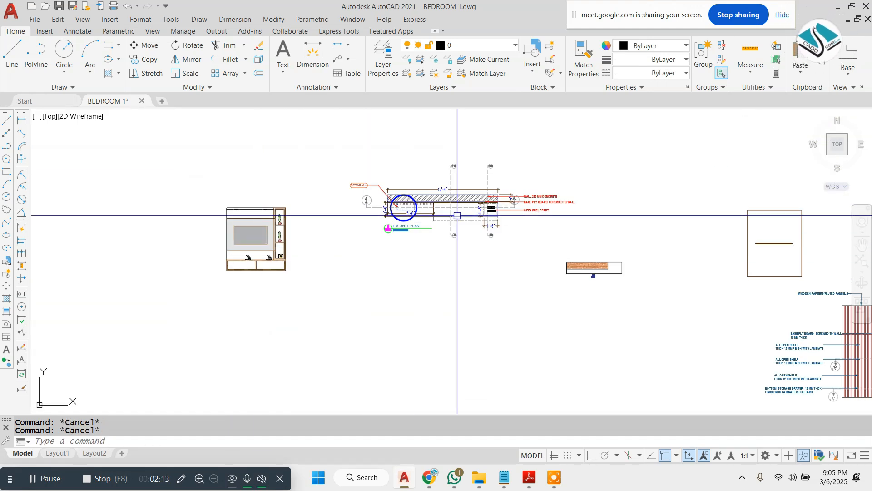
{"action": "scroll", "coordinate": [497, 204], "scroll_direction": "up", "scroll_amount": 2}
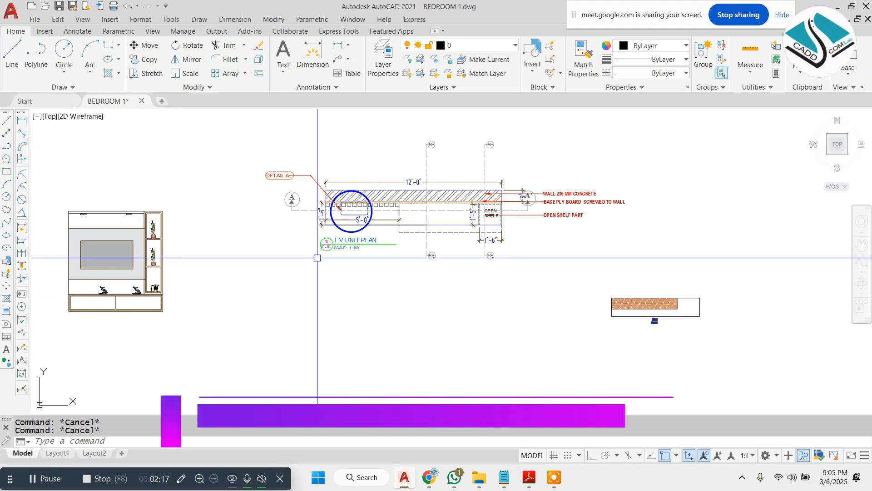
{"action": "scroll", "coordinate": [127, 212], "scroll_direction": "up", "scroll_amount": 6}
{"action": "scroll", "coordinate": [248, 230], "scroll_direction": "down", "scroll_amount": 3}
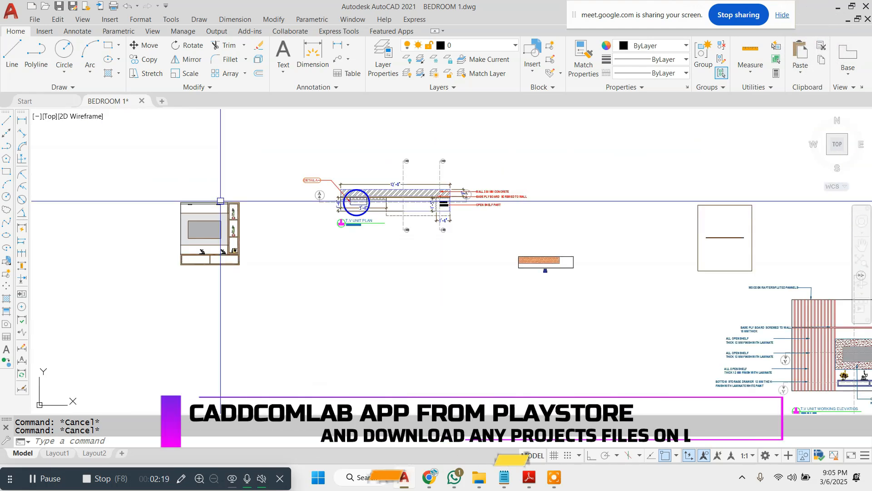
{"action": "scroll", "coordinate": [356, 200], "scroll_direction": "up", "scroll_amount": 3}
{"action": "left_click", "coordinate": [236, 19]}
{"action": "left_click", "coordinate": [249, 51]}
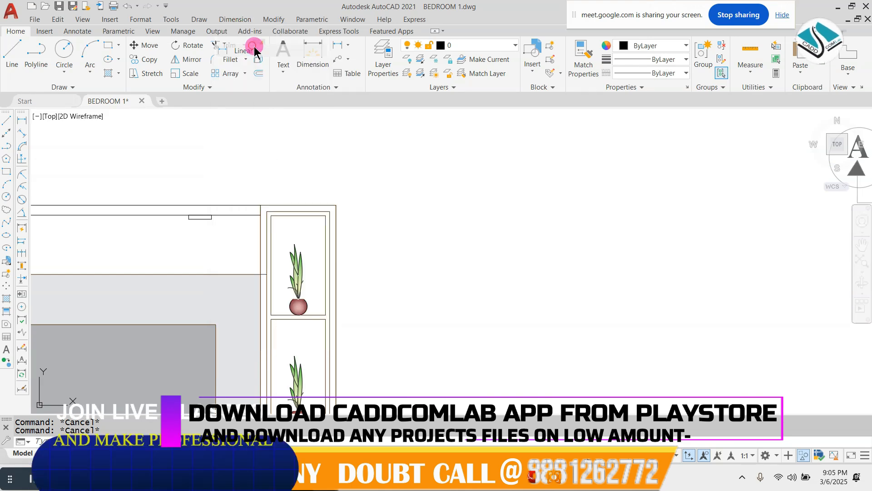
{"action": "scroll", "coordinate": [286, 202], "scroll_direction": "up", "scroll_amount": 4}
{"action": "left_click", "coordinate": [220, 209]}
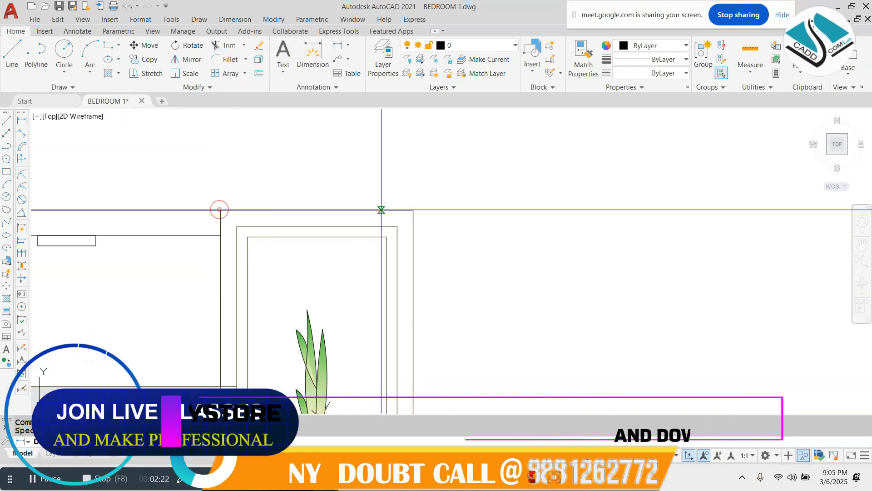
{"action": "left_click", "coordinate": [413, 209]}
{"action": "scroll", "coordinate": [391, 213], "scroll_direction": "down", "scroll_amount": 6}
{"action": "key", "text": "Escape"}
- Explode the LCD unit's rectangular outline
{"action": "scroll", "coordinate": [606, 261], "scroll_direction": "up", "scroll_amount": 8}
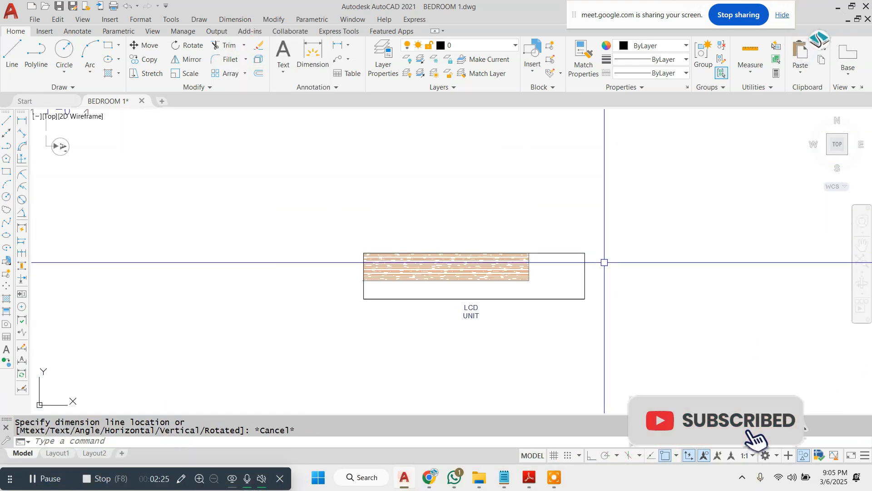
{"action": "left_click", "coordinate": [578, 263]}
{"action": "left_click", "coordinate": [511, 298]}
{"action": "type", "text": "x"}
{"action": "key", "text": "Return"}
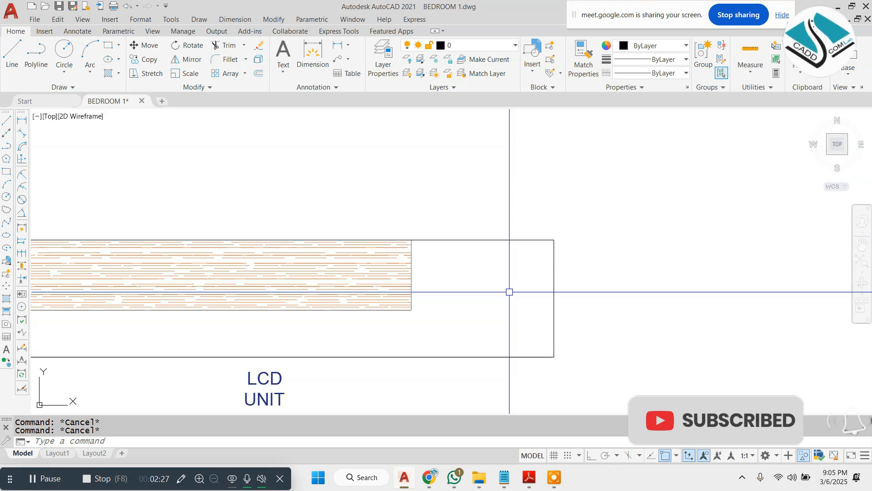
{"action": "type", "text": "1'"}
{"action": "key", "text": "Return"}
{"action": "key", "text": "Escape"}
{"action": "scroll", "coordinate": [295, 229], "scroll_direction": "down", "scroll_amount": 8}
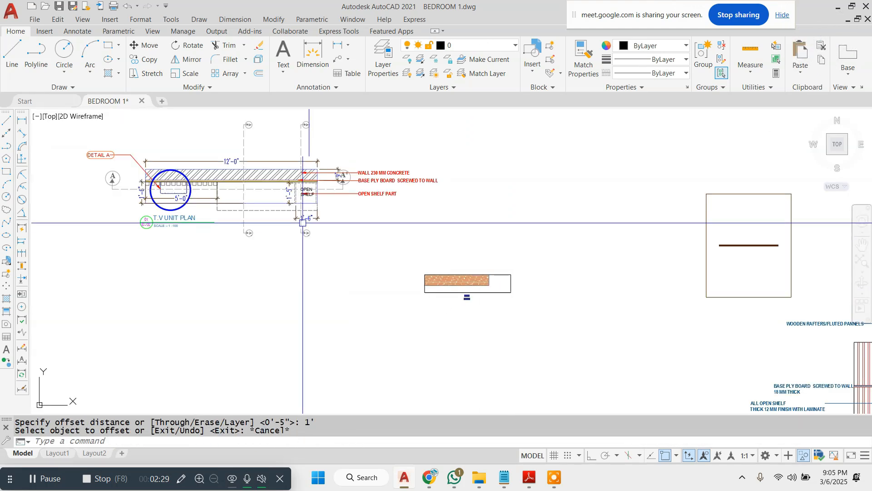
- Measure the T.V. panel's width along the top of the elevation copy, from its left corner to the shelf column
{"action": "scroll", "coordinate": [218, 223], "scroll_direction": "up", "scroll_amount": 10}
{"action": "key", "text": "Escape"}
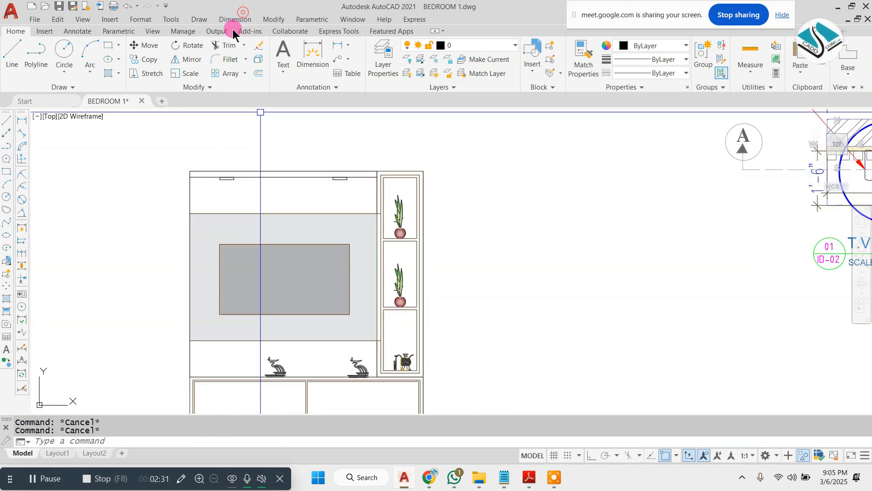
{"action": "left_click", "coordinate": [234, 19]}
{"action": "left_click", "coordinate": [243, 44]}
{"action": "scroll", "coordinate": [204, 176], "scroll_direction": "up", "scroll_amount": 4}
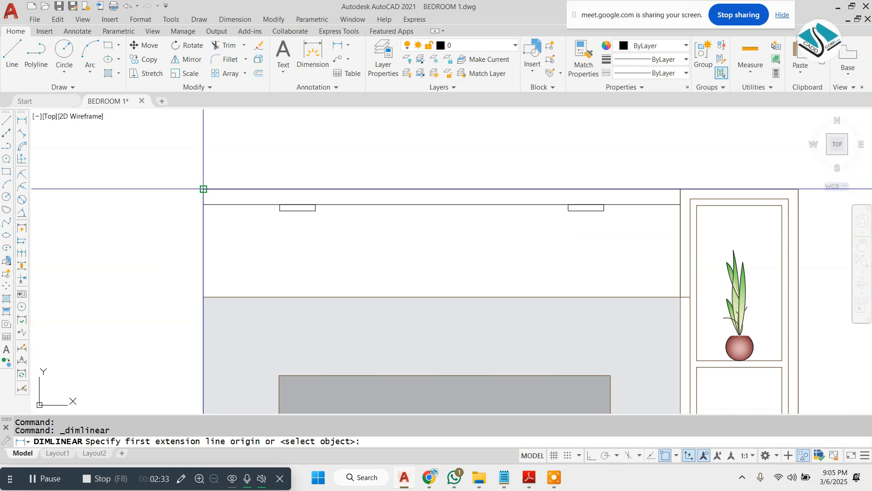
{"action": "left_click", "coordinate": [204, 189]}
{"action": "scroll", "coordinate": [203, 189], "scroll_direction": "down", "scroll_amount": 2}
{"action": "left_click", "coordinate": [583, 190]}
{"action": "key", "text": "Escape"}
{"action": "scroll", "coordinate": [336, 191], "scroll_direction": "down", "scroll_amount": 8}
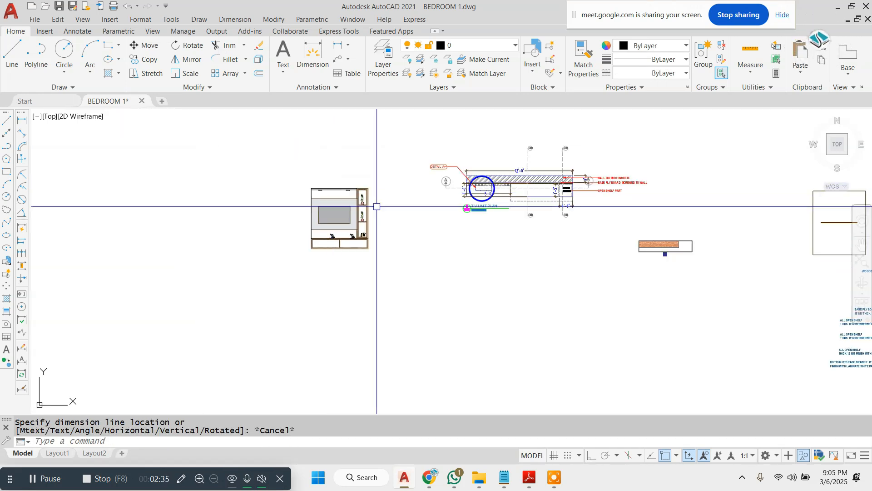
{"action": "scroll", "coordinate": [674, 251], "scroll_direction": "up", "scroll_amount": 6}
{"action": "scroll", "coordinate": [590, 224], "scroll_direction": "down", "scroll_amount": 2}
{"action": "scroll", "coordinate": [590, 223], "scroll_direction": "up", "scroll_amount": 4}
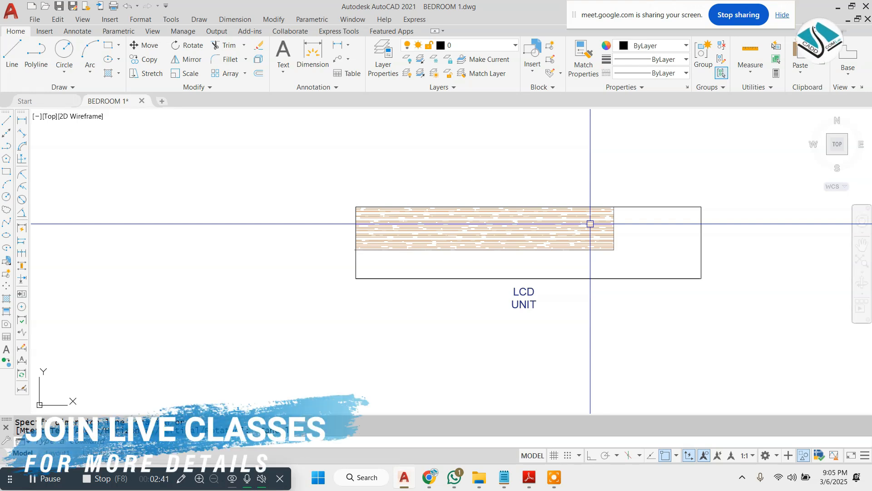
- Offset the left edge of the exploded LCD unit outline 6'6" toward its right end
{"action": "scroll", "coordinate": [500, 245], "scroll_direction": "down", "scroll_amount": 4}
{"action": "scroll", "coordinate": [548, 211], "scroll_direction": "up", "scroll_amount": 2}
{"action": "left_click", "coordinate": [546, 210]}
{"action": "left_click", "coordinate": [530, 237]}
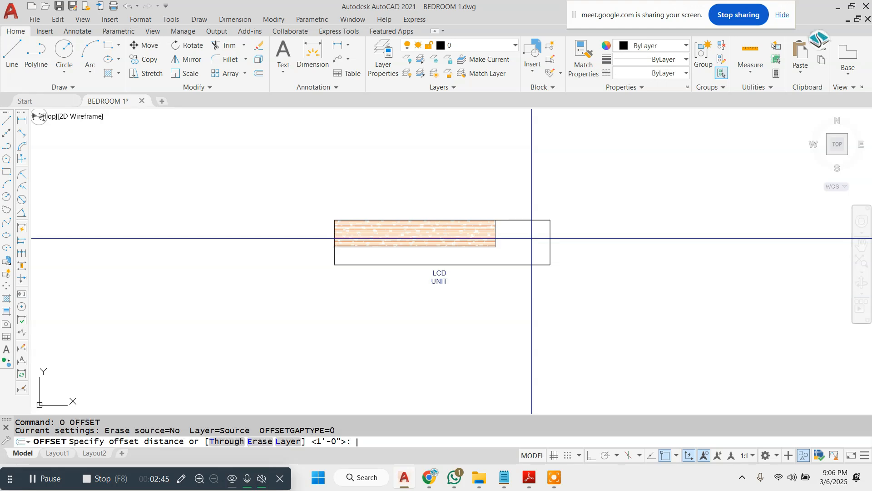
{"action": "type", "text": "\""}
{"action": "key", "text": "Return"}
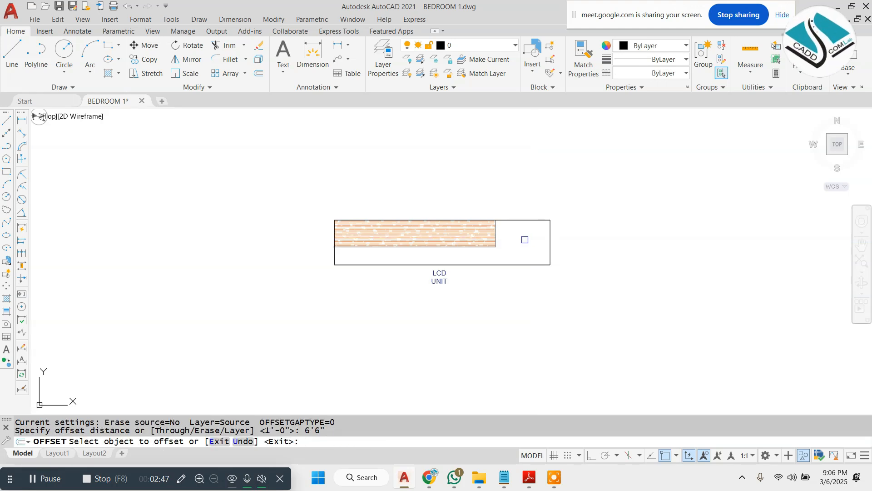
{"action": "scroll", "coordinate": [329, 218], "scroll_direction": "up", "scroll_amount": 6}
{"action": "left_click", "coordinate": [347, 359]}
{"action": "scroll", "coordinate": [347, 359], "scroll_direction": "down", "scroll_amount": 6}
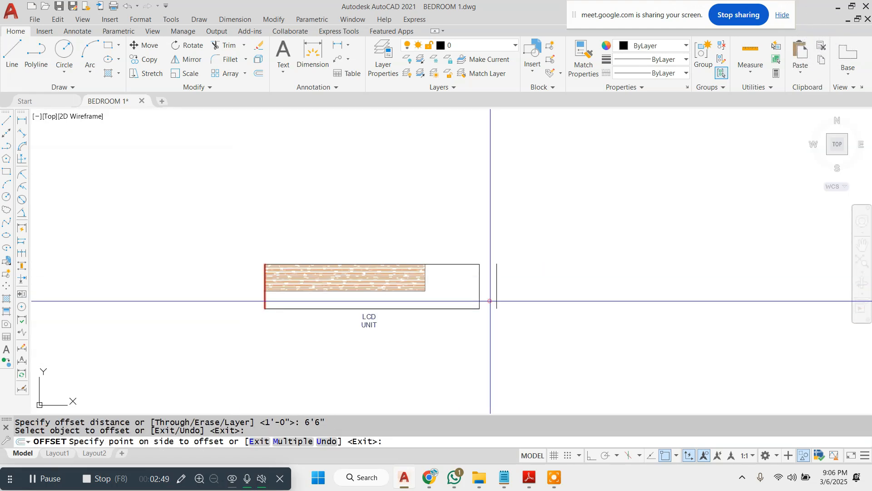
{"action": "key", "text": "Escape"}
{"action": "key", "text": "Escape"}
- Extend the LCD unit's upper and lower edges to the new offset line at the right end
{"action": "key", "text": "Return"}
{"action": "scroll", "coordinate": [449, 280], "scroll_direction": "up", "scroll_amount": 4}
{"action": "left_click", "coordinate": [516, 187]}
{"action": "left_click", "coordinate": [473, 366]}
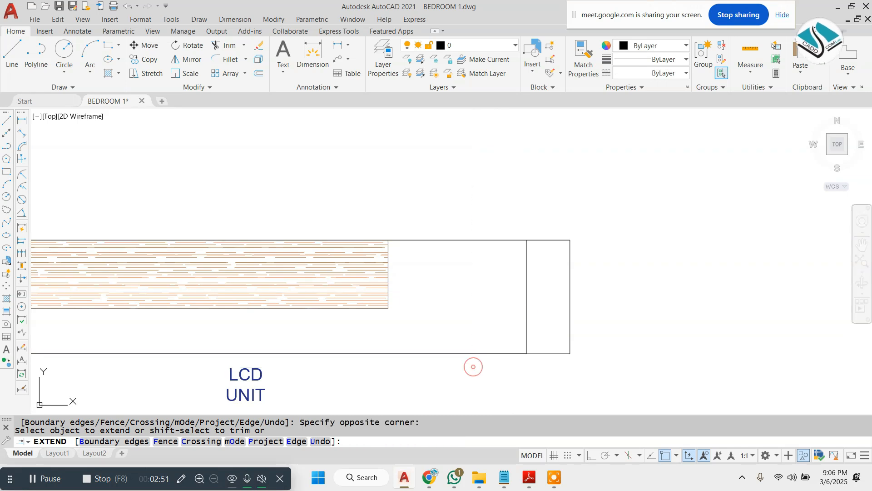
- Erase the old right edge left inside the widened LCD unit outline
{"action": "key", "text": "Escape"}
{"action": "left_click", "coordinate": [540, 282]}
{"action": "left_click", "coordinate": [504, 296]}
{"action": "type", "text": "e"}
{"action": "key", "text": "Escape"}
{"action": "scroll", "coordinate": [496, 261], "scroll_direction": "up", "scroll_amount": 2}
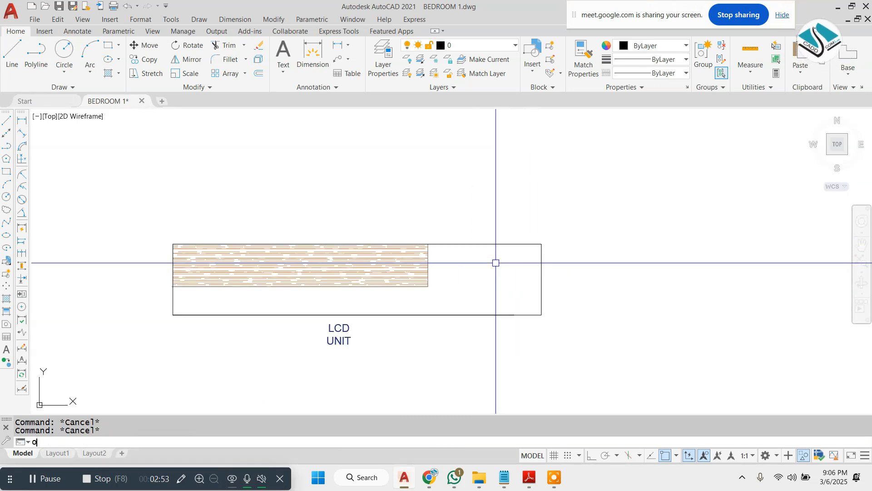
- Offset the LCD unit's right edge 1' inward to mark the open shelf part in the plan
{"action": "key", "text": "Return"}
{"action": "scroll", "coordinate": [519, 269], "scroll_direction": "up", "scroll_amount": 2}
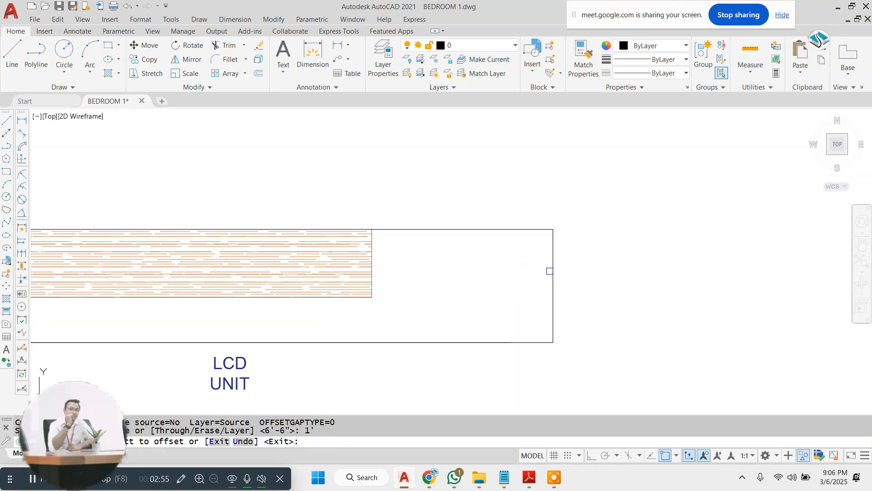
{"action": "left_click", "coordinate": [542, 268]}
{"action": "left_click", "coordinate": [500, 282]}
{"action": "key", "text": "Escape"}
{"action": "scroll", "coordinate": [486, 289], "scroll_direction": "down", "scroll_amount": 10}
{"action": "scroll", "coordinate": [277, 261], "scroll_direction": "up", "scroll_amount": 6}
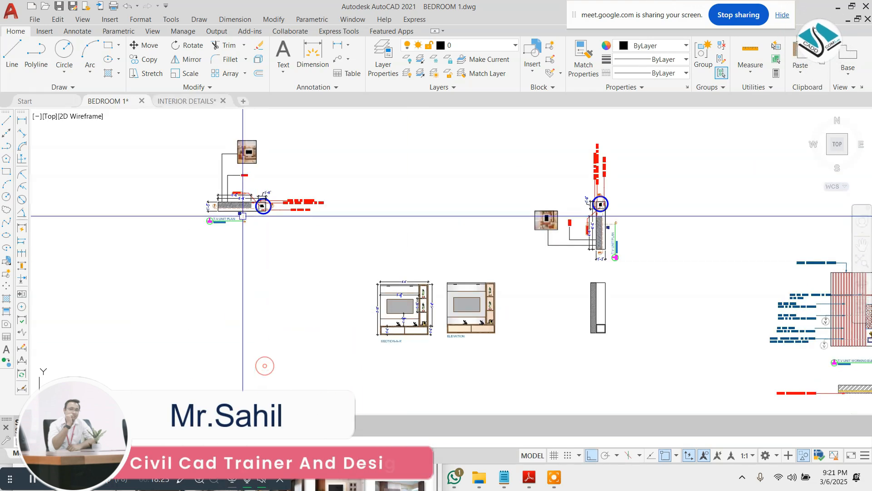
- Rotate the annotated T.V. unit plan copy, including its notes and reference photo, by 90° so it stands upright
{"action": "scroll", "coordinate": [282, 227], "scroll_direction": "up", "scroll_amount": 6}
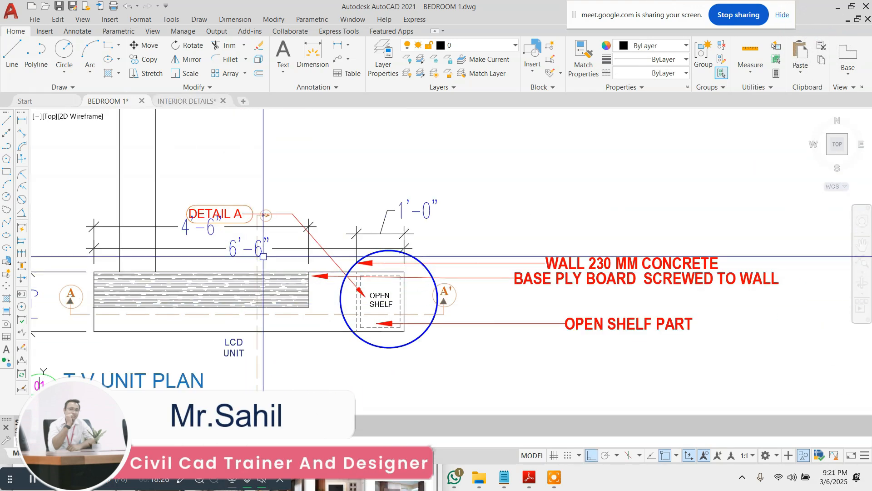
{"action": "scroll", "coordinate": [265, 257], "scroll_direction": "up", "scroll_amount": 2}
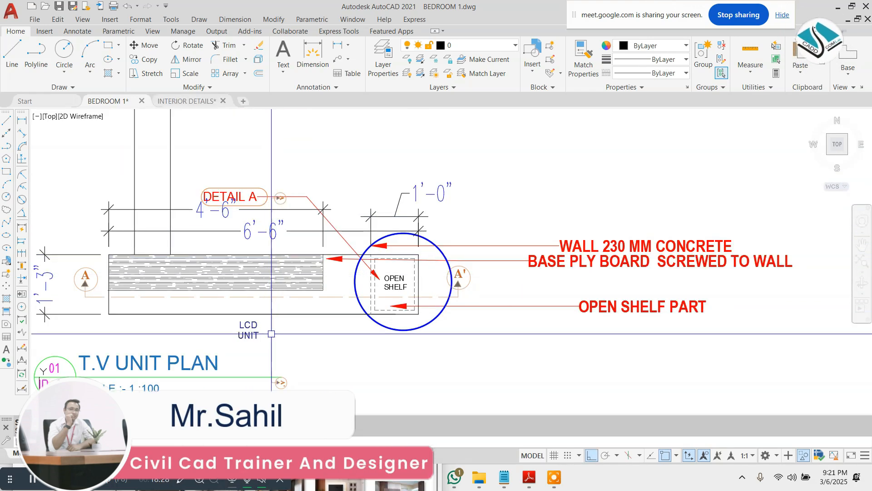
{"action": "scroll", "coordinate": [326, 211], "scroll_direction": "down", "scroll_amount": 2}
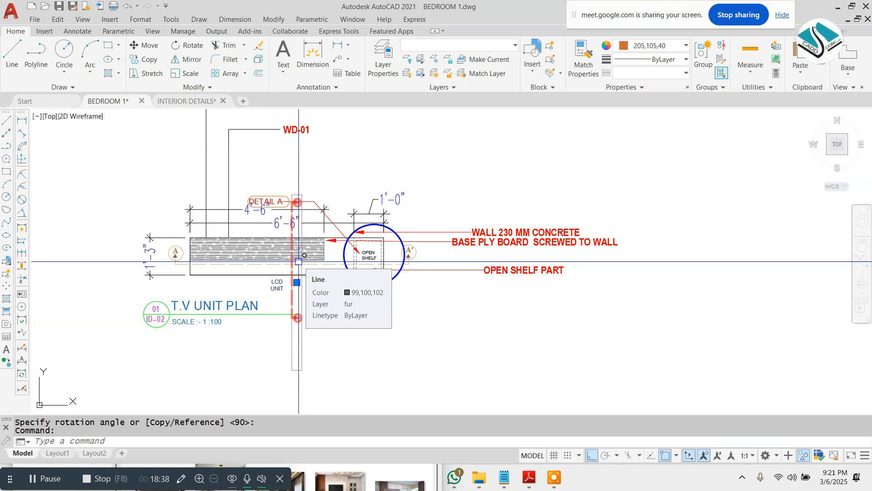
{"action": "key", "text": "Escape"}
{"action": "scroll", "coordinate": [375, 212], "scroll_direction": "down", "scroll_amount": 4}
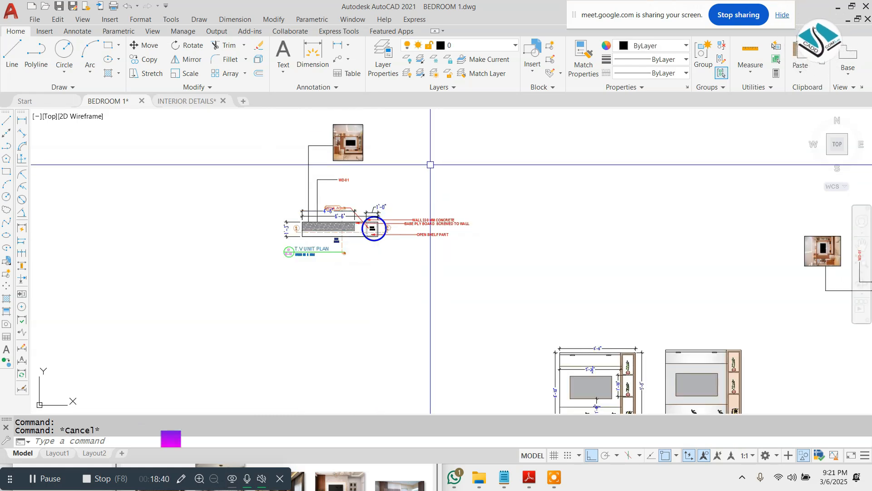
{"action": "left_click", "coordinate": [469, 116]}
{"action": "left_click", "coordinate": [223, 304]}
{"action": "type", "text": "R"}
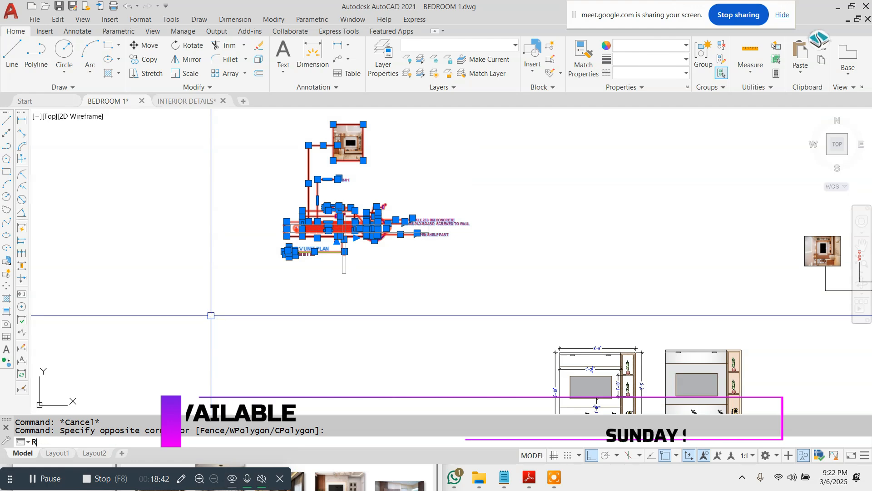
{"action": "type", "text": "O"}
{"action": "key", "text": "Return"}
{"action": "left_click", "coordinate": [378, 217]}
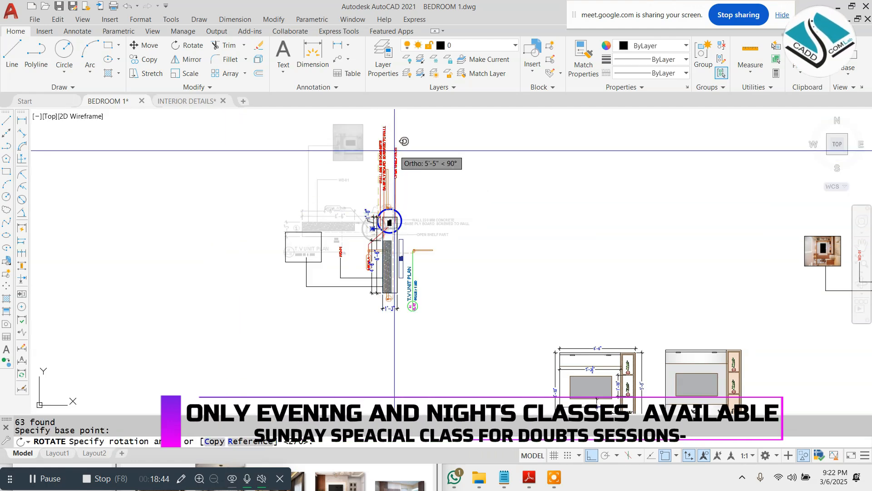
{"action": "left_click", "coordinate": [395, 149]}
- Draw vertical construction lines through the two long edges of the rotated T.V. unit plan copy
{"action": "scroll", "coordinate": [385, 249], "scroll_direction": "up", "scroll_amount": 6}
{"action": "scroll", "coordinate": [519, 271], "scroll_direction": "up", "scroll_amount": 2}
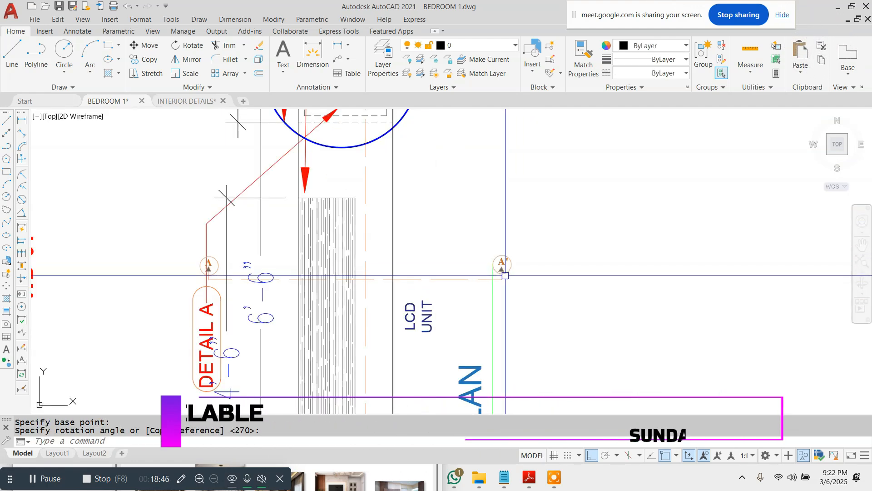
{"action": "left_click", "coordinate": [498, 260]}
{"action": "scroll", "coordinate": [488, 262], "scroll_direction": "down", "scroll_amount": 2}
{"action": "key", "text": "Escape"}
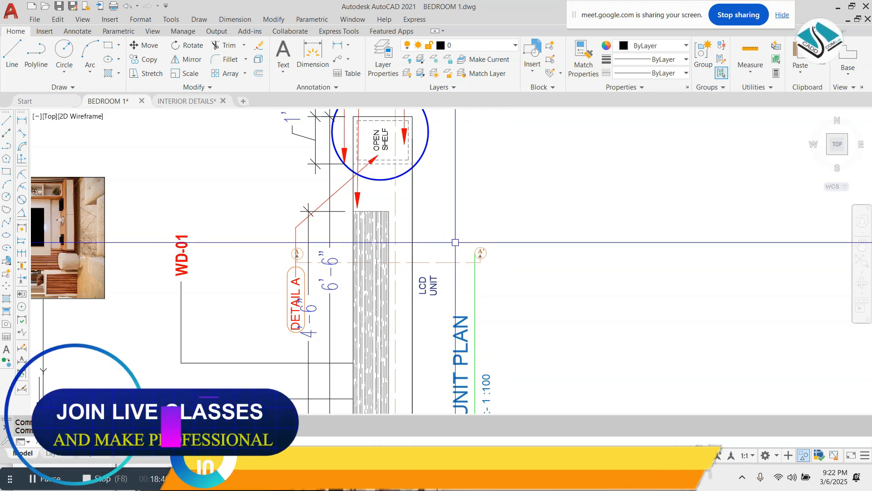
{"action": "scroll", "coordinate": [339, 223], "scroll_direction": "down", "scroll_amount": 2}
{"action": "scroll", "coordinate": [363, 276], "scroll_direction": "up", "scroll_amount": 2}
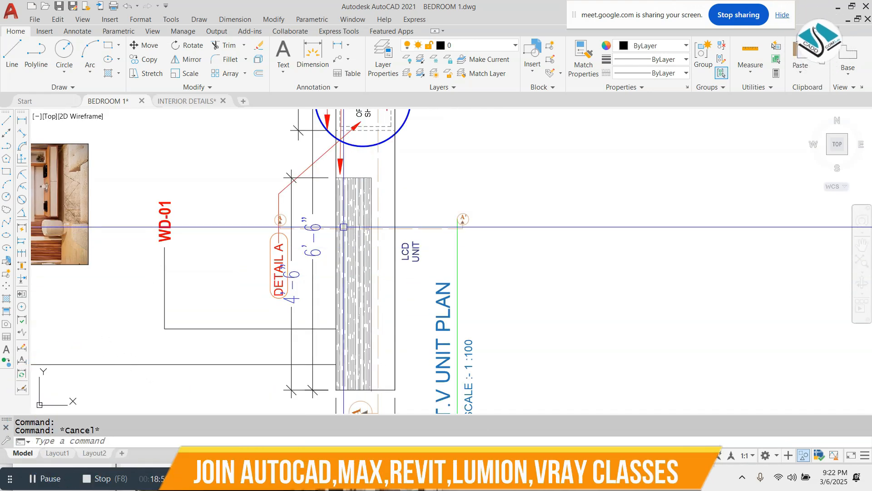
{"action": "key", "text": "Return"}
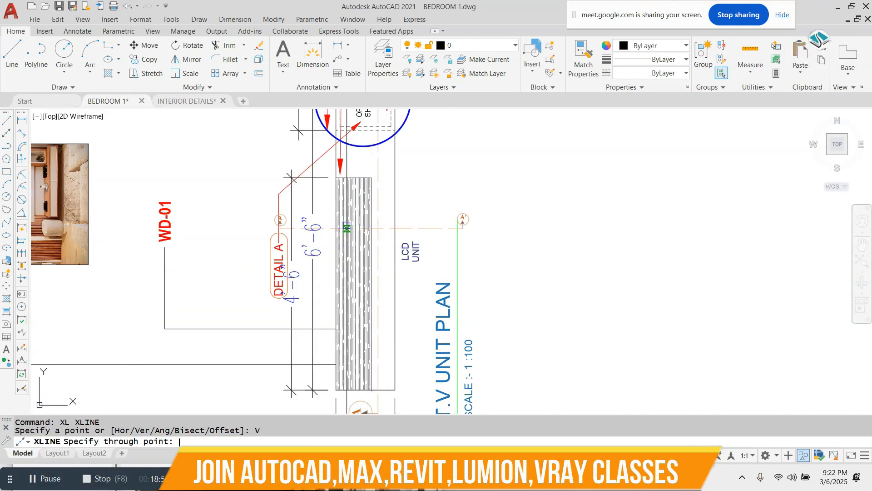
{"action": "scroll", "coordinate": [346, 227], "scroll_direction": "up", "scroll_amount": 3}
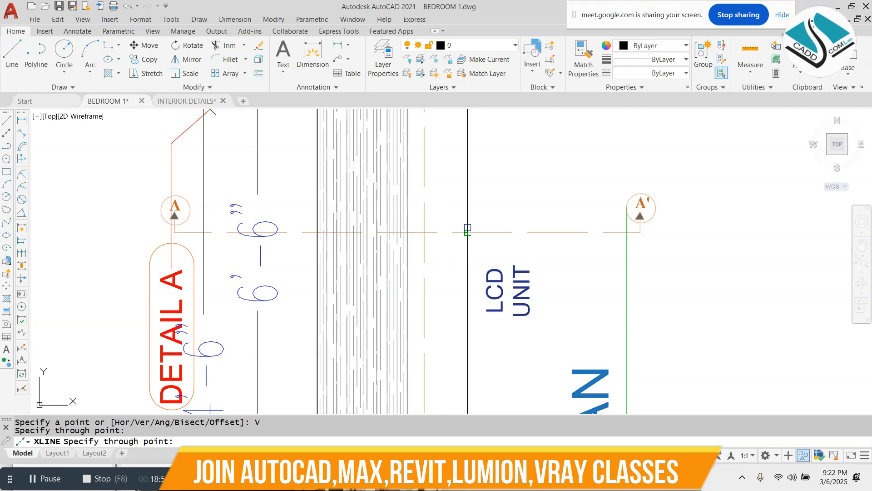
{"action": "scroll", "coordinate": [388, 184], "scroll_direction": "down", "scroll_amount": 5}
{"action": "key", "text": "Escape"}
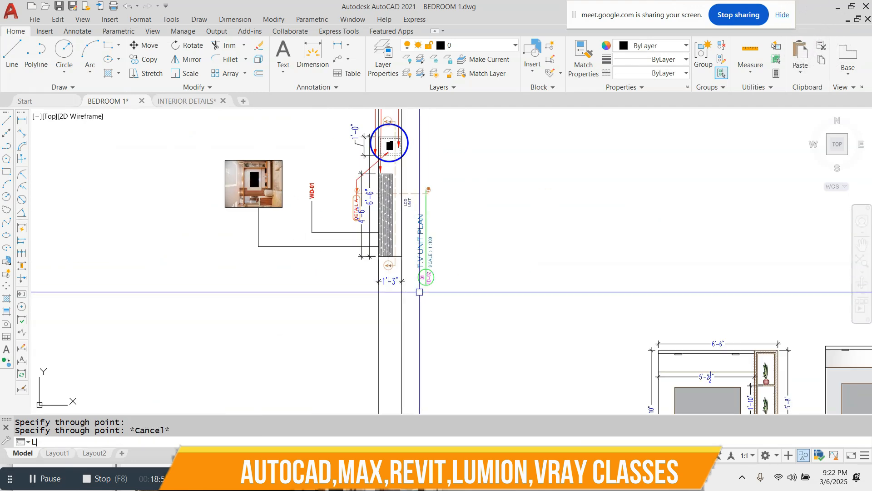
{"action": "key", "text": "Return"}
{"action": "scroll", "coordinate": [386, 243], "scroll_direction": "down", "scroll_amount": 4}
{"action": "scroll", "coordinate": [382, 326], "scroll_direction": "up", "scroll_amount": 4}
{"action": "scroll", "coordinate": [380, 323], "scroll_direction": "down", "scroll_amount": 6}
{"action": "key", "text": "Escape"}
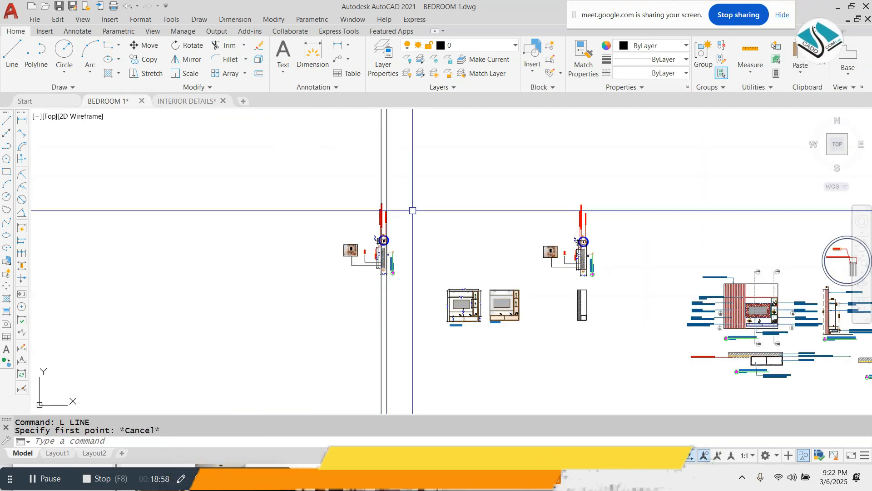
- Erase the extra rotated T.V. unit plan copy together with its two vertical construction lines
{"action": "left_click", "coordinate": [418, 185]}
{"action": "left_click", "coordinate": [282, 310]}
{"action": "type", "text": "e"}
{"action": "key", "text": "Return"}
{"action": "key", "text": "Escape"}
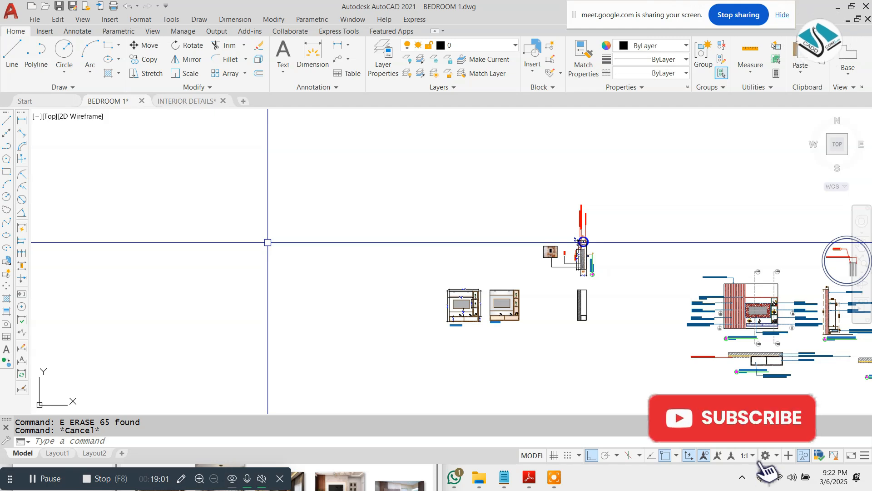
{"action": "key", "text": "Escape"}
- Compare the remaining rotated T.V. unit plan with the elevation and the hatched side section beneath it
{"action": "scroll", "coordinate": [621, 283], "scroll_direction": "up", "scroll_amount": 4}
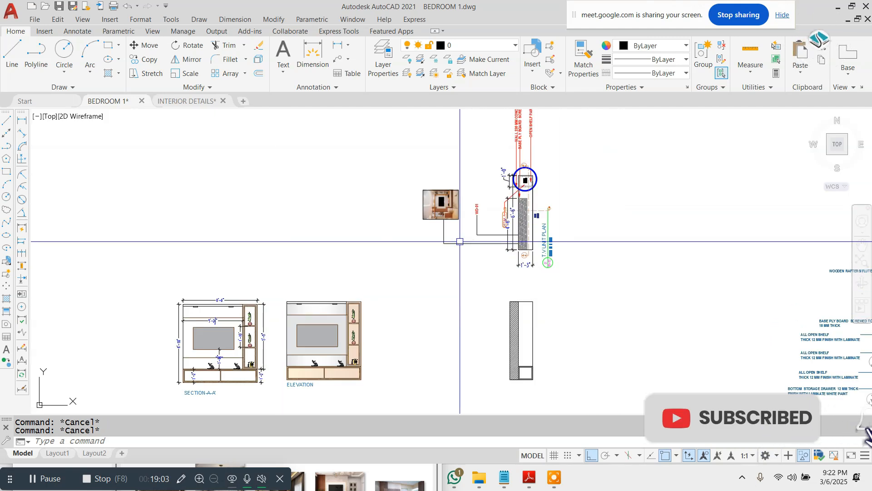
{"action": "scroll", "coordinate": [482, 241], "scroll_direction": "down", "scroll_amount": 2}
{"action": "scroll", "coordinate": [546, 263], "scroll_direction": "up", "scroll_amount": 2}
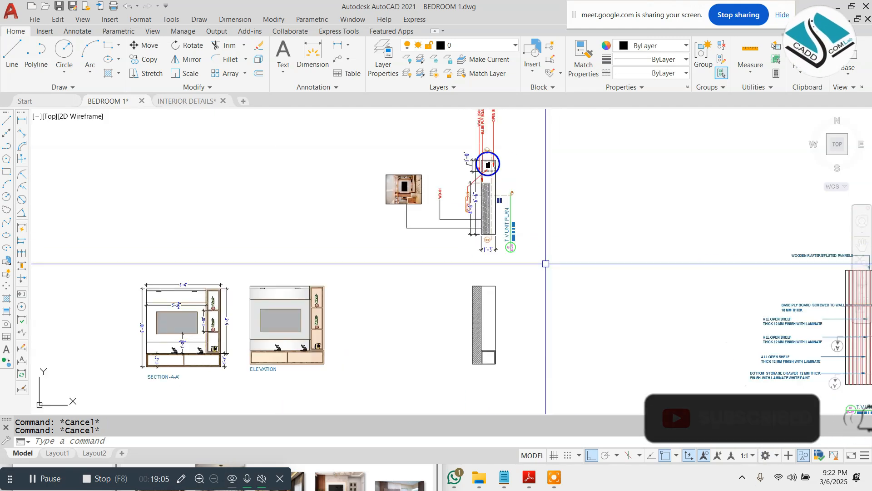
{"action": "scroll", "coordinate": [542, 263], "scroll_direction": "up", "scroll_amount": 2}
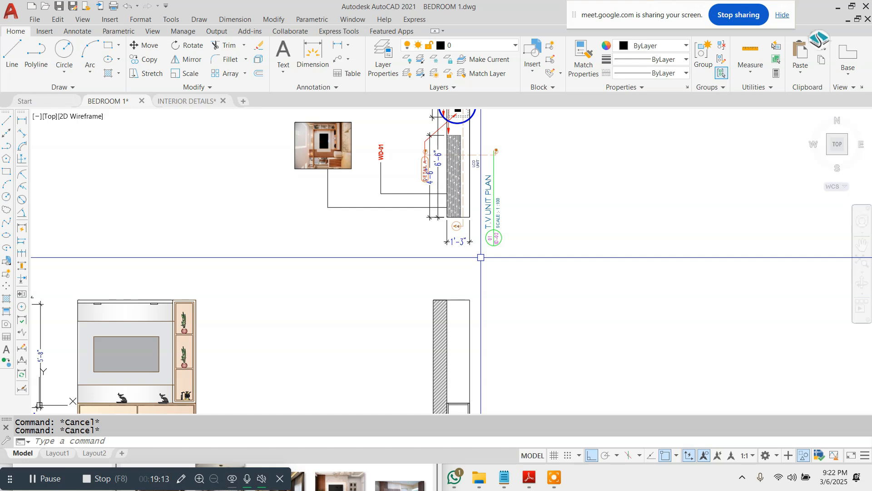
{"action": "scroll", "coordinate": [449, 258], "scroll_direction": "down", "scroll_amount": 2}
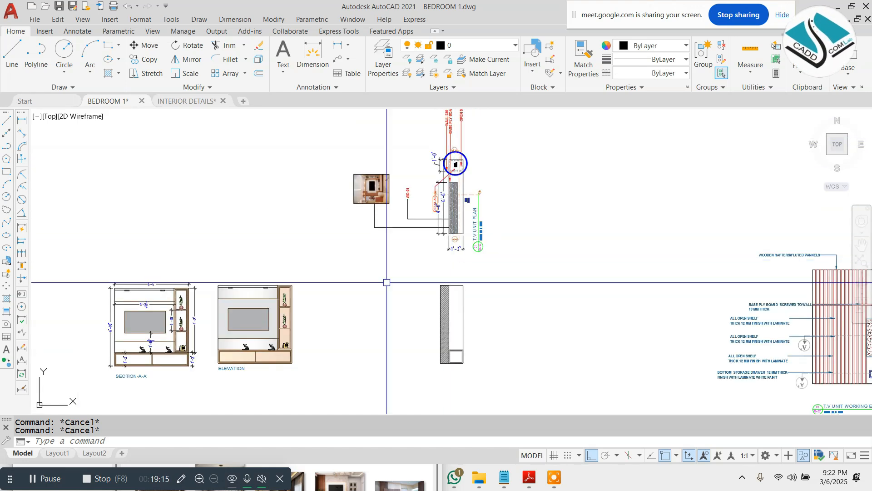
{"action": "scroll", "coordinate": [277, 342], "scroll_direction": "up", "scroll_amount": 2}
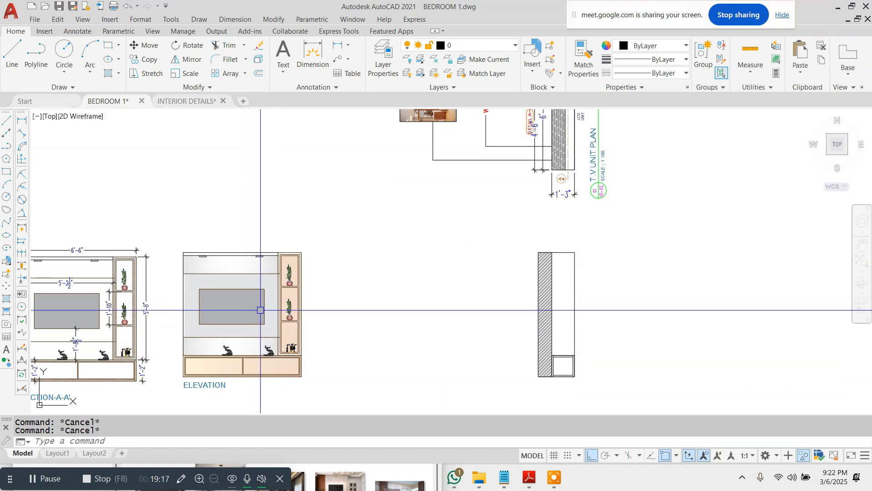
{"action": "scroll", "coordinate": [260, 309], "scroll_direction": "down", "scroll_amount": 2}
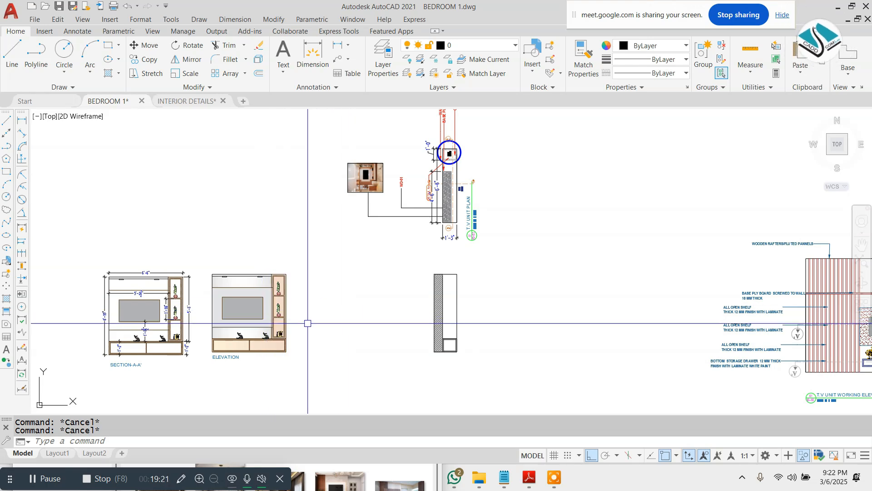
- Examine the open shelves in the T.V. unit's reference photo and the A-A' section line on the rotated plan
{"action": "scroll", "coordinate": [253, 336], "scroll_direction": "up", "scroll_amount": 4}
{"action": "scroll", "coordinate": [323, 316], "scroll_direction": "down", "scroll_amount": 3}
{"action": "scroll", "coordinate": [401, 146], "scroll_direction": "up", "scroll_amount": 6}
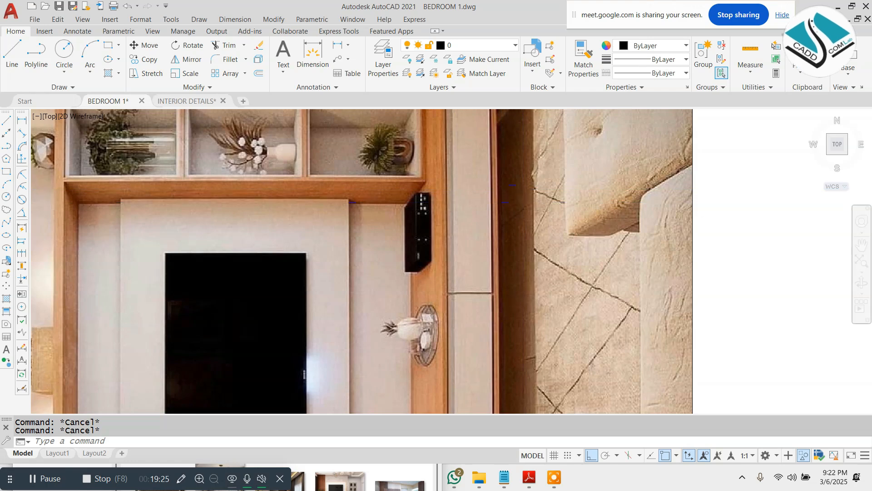
{"action": "scroll", "coordinate": [454, 202], "scroll_direction": "down", "scroll_amount": 4}
{"action": "scroll", "coordinate": [443, 167], "scroll_direction": "up", "scroll_amount": 4}
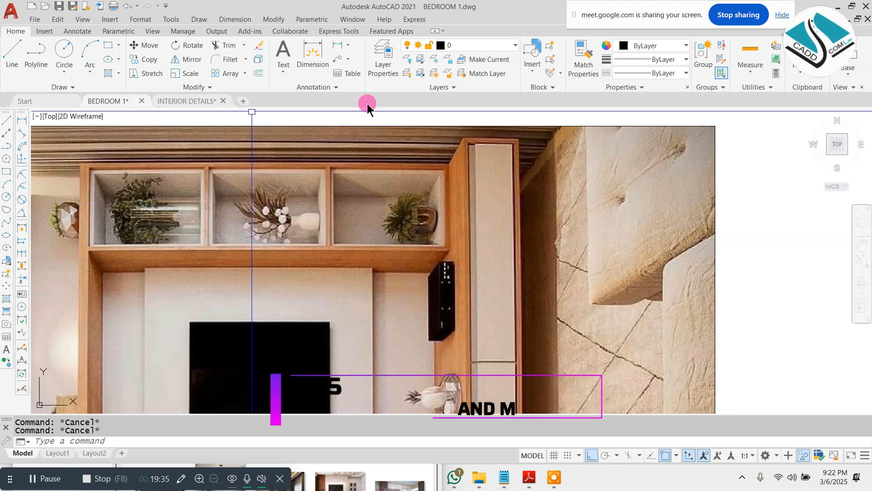
{"action": "scroll", "coordinate": [473, 156], "scroll_direction": "down", "scroll_amount": 10}
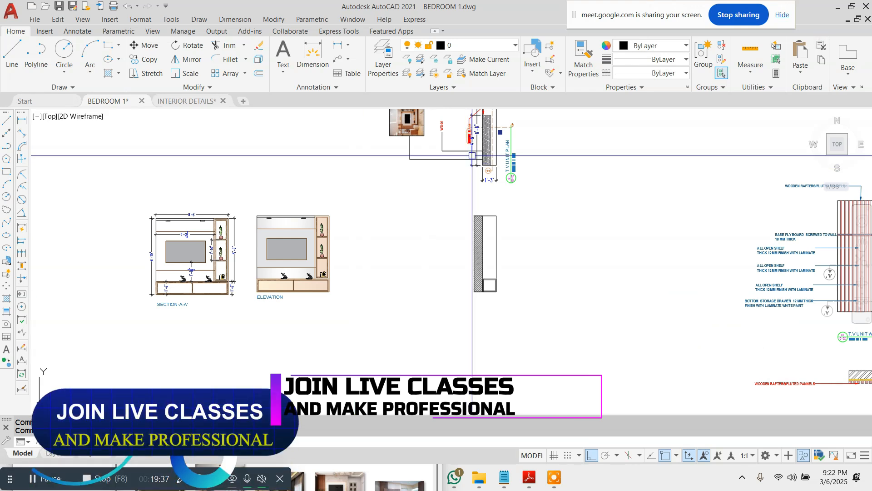
{"action": "scroll", "coordinate": [473, 156], "scroll_direction": "up", "scroll_amount": 7}
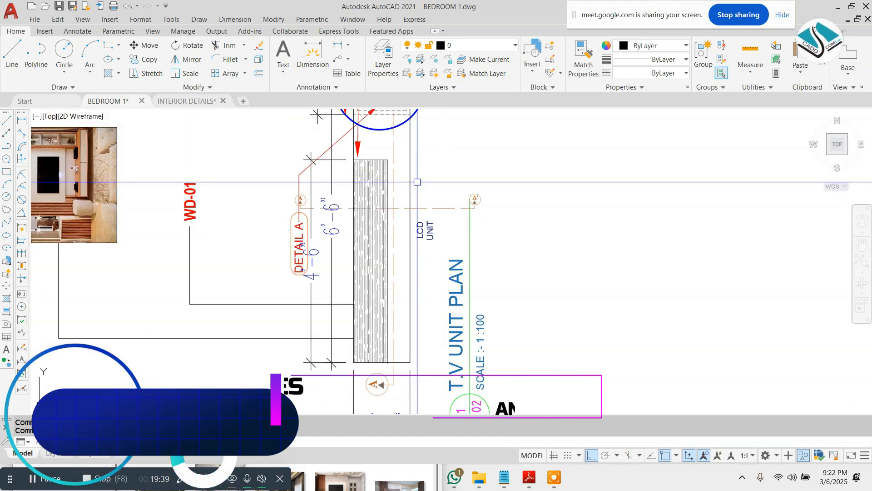
{"action": "scroll", "coordinate": [417, 181], "scroll_direction": "down", "scroll_amount": 5}
- Draw horizontal construction lines through the edges of the intermediate shelf boards in the elevation's open-shelf column
{"action": "scroll", "coordinate": [289, 230], "scroll_direction": "up", "scroll_amount": 5}
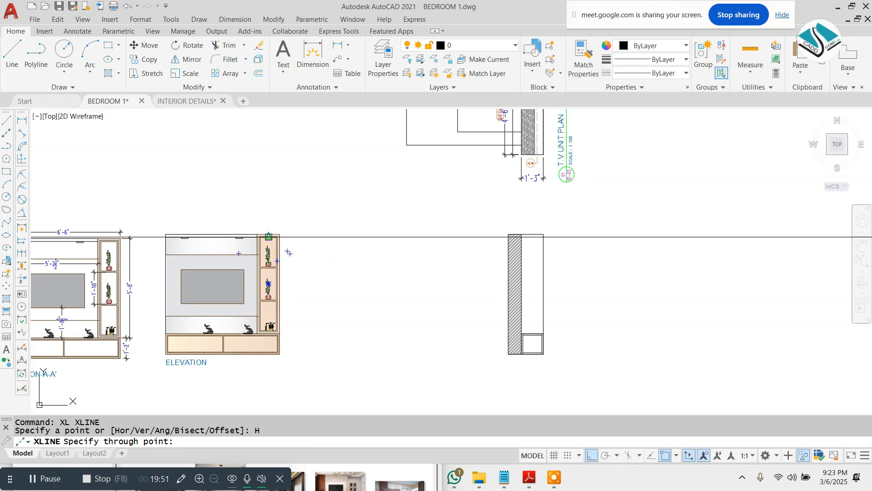
{"action": "scroll", "coordinate": [271, 237], "scroll_direction": "up", "scroll_amount": 2}
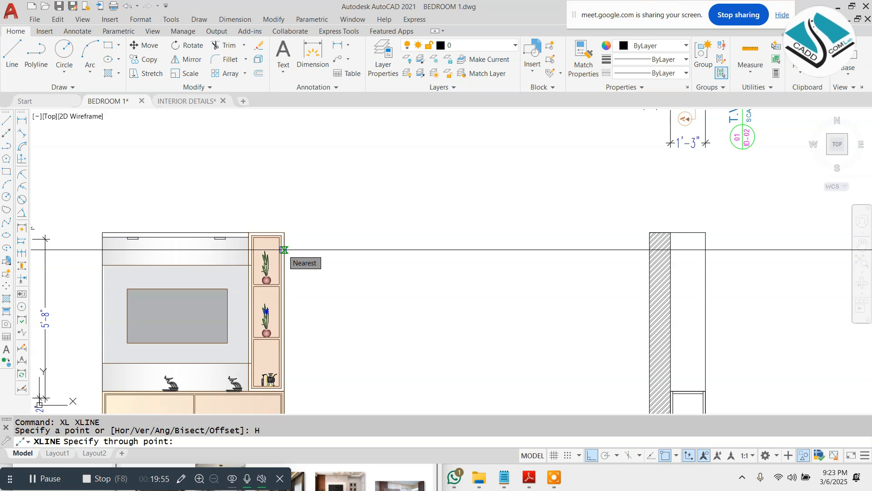
{"action": "scroll", "coordinate": [285, 250], "scroll_direction": "up", "scroll_amount": 7}
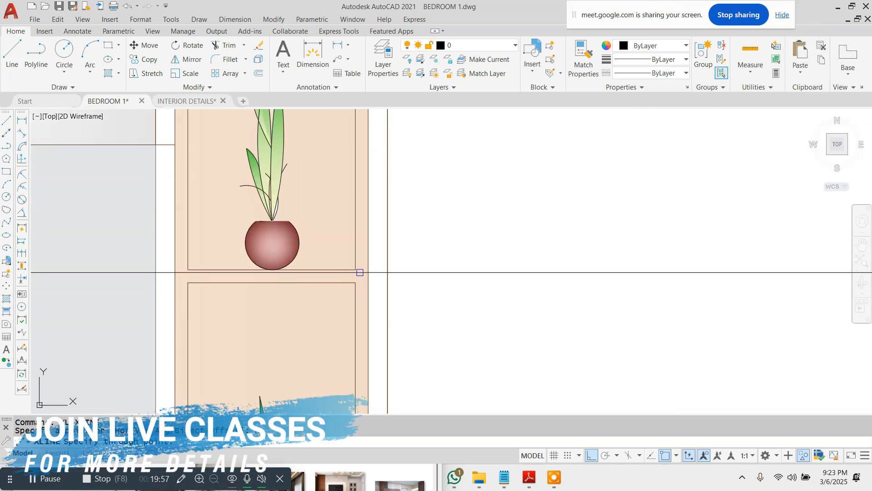
{"action": "scroll", "coordinate": [354, 154], "scroll_direction": "down", "scroll_amount": 5}
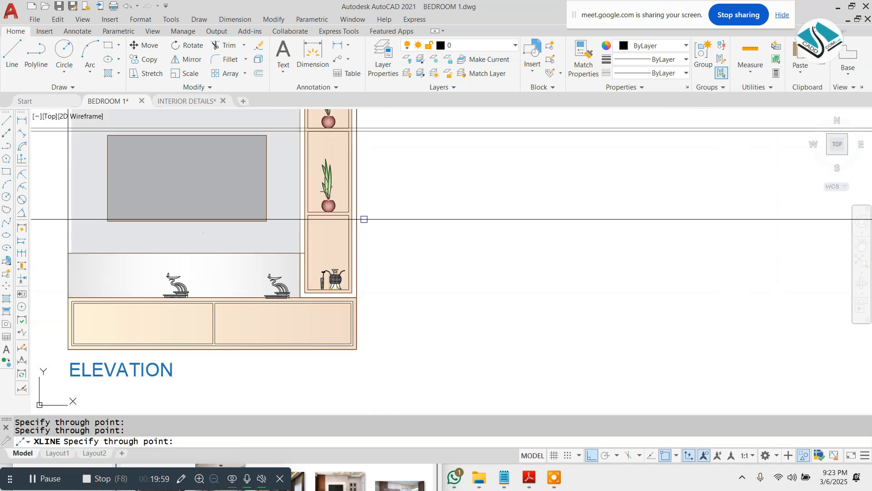
{"action": "scroll", "coordinate": [365, 186], "scroll_direction": "up", "scroll_amount": 5}
{"action": "scroll", "coordinate": [299, 197], "scroll_direction": "down", "scroll_amount": 5}
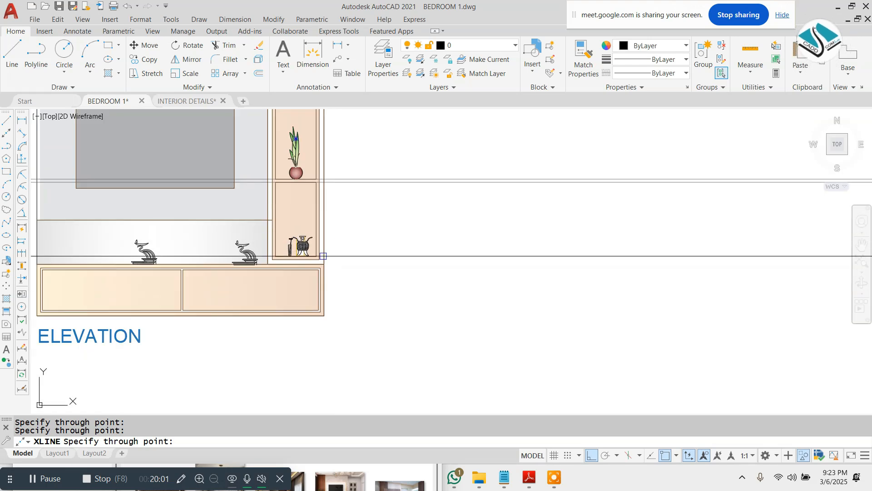
- Add horizontal construction lines through the lowest open shelf's bottom edges and the top of the drawer unit in the elevation
{"action": "scroll", "coordinate": [301, 252], "scroll_direction": "up", "scroll_amount": 5}
{"action": "left_click", "coordinate": [277, 242]}
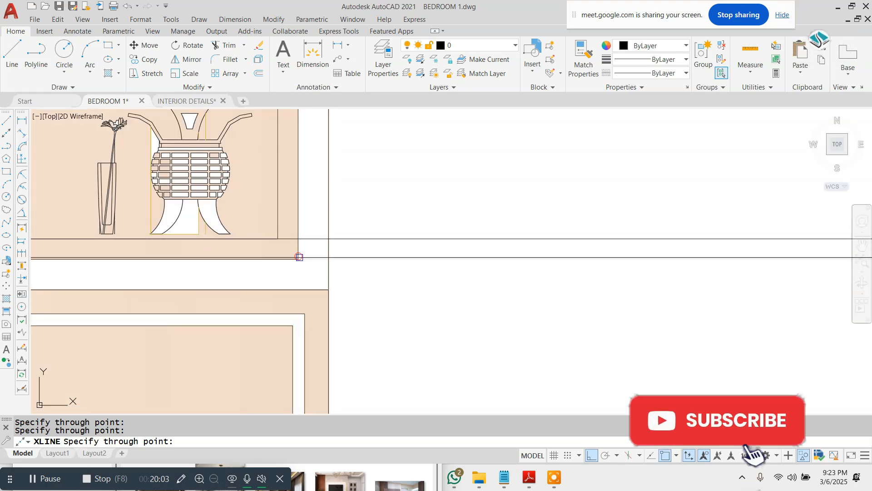
{"action": "left_click", "coordinate": [329, 290]}
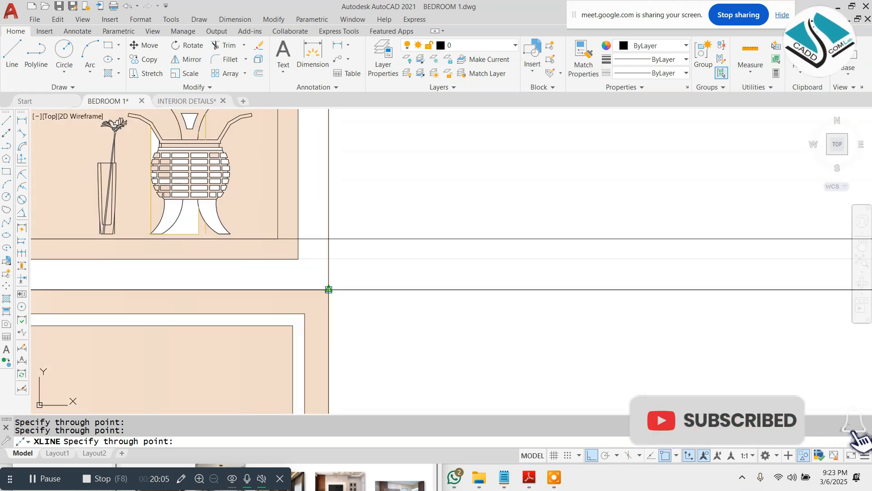
{"action": "scroll", "coordinate": [298, 287], "scroll_direction": "down", "scroll_amount": 7}
{"action": "scroll", "coordinate": [522, 203], "scroll_direction": "up", "scroll_amount": 2}
{"action": "key", "text": "Escape"}
{"action": "key", "text": "Escape"}
{"action": "key", "text": "Escape"}
{"action": "scroll", "coordinate": [522, 202], "scroll_direction": "down", "scroll_amount": 1}
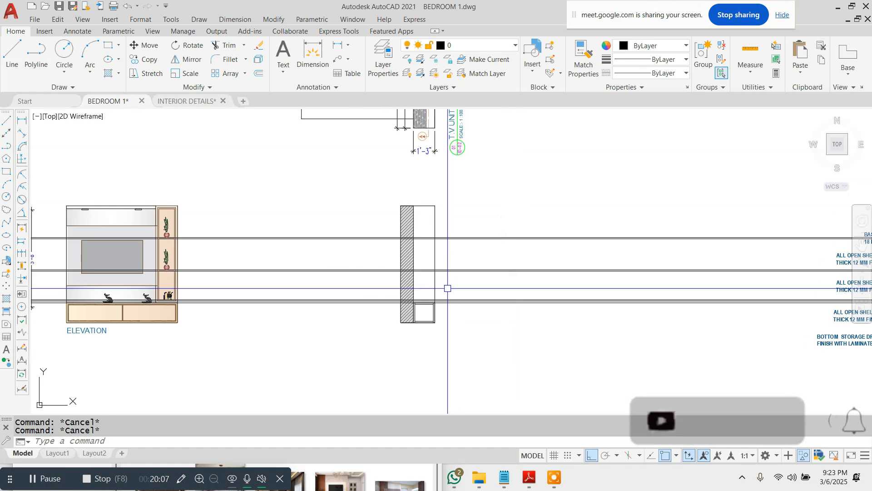
{"action": "scroll", "coordinate": [438, 298], "scroll_direction": "up", "scroll_amount": 1}
{"action": "scroll", "coordinate": [508, 298], "scroll_direction": "down", "scroll_amount": 1}
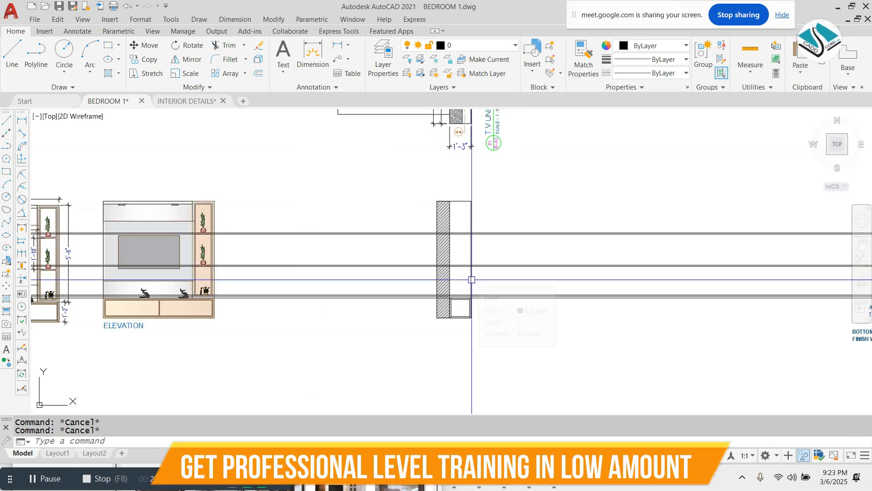
- Erase all the horizontal construction lines running from the elevation across the side section
{"action": "left_click", "coordinate": [652, 186]}
{"action": "left_click", "coordinate": [587, 312]}
{"action": "type", "text": "e"}
{"action": "key", "text": "Return"}
{"action": "key", "text": "Escape"}
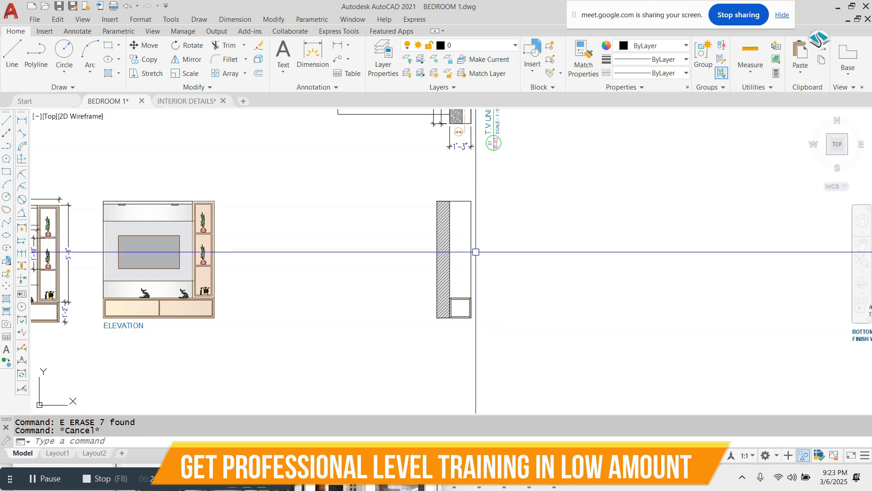
- Shorten the side section's front vertical line so it ends at the upper front corner of the drawer box
{"action": "left_click", "coordinate": [476, 253]}
{"action": "left_click", "coordinate": [471, 270]}
{"action": "scroll", "coordinate": [469, 309], "scroll_direction": "up", "scroll_amount": 5}
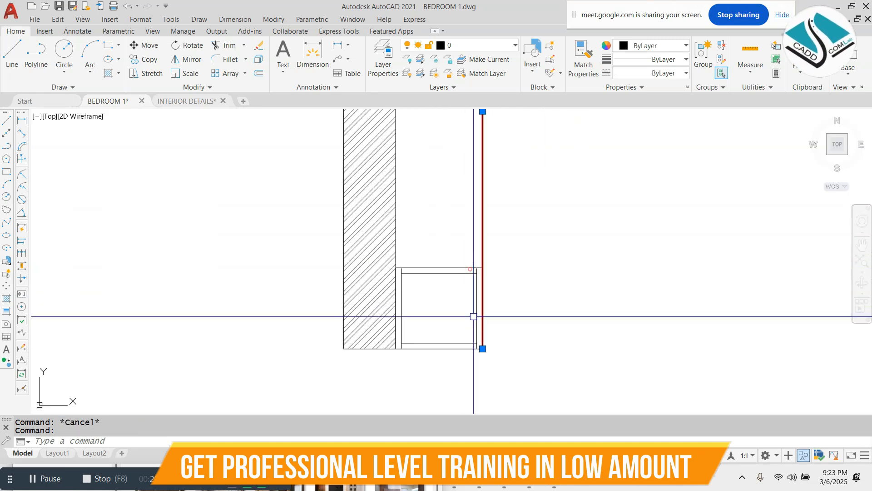
{"action": "left_click", "coordinate": [483, 348]}
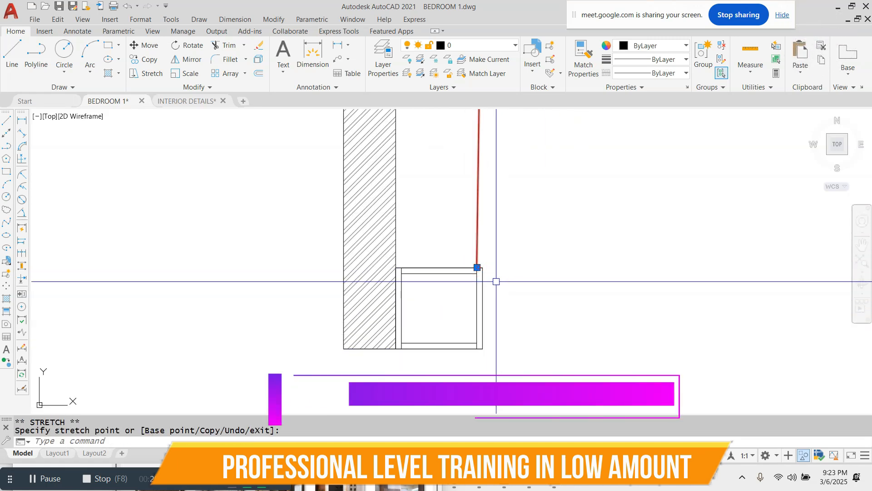
{"action": "left_click", "coordinate": [484, 268]}
{"action": "key", "text": "Escape"}
{"action": "key", "text": "Escape"}
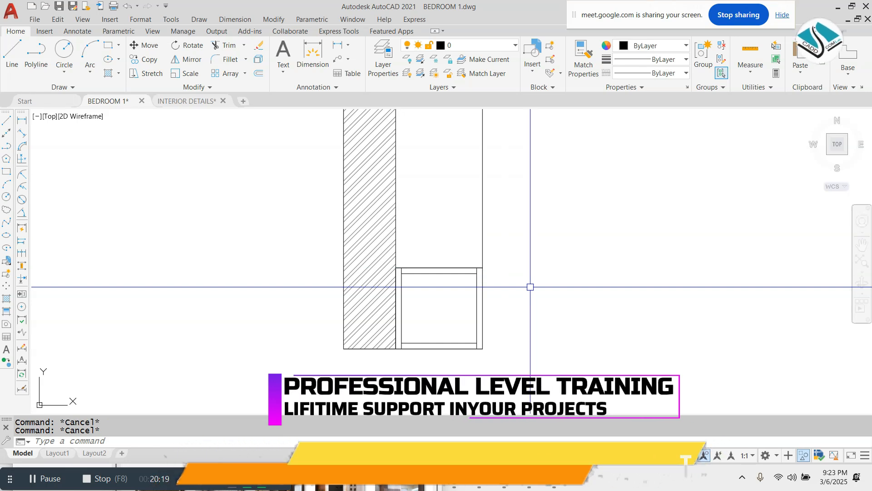
- Divide the side section's front vertical line above the drawer box into 3 equal segments
{"action": "scroll", "coordinate": [517, 254], "scroll_direction": "down", "scroll_amount": 8}
{"action": "scroll", "coordinate": [503, 267], "scroll_direction": "up", "scroll_amount": 4}
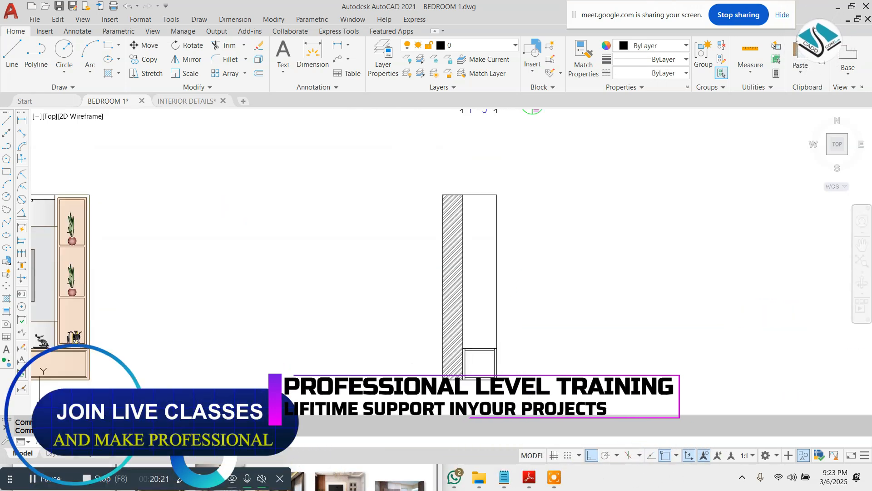
{"action": "left_click", "coordinate": [493, 276]}
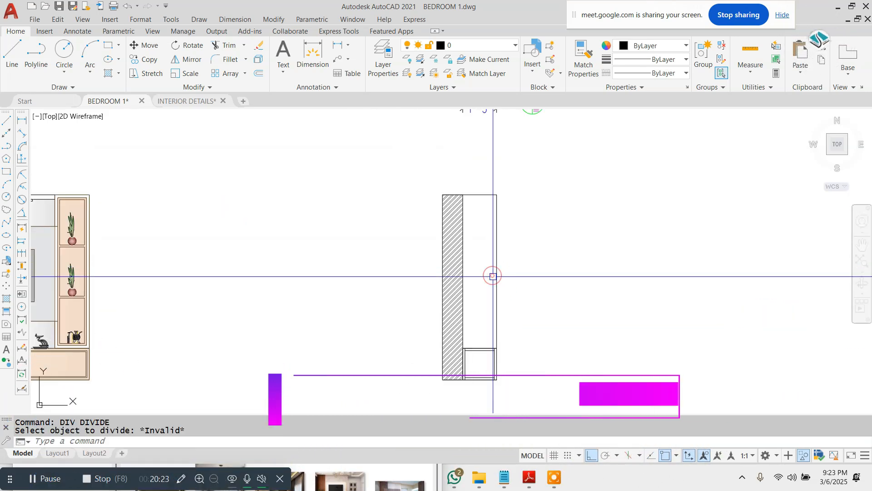
{"action": "key", "text": "Escape"}
{"action": "key", "text": "space"}
{"action": "left_click", "coordinate": [498, 275]}
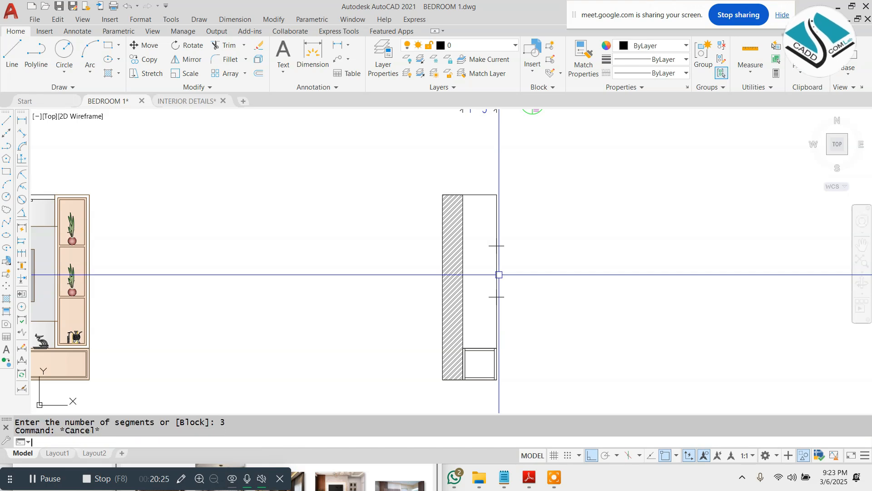
- Draw two horizontal shelf lines in the side section from the division points to the hatched wall
{"action": "type", "text": "L"}
{"action": "key", "text": "space"}
{"action": "scroll", "coordinate": [498, 232], "scroll_direction": "up", "scroll_amount": 2}
{"action": "left_click", "coordinate": [492, 251]}
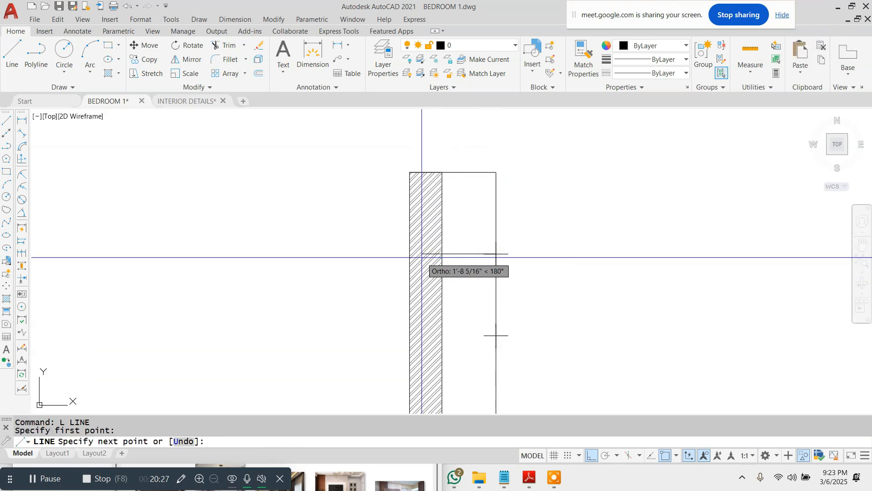
{"action": "left_click", "coordinate": [441, 254]}
{"action": "key", "text": "Escape"}
{"action": "key", "text": "space"}
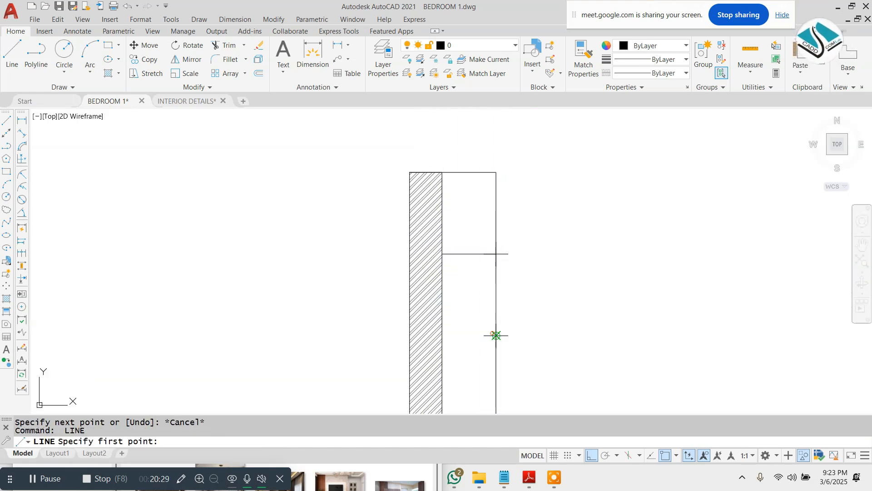
{"action": "left_click", "coordinate": [495, 335]}
{"action": "left_click", "coordinate": [441, 335]}
{"action": "key", "text": "Escape"}
- Erase the two division point markers on the side section's front vertical line
{"action": "left_click", "coordinate": [471, 245]}
{"action": "left_click", "coordinate": [548, 369]}
{"action": "type", "text": "e"}
{"action": "key", "text": "space"}
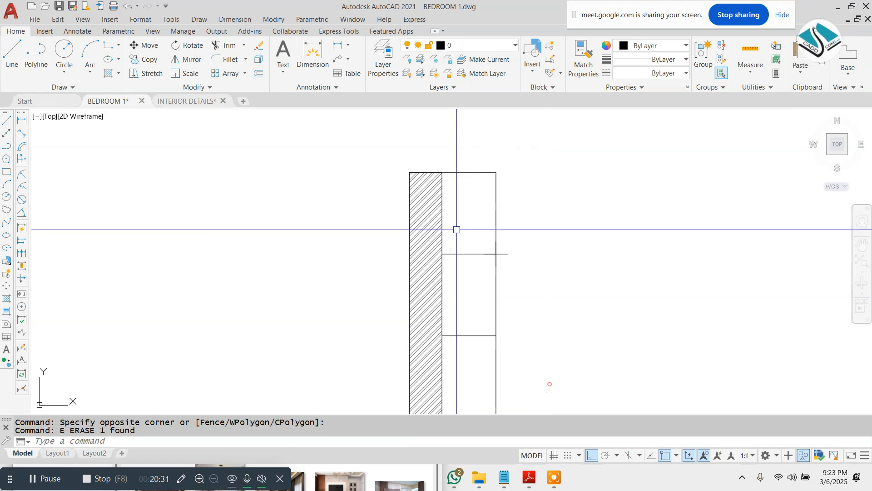
{"action": "type", "text": "e"}
{"action": "key", "text": "space"}
{"action": "key", "text": "Escape"}
{"action": "scroll", "coordinate": [489, 241], "scroll_direction": "down", "scroll_amount": 3}
{"action": "scroll", "coordinate": [496, 245], "scroll_direction": "up", "scroll_amount": 1}
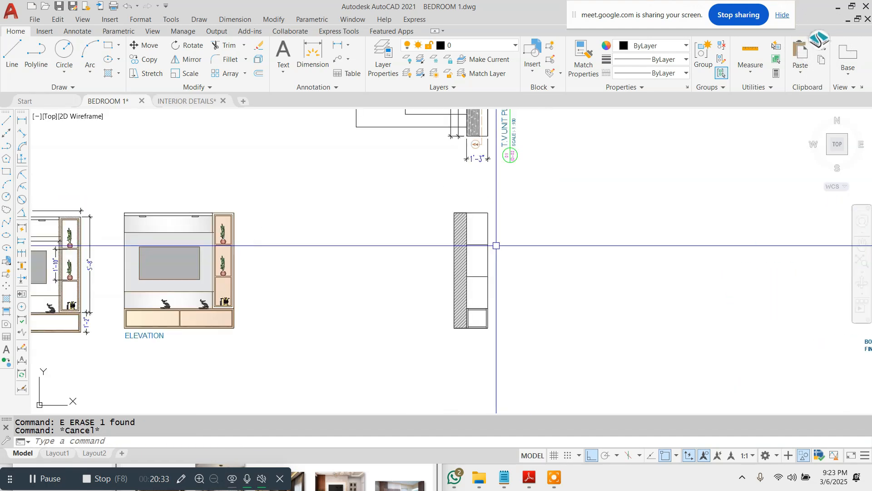
- Examine the A-A' section line on the rotated plan and the open shelves in the reference photo
{"action": "scroll", "coordinate": [495, 246], "scroll_direction": "down", "scroll_amount": 2}
{"action": "scroll", "coordinate": [477, 198], "scroll_direction": "up", "scroll_amount": 6}
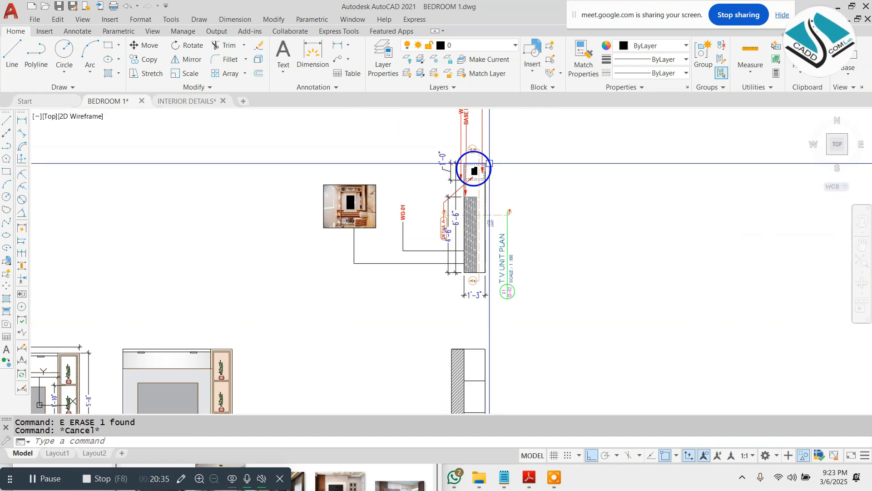
{"action": "scroll", "coordinate": [458, 268], "scroll_direction": "up", "scroll_amount": 2}
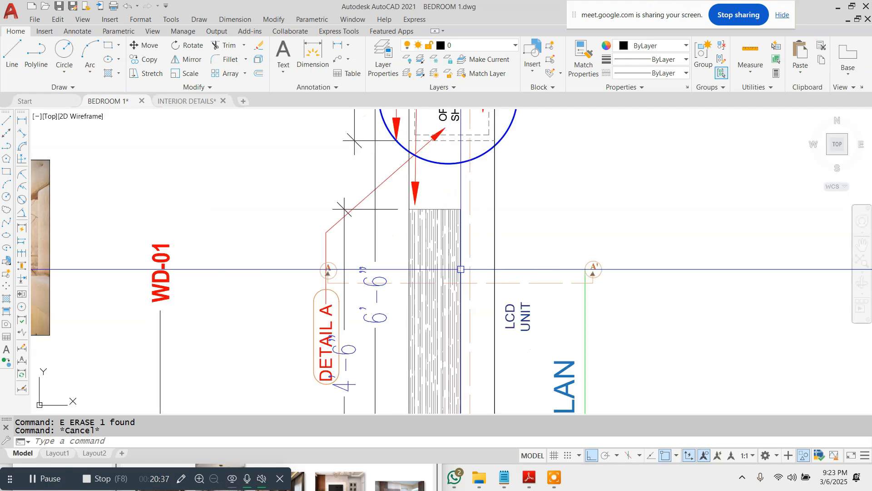
{"action": "scroll", "coordinate": [372, 267], "scroll_direction": "down", "scroll_amount": 6}
{"action": "scroll", "coordinate": [373, 267], "scroll_direction": "up", "scroll_amount": 10}
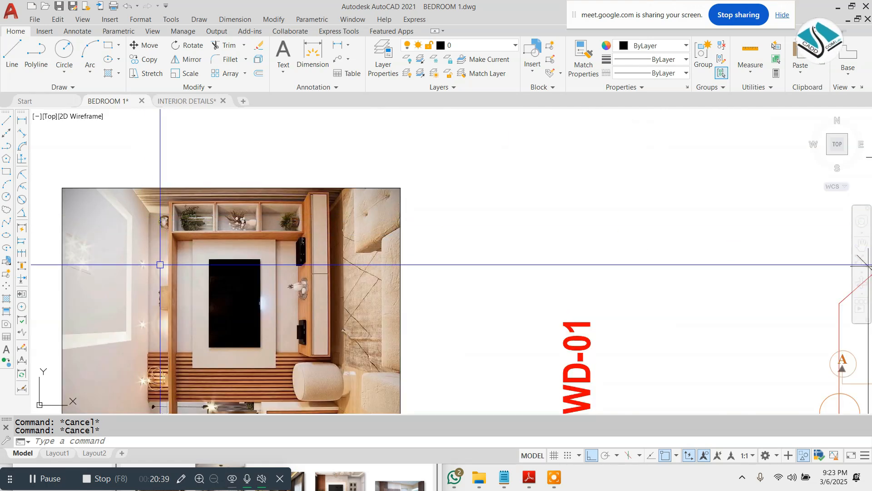
{"action": "scroll", "coordinate": [281, 286], "scroll_direction": "down", "scroll_amount": 2}
{"action": "scroll", "coordinate": [254, 220], "scroll_direction": "up", "scroll_amount": 2}
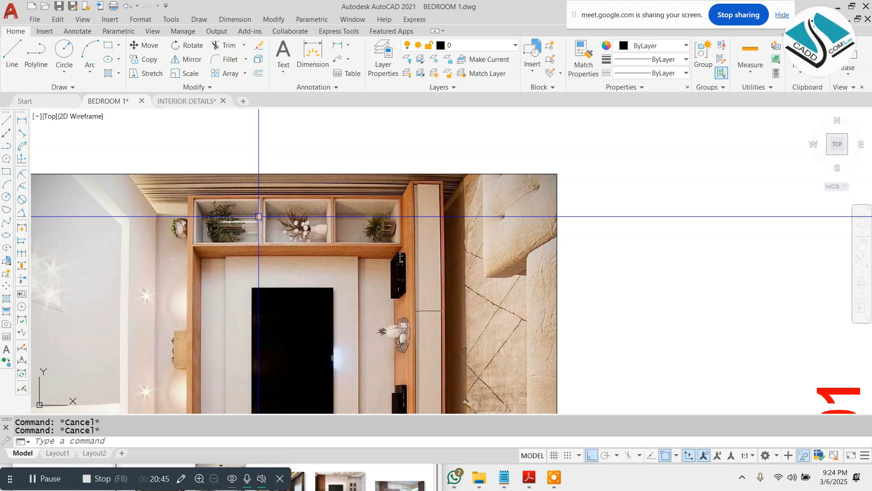
{"action": "scroll", "coordinate": [258, 217], "scroll_direction": "up", "scroll_amount": 3}
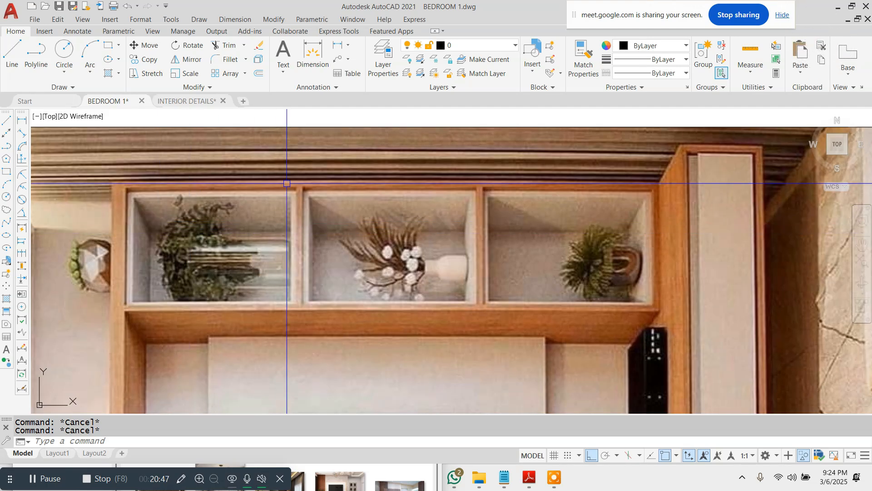
{"action": "scroll", "coordinate": [161, 217], "scroll_direction": "down", "scroll_amount": 10}
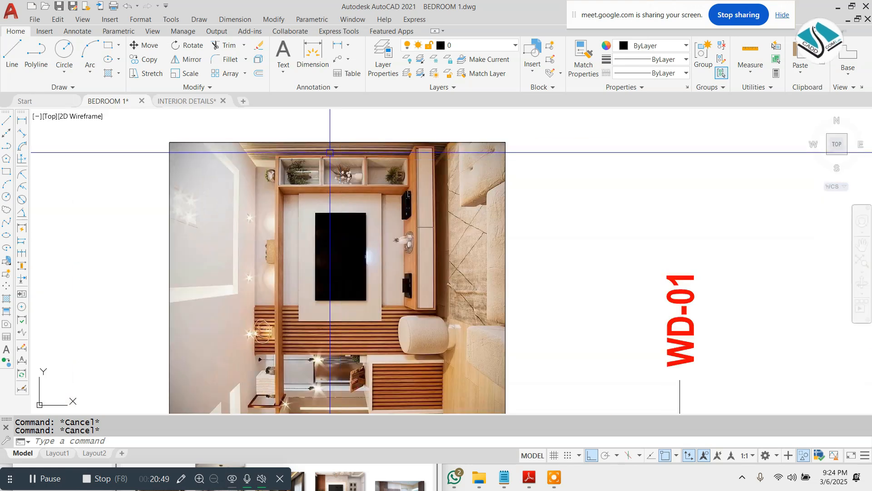
{"action": "scroll", "coordinate": [433, 328], "scroll_direction": "up", "scroll_amount": 6}
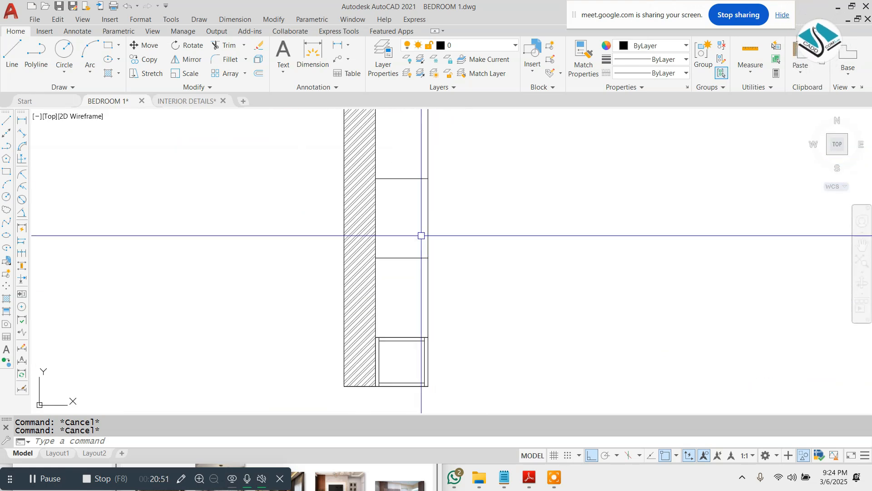
- Erase the two horizontal shelf lines from the side section above the drawer box
{"action": "left_click", "coordinate": [410, 168]}
{"action": "left_click", "coordinate": [394, 249]}
{"action": "type", "text": "e"}
{"action": "left_click", "coordinate": [408, 225]}
{"action": "left_click", "coordinate": [396, 276]}
{"action": "type", "text": "e"}
{"action": "key", "text": "Escape"}
{"action": "scroll", "coordinate": [407, 268], "scroll_direction": "down", "scroll_amount": 8}
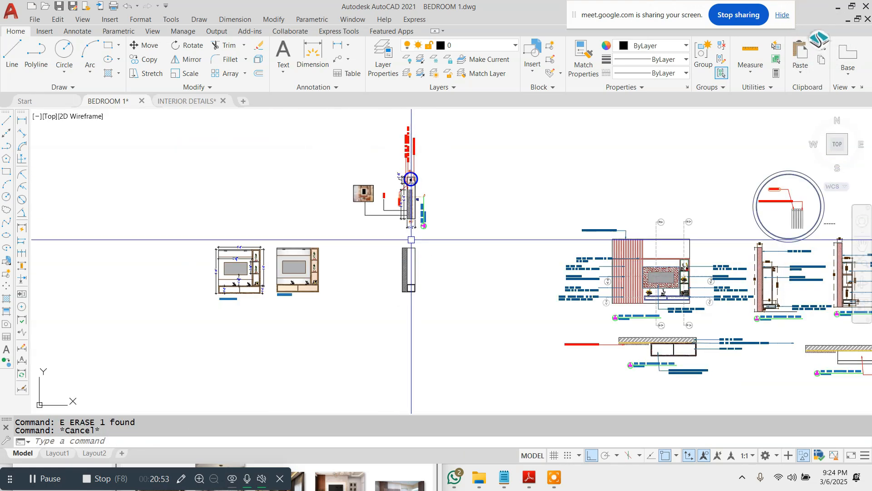
- Compare the side section with the rotated plan, the elevation and the existing T.V. unit working drawings
{"action": "scroll", "coordinate": [399, 182], "scroll_direction": "up", "scroll_amount": 5}
{"action": "scroll", "coordinate": [409, 191], "scroll_direction": "down", "scroll_amount": 6}
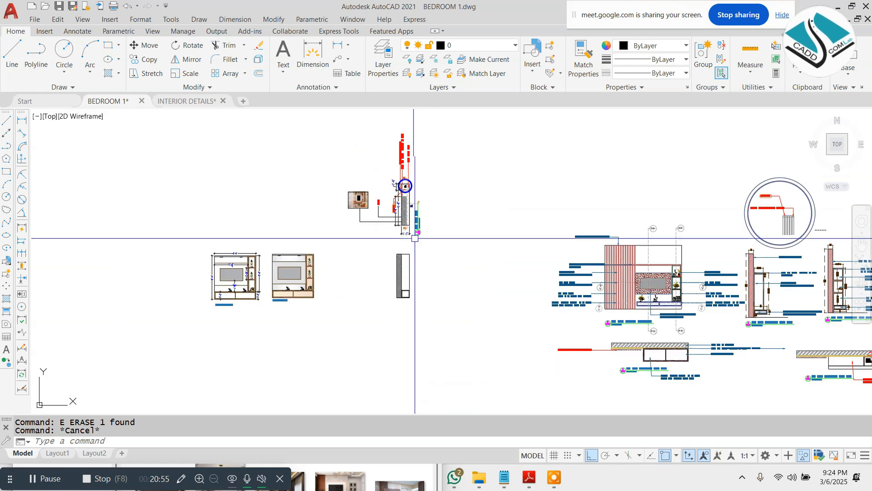
{"action": "scroll", "coordinate": [389, 278], "scroll_direction": "up", "scroll_amount": 8}
{"action": "scroll", "coordinate": [408, 205], "scroll_direction": "down", "scroll_amount": 2}
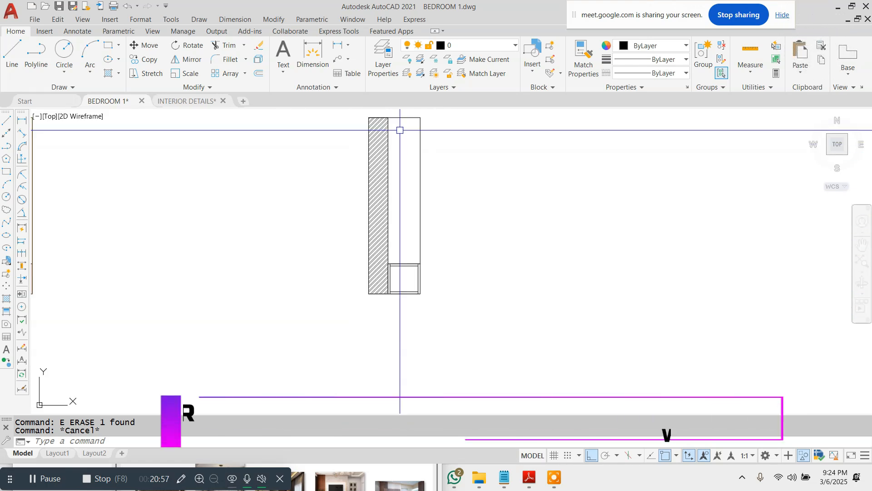
{"action": "key", "text": "Escape"}
{"action": "scroll", "coordinate": [402, 253], "scroll_direction": "down", "scroll_amount": 2}
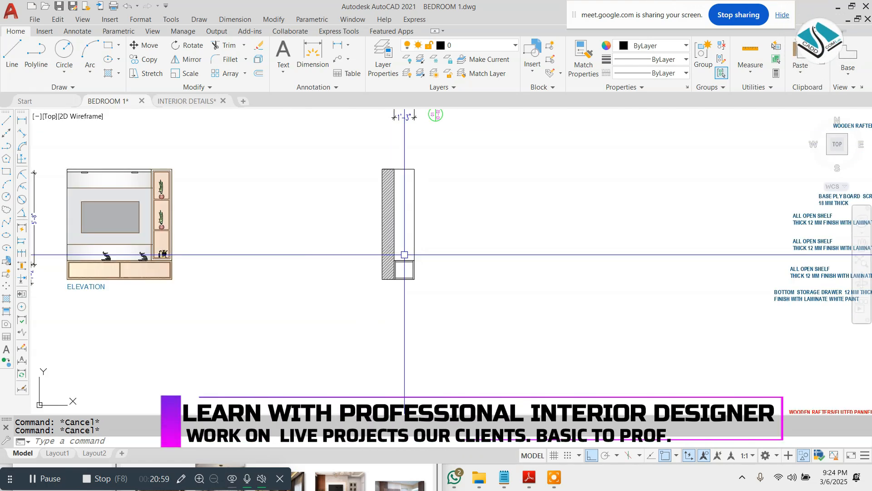
{"action": "scroll", "coordinate": [404, 254], "scroll_direction": "down", "scroll_amount": 2}
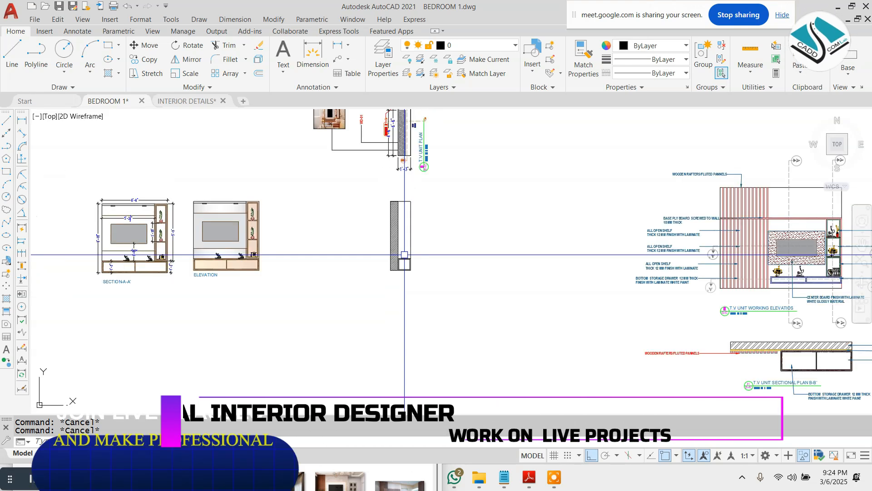
{"action": "scroll", "coordinate": [404, 254], "scroll_direction": "down", "scroll_amount": 2}
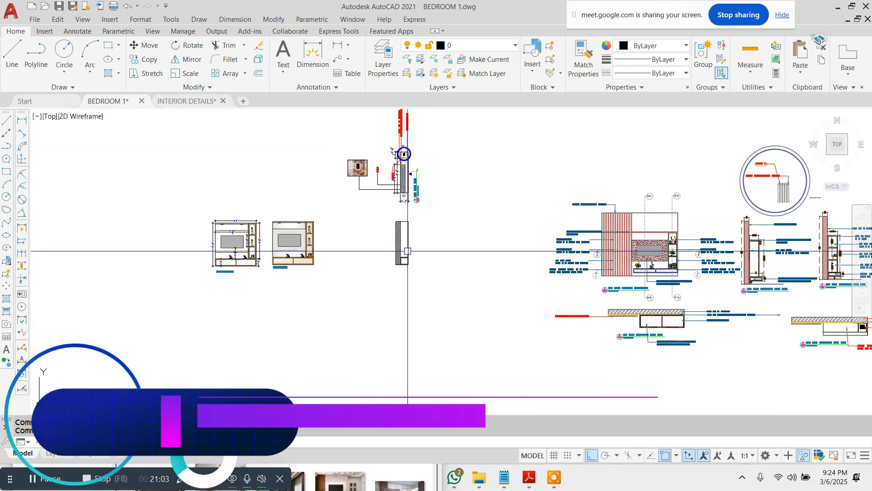
- Copy the rotated T.V. unit plan with its annotations and reference photo horizontally to the empty area beside it
{"action": "scroll", "coordinate": [424, 136], "scroll_direction": "up", "scroll_amount": 2}
{"action": "left_click", "coordinate": [461, 115]}
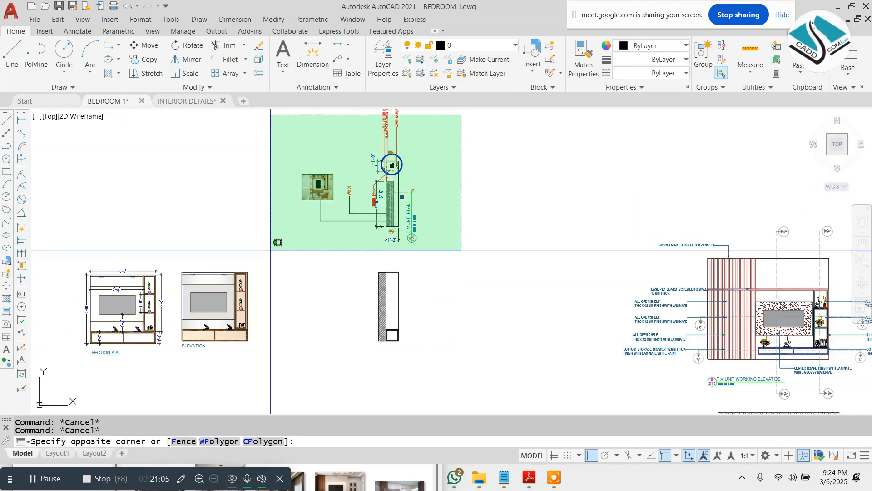
{"action": "left_click", "coordinate": [270, 250]}
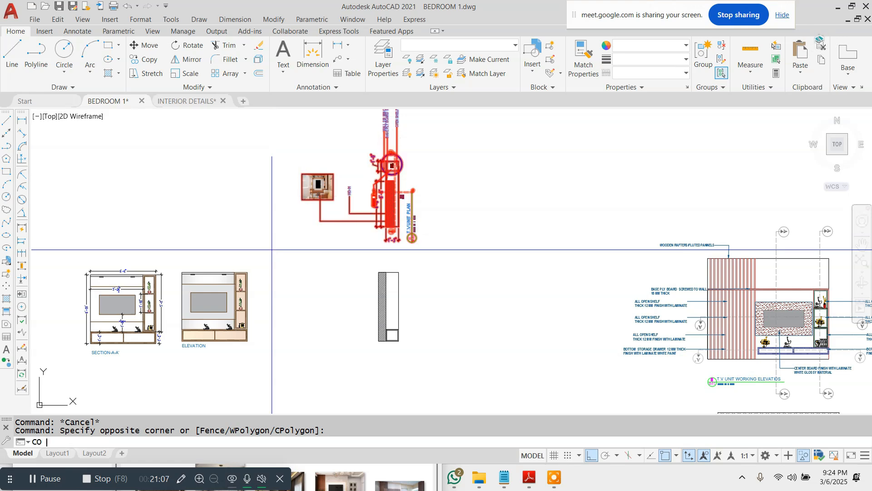
{"action": "left_click", "coordinate": [447, 200]}
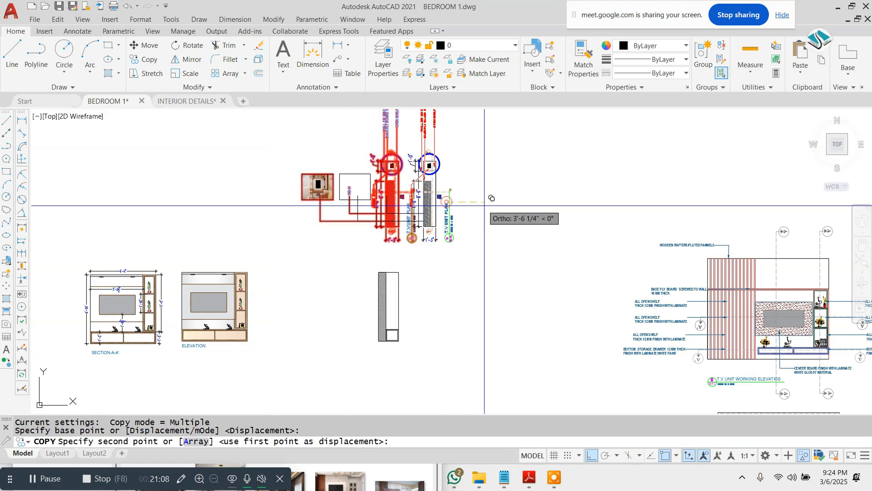
{"action": "left_click", "coordinate": [577, 201]}
{"action": "key", "text": "Escape"}
- Copy the A-A' section line on the duplicated plan straight up so that it cuts through the open shelf
{"action": "scroll", "coordinate": [536, 195], "scroll_direction": "up", "scroll_amount": 6}
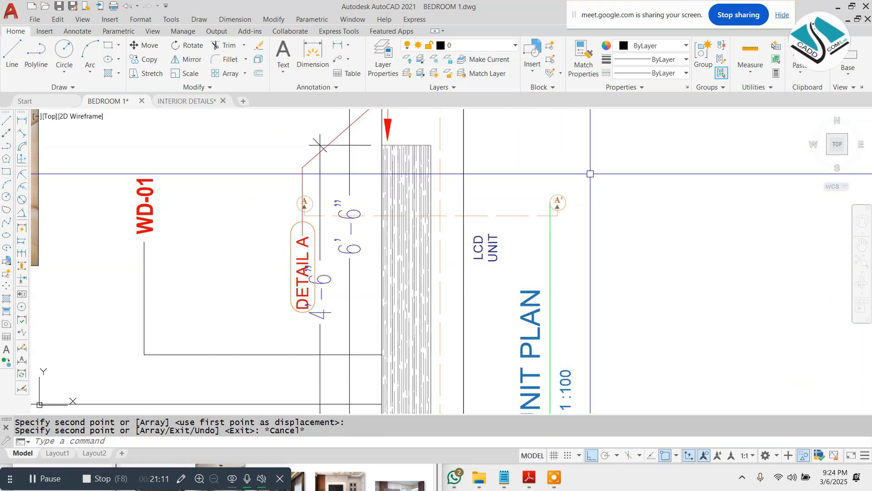
{"action": "left_click", "coordinate": [522, 168]}
{"action": "left_click", "coordinate": [593, 224]}
{"action": "type", "text": "C"}
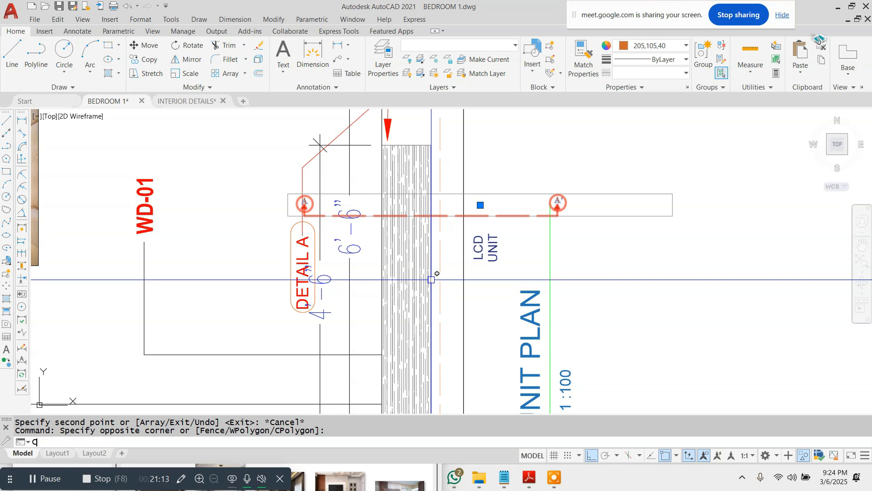
{"action": "type", "text": "O"}
{"action": "key", "text": "space"}
{"action": "scroll", "coordinate": [422, 302], "scroll_direction": "down", "scroll_amount": 4}
{"action": "scroll", "coordinate": [454, 204], "scroll_direction": "up", "scroll_amount": 4}
{"action": "left_click", "coordinate": [574, 283]}
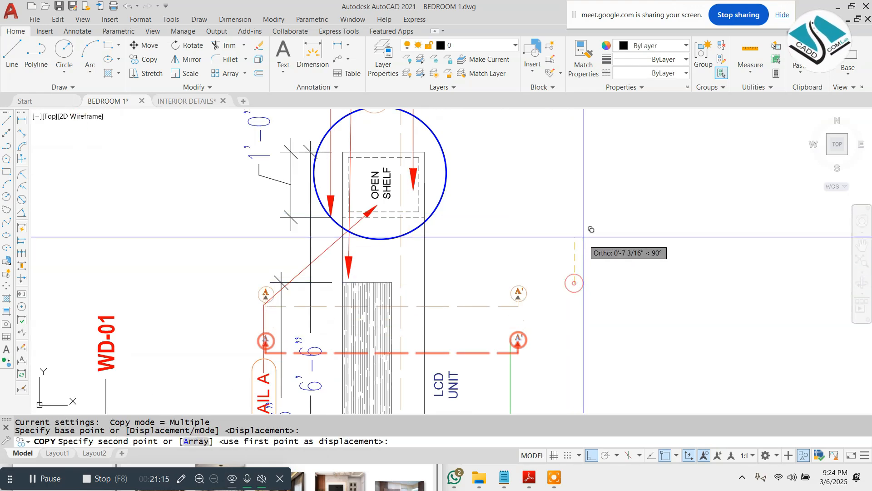
{"action": "left_click", "coordinate": [589, 123]}
{"action": "key", "text": "Escape"}
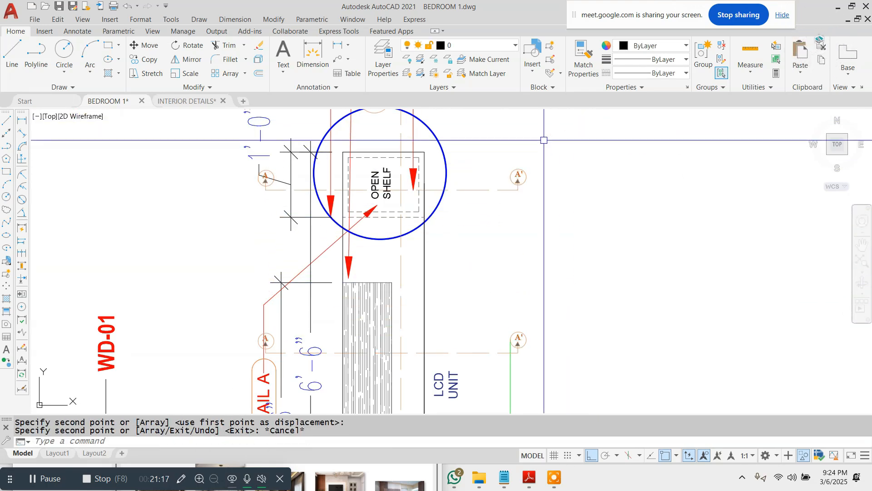
{"action": "key", "text": "Escape"}
- Place a vertical construction line through the lower-left corner of the duplicated plan
{"action": "scroll", "coordinate": [544, 141], "scroll_direction": "down", "scroll_amount": 2}
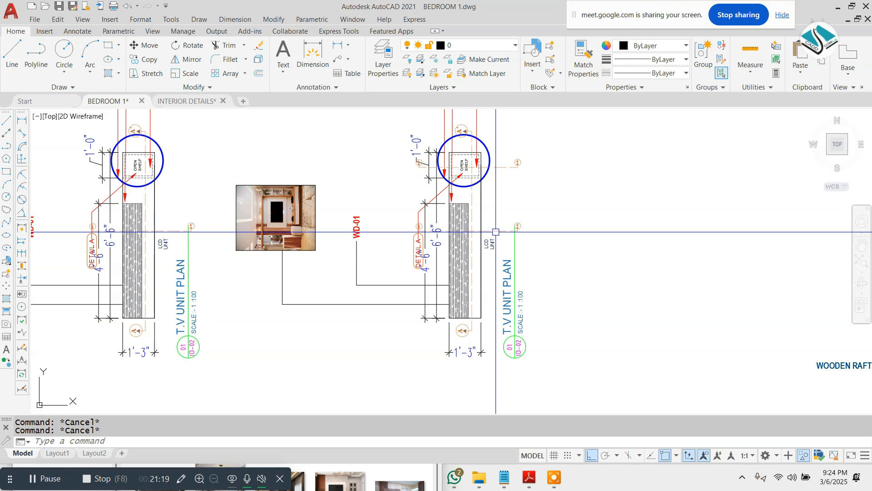
{"action": "scroll", "coordinate": [434, 183], "scroll_direction": "down", "scroll_amount": 3}
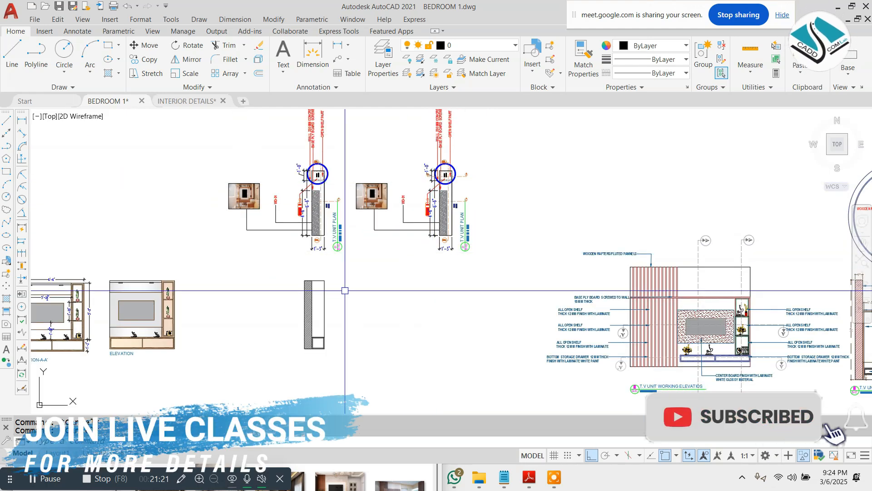
{"action": "type", "text": "xl"}
{"action": "key", "text": "Return"}
{"action": "type", "text": "v"}
{"action": "key", "text": "Return"}
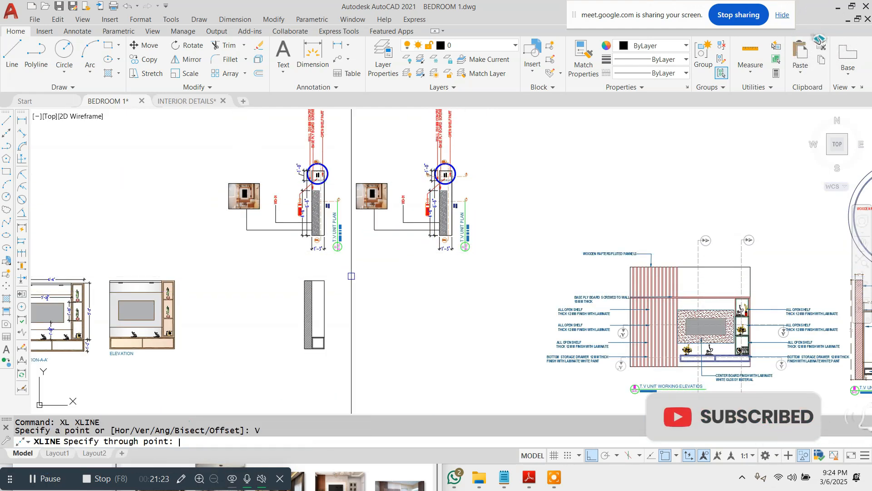
{"action": "scroll", "coordinate": [434, 233], "scroll_direction": "up", "scroll_amount": 5}
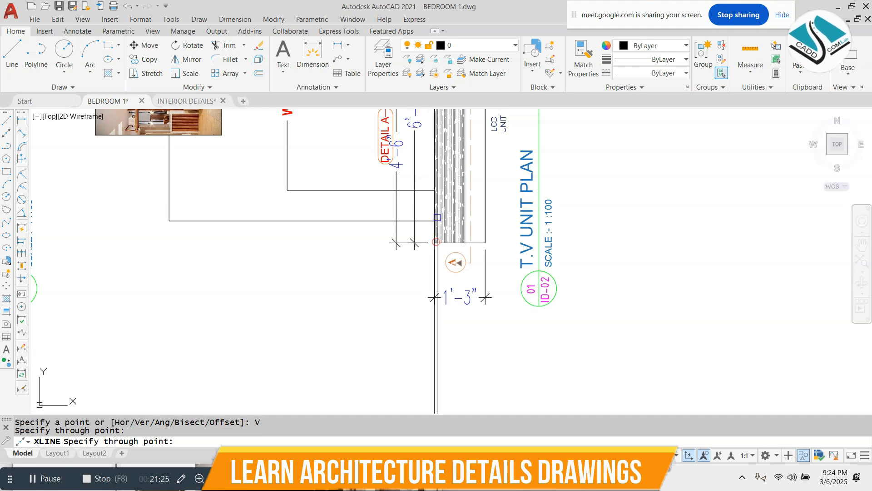
{"action": "key", "text": "Escape"}
- Copy the side section from its lower-left corner horizontally onto the vertical construction line below the duplicated plan
{"action": "scroll", "coordinate": [431, 233], "scroll_direction": "down", "scroll_amount": 5}
{"action": "left_click", "coordinate": [336, 205]}
{"action": "left_click", "coordinate": [264, 336]}
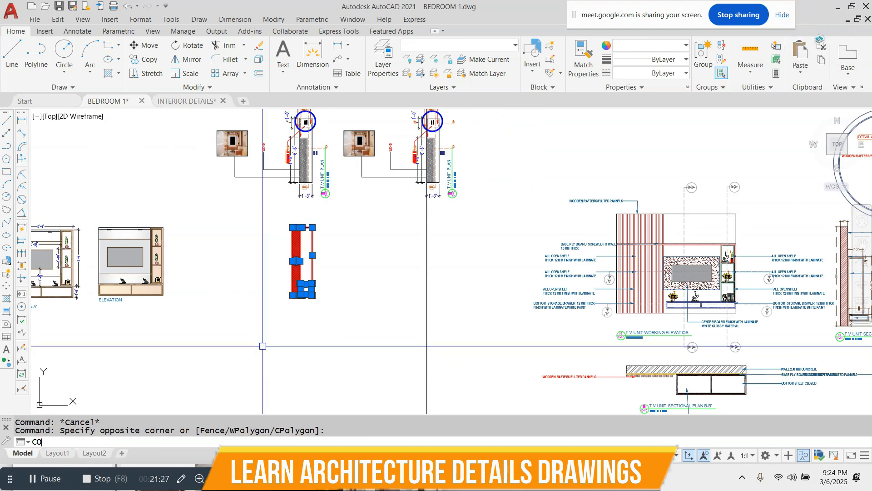
{"action": "type", "text": "co"}
{"action": "key", "text": "Return"}
{"action": "scroll", "coordinate": [279, 306], "scroll_direction": "up", "scroll_amount": 5}
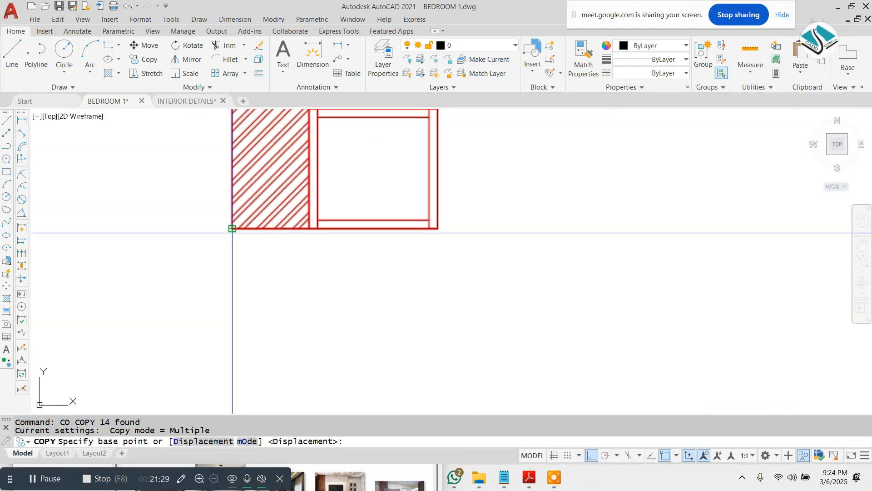
{"action": "left_click", "coordinate": [233, 228]}
{"action": "scroll", "coordinate": [565, 244], "scroll_direction": "down", "scroll_amount": 3}
{"action": "left_click", "coordinate": [564, 237]}
{"action": "key", "text": "Escape"}
{"action": "scroll", "coordinate": [538, 208], "scroll_direction": "down", "scroll_amount": 2}
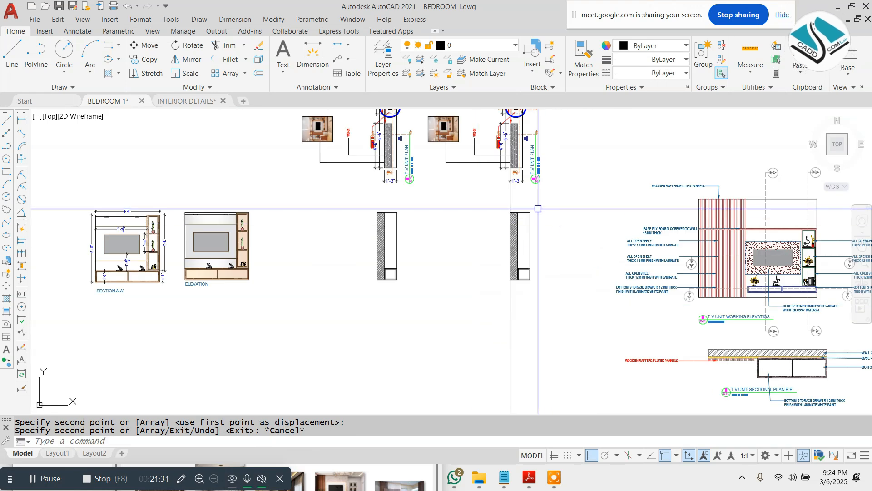
- Divide the front vertical line above the drawer box in the copied side section into three equal segments
{"action": "scroll", "coordinate": [537, 209], "scroll_direction": "up", "scroll_amount": 2}
{"action": "left_click", "coordinate": [523, 250]}
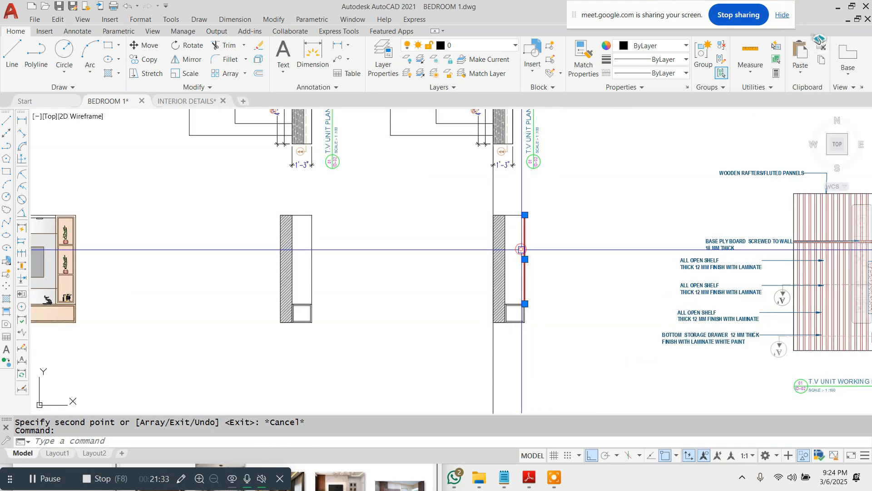
{"action": "left_click", "coordinate": [521, 249]}
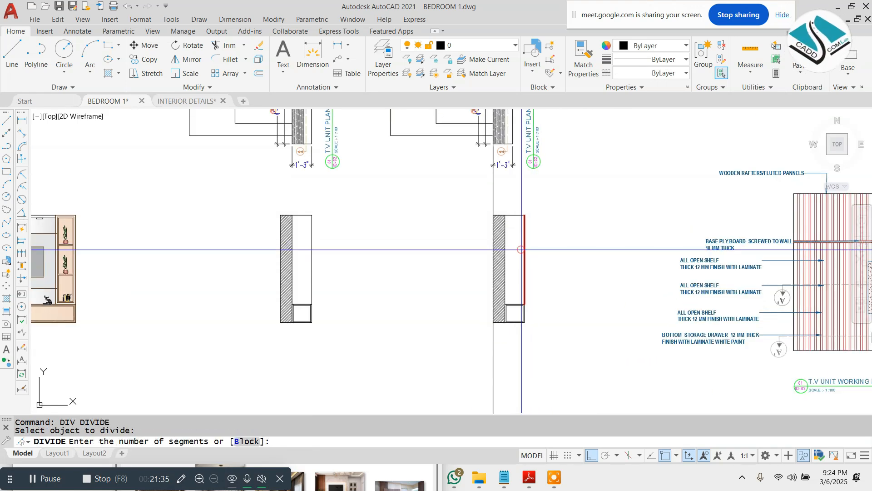
- Draw two horizontal shelf lines from the division points on the front line back to the hatched wall
{"action": "type", "text": "l"}
{"action": "key", "text": "Return"}
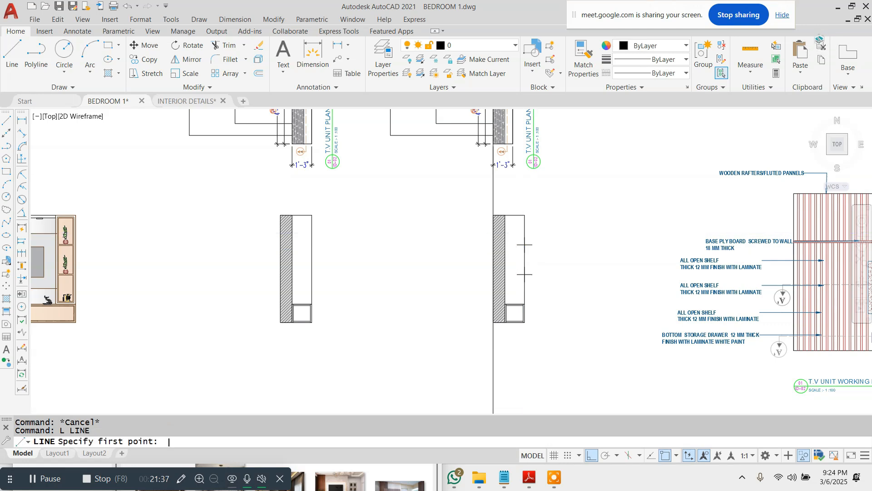
{"action": "scroll", "coordinate": [534, 234], "scroll_direction": "up", "scroll_amount": 2}
{"action": "left_click", "coordinate": [519, 251]}
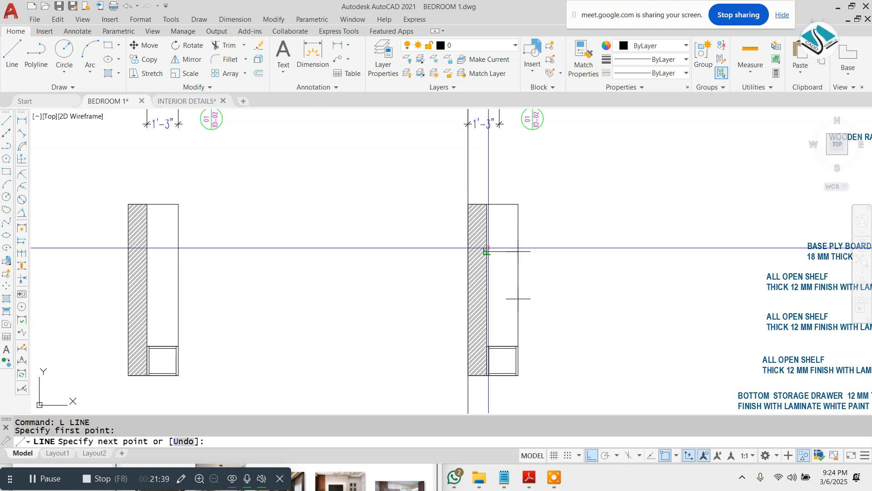
{"action": "key", "text": "Escape"}
{"action": "key", "text": "Return"}
{"action": "left_click", "coordinate": [518, 299]}
{"action": "left_click", "coordinate": [487, 298]}
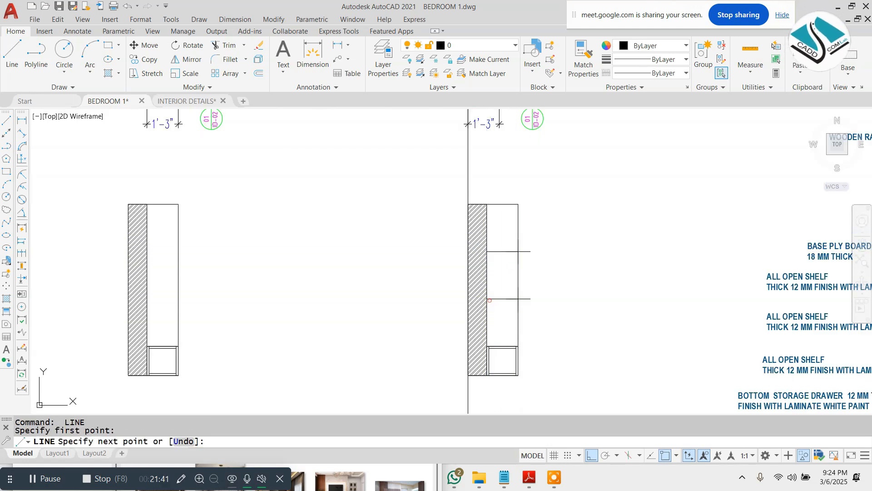
{"action": "key", "text": "Escape"}
- Erase the two division point markers on the copied section's front line
{"action": "left_click", "coordinate": [545, 309]}
{"action": "type", "text": "e"}
{"action": "key", "text": "Return"}
{"action": "key", "text": "Escape"}
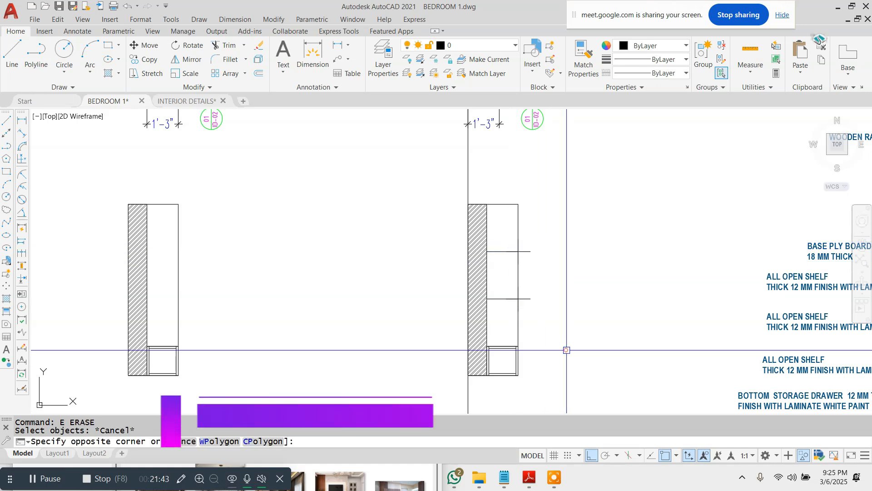
{"action": "left_click", "coordinate": [525, 298]}
{"action": "type", "text": "e"}
{"action": "key", "text": "Return"}
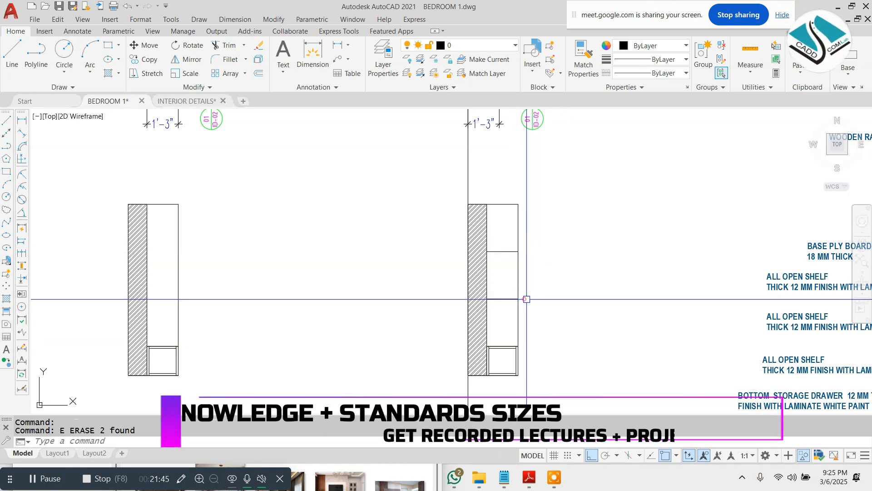
- Draw a rectangle around the top shelf compartment of the copied side section
{"action": "type", "text": "rec"}
{"action": "key", "text": "Return"}
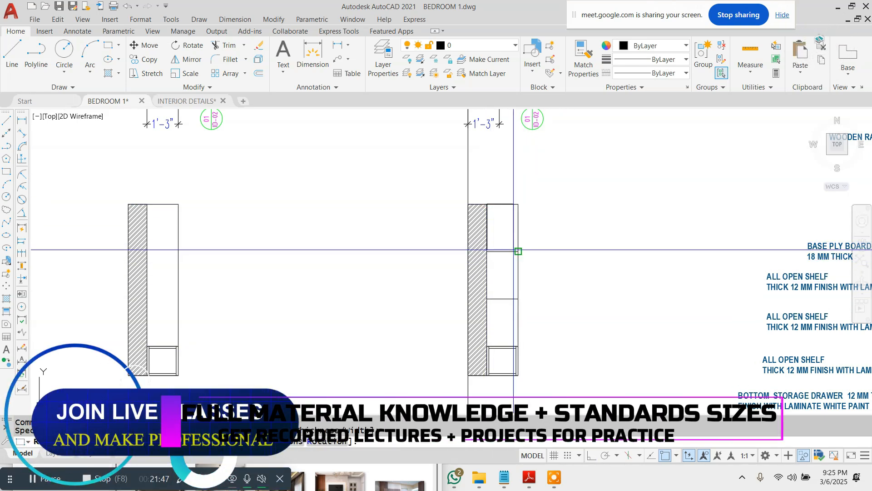
{"action": "left_click", "coordinate": [514, 250]}
{"action": "key", "text": "Escape"}
{"action": "key", "text": "Escape"}
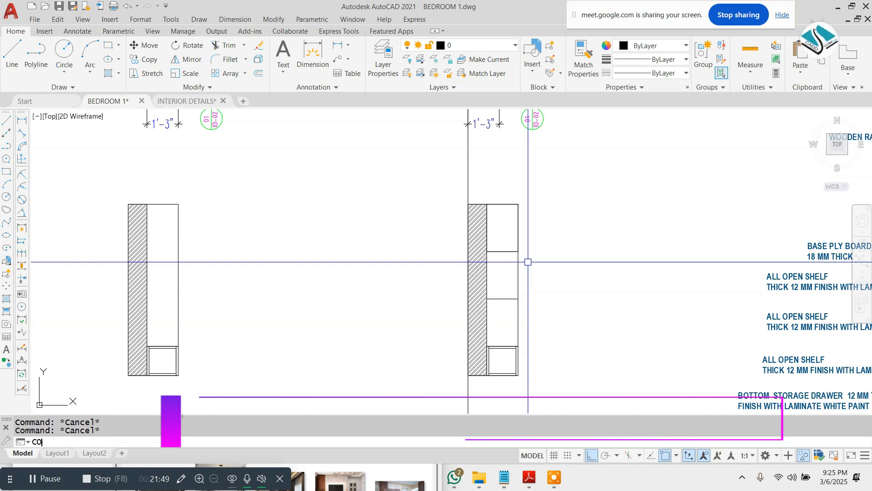
- Copy the top compartment rectangle down onto the middle and lower shelf compartments
{"action": "left_click", "coordinate": [502, 205]}
{"action": "key", "text": "Return"}
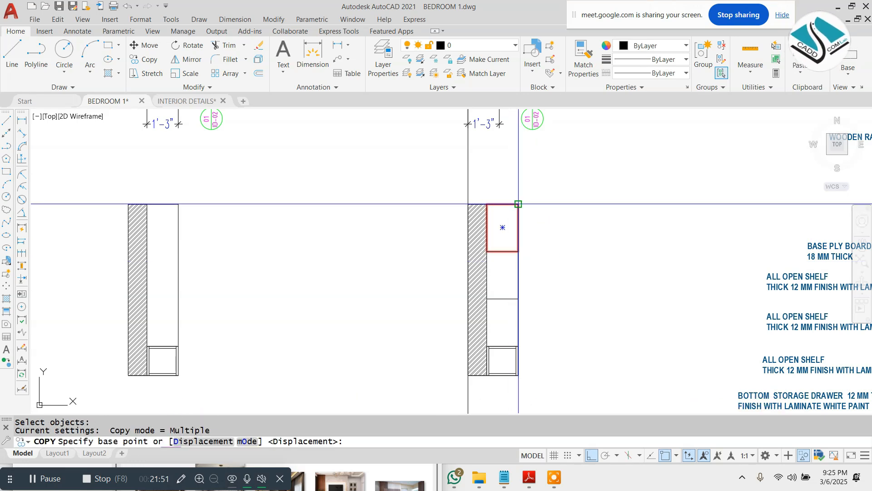
{"action": "left_click", "coordinate": [518, 205]}
{"action": "left_click", "coordinate": [518, 251]}
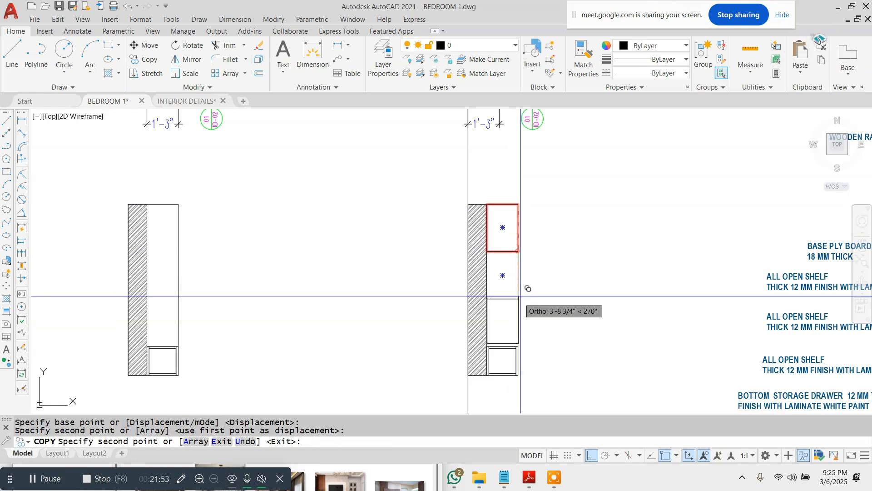
{"action": "key", "text": "Escape"}
{"action": "key", "text": "Escape"}
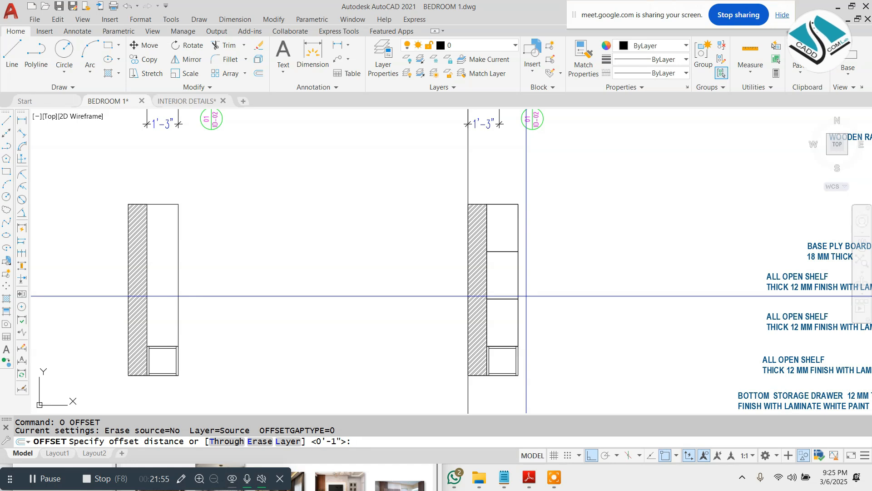
- Offset the three shelf compartment rectangles inward by 1"
{"action": "key", "text": "Return"}
{"action": "left_click", "coordinate": [509, 202]}
{"action": "left_click", "coordinate": [508, 245]}
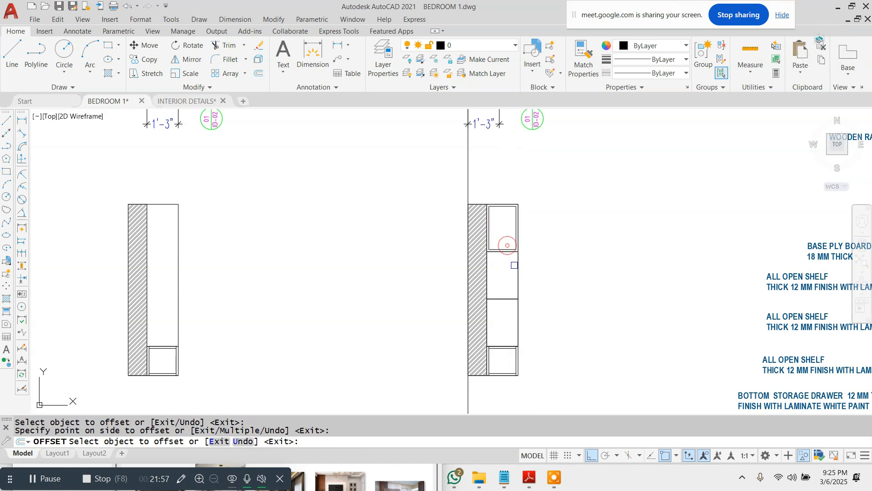
{"action": "left_click", "coordinate": [510, 287]}
{"action": "key", "text": "Escape"}
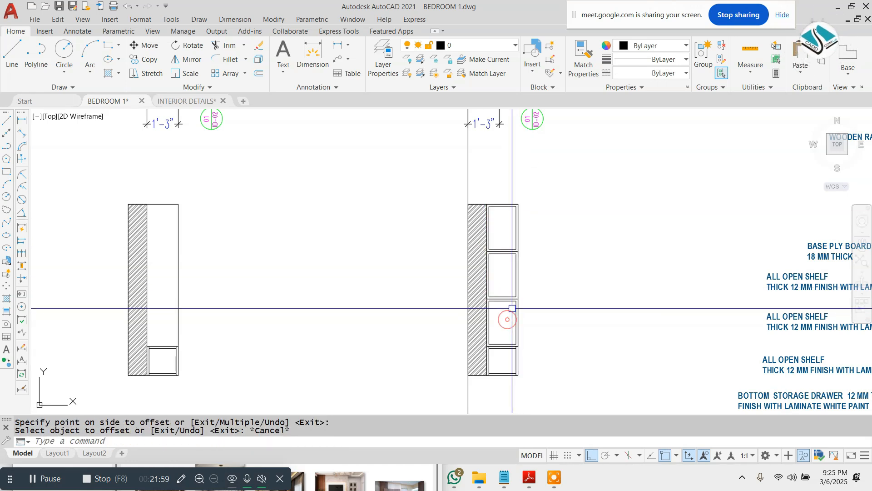
- Explode the outer and inner rectangles of the three shelf compartments into separate lines
{"action": "type", "text": "x"}
{"action": "key", "text": "Return"}
{"action": "left_click", "coordinate": [527, 195]}
{"action": "left_click", "coordinate": [496, 322]}
{"action": "key", "text": "Return"}
- Extend the inner vertical lines of the three open shelf compartments to the horizontal compartment boundary lines in the second section
{"action": "scroll", "coordinate": [499, 209], "scroll_direction": "up", "scroll_amount": 4}
{"action": "type", "text": "EX"}
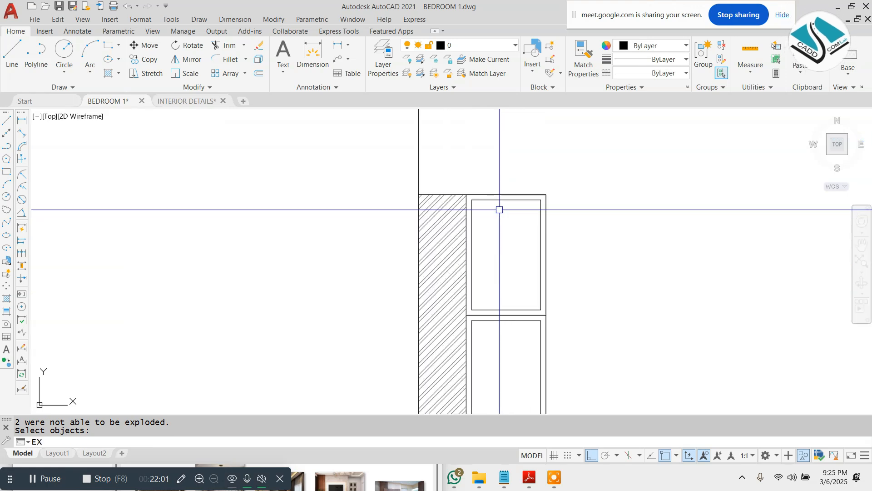
{"action": "type", "text": "EX"}
{"action": "key", "text": "Return"}
{"action": "key", "text": "Return"}
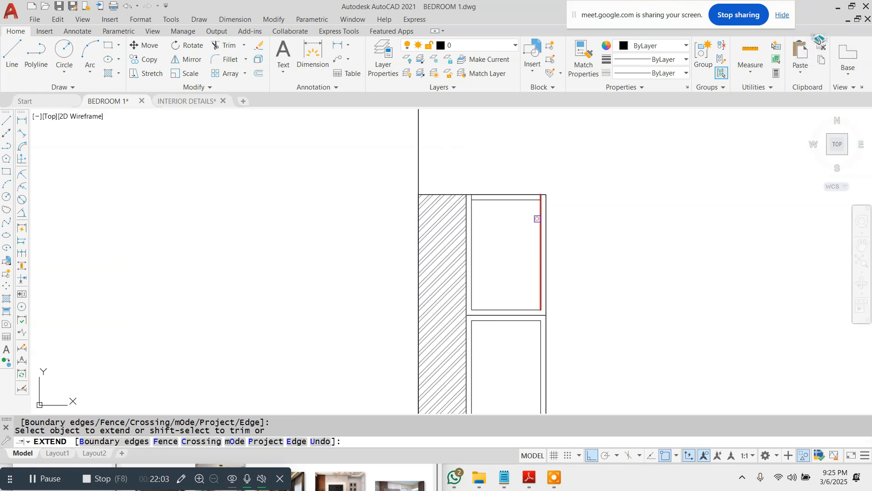
{"action": "scroll", "coordinate": [474, 303], "scroll_direction": "down", "scroll_amount": 4}
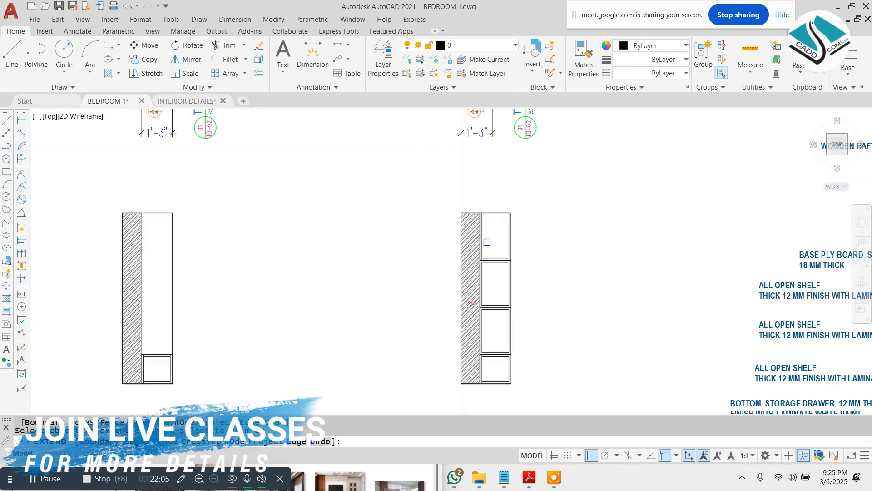
{"action": "scroll", "coordinate": [480, 275], "scroll_direction": "up", "scroll_amount": 4}
{"action": "left_click", "coordinate": [551, 323]}
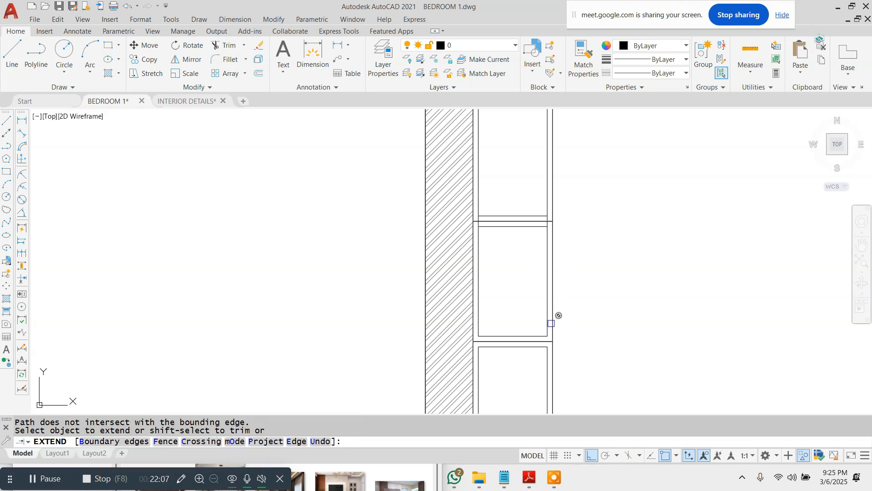
{"action": "scroll", "coordinate": [477, 326], "scroll_direction": "up", "scroll_amount": 2}
{"action": "left_click", "coordinate": [476, 320]}
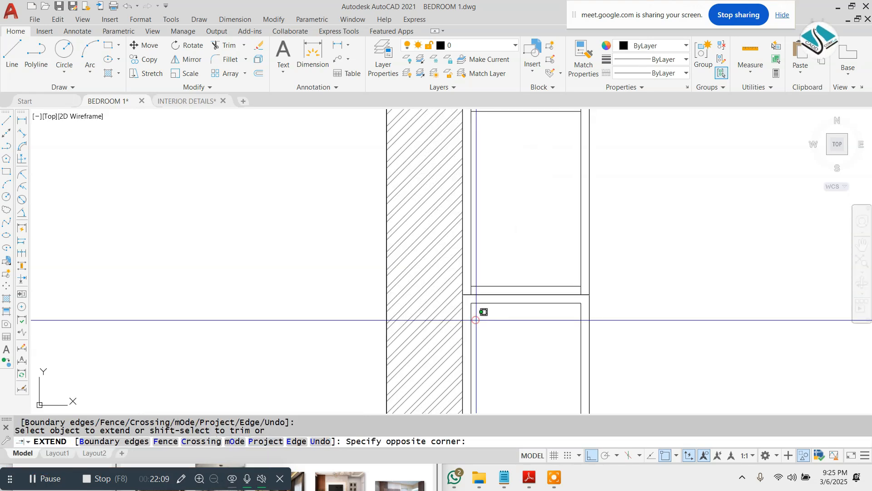
{"action": "scroll", "coordinate": [577, 320], "scroll_direction": "down", "scroll_amount": 8}
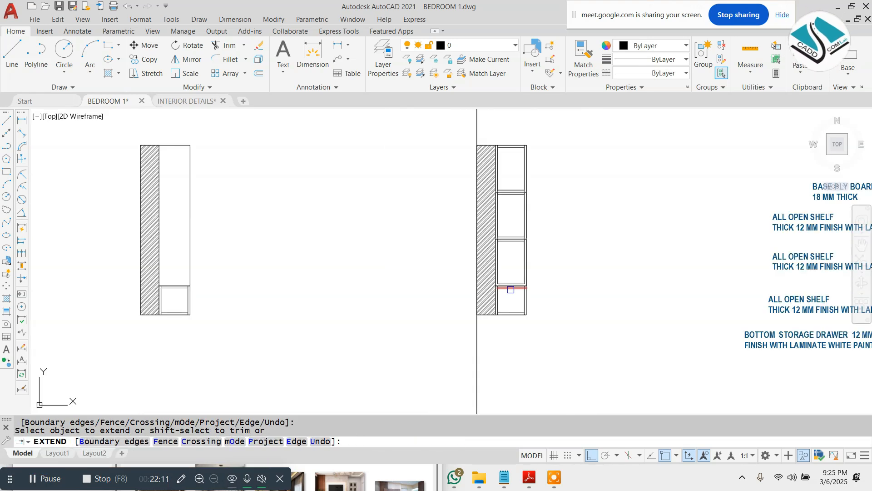
{"action": "scroll", "coordinate": [495, 272], "scroll_direction": "up", "scroll_amount": 5}
{"action": "scroll", "coordinate": [531, 267], "scroll_direction": "down", "scroll_amount": 5}
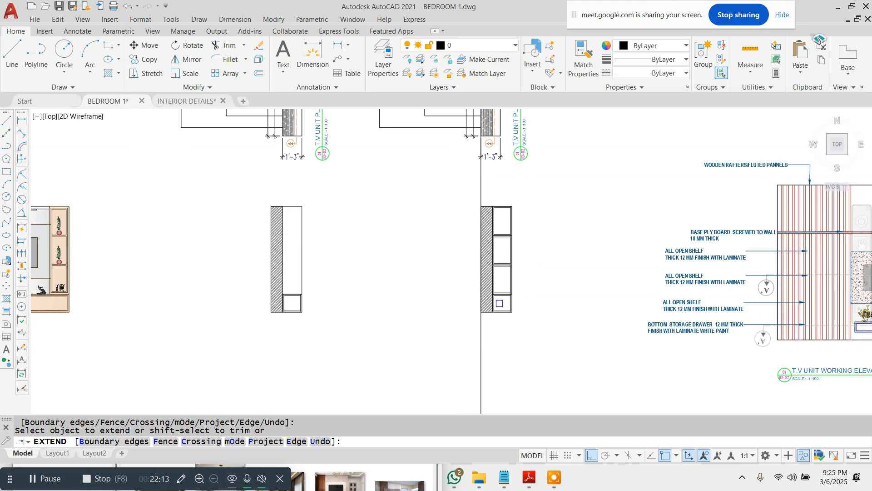
{"action": "key", "text": "Escape"}
- Hatch the boards around the top shelf compartment of the second side section with the ANSI31 pattern
{"action": "scroll", "coordinate": [517, 235], "scroll_direction": "up", "scroll_amount": 3}
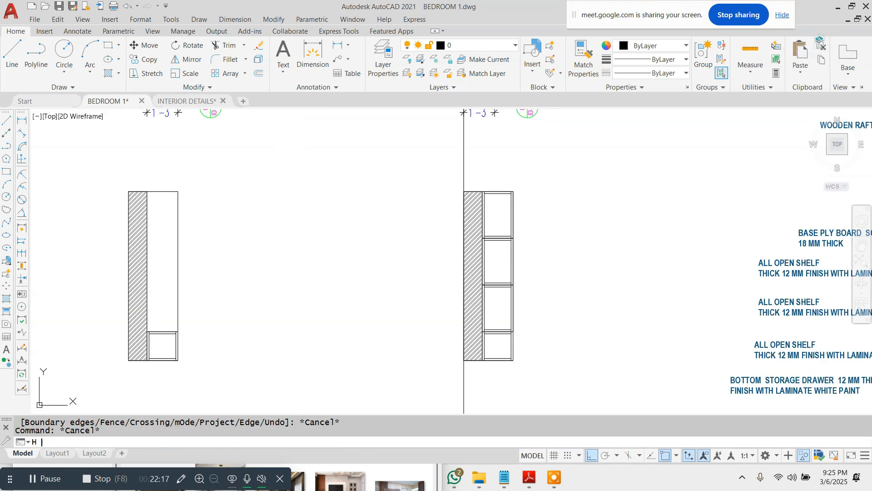
{"action": "type", "text": "H"}
{"action": "key", "text": "Return"}
{"action": "scroll", "coordinate": [500, 196], "scroll_direction": "up", "scroll_amount": 4}
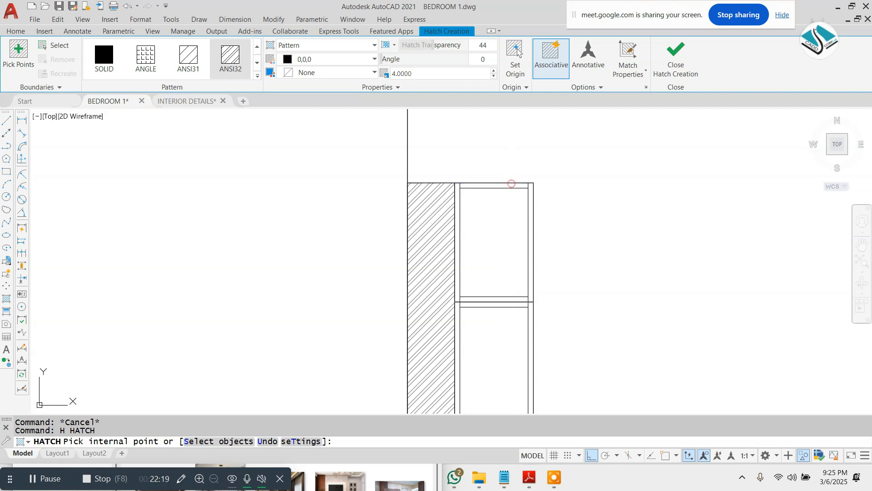
{"action": "left_click", "coordinate": [184, 62]}
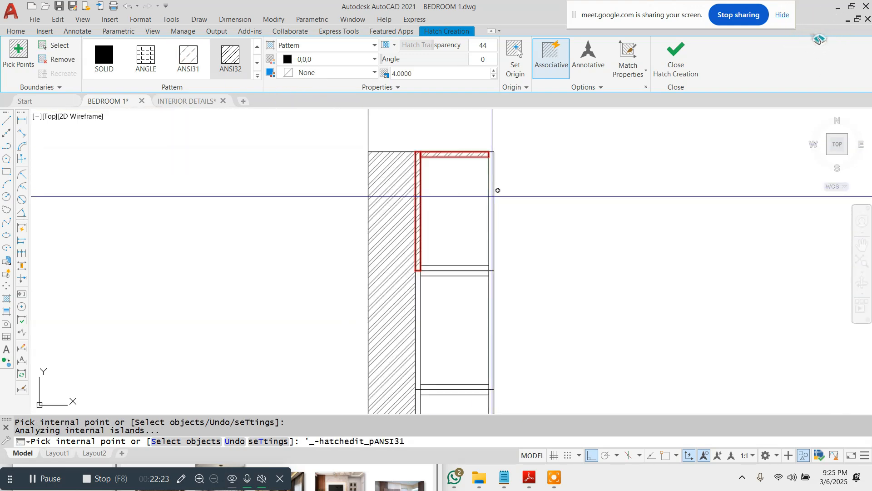
{"action": "scroll", "coordinate": [482, 187], "scroll_direction": "down", "scroll_amount": 2}
{"action": "scroll", "coordinate": [474, 230], "scroll_direction": "up", "scroll_amount": 2}
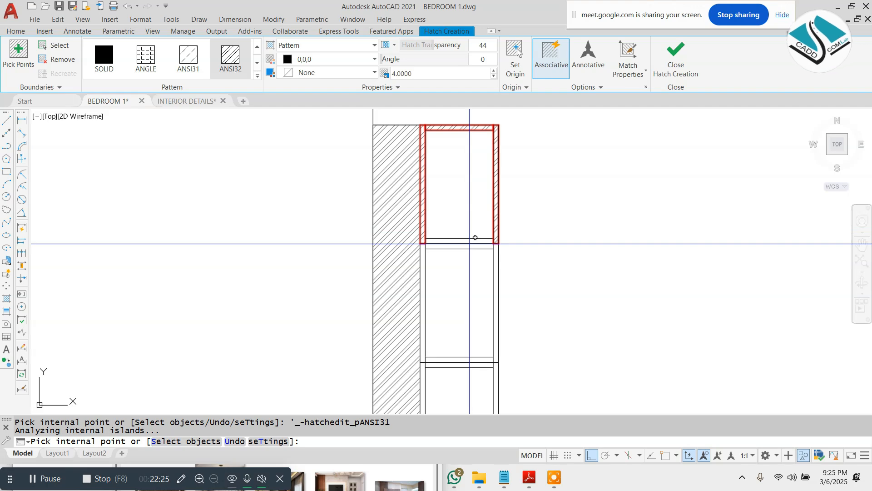
{"action": "left_click", "coordinate": [475, 240]}
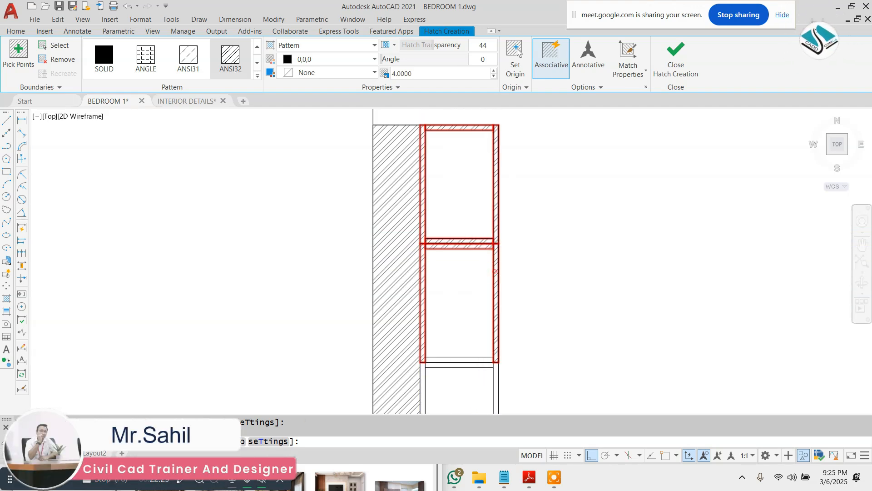
- Add the boards of the lower shelf compartments and the bottom drawer to the hatch
{"action": "scroll", "coordinate": [468, 243], "scroll_direction": "down", "scroll_amount": 2}
{"action": "scroll", "coordinate": [468, 243], "scroll_direction": "up", "scroll_amount": 2}
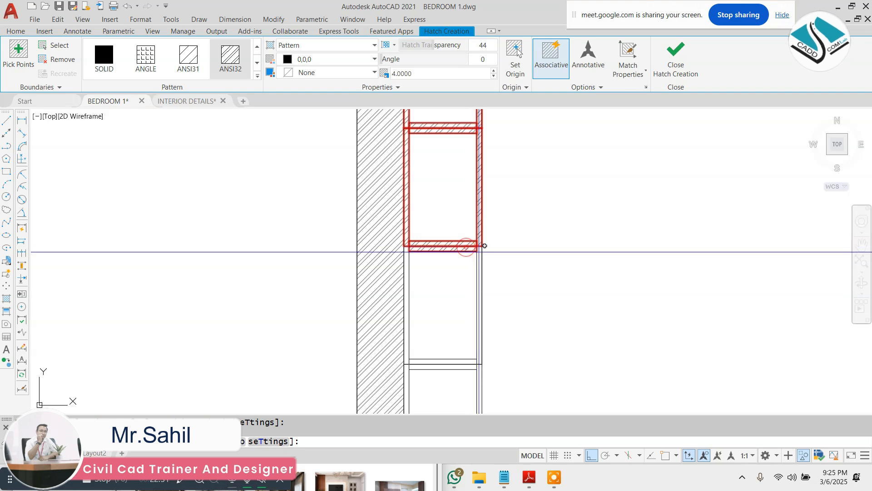
{"action": "left_click", "coordinate": [480, 261]}
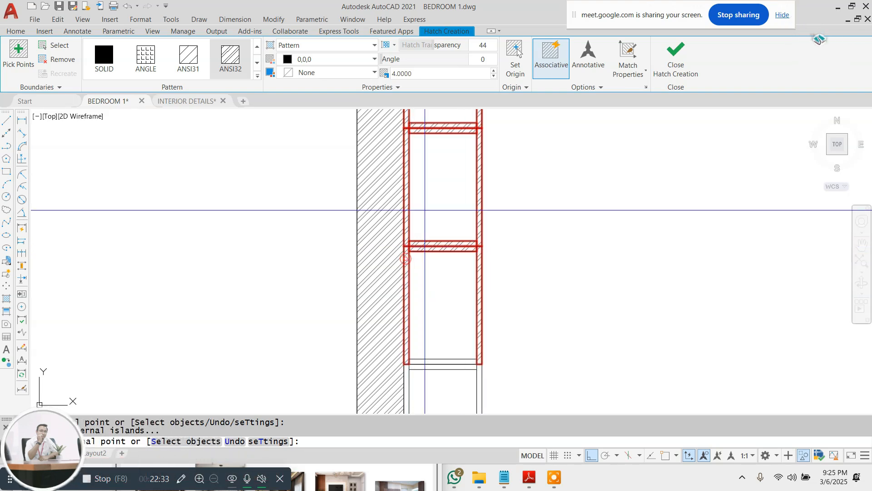
{"action": "scroll", "coordinate": [425, 210], "scroll_direction": "down", "scroll_amount": 2}
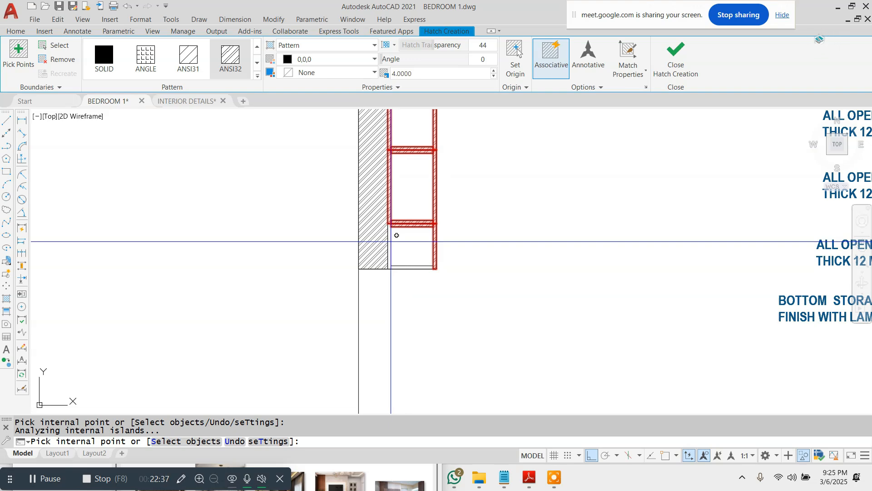
{"action": "left_click", "coordinate": [433, 271]}
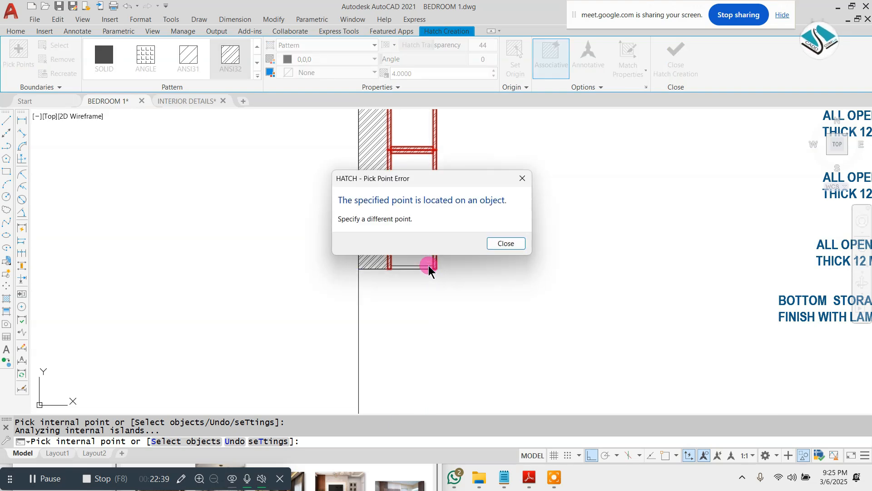
{"action": "key", "text": "Return"}
{"action": "left_click", "coordinate": [424, 266]}
{"action": "scroll", "coordinate": [432, 276], "scroll_direction": "down", "scroll_amount": 4}
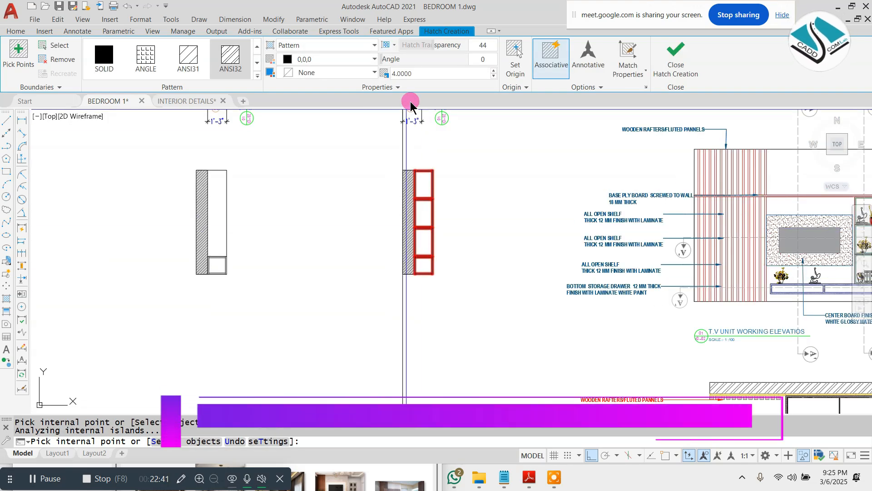
- Set the board hatch scale to 2 and finish the hatch
{"action": "left_click_drag", "start_coordinate": [422, 73], "coordinate": [358, 80]}
{"action": "type", "text": "2"}
{"action": "key", "text": "Return"}
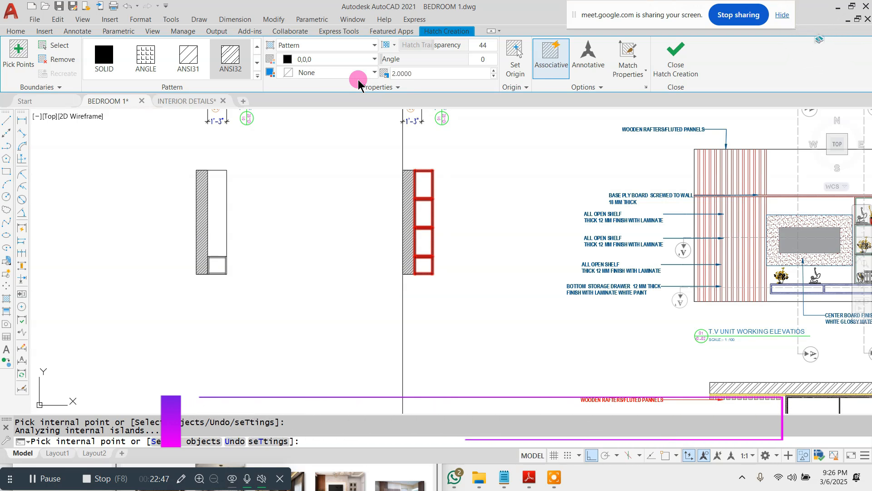
{"action": "left_click", "coordinate": [687, 58]}
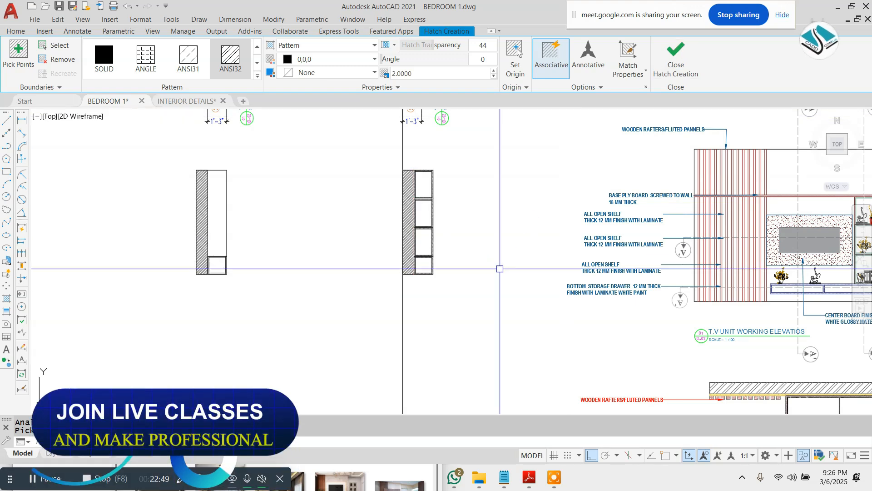
{"action": "scroll", "coordinate": [432, 276], "scroll_direction": "down", "scroll_amount": 2}
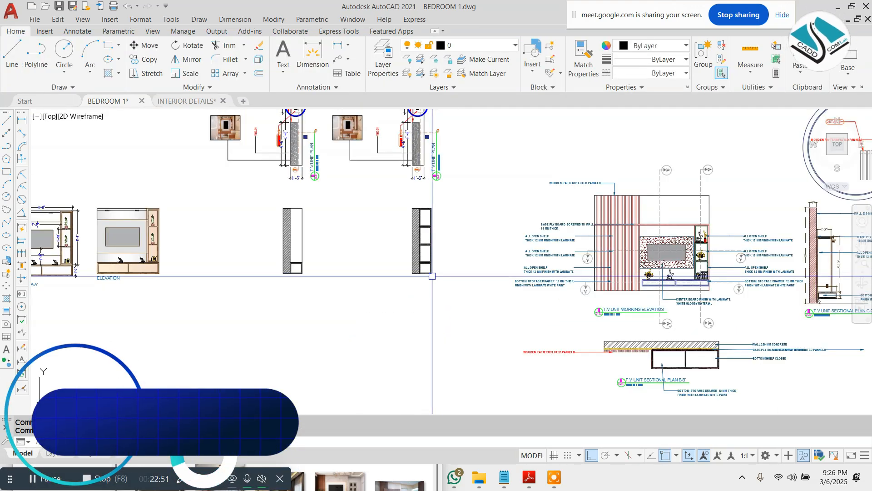
{"action": "scroll", "coordinate": [432, 276], "scroll_direction": "down", "scroll_amount": 2}
{"action": "scroll", "coordinate": [376, 167], "scroll_direction": "up", "scroll_amount": 4}
{"action": "scroll", "coordinate": [486, 181], "scroll_direction": "up", "scroll_amount": 2}
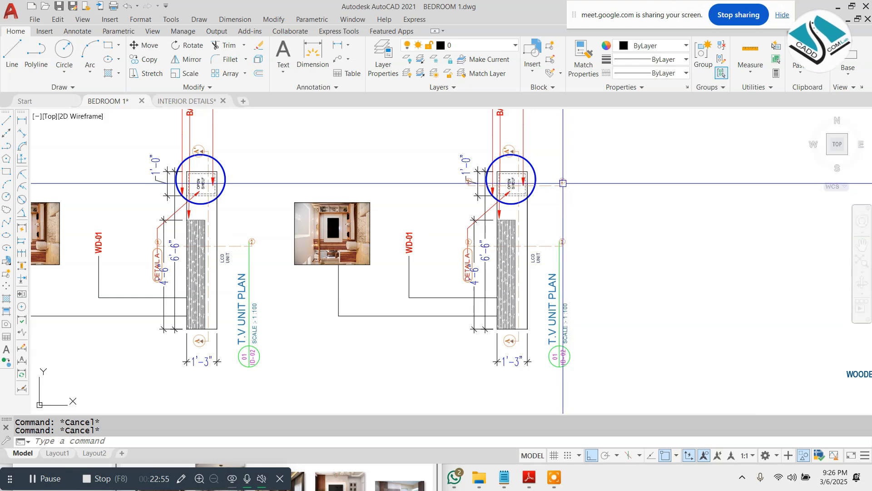
{"action": "scroll", "coordinate": [207, 258], "scroll_direction": "up", "scroll_amount": 4}
{"action": "scroll", "coordinate": [231, 253], "scroll_direction": "down", "scroll_amount": 4}
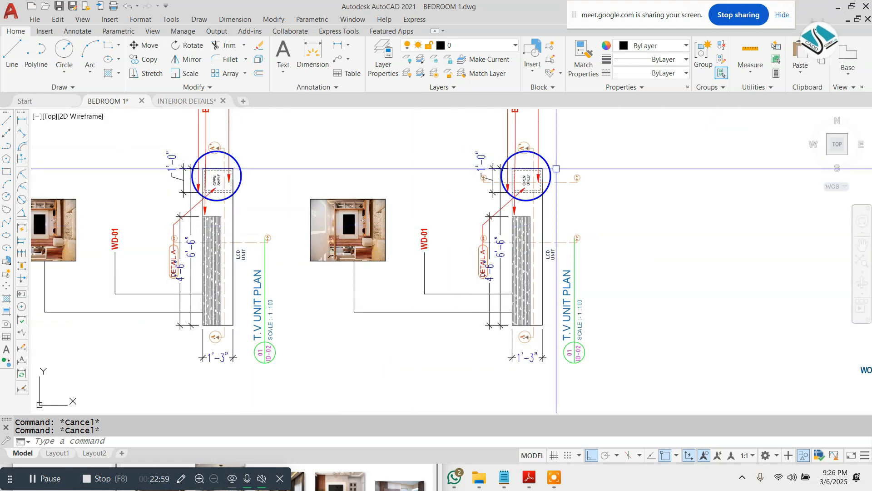
- Move both T.V. unit plan copies with their annotations straight up, away from the side sections
{"action": "scroll", "coordinate": [502, 236], "scroll_direction": "down", "scroll_amount": 6}
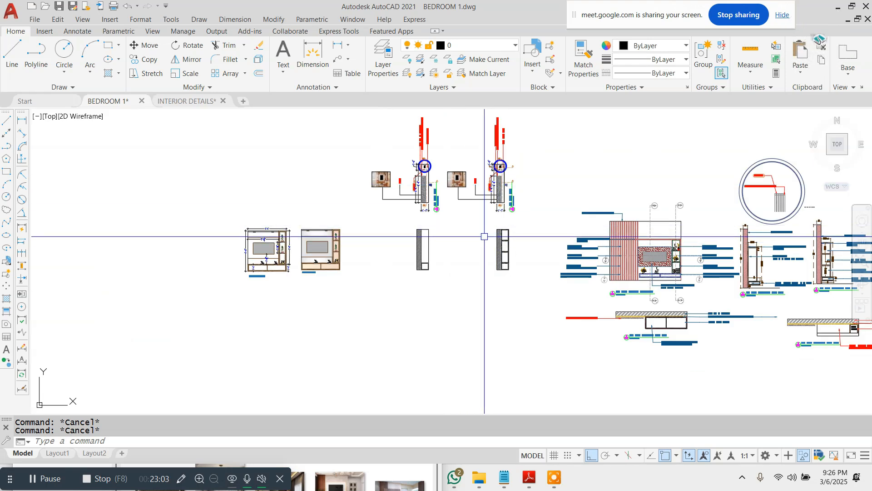
{"action": "left_click", "coordinate": [538, 115]}
{"action": "left_click", "coordinate": [312, 207]}
{"action": "type", "text": "M"}
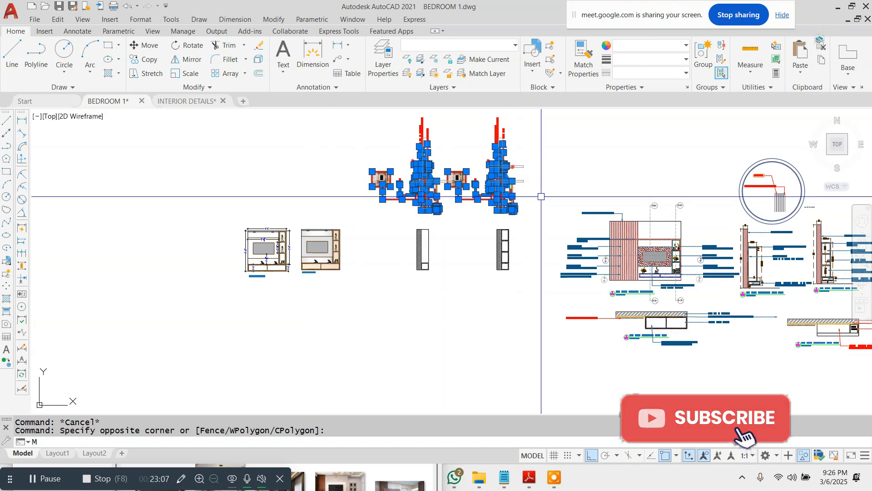
{"action": "key", "text": "space"}
{"action": "left_click", "coordinate": [592, 162]}
{"action": "left_click", "coordinate": [592, 134]}
{"action": "key", "text": "Escape"}
- Move both side sections together straight down into the clear space below the elevations
{"action": "scroll", "coordinate": [416, 223], "scroll_direction": "down", "scroll_amount": 2}
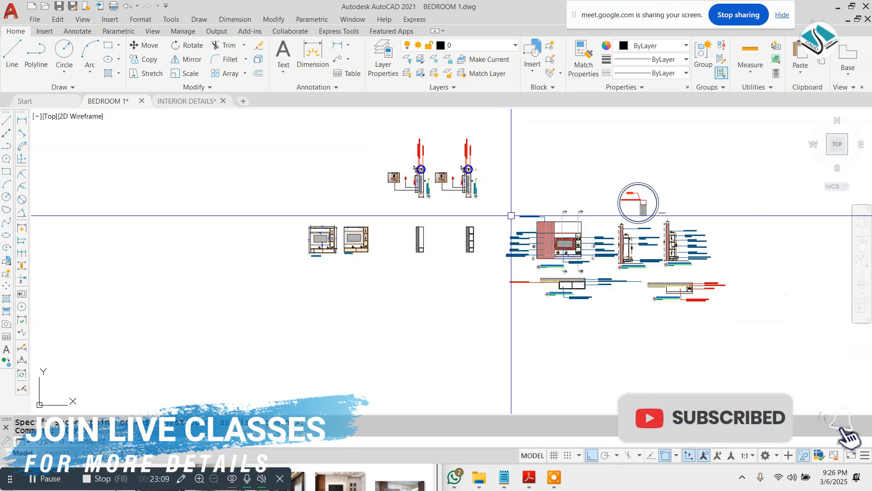
{"action": "left_click", "coordinate": [384, 274]}
{"action": "type", "text": "M"}
{"action": "key", "text": "space"}
{"action": "scroll", "coordinate": [484, 248], "scroll_direction": "up", "scroll_amount": 2}
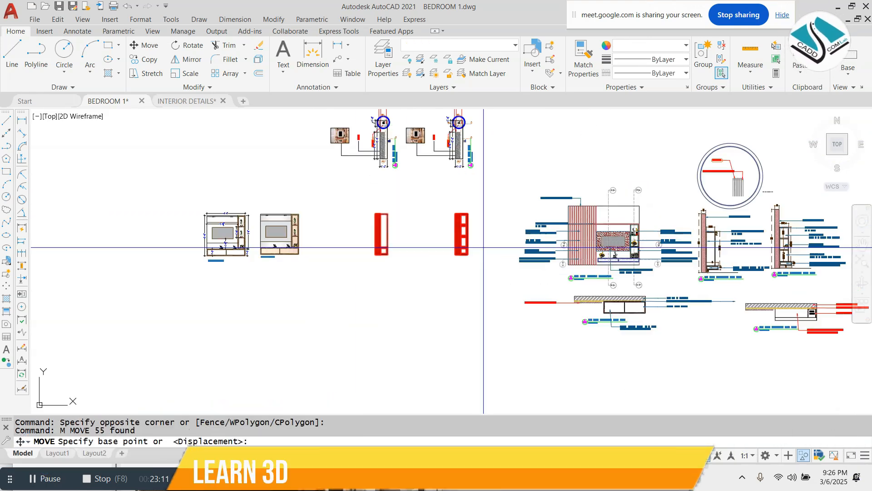
{"action": "left_click", "coordinate": [439, 272]}
{"action": "left_click", "coordinate": [443, 344]}
{"action": "key", "text": "Escape"}
{"action": "key", "text": "Escape"}
- Add a linear dimension for the hatched wall's thickness above the first side section
{"action": "scroll", "coordinate": [429, 336], "scroll_direction": "up", "scroll_amount": 4}
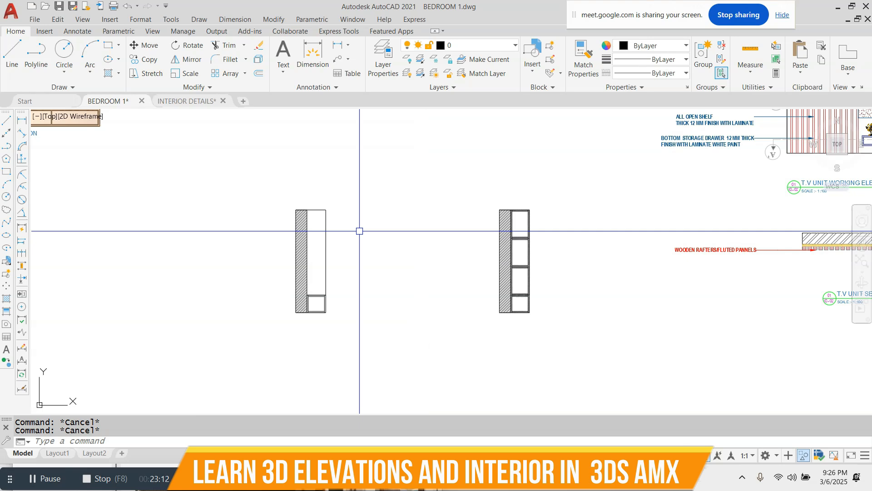
{"action": "left_click", "coordinate": [237, 19]}
{"action": "left_click", "coordinate": [227, 45]}
{"action": "scroll", "coordinate": [314, 136], "scroll_direction": "up", "scroll_amount": 6}
{"action": "left_click", "coordinate": [312, 132]}
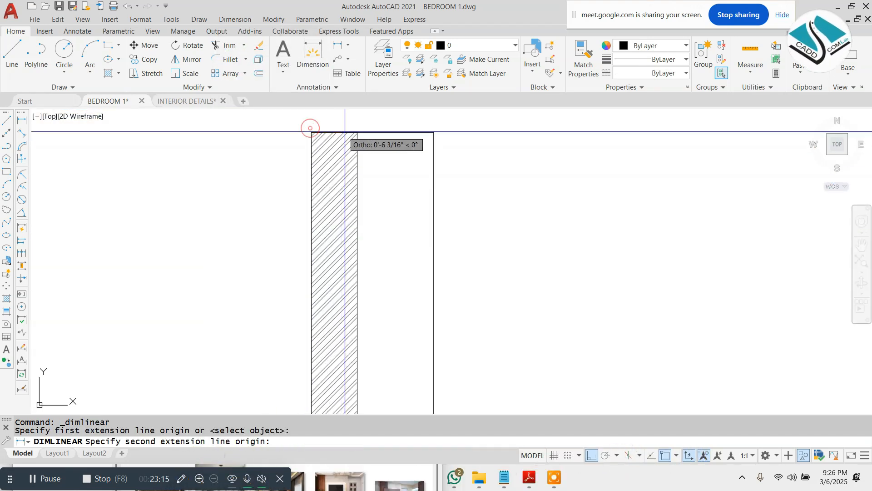
{"action": "left_click", "coordinate": [357, 132]}
{"action": "middle_click_drag", "start_coordinate": [338, 196], "coordinate": [334, 264]}
{"action": "left_click", "coordinate": [345, 179]}
{"action": "key", "text": "Escape"}
- Add a linear dimension for the T.V. unit's depth above the first side section
{"action": "key", "text": "space"}
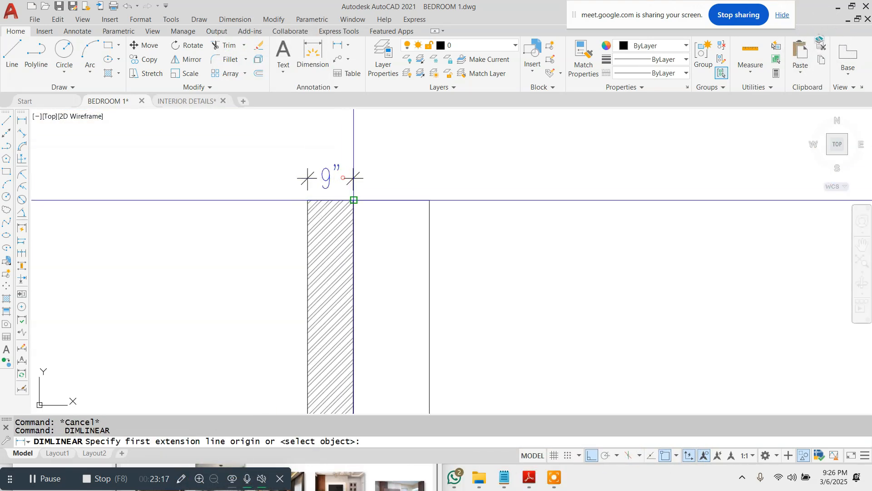
{"action": "left_click", "coordinate": [355, 201]}
{"action": "left_click", "coordinate": [429, 200]}
{"action": "left_click", "coordinate": [429, 168]}
{"action": "middle_click_drag", "start_coordinate": [382, 200], "coordinate": [411, 180]}
{"action": "key", "text": "Escape"}
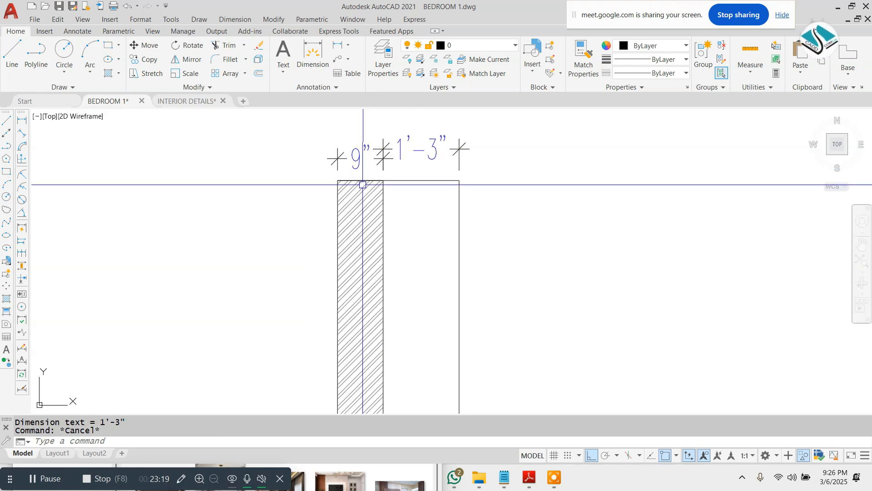
{"action": "key", "text": "space"}
{"action": "left_click", "coordinate": [337, 172]}
{"action": "key", "text": "Escape"}
- Add a vertical dimension for the full height of the first side section on its wall side
{"action": "key", "text": "space"}
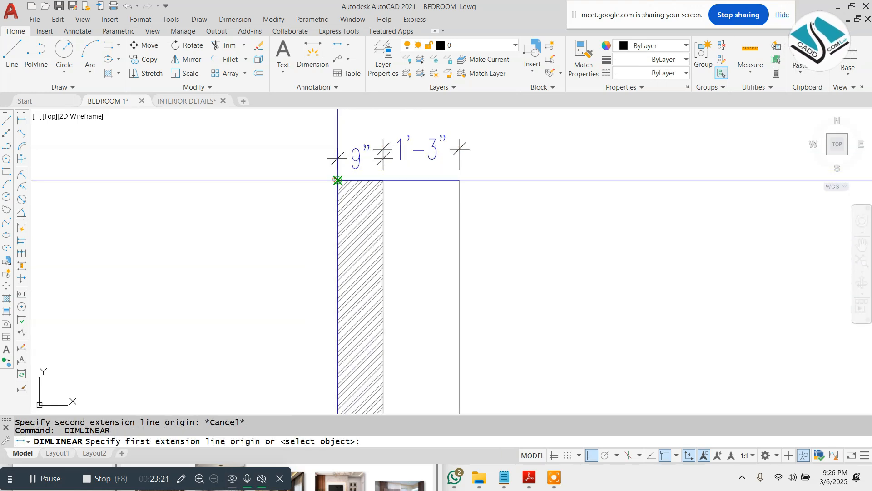
{"action": "left_click", "coordinate": [337, 180]}
{"action": "scroll", "coordinate": [352, 264], "scroll_direction": "down", "scroll_amount": 3}
{"action": "scroll", "coordinate": [361, 211], "scroll_direction": "up", "scroll_amount": 3}
{"action": "left_click", "coordinate": [352, 198]}
{"action": "scroll", "coordinate": [389, 276], "scroll_direction": "down", "scroll_amount": 3}
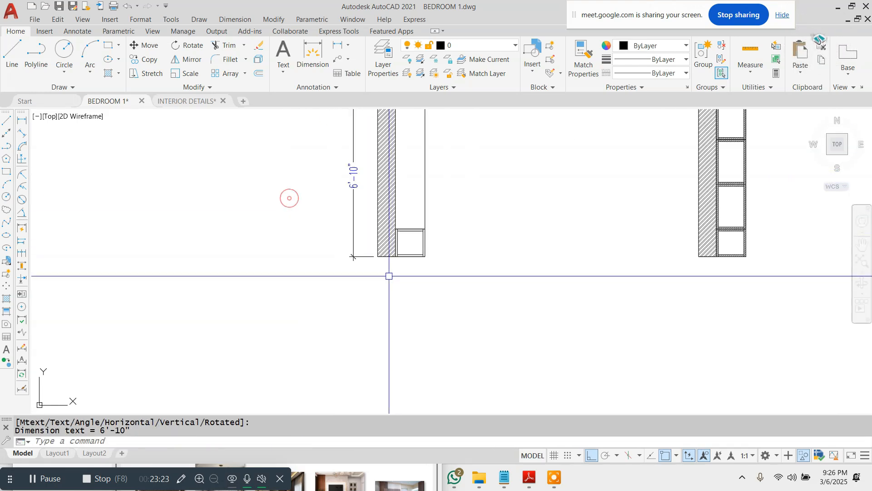
{"action": "left_click", "coordinate": [371, 205]}
- Dimension the height from the top of the unit to the top of the bottom drawer in the first side section
{"action": "scroll", "coordinate": [418, 145], "scroll_direction": "up", "scroll_amount": 4}
{"action": "key", "text": "Escape"}
{"action": "key", "text": "space"}
{"action": "left_click", "coordinate": [418, 161]}
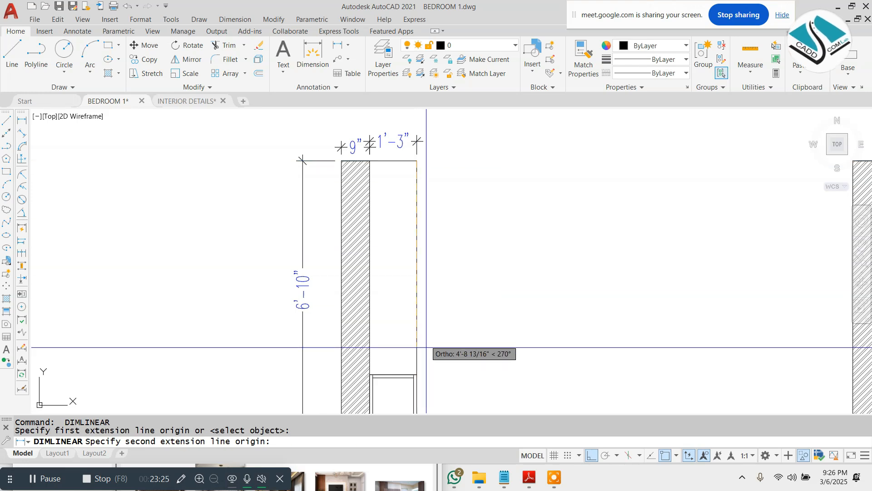
{"action": "scroll", "coordinate": [428, 347], "scroll_direction": "up", "scroll_amount": 2}
{"action": "left_click", "coordinate": [410, 386]}
{"action": "left_click", "coordinate": [391, 225]}
- Add a vertical dimension for the bottom drawer's overall height on the open side of the first side section
{"action": "scroll", "coordinate": [392, 225], "scroll_direction": "down", "scroll_amount": 3}
{"action": "scroll", "coordinate": [404, 296], "scroll_direction": "up", "scroll_amount": 4}
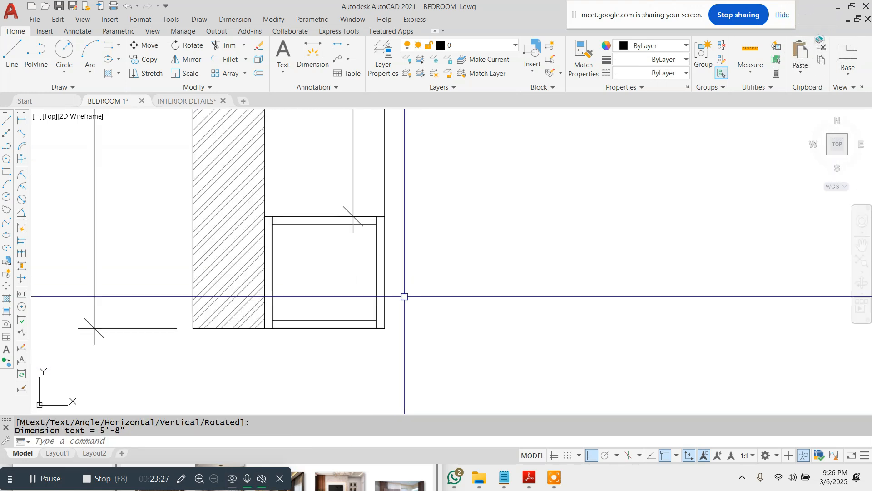
{"action": "key", "text": "Escape"}
{"action": "key", "text": "space"}
{"action": "left_click", "coordinate": [384, 327]}
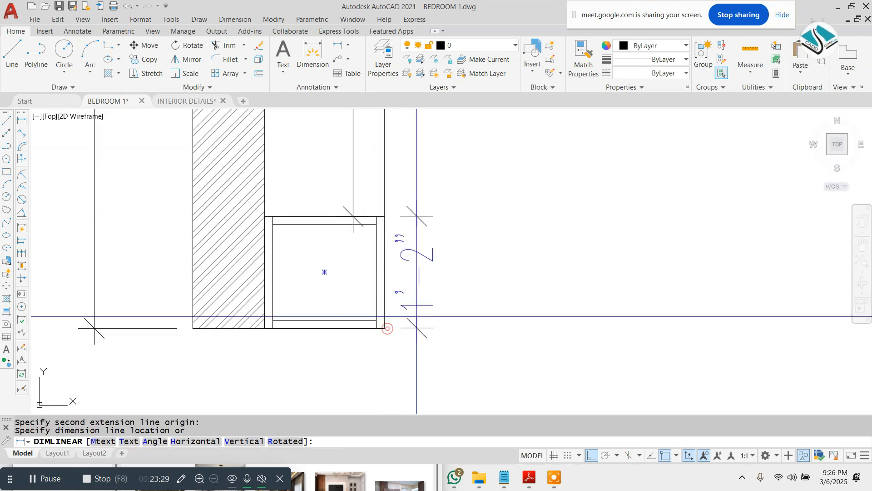
{"action": "left_click", "coordinate": [422, 273]}
{"action": "key", "text": "Escape"}
- Dimension the bottom drawer's inner width in the first side section
{"action": "left_click", "coordinate": [376, 280]}
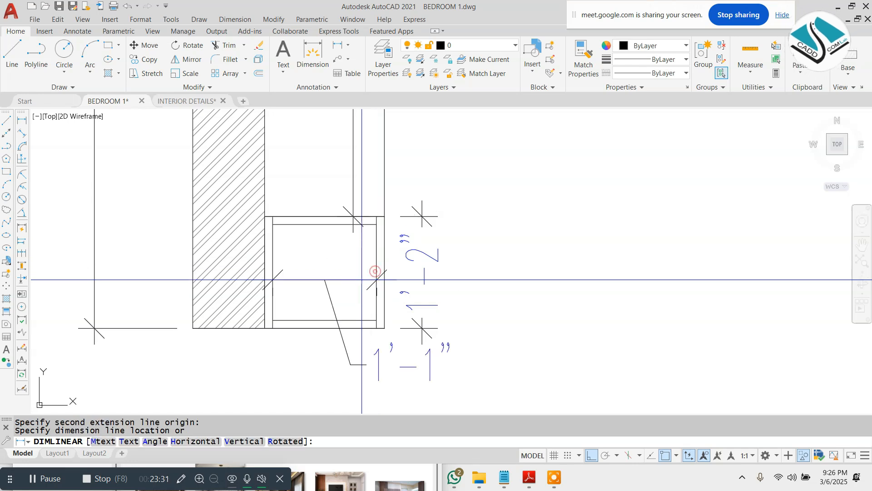
{"action": "left_click", "coordinate": [391, 350]}
{"action": "scroll", "coordinate": [347, 297], "scroll_direction": "down", "scroll_amount": 5}
{"action": "key", "text": "Escape"}
- Add linear dimensions for the hatched wall's thickness and the unit's depth above the second side section
{"action": "scroll", "coordinate": [522, 196], "scroll_direction": "up", "scroll_amount": 4}
{"action": "key", "text": "space"}
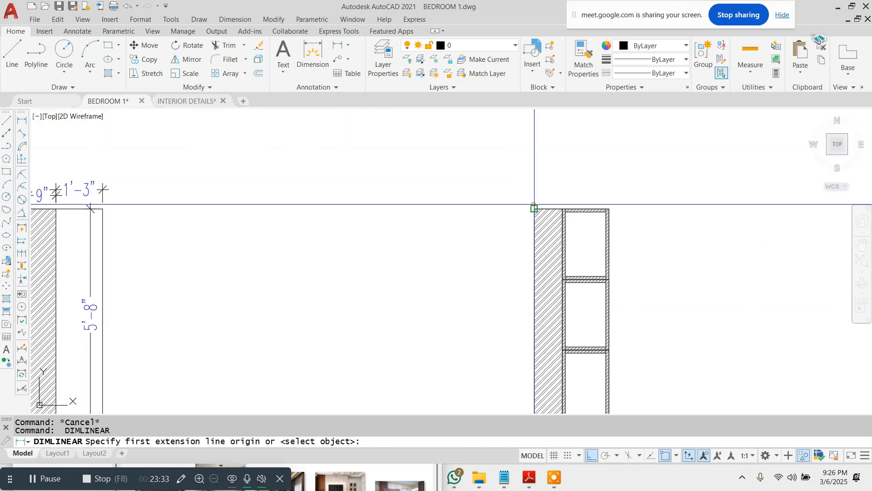
{"action": "left_click", "coordinate": [535, 209]}
{"action": "left_click", "coordinate": [564, 209]}
{"action": "left_click", "coordinate": [548, 192]}
{"action": "key", "text": "Escape"}
{"action": "key", "text": "space"}
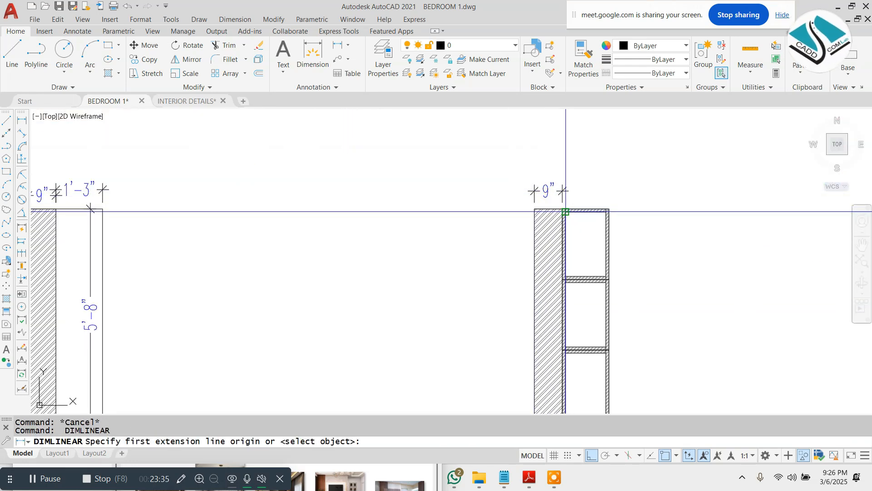
{"action": "left_click", "coordinate": [609, 208]}
{"action": "left_click", "coordinate": [608, 192]}
{"action": "key", "text": "Escape"}
- Add a vertical dimension for the full height of the second side section on its wall side
{"action": "key", "text": "space"}
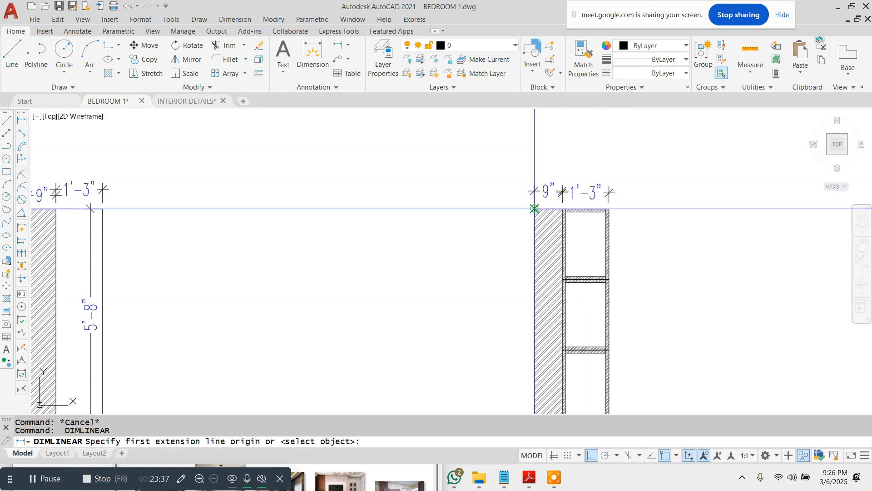
{"action": "left_click", "coordinate": [535, 208]}
{"action": "scroll", "coordinate": [455, 175], "scroll_direction": "down", "scroll_amount": 4}
{"action": "scroll", "coordinate": [482, 284], "scroll_direction": "up", "scroll_amount": 6}
{"action": "left_click", "coordinate": [495, 271]}
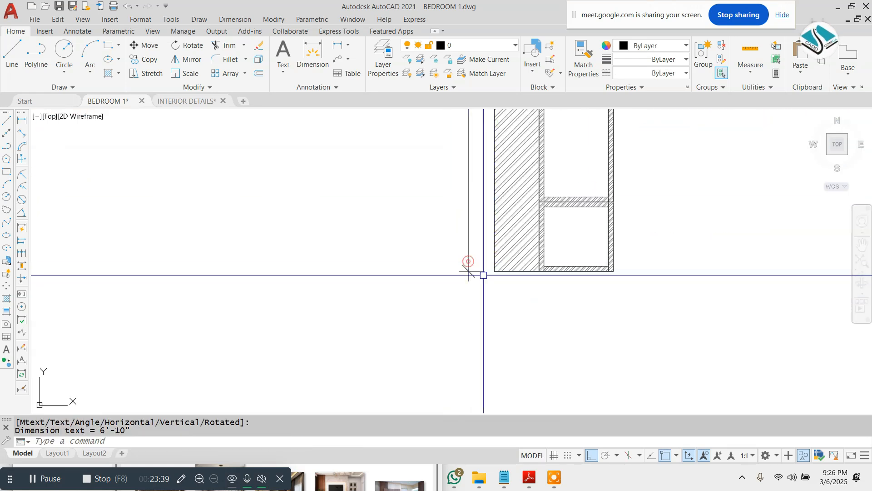
{"action": "key", "text": "Escape"}
- Dimension the bottom drawer's height beside the second side section, from the shelf joint above it to its base board
{"action": "key", "text": "space"}
{"action": "left_click", "coordinate": [613, 201]}
{"action": "left_click", "coordinate": [609, 266]}
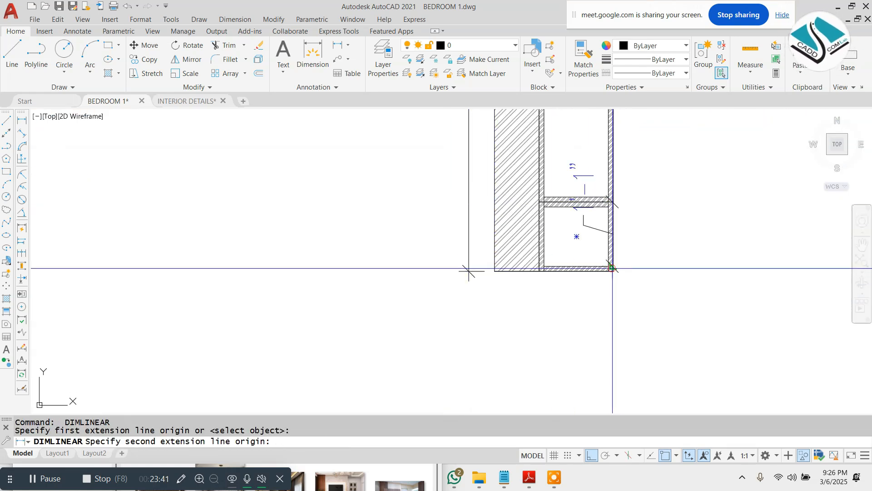
{"action": "left_click", "coordinate": [633, 257]}
{"action": "key", "text": "Escape"}
- Dimension the bottom drawer's clear inner width in the second side section
{"action": "key", "text": "space"}
{"action": "left_click", "coordinate": [608, 242]}
{"action": "left_click", "coordinate": [545, 242]}
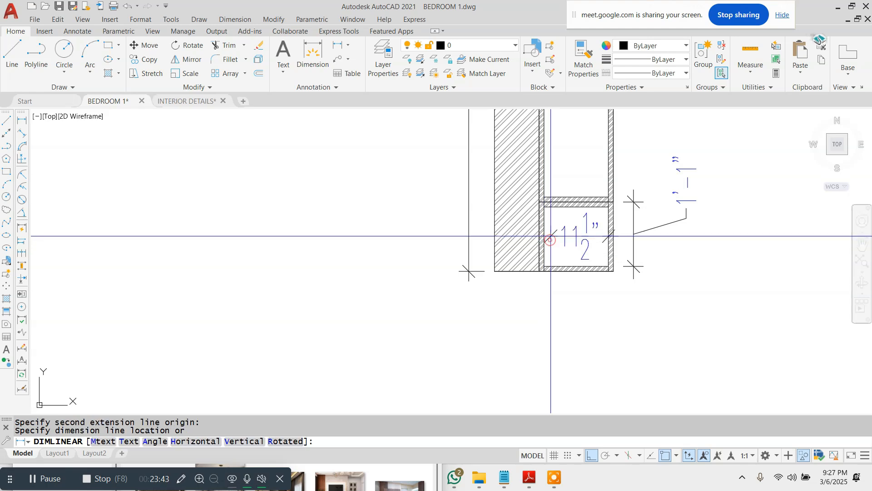
{"action": "left_click", "coordinate": [552, 232]}
{"action": "key", "text": "Escape"}
- Dimension the height from the top of the bottom drawer to the top of the unit beside the second side section
{"action": "key", "text": "space"}
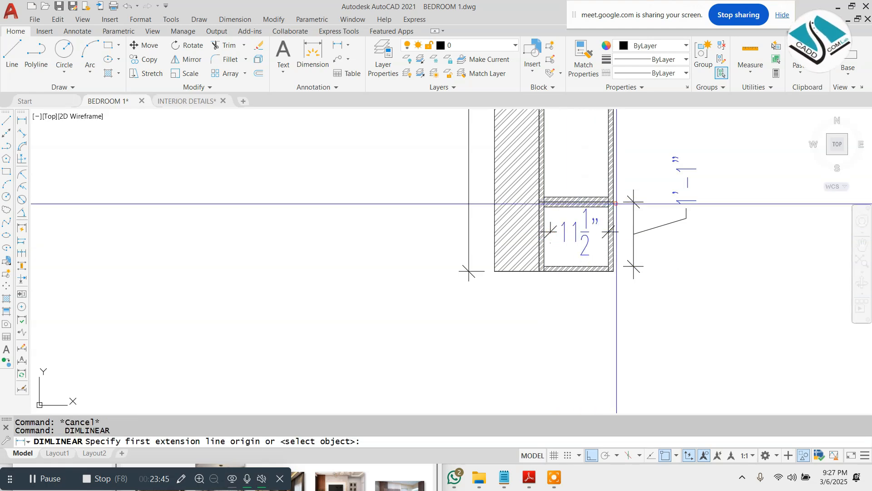
{"action": "left_click", "coordinate": [617, 203]}
{"action": "scroll", "coordinate": [617, 203], "scroll_direction": "down", "scroll_amount": 4}
{"action": "scroll", "coordinate": [575, 182], "scroll_direction": "up", "scroll_amount": 4}
{"action": "left_click", "coordinate": [579, 185]}
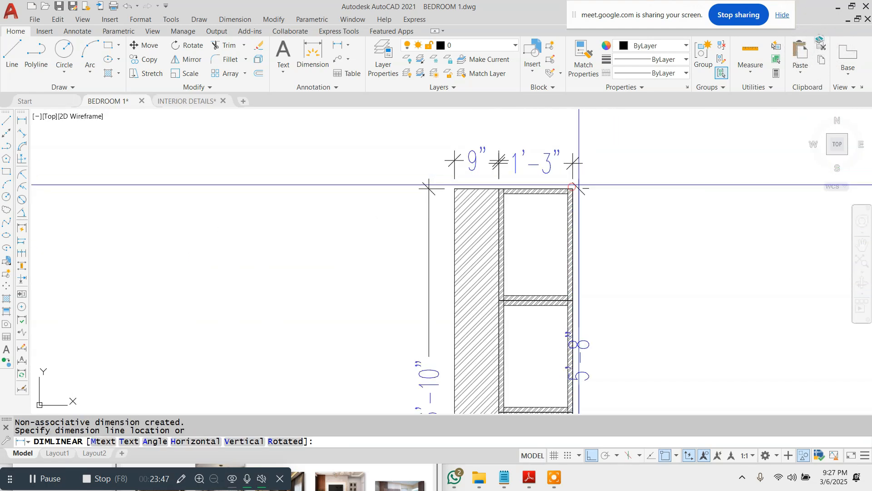
{"action": "left_click", "coordinate": [595, 186]}
- Dimension the clear height of the topmost open shelf compartment in the second side section
{"action": "scroll", "coordinate": [522, 189], "scroll_direction": "down", "scroll_amount": 4}
{"action": "scroll", "coordinate": [520, 161], "scroll_direction": "up", "scroll_amount": 4}
{"action": "left_click", "coordinate": [519, 161]}
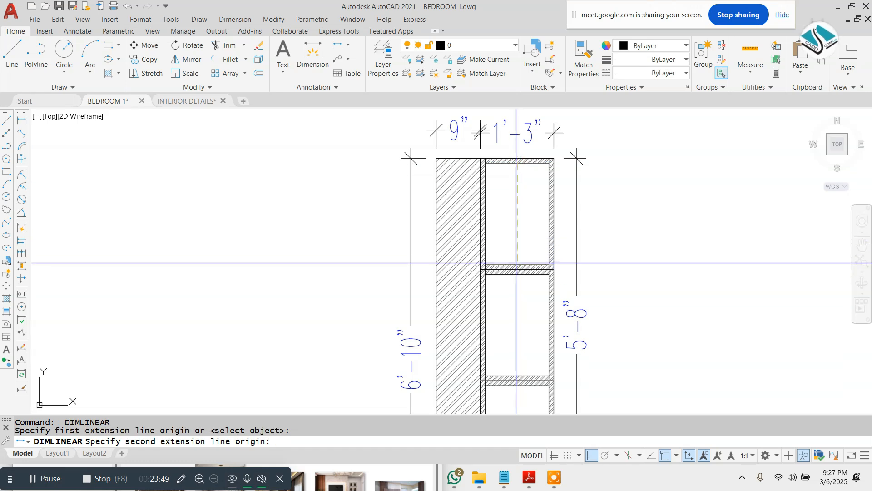
{"action": "left_click", "coordinate": [518, 265]}
{"action": "left_click", "coordinate": [516, 263]}
{"action": "scroll", "coordinate": [507, 260], "scroll_direction": "down", "scroll_amount": 3}
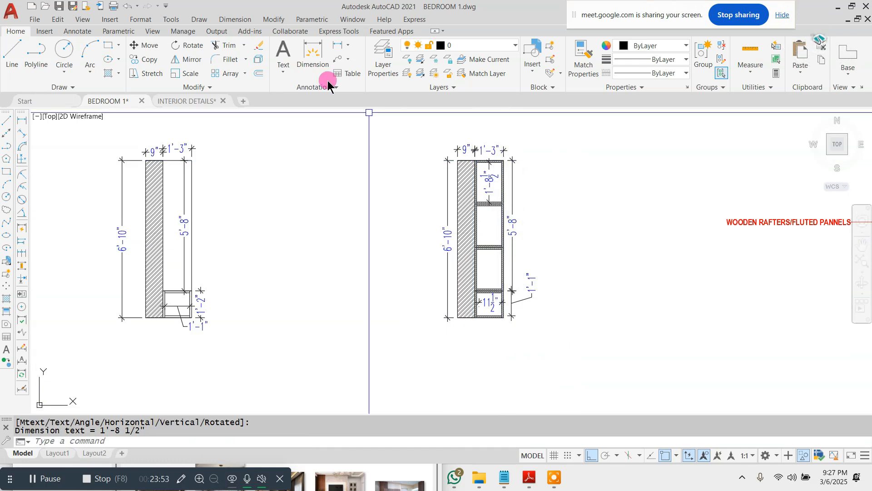
{"action": "left_click", "coordinate": [245, 20]}
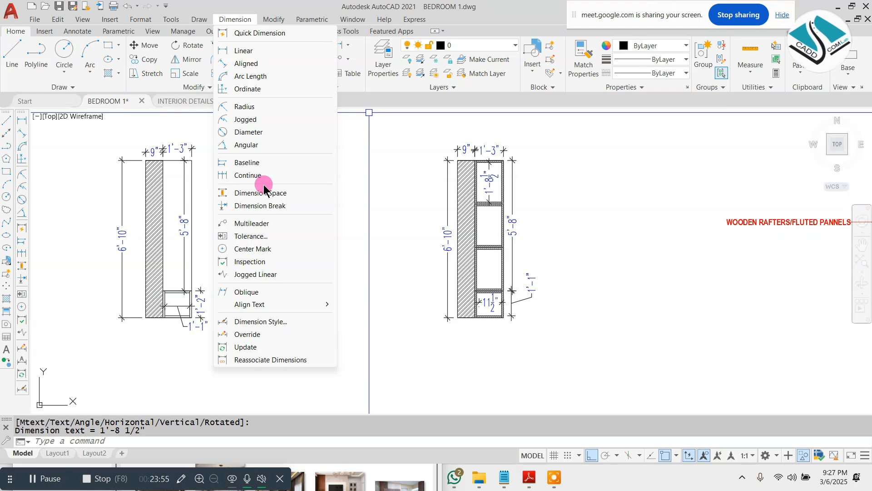
{"action": "scroll", "coordinate": [481, 205], "scroll_direction": "up", "scroll_amount": 3}
{"action": "left_click", "coordinate": [501, 215]}
{"action": "key", "text": "Escape"}
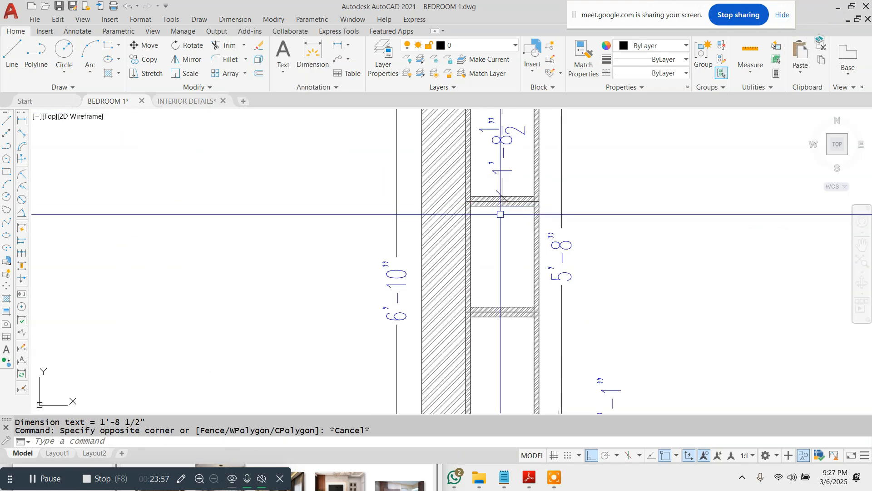
- Dimension the clear height of the second open shelf compartment from the top
{"action": "key", "text": "Return"}
{"action": "left_click", "coordinate": [494, 204]}
{"action": "left_click", "coordinate": [495, 307]}
{"action": "left_click", "coordinate": [495, 245]}
{"action": "key", "text": "Escape"}
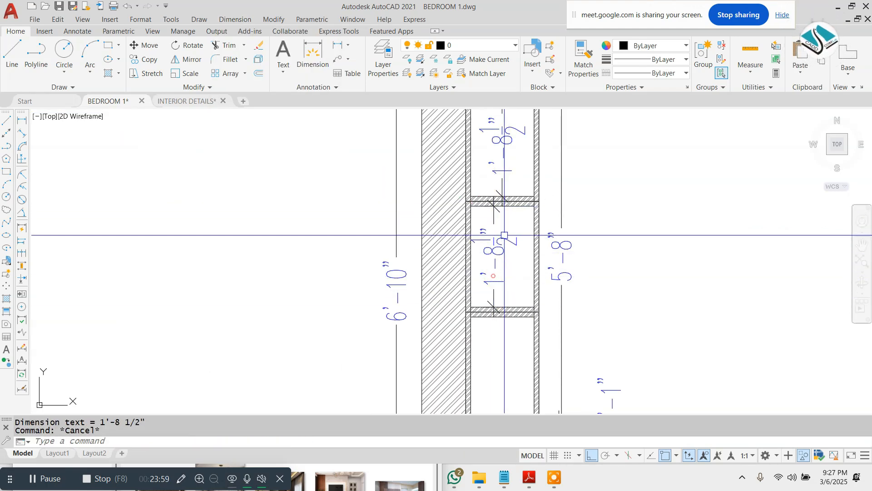
- Try to add EQ as a separate line above the value in the second compartment's dimension text
{"action": "double_click", "coordinate": [504, 236]}
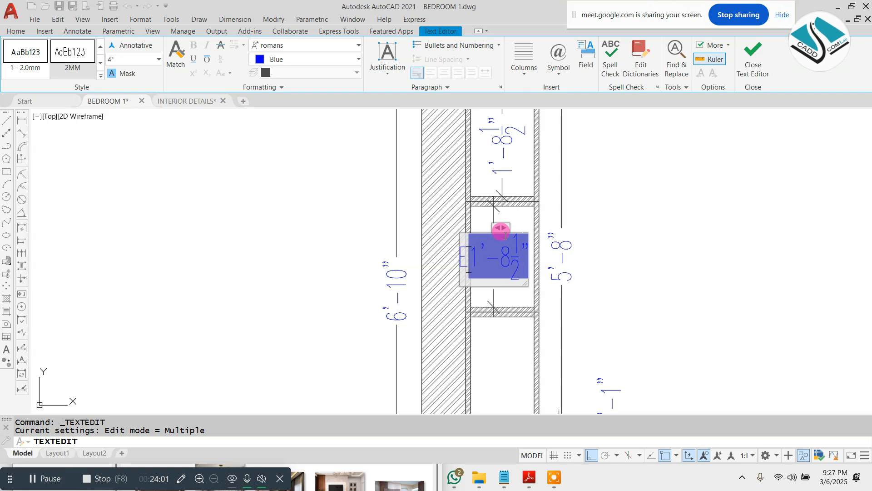
{"action": "type", "text": "EQ"}
{"action": "key", "text": "Return"}
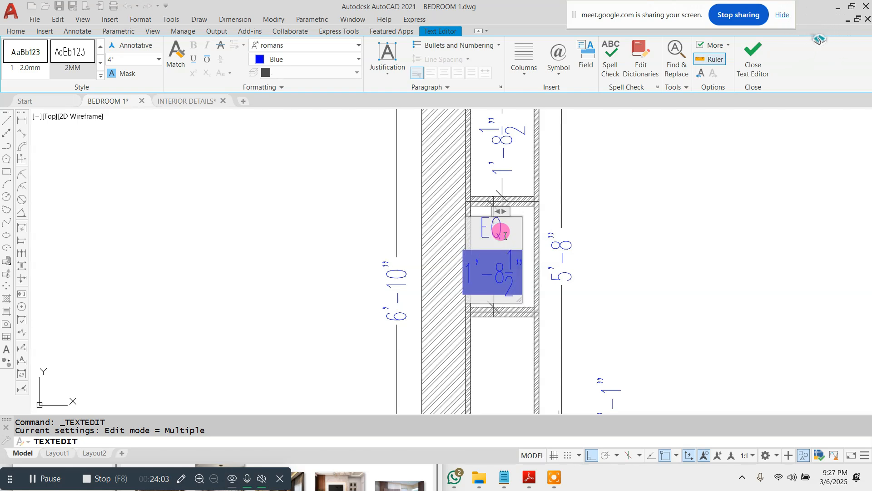
{"action": "left_click", "coordinate": [632, 243]}
{"action": "key", "text": "Escape"}
{"action": "key", "text": "Escape"}
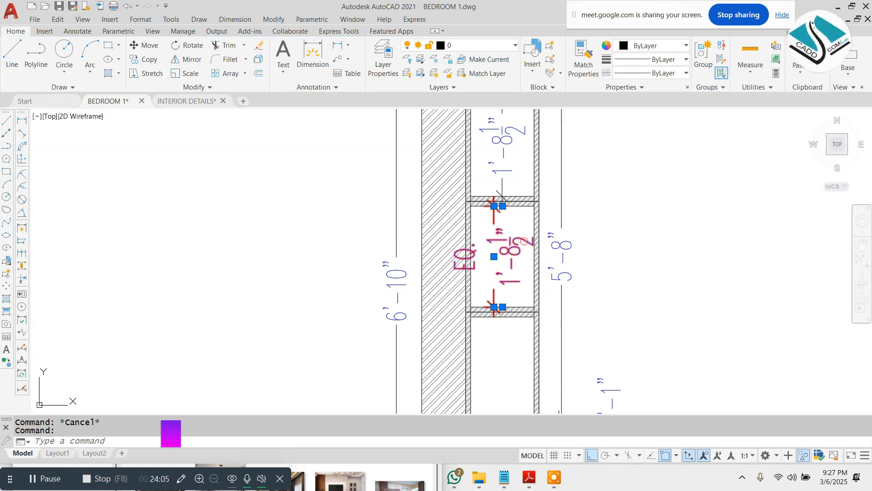
- Replace the whole text of the second compartment's height dimension with EQ
{"action": "double_click", "coordinate": [522, 239]}
{"action": "key", "text": "Delete"}
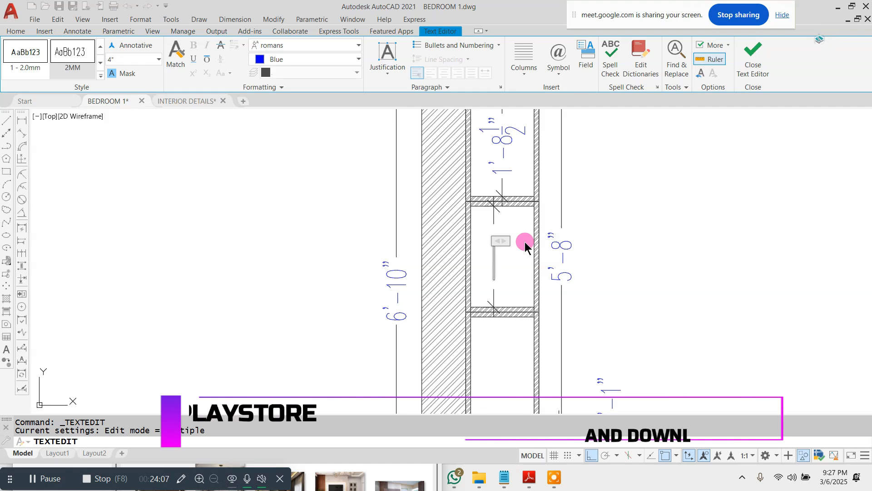
{"action": "type", "text": "EQ"}
{"action": "left_click", "coordinate": [574, 273]}
{"action": "key", "text": "Escape"}
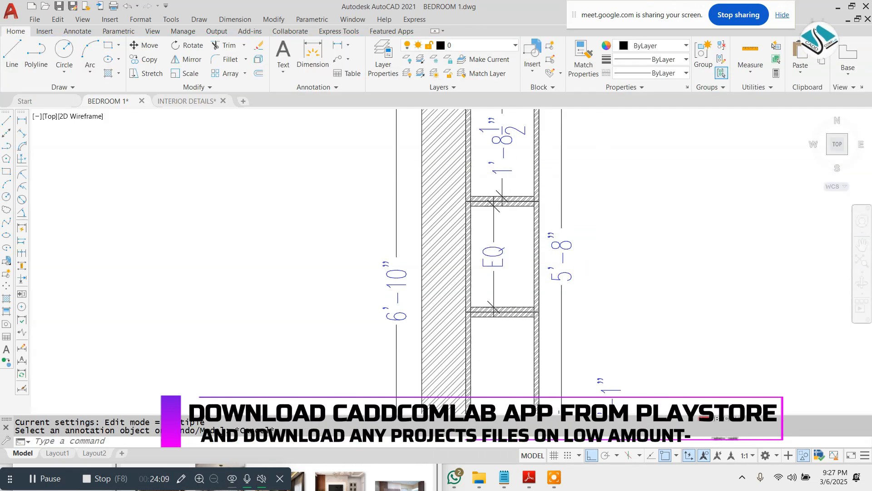
- Add a linear dimension for the clear height of the lowest open shelf compartment, just above the bottom drawer
{"action": "middle_click_drag", "start_coordinate": [584, 354], "coordinate": [539, 232]}
{"action": "key", "text": "Escape"}
{"action": "key", "text": "Escape"}
{"action": "left_click", "coordinate": [241, 18]}
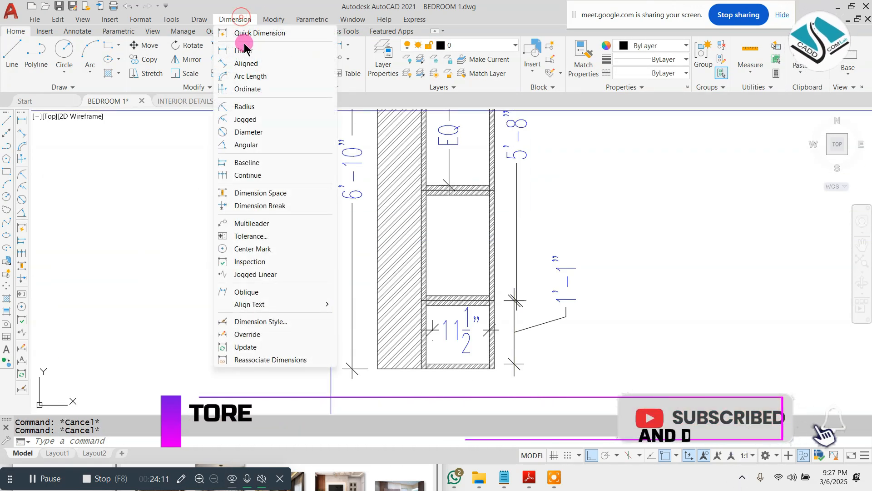
{"action": "left_click", "coordinate": [245, 47]}
{"action": "scroll", "coordinate": [392, 121], "scroll_direction": "down", "scroll_amount": 3}
{"action": "scroll", "coordinate": [429, 171], "scroll_direction": "up", "scroll_amount": 5}
{"action": "scroll", "coordinate": [423, 168], "scroll_direction": "down", "scroll_amount": 4}
{"action": "scroll", "coordinate": [406, 147], "scroll_direction": "up", "scroll_amount": 2}
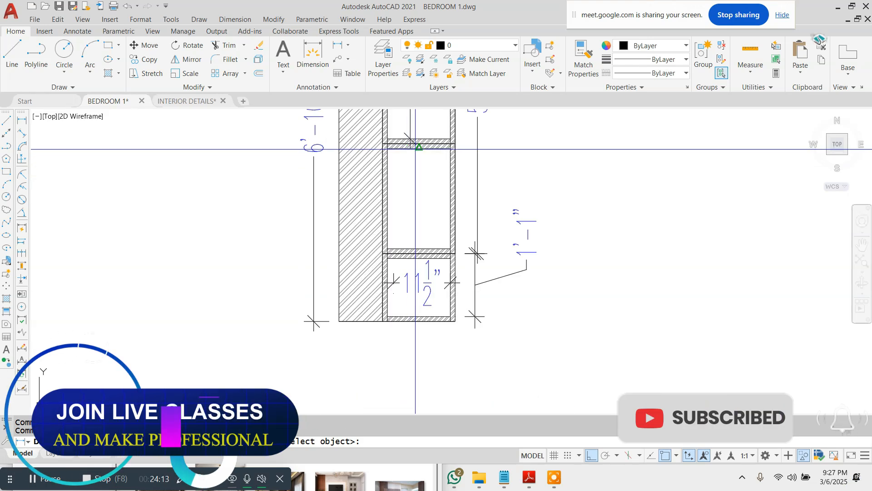
{"action": "left_click", "coordinate": [419, 146]}
{"action": "left_click", "coordinate": [419, 249]}
{"action": "left_click", "coordinate": [423, 200]}
{"action": "key", "text": "Escape"}
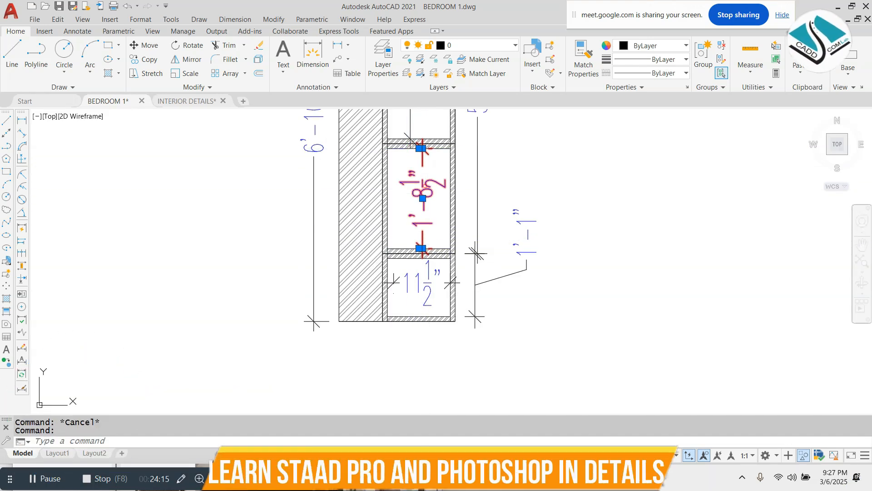
- Override the lowest shelf compartment's height dimension text with EQ
{"action": "double_click", "coordinate": [423, 184]}
{"action": "type", "text": "EQ"}
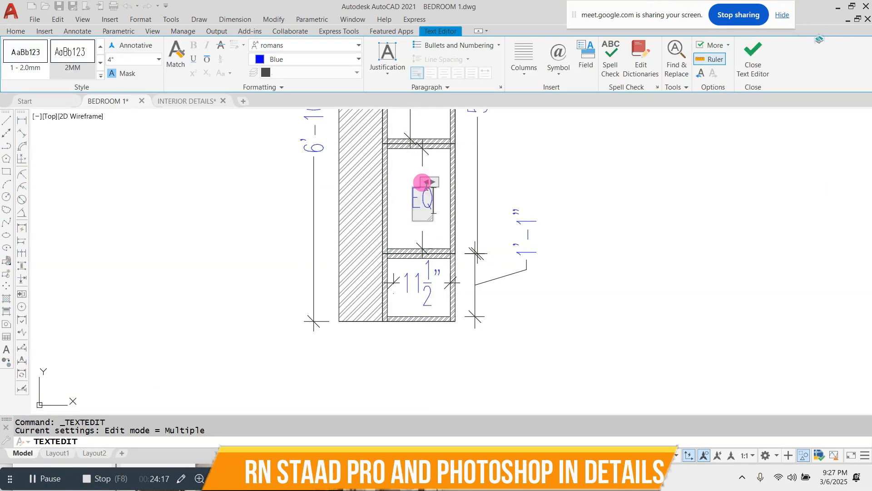
{"action": "left_click", "coordinate": [513, 195]}
{"action": "scroll", "coordinate": [474, 193], "scroll_direction": "down", "scroll_amount": 6}
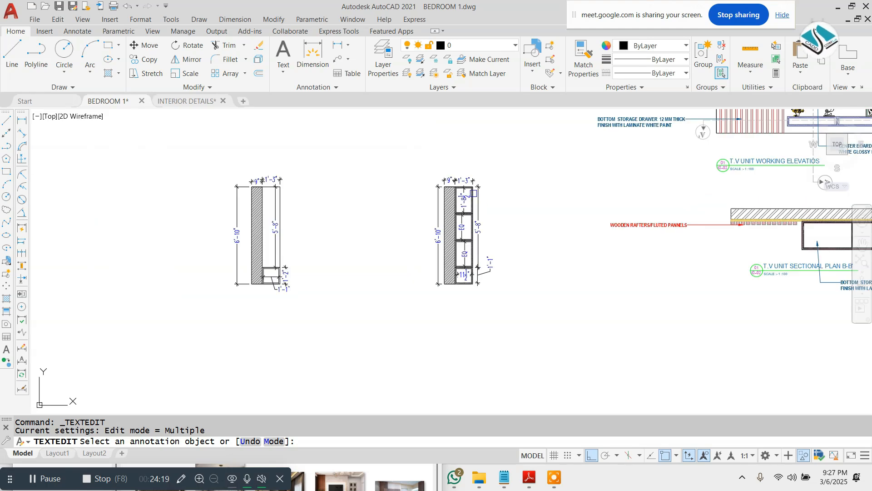
{"action": "key", "text": "Escape"}
- Copy the SECTION-A-A' title from the existing section drawing to just below the first side section, with Ortho off
{"action": "scroll", "coordinate": [352, 246], "scroll_direction": "down", "scroll_amount": 4}
{"action": "scroll", "coordinate": [346, 136], "scroll_direction": "up", "scroll_amount": 5}
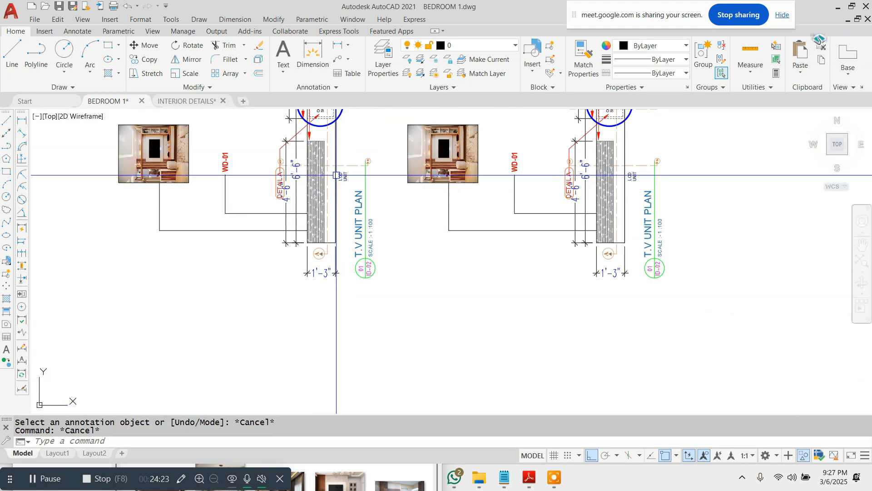
{"action": "scroll", "coordinate": [354, 170], "scroll_direction": "down", "scroll_amount": 4}
{"action": "scroll", "coordinate": [172, 259], "scroll_direction": "up", "scroll_amount": 5}
{"action": "key", "text": "Escape"}
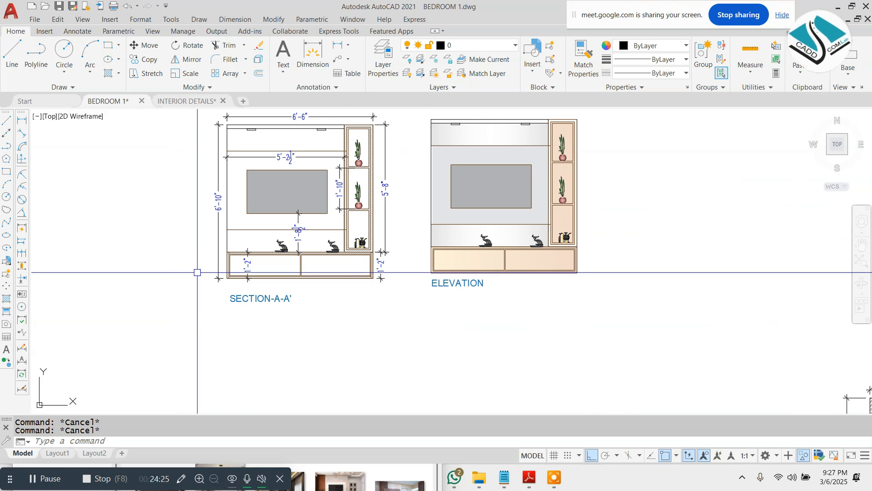
{"action": "left_click", "coordinate": [279, 299]}
{"action": "scroll", "coordinate": [282, 250], "scroll_direction": "down", "scroll_amount": 4}
{"action": "scroll", "coordinate": [481, 361], "scroll_direction": "up", "scroll_amount": 5}
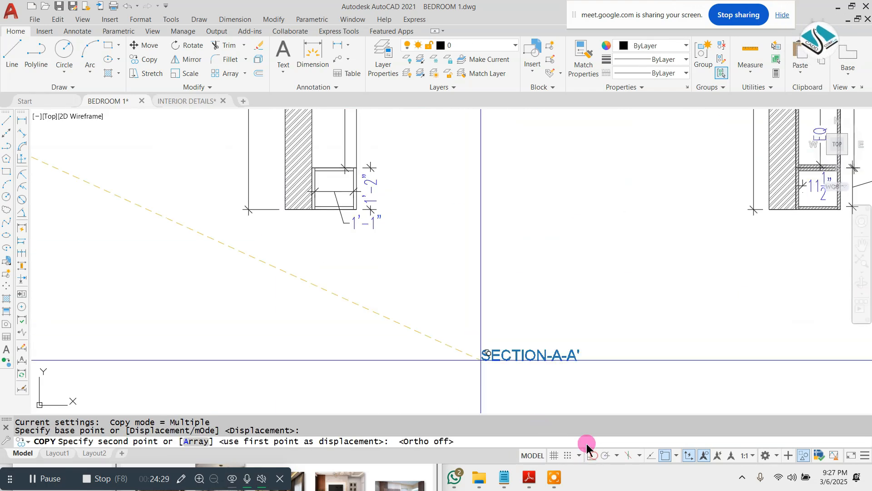
{"action": "scroll", "coordinate": [335, 261], "scroll_direction": "up", "scroll_amount": 2}
{"action": "left_click", "coordinate": [223, 241]}
{"action": "key", "text": "Escape"}
- Change the copied title below the first side section to SECTION-B-B'
{"action": "left_click", "coordinate": [304, 227]}
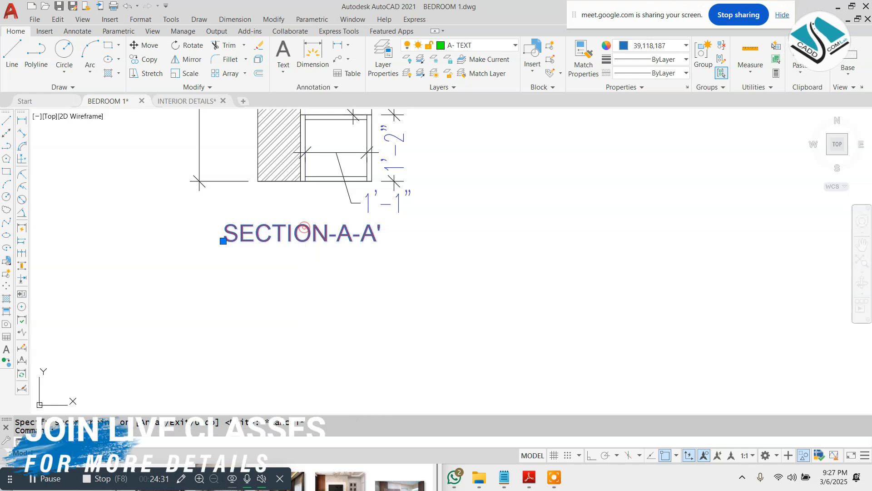
{"action": "double_click", "coordinate": [304, 227]}
{"action": "scroll", "coordinate": [331, 228], "scroll_direction": "up", "scroll_amount": 1}
{"action": "left_click", "coordinate": [358, 227]}
{"action": "type", "text": "B"}
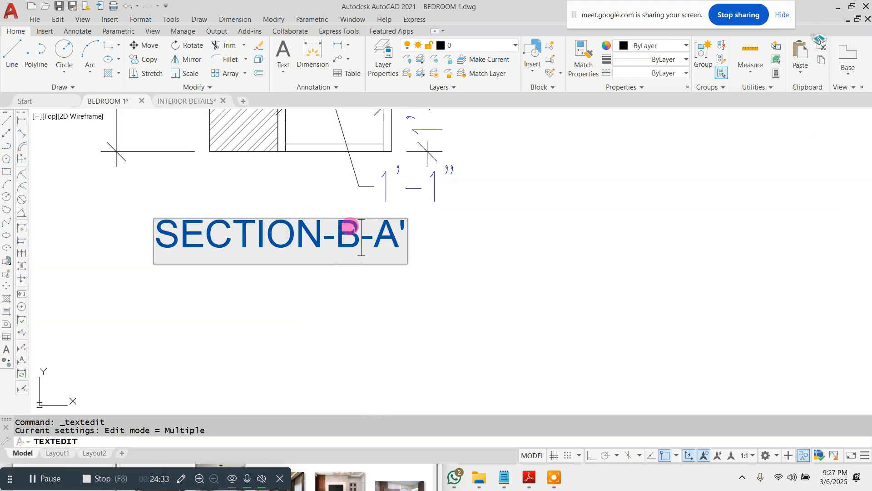
{"action": "left_click", "coordinate": [454, 243]}
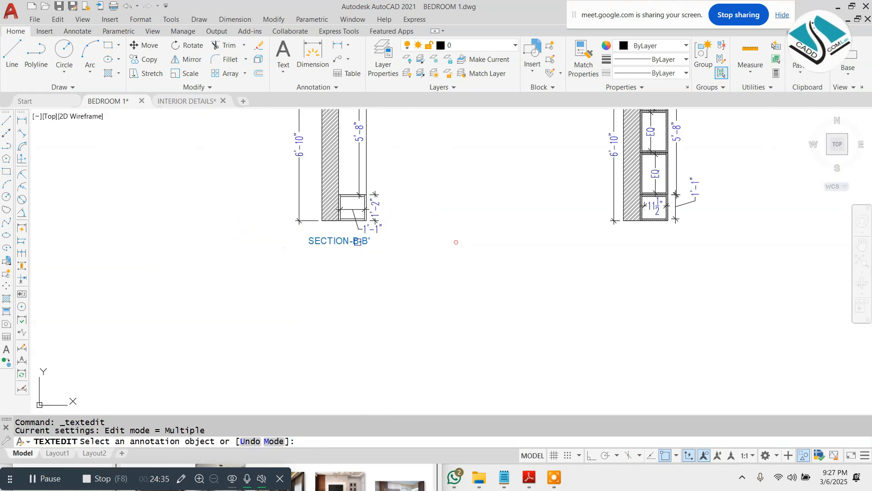
{"action": "key", "text": "Escape"}
- Copy the SECTION-B-B' title to just below the second side section
{"action": "left_click", "coordinate": [351, 236]}
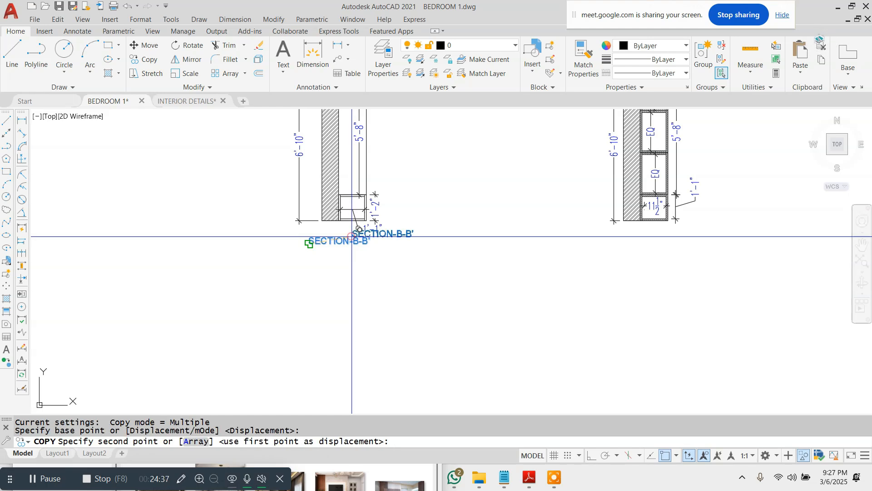
{"action": "scroll", "coordinate": [689, 246], "scroll_direction": "up", "scroll_amount": 3}
{"action": "left_click", "coordinate": [516, 224]}
{"action": "key", "text": "Escape"}
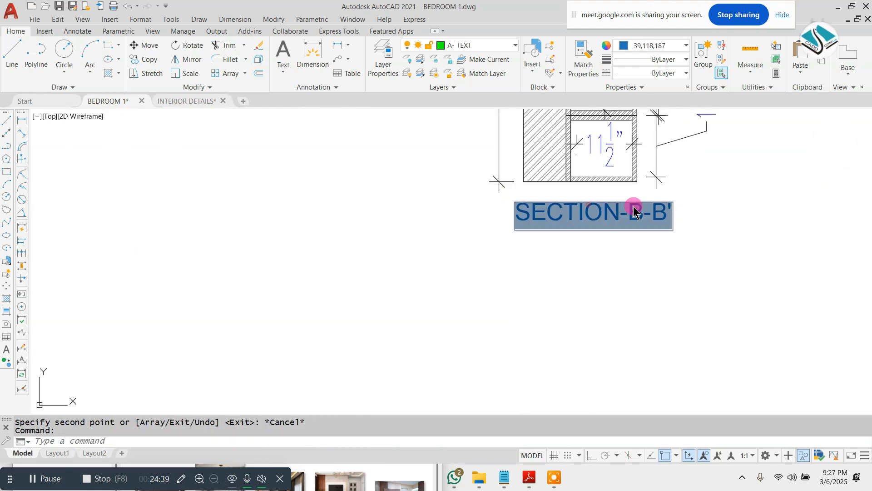
- Change the copied title below the second side section to SECTION-C-C'
{"action": "double_click", "coordinate": [633, 211]}
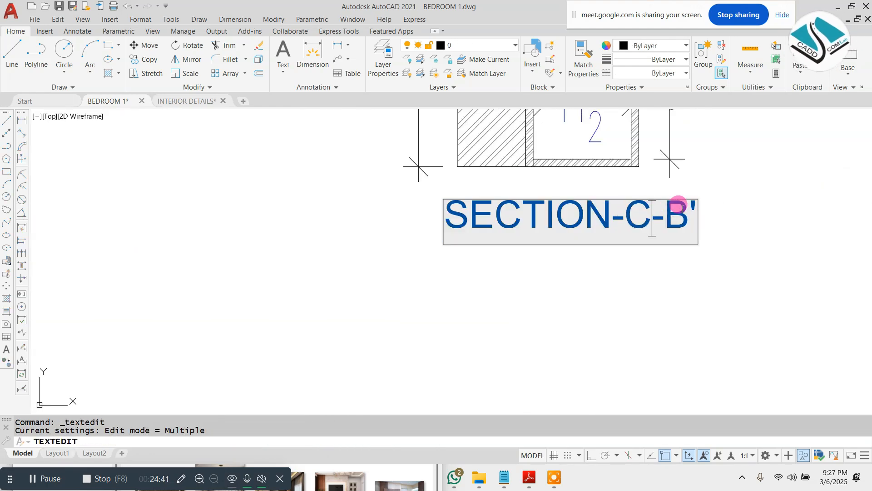
{"action": "type", "text": "C"}
{"action": "left_click", "coordinate": [483, 300]}
{"action": "scroll", "coordinate": [483, 299], "scroll_direction": "down", "scroll_amount": 10}
{"action": "key", "text": "Escape"}
{"action": "key", "text": "Escape"}
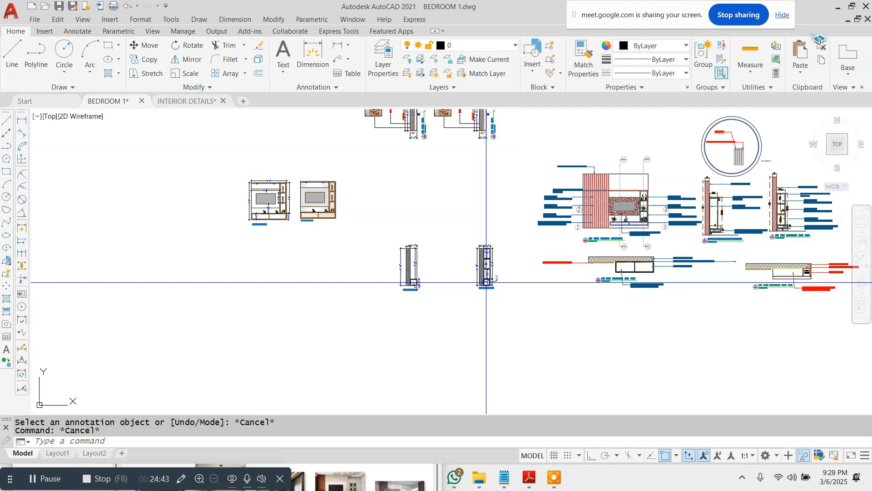
- Copy all leader notes of reference sectional plans C-C' and D-D' to the empty area beside the new side sections
{"action": "scroll", "coordinate": [768, 205], "scroll_direction": "up", "scroll_amount": 2}
{"action": "scroll", "coordinate": [749, 182], "scroll_direction": "up", "scroll_amount": 4}
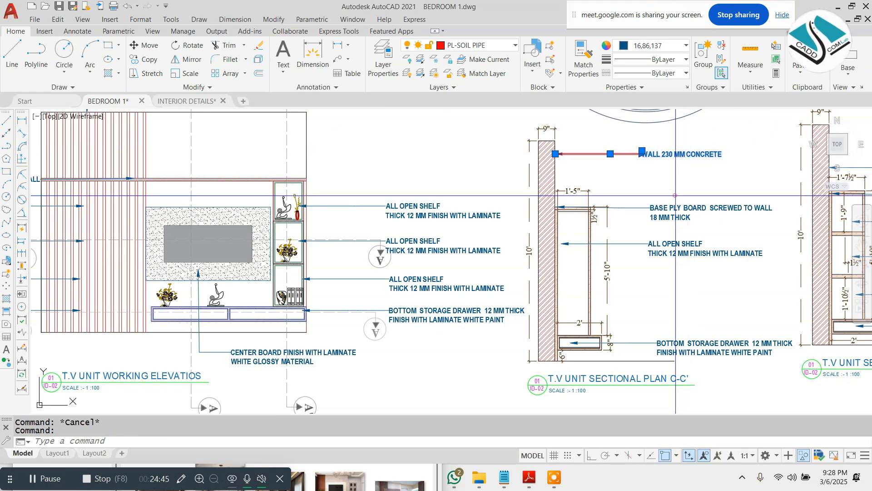
{"action": "left_click", "coordinate": [676, 195]}
{"action": "left_click", "coordinate": [645, 304]}
{"action": "left_click", "coordinate": [677, 362]}
{"action": "left_click", "coordinate": [673, 340]}
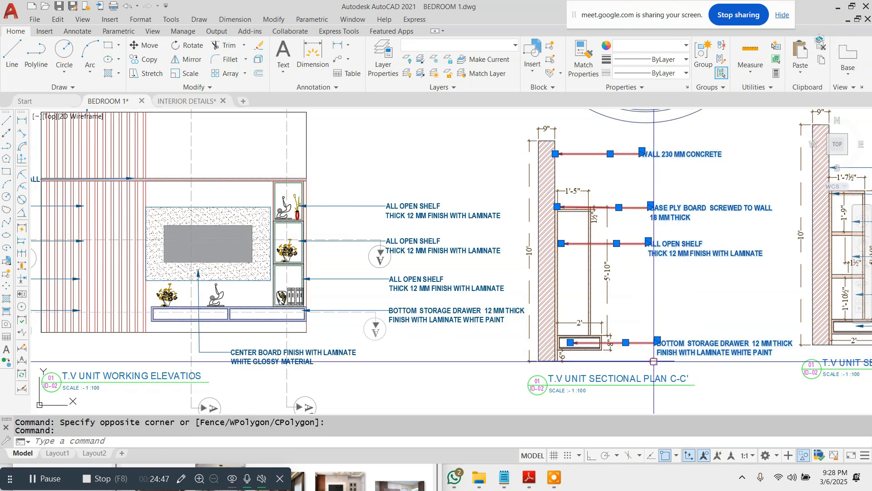
{"action": "scroll", "coordinate": [432, 201], "scroll_direction": "down", "scroll_amount": 2}
{"action": "left_click", "coordinate": [785, 159]}
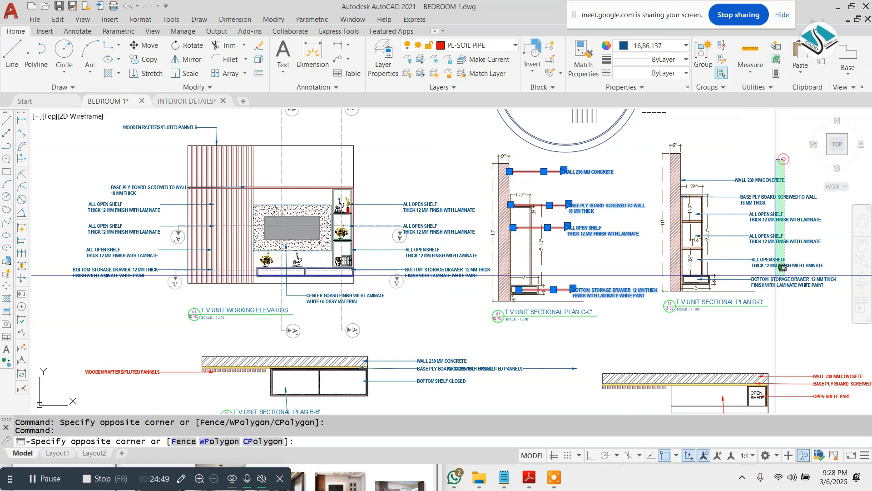
{"action": "left_click", "coordinate": [782, 283]}
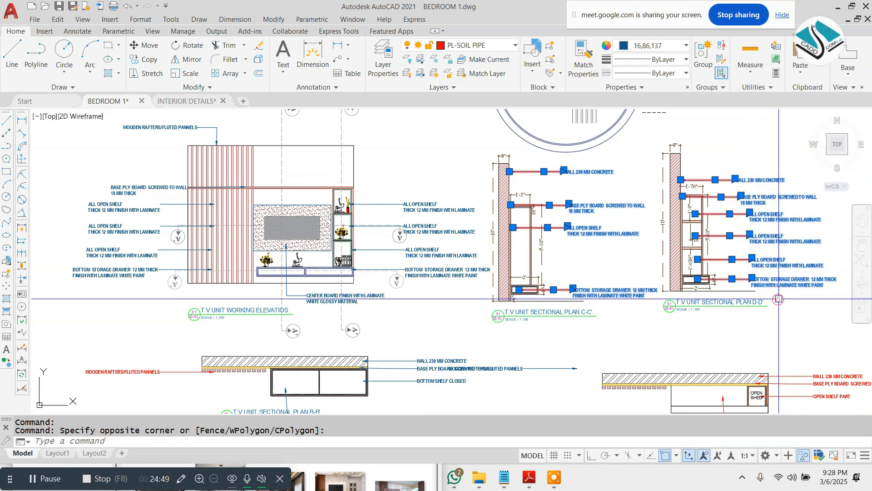
{"action": "type", "text": "co"}
{"action": "key", "text": "space"}
{"action": "left_click", "coordinate": [692, 242]}
{"action": "scroll", "coordinate": [599, 204], "scroll_direction": "down", "scroll_amount": 8}
{"action": "scroll", "coordinate": [433, 228], "scroll_direction": "up", "scroll_amount": 8}
{"action": "left_click", "coordinate": [375, 250]}
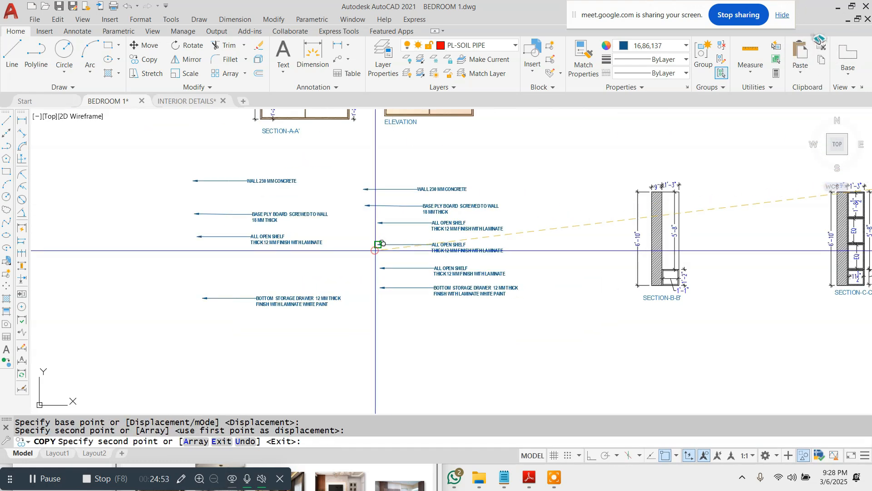
{"action": "key", "text": "Escape"}
- Move the WALL 230 MM CONCRETE note from the first copied group to the hatched wall of SECTION-B-B'
{"action": "left_click", "coordinate": [204, 194]}
{"action": "type", "text": "m"}
{"action": "key", "text": "space"}
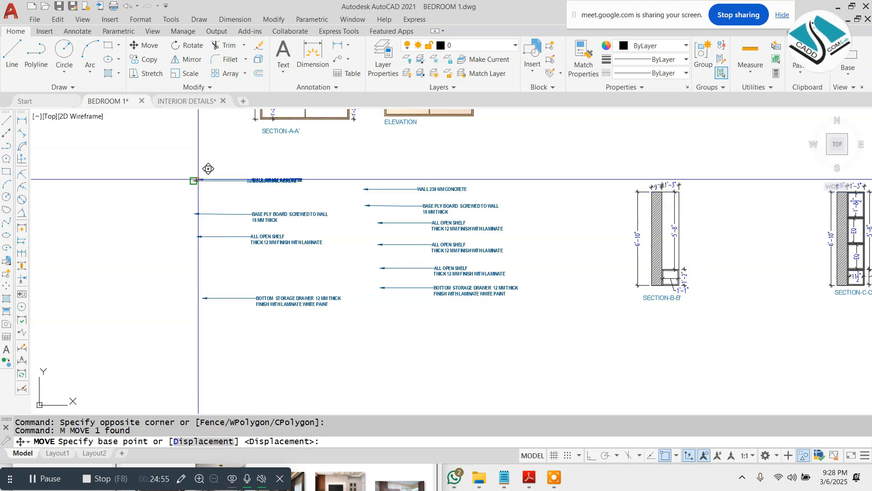
{"action": "left_click", "coordinate": [195, 181]}
{"action": "scroll", "coordinate": [497, 183], "scroll_direction": "down", "scroll_amount": 8}
{"action": "scroll", "coordinate": [253, 221], "scroll_direction": "up", "scroll_amount": 8}
{"action": "scroll", "coordinate": [243, 214], "scroll_direction": "up", "scroll_amount": 4}
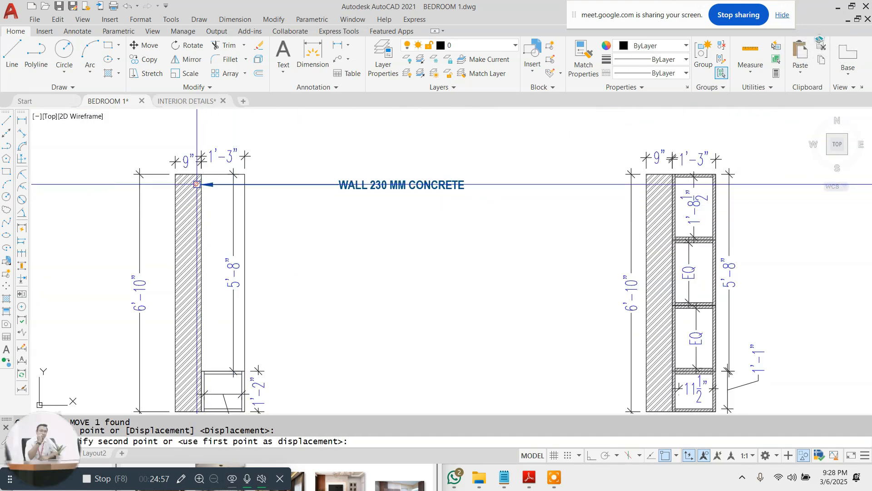
{"action": "left_click", "coordinate": [199, 183]}
{"action": "key", "text": "Escape"}
- Move the first copied group's BASE PLY BOARD SCREWED TO WALL note onto SECTION-B-B', below the wall note
{"action": "scroll", "coordinate": [385, 184], "scroll_direction": "down", "scroll_amount": 6}
{"action": "scroll", "coordinate": [70, 187], "scroll_direction": "up", "scroll_amount": 5}
{"action": "left_click", "coordinate": [82, 219]}
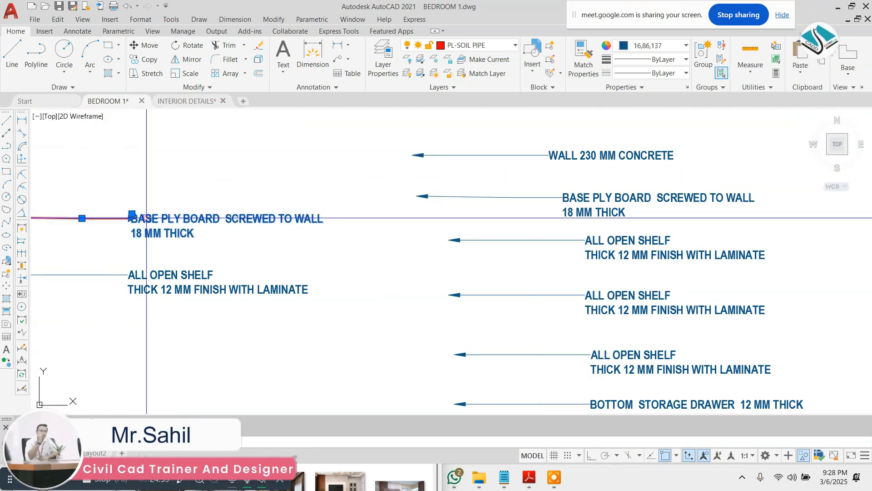
{"action": "scroll", "coordinate": [289, 190], "scroll_direction": "down", "scroll_amount": 5}
{"action": "left_click", "coordinate": [219, 195]}
{"action": "scroll", "coordinate": [512, 196], "scroll_direction": "up", "scroll_amount": 8}
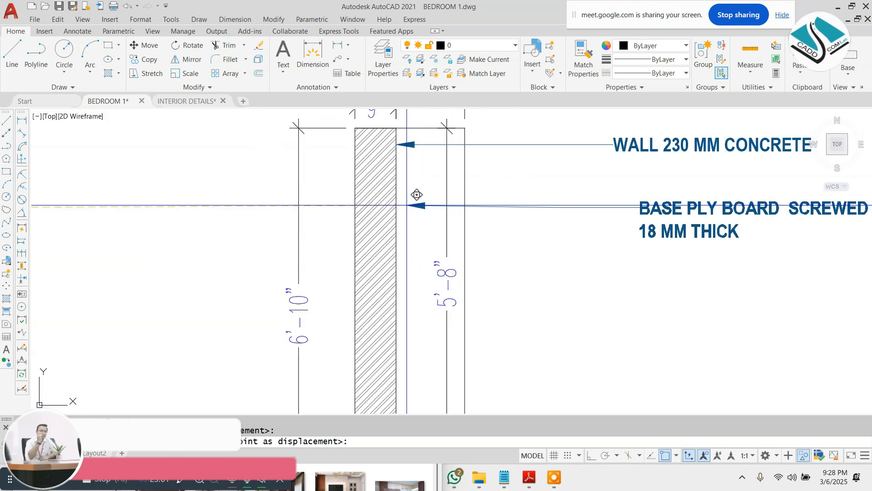
- Reposition the BASE PLY BOARD note so that its arrow points at the wall's inner face in SECTION-B-B'
{"action": "type", "text": "m"}
{"action": "key", "text": "space"}
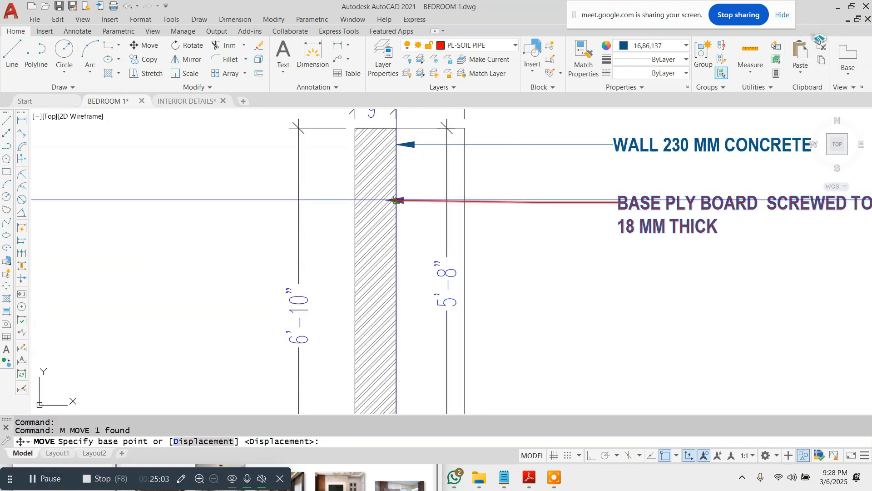
{"action": "left_click", "coordinate": [414, 200]}
{"action": "left_click", "coordinate": [403, 199]}
{"action": "key", "text": "Escape"}
{"action": "scroll", "coordinate": [407, 172], "scroll_direction": "down", "scroll_amount": 2}
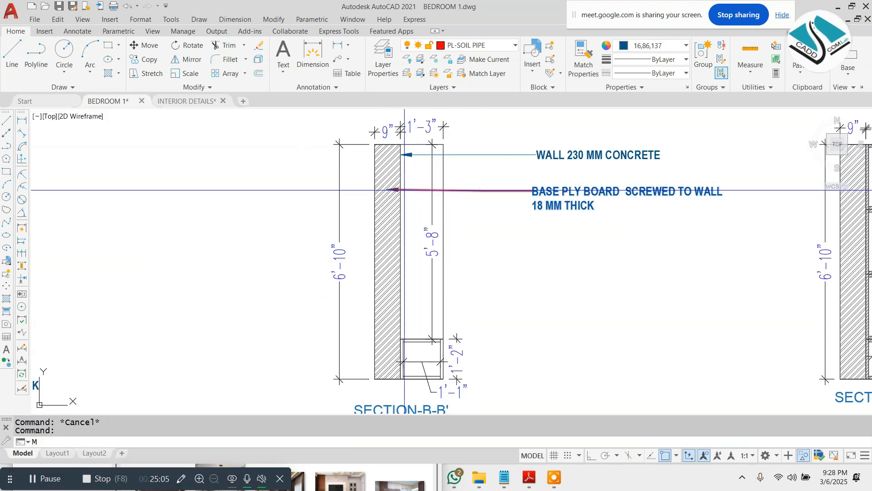
{"action": "left_click", "coordinate": [429, 190]}
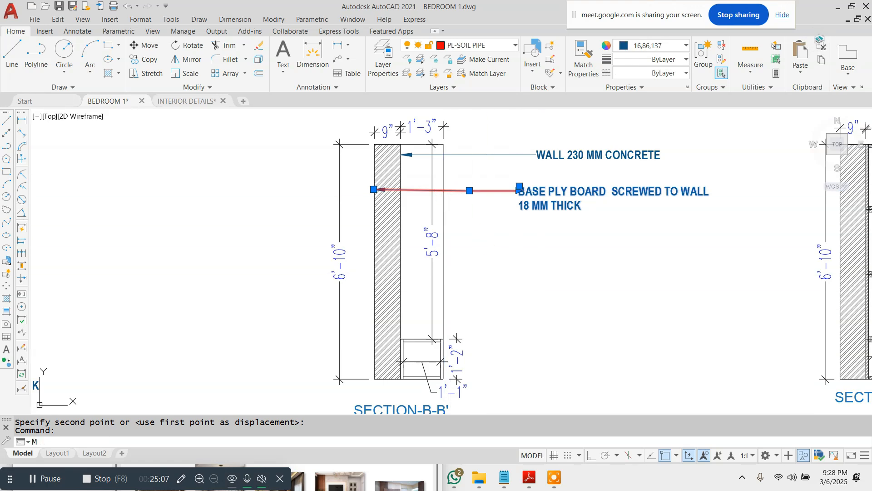
{"action": "key", "text": "space"}
{"action": "left_click", "coordinate": [543, 311]}
{"action": "left_click", "coordinate": [566, 313]}
{"action": "key", "text": "Escape"}
{"action": "scroll", "coordinate": [546, 265], "scroll_direction": "down", "scroll_amount": 2}
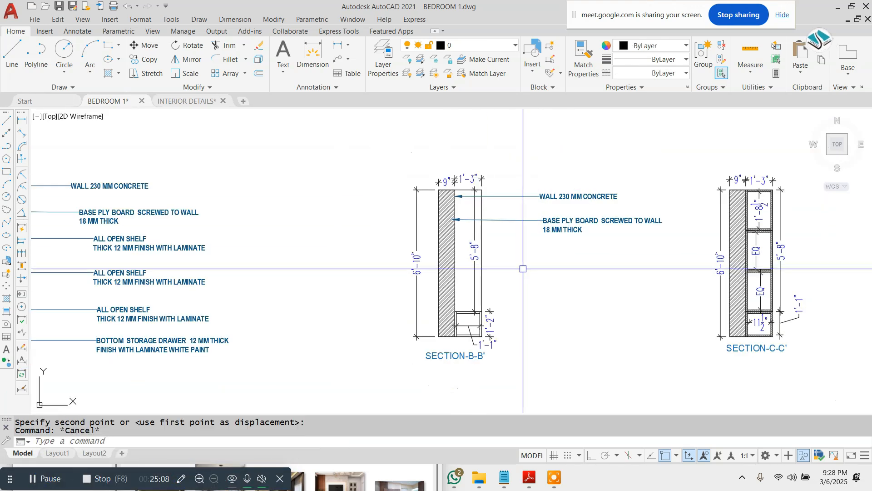
- Erase the spare WALL 230 MM CONCRETE note from the second copied group
{"action": "left_click", "coordinate": [135, 187]}
{"action": "scroll", "coordinate": [222, 185], "scroll_direction": "down", "scroll_amount": 4}
{"action": "scroll", "coordinate": [120, 193], "scroll_direction": "up", "scroll_amount": 4}
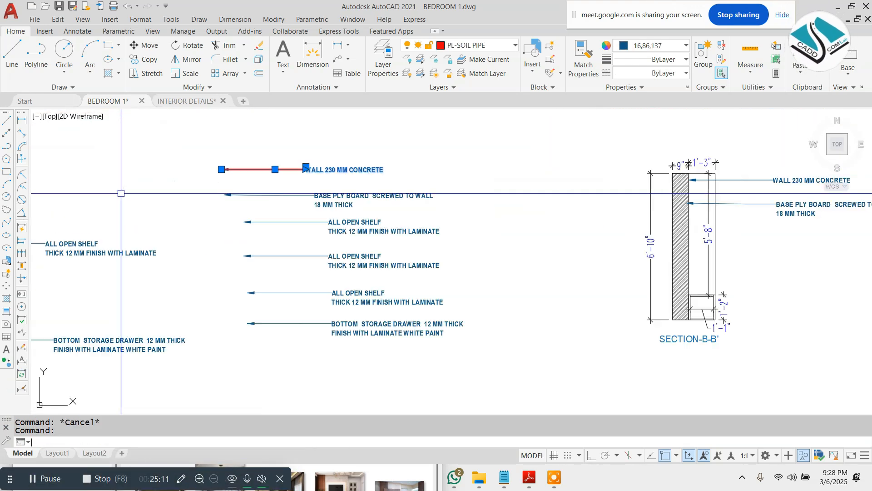
- Move the first copied group's ALL OPEN SHELF note to the uppermost compartment of SECTION-C-C'
{"action": "scroll", "coordinate": [171, 210], "scroll_direction": "down", "scroll_amount": 4}
{"action": "left_click", "coordinate": [148, 195]}
{"action": "left_click", "coordinate": [108, 231]}
{"action": "type", "text": "m"}
{"action": "key", "text": "space"}
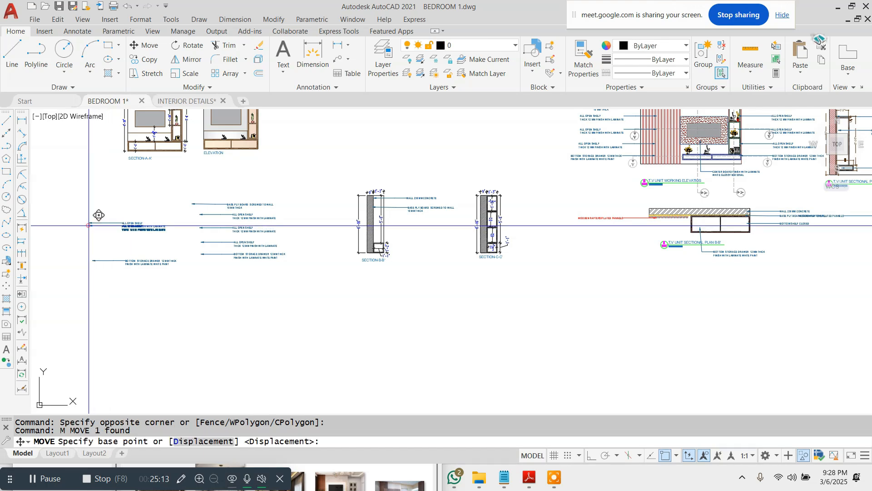
{"action": "left_click", "coordinate": [89, 222]}
{"action": "scroll", "coordinate": [511, 207], "scroll_direction": "up", "scroll_amount": 4}
{"action": "left_click", "coordinate": [434, 194]}
{"action": "key", "text": "Escape"}
- Copy the ALL OPEN SHELF note from the uppermost compartment to the two EQ compartments of SECTION-C-C'
{"action": "left_click", "coordinate": [661, 182]}
{"action": "left_click", "coordinate": [625, 240]}
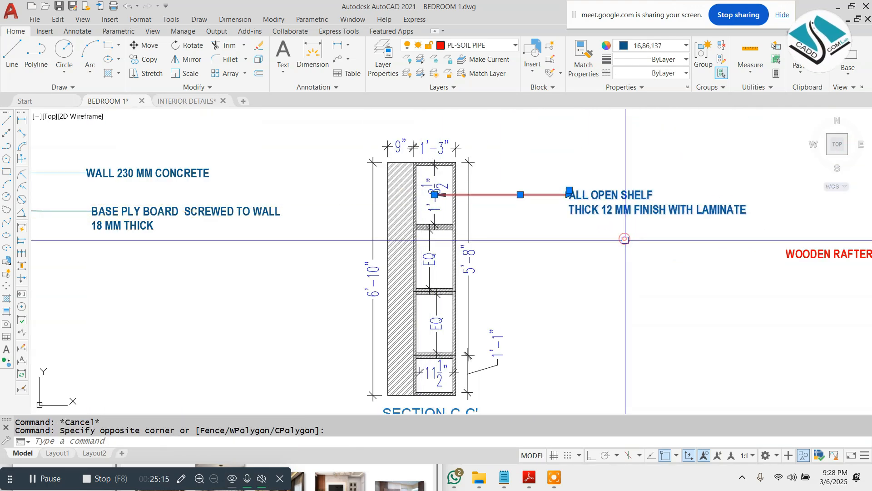
{"action": "left_click", "coordinate": [437, 195]}
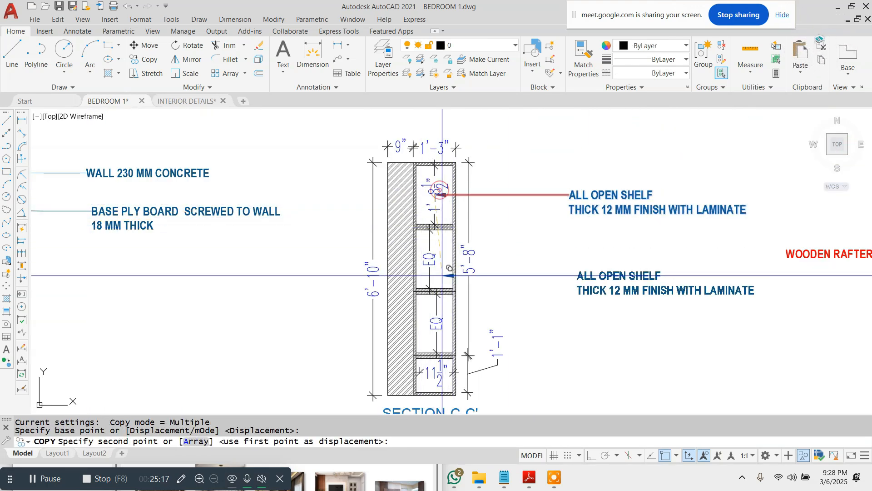
{"action": "left_click", "coordinate": [439, 273]}
{"action": "left_click", "coordinate": [435, 332]}
{"action": "key", "text": "Escape"}
{"action": "scroll", "coordinate": [525, 262], "scroll_direction": "down", "scroll_amount": 4}
{"action": "key", "text": "Escape"}
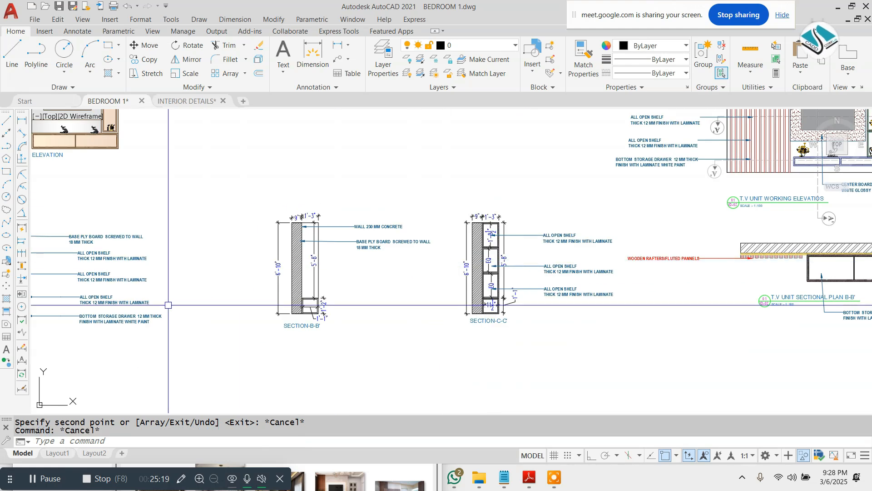
- Erase the spare BASE PLY BOARD note and the three spare ALL OPEN SHELF notes from the copied group
{"action": "scroll", "coordinate": [95, 263], "scroll_direction": "up", "scroll_amount": 4}
{"action": "scroll", "coordinate": [414, 192], "scroll_direction": "down", "scroll_amount": 2}
{"action": "left_click", "coordinate": [296, 145]}
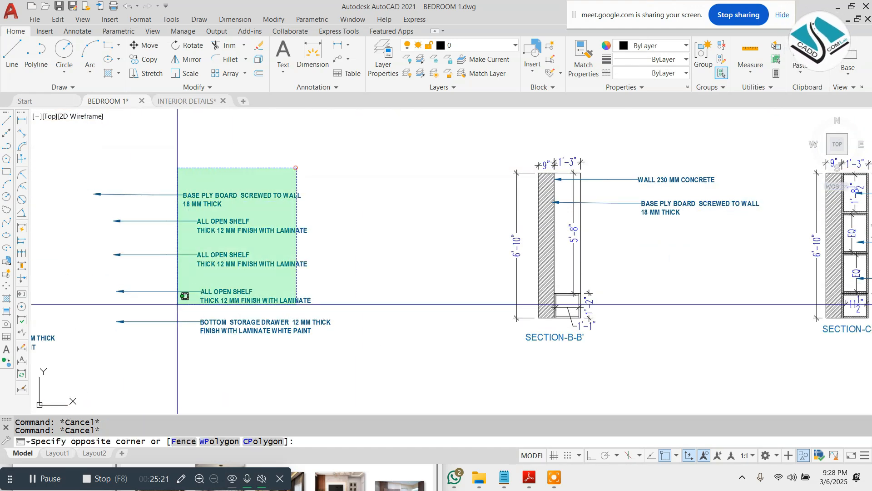
{"action": "left_click", "coordinate": [121, 312]}
{"action": "type", "text": "e"}
{"action": "key", "text": "Return"}
- Move the second copied group's BOTTOM STORAGE DRAWER note to the lowest compartment of SECTION-C-C'
{"action": "left_click", "coordinate": [234, 335]}
{"action": "left_click", "coordinate": [220, 325]}
{"action": "type", "text": "m"}
{"action": "key", "text": "Return"}
{"action": "left_click", "coordinate": [117, 321]}
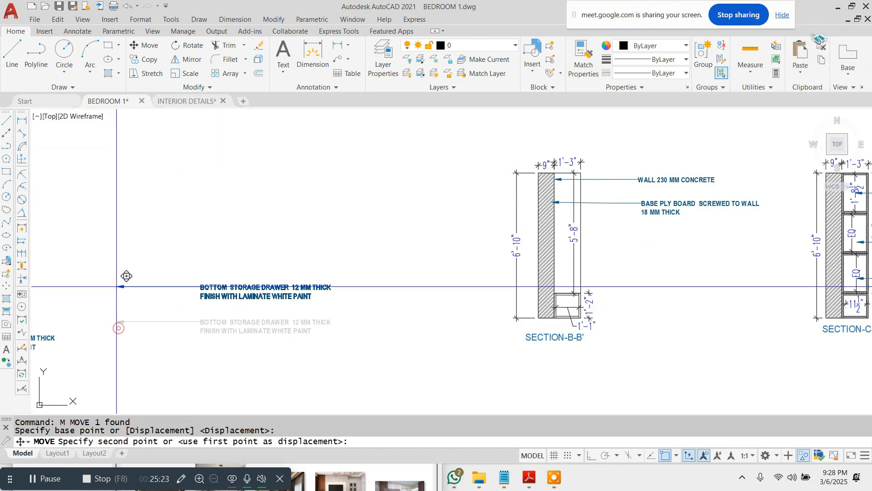
{"action": "scroll", "coordinate": [139, 291], "scroll_direction": "down", "scroll_amount": 2}
{"action": "scroll", "coordinate": [589, 307], "scroll_direction": "up", "scroll_amount": 6}
{"action": "key", "text": "Escape"}
{"action": "scroll", "coordinate": [583, 297], "scroll_direction": "down", "scroll_amount": 4}
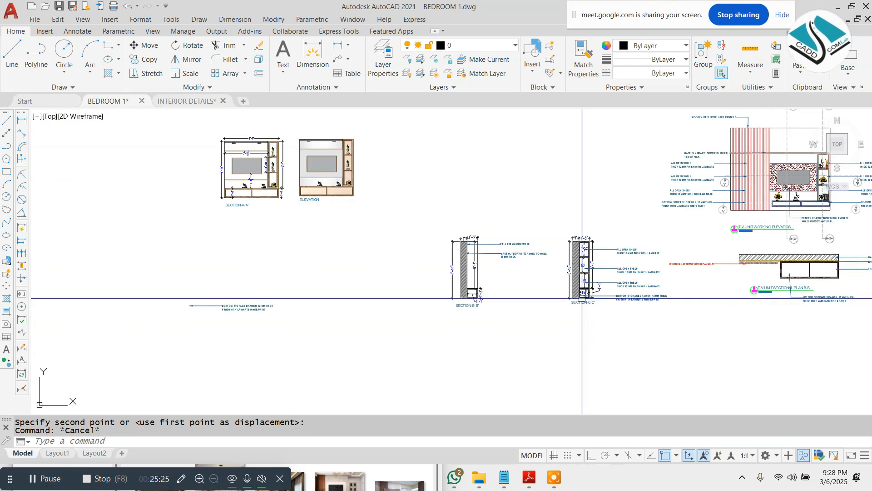
- Move the remaining BOTTOM STORAGE DRAWER note to the storage drawer of SECTION-B-B'
{"action": "scroll", "coordinate": [265, 300], "scroll_direction": "up", "scroll_amount": 4}
{"action": "left_click", "coordinate": [240, 261]}
{"action": "left_click", "coordinate": [179, 331]}
{"action": "type", "text": "m"}
{"action": "key", "text": "space"}
{"action": "left_click", "coordinate": [78, 325]}
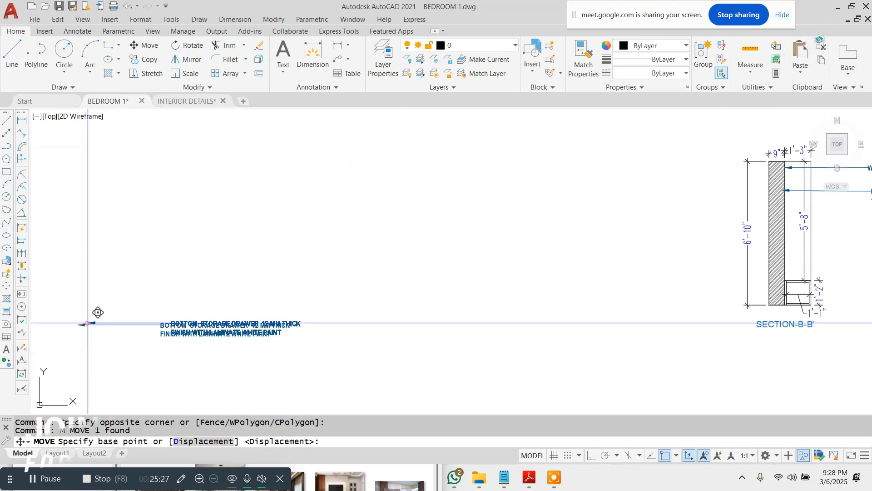
{"action": "scroll", "coordinate": [85, 308], "scroll_direction": "down", "scroll_amount": 4}
{"action": "scroll", "coordinate": [368, 299], "scroll_direction": "up", "scroll_amount": 6}
{"action": "left_click", "coordinate": [291, 271]}
{"action": "scroll", "coordinate": [318, 280], "scroll_direction": "down", "scroll_amount": 4}
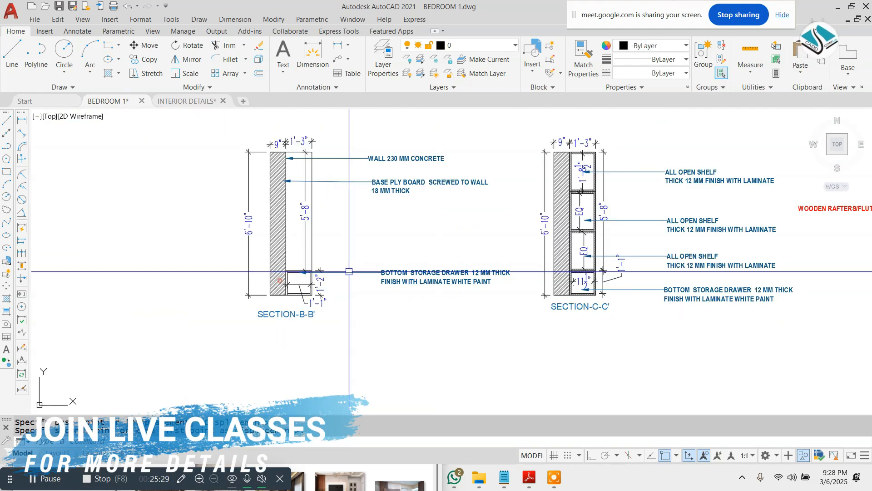
{"action": "key", "text": "Escape"}
{"action": "key", "text": "Escape"}
- Set the object colour of the four leader notes on SECTION-C-C' to Red
{"action": "scroll", "coordinate": [531, 197], "scroll_direction": "down", "scroll_amount": 2}
{"action": "scroll", "coordinate": [602, 183], "scroll_direction": "up", "scroll_amount": 2}
{"action": "left_click", "coordinate": [602, 182]}
{"action": "left_click", "coordinate": [555, 309]}
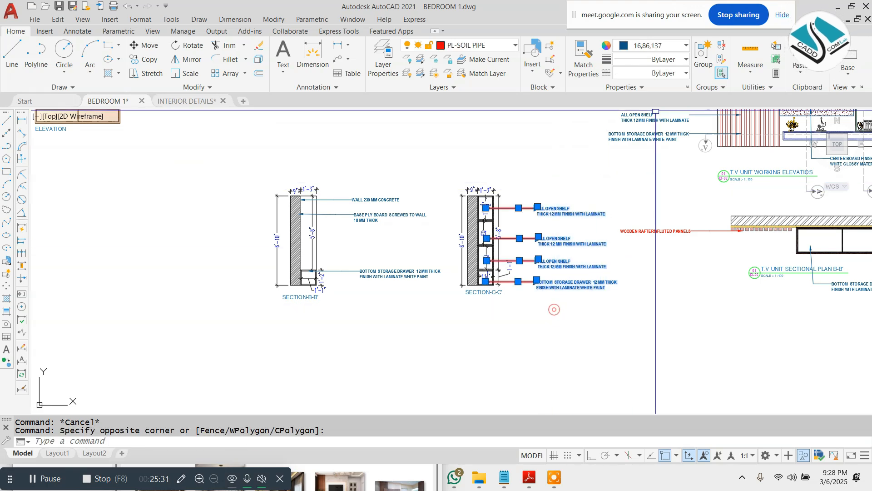
{"action": "left_click", "coordinate": [670, 45]}
{"action": "left_click", "coordinate": [623, 162]}
{"action": "key", "text": "Escape"}
{"action": "key", "text": "Escape"}
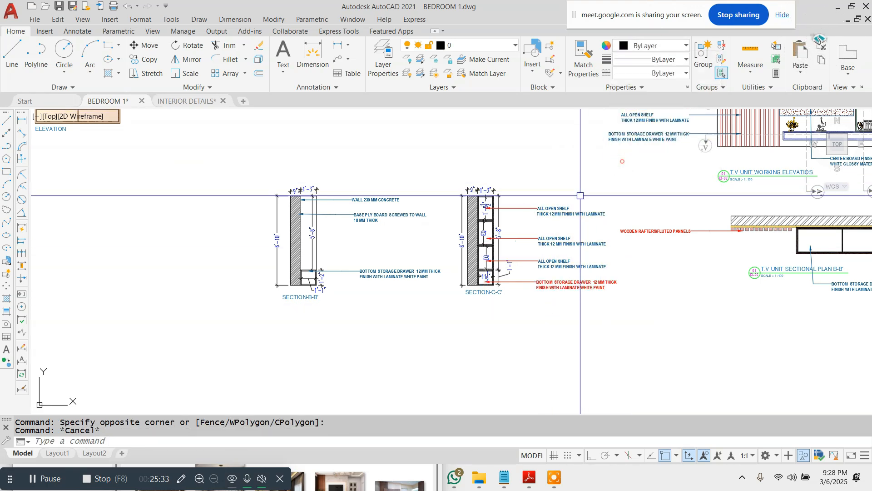
{"action": "left_click", "coordinate": [584, 199]}
{"action": "left_click", "coordinate": [560, 261]}
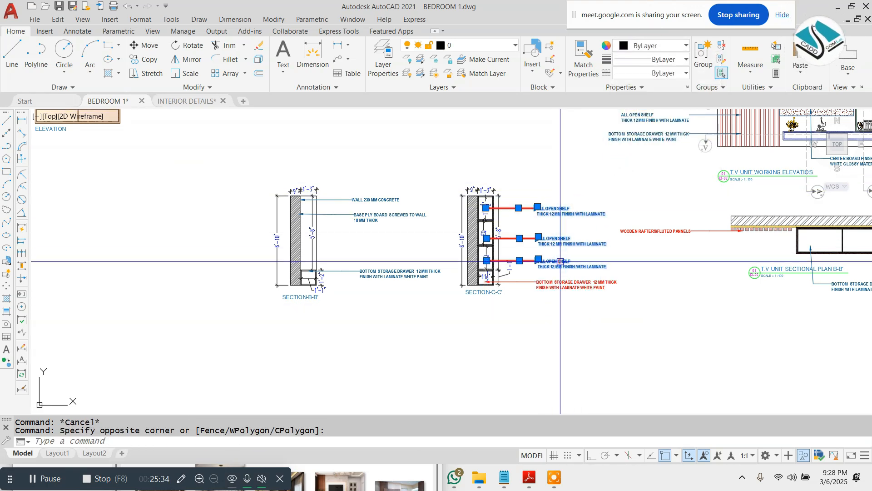
{"action": "key", "text": "Escape"}
- Set the object colour of the three leader notes on SECTION-B-B' to Red
{"action": "left_click", "coordinate": [413, 173]}
{"action": "left_click", "coordinate": [376, 315]}
{"action": "left_click", "coordinate": [645, 48]}
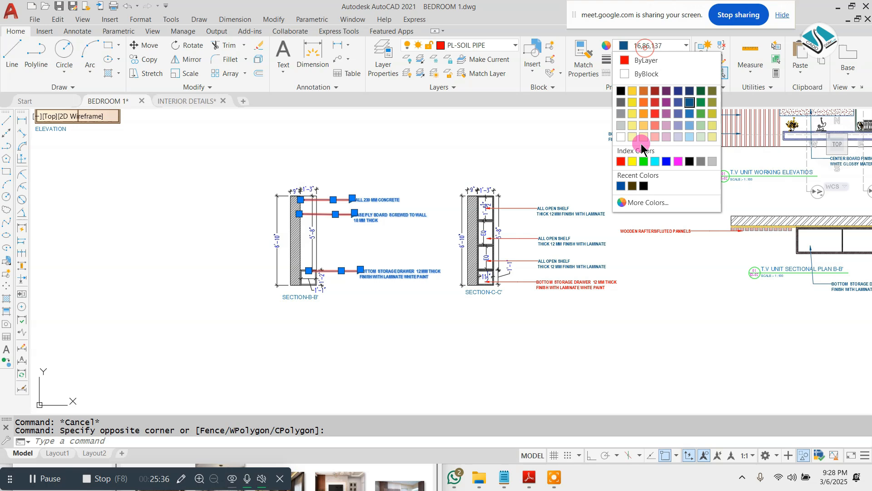
{"action": "left_click", "coordinate": [620, 162]}
{"action": "key", "text": "Escape"}
- Set the text colour of the WALL 230 MM CONCRETE note on SECTION-B-B' to Red
{"action": "scroll", "coordinate": [388, 203], "scroll_direction": "up", "scroll_amount": 5}
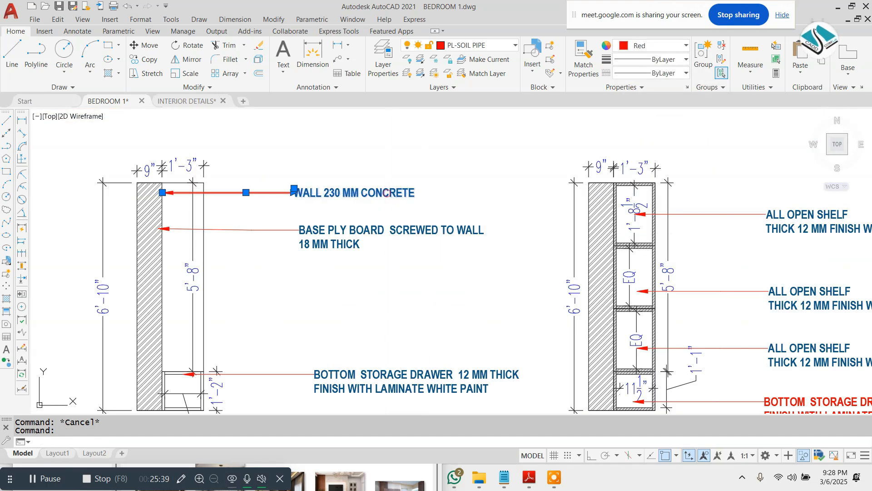
{"action": "left_click", "coordinate": [333, 59]}
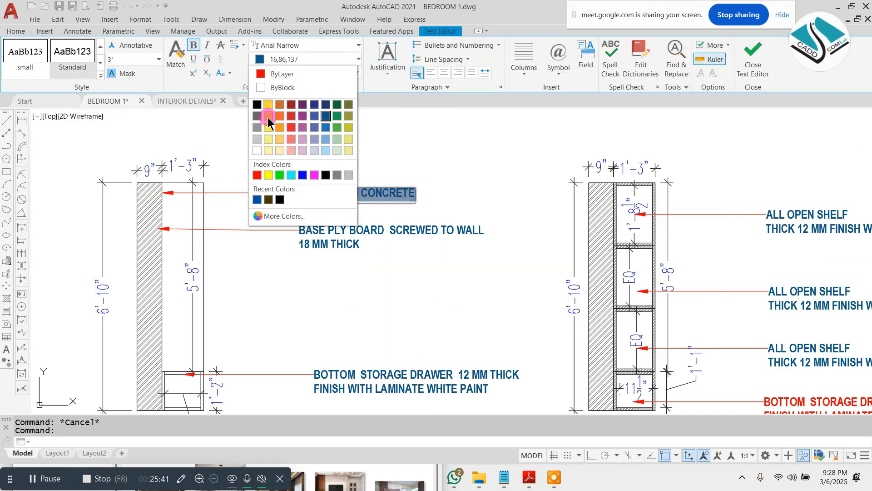
{"action": "left_click", "coordinate": [257, 175]}
{"action": "left_click", "coordinate": [676, 62]}
{"action": "left_click", "coordinate": [752, 57]}
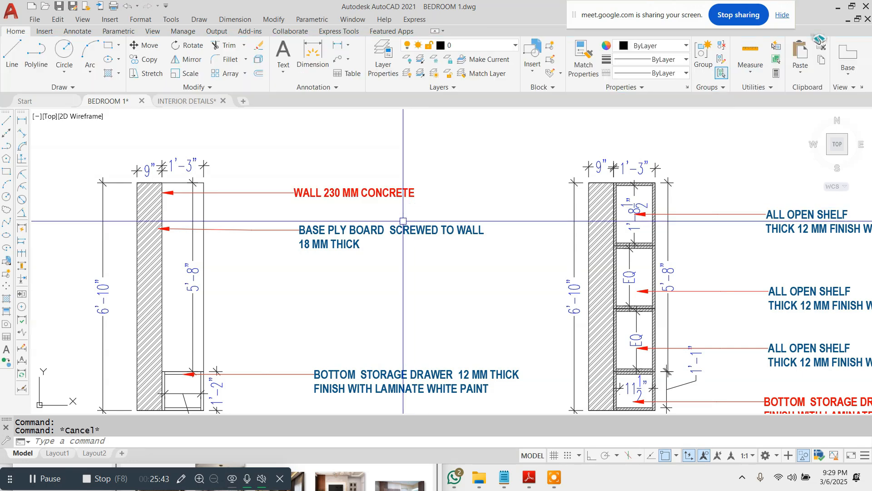
- Set the text colour of the BASE PLY BOARD SCREWED TO WALL note on SECTION-B-B' to Red
{"action": "double_click", "coordinate": [395, 229]}
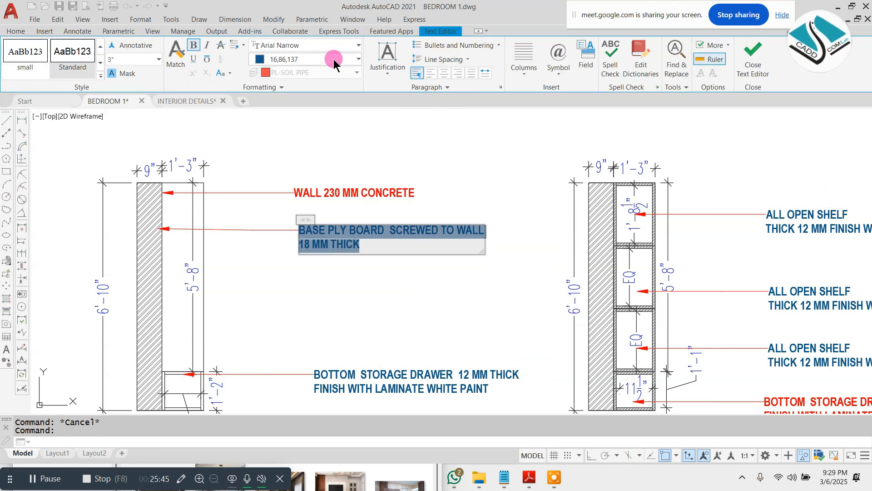
{"action": "left_click", "coordinate": [333, 59]}
{"action": "left_click", "coordinate": [257, 175]}
{"action": "left_click", "coordinate": [752, 57]}
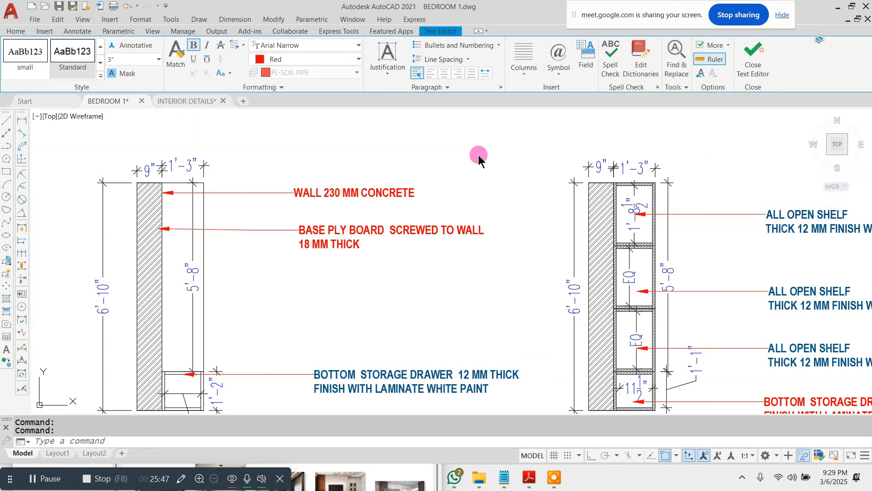
- Set the text colour of the BOTTOM STORAGE DRAWER note on SECTION-B-B' to Red
{"action": "scroll", "coordinate": [451, 238], "scroll_direction": "down", "scroll_amount": 2}
{"action": "scroll", "coordinate": [448, 246], "scroll_direction": "up", "scroll_amount": 4}
{"action": "left_click", "coordinate": [448, 246]}
{"action": "double_click", "coordinate": [448, 246]}
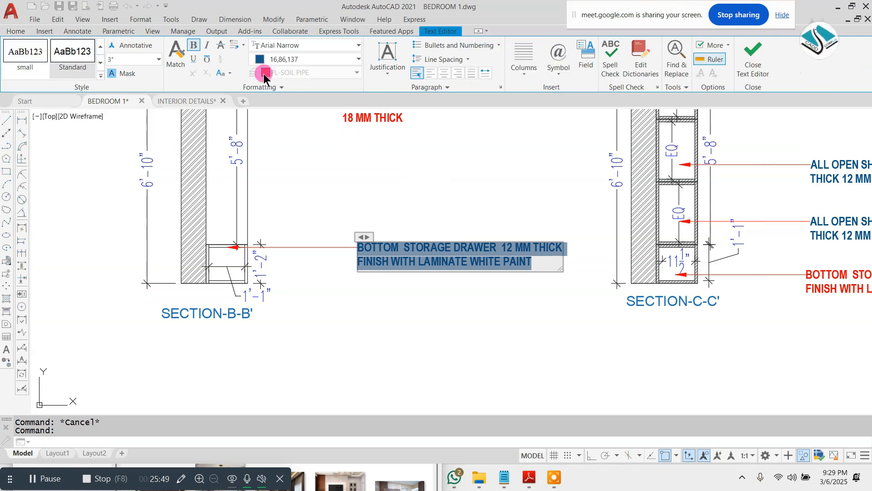
{"action": "left_click", "coordinate": [305, 58]}
{"action": "left_click", "coordinate": [256, 176]}
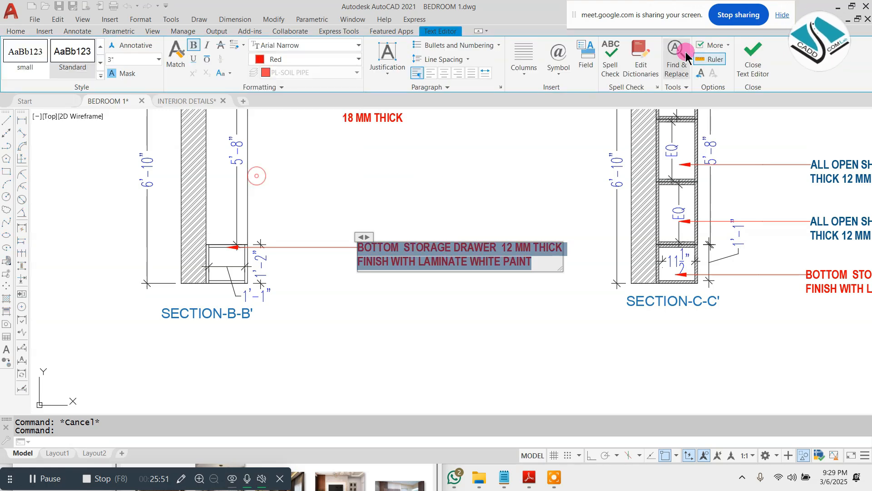
{"action": "left_click", "coordinate": [748, 69]}
{"action": "key", "text": "Escape"}
- Set the text colour of the uppermost ALL OPEN SHELF note on SECTION-C-C' to Red
{"action": "scroll", "coordinate": [238, 255], "scroll_direction": "down", "scroll_amount": 6}
{"action": "scroll", "coordinate": [362, 202], "scroll_direction": "up", "scroll_amount": 4}
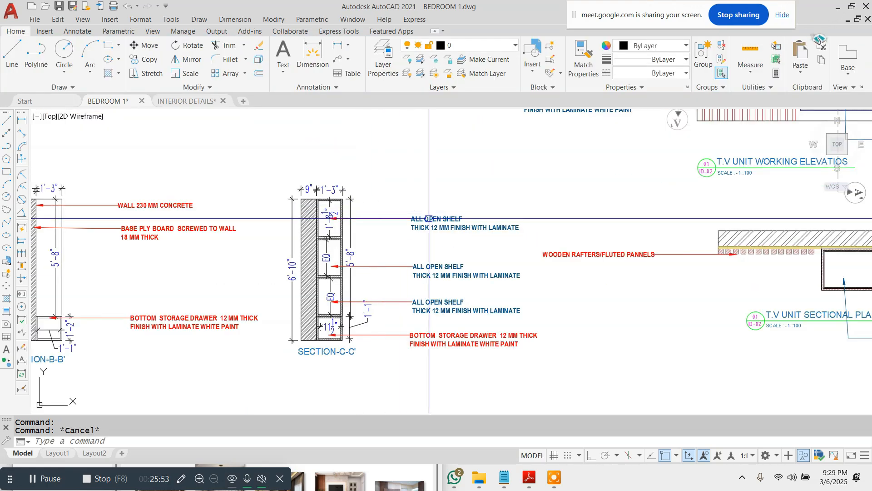
{"action": "double_click", "coordinate": [435, 211]}
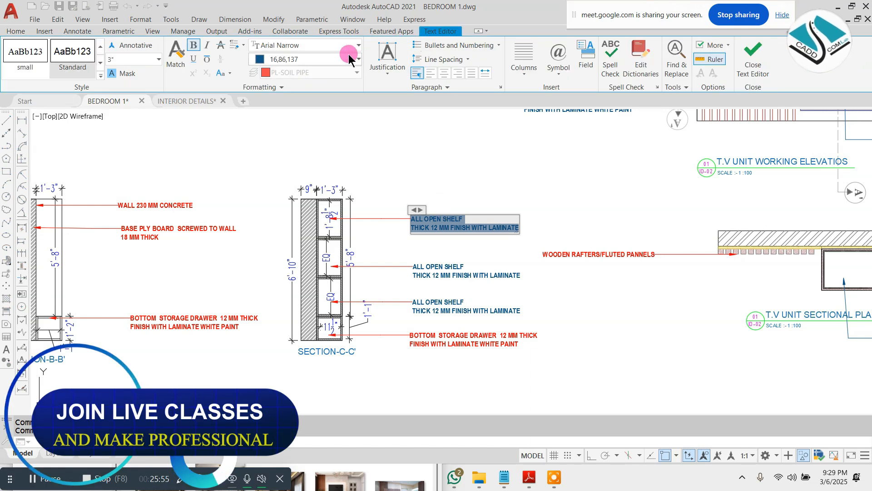
{"action": "left_click", "coordinate": [300, 59]}
{"action": "left_click", "coordinate": [258, 175]}
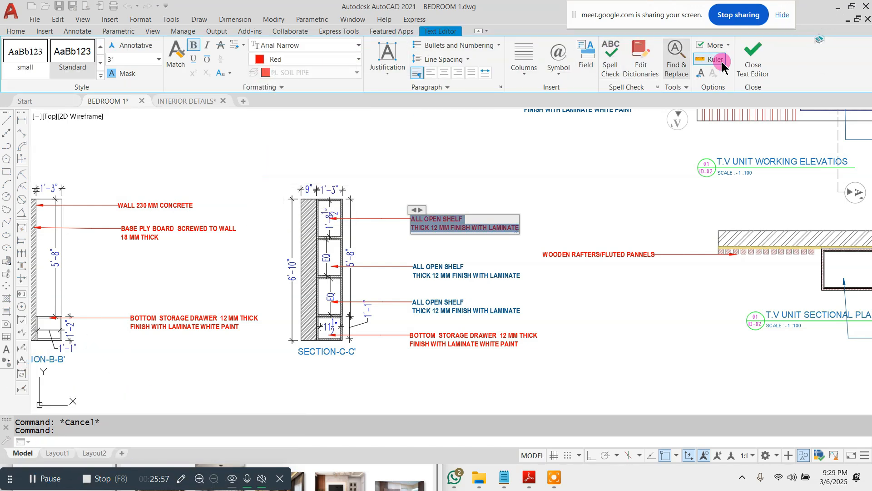
{"action": "left_click", "coordinate": [753, 59]}
- Set the text colour of the middle ALL OPEN SHELF note on SECTION-C-C' to Red
{"action": "double_click", "coordinate": [463, 264]}
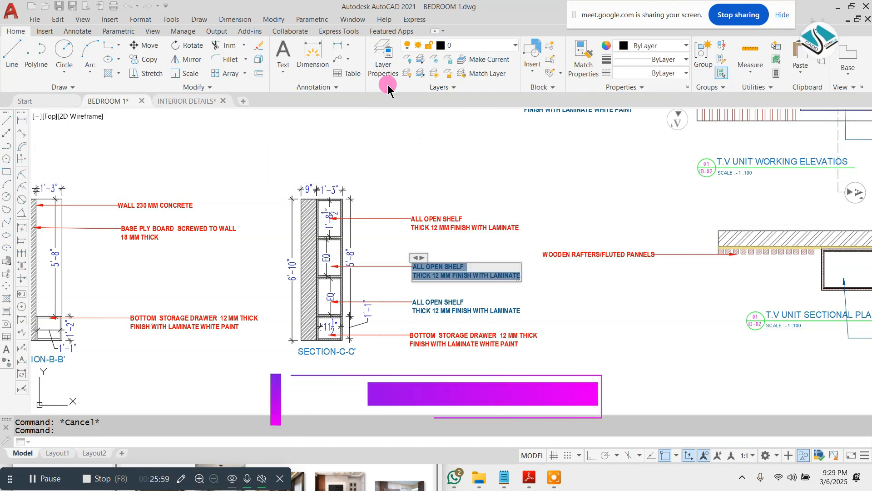
{"action": "left_click", "coordinate": [328, 61]}
{"action": "left_click", "coordinate": [258, 175]}
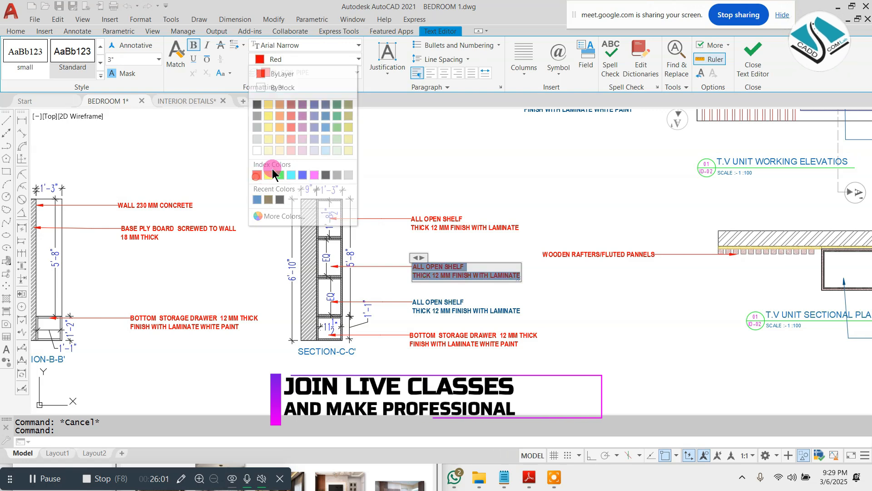
{"action": "left_click", "coordinate": [746, 65]}
- Set the text colour of the lowest ALL OPEN SHELF note on SECTION-C-C' to Red
{"action": "scroll", "coordinate": [476, 131], "scroll_direction": "down", "scroll_amount": 2}
{"action": "scroll", "coordinate": [470, 200], "scroll_direction": "up", "scroll_amount": 2}
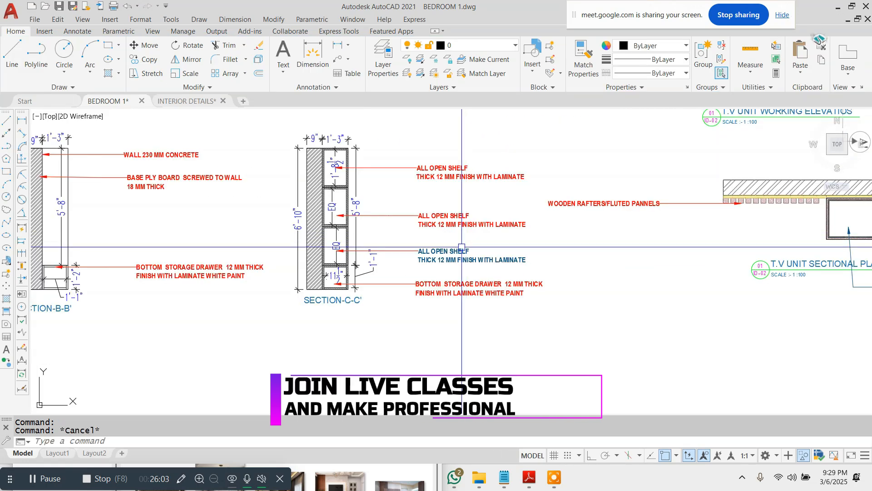
{"action": "double_click", "coordinate": [462, 249]}
{"action": "left_click", "coordinate": [329, 61]}
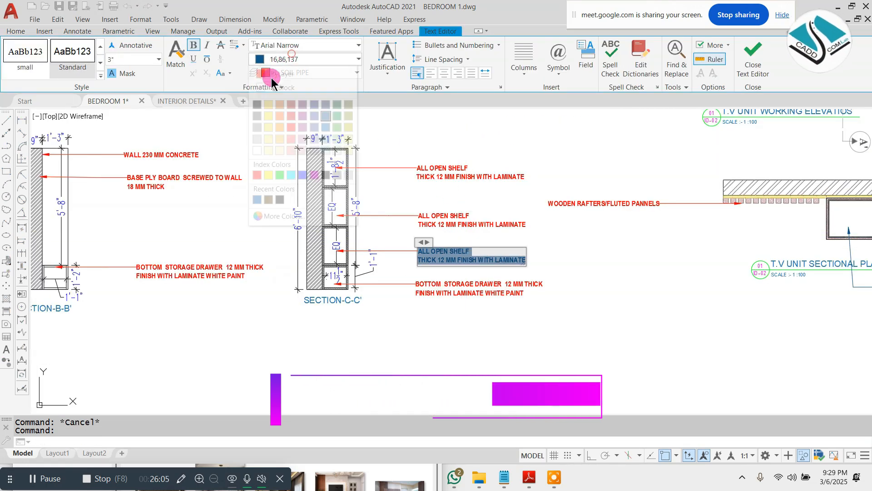
{"action": "left_click", "coordinate": [254, 175]}
{"action": "left_click", "coordinate": [749, 63]}
{"action": "left_click", "coordinate": [625, 289]}
{"action": "scroll", "coordinate": [508, 222], "scroll_direction": "down", "scroll_amount": 2}
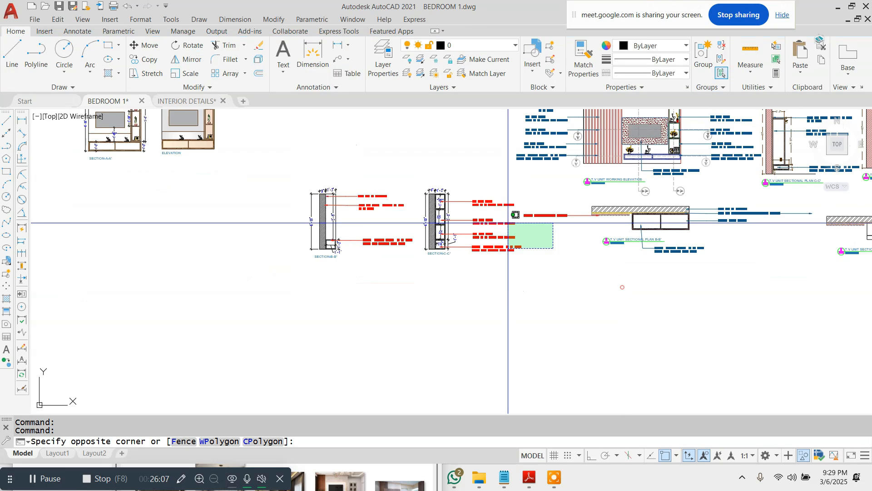
{"action": "key", "text": "Escape"}
{"action": "key", "text": "Escape"}
- Move SECTION-B-B' and SECTION-C-C' with their notes above the SECTION-A-A' and ELEVATION drawings, beside the vertical plan copies
{"action": "left_click", "coordinate": [490, 171]}
{"action": "left_click", "coordinate": [257, 292]}
{"action": "type", "text": "m"}
{"action": "key", "text": "space"}
{"action": "left_click", "coordinate": [446, 217]}
{"action": "scroll", "coordinate": [460, 291], "scroll_direction": "down", "scroll_amount": 2}
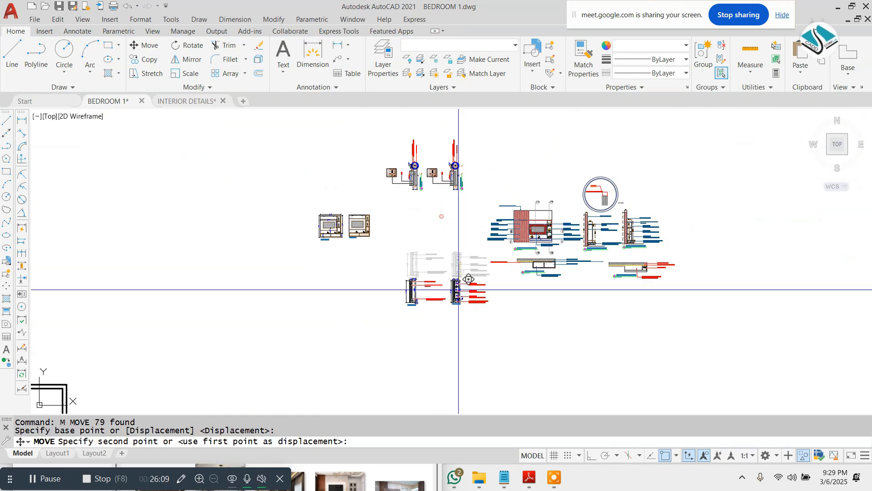
{"action": "scroll", "coordinate": [349, 180], "scroll_direction": "up", "scroll_amount": 2}
{"action": "left_click", "coordinate": [337, 158]}
{"action": "key", "text": "Escape"}
- Erase the right-hand copy of the vertical T.V. unit plan with its notes and photo
{"action": "scroll", "coordinate": [386, 210], "scroll_direction": "down", "scroll_amount": 2}
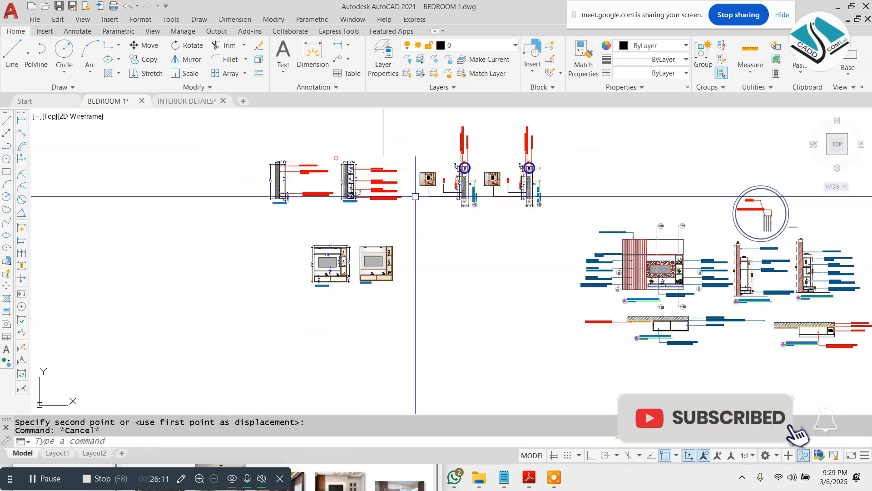
{"action": "scroll", "coordinate": [594, 129], "scroll_direction": "up", "scroll_amount": 2}
{"action": "left_click", "coordinate": [580, 131]}
{"action": "left_click", "coordinate": [424, 272]}
{"action": "type", "text": "e"}
{"action": "key", "text": "space"}
- Rotate the remaining vertical T.V. unit plan with its notes and photo clockwise until it lies horizontal
{"action": "left_click", "coordinate": [302, 278]}
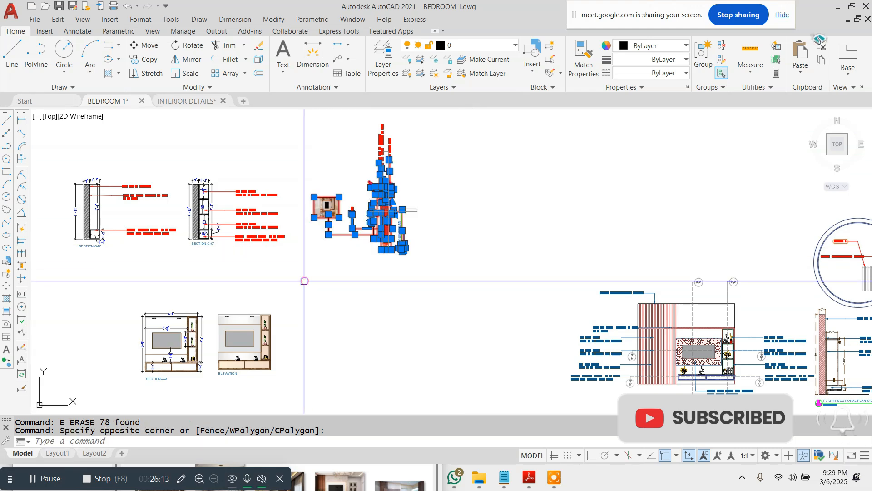
{"action": "key", "text": "space"}
{"action": "left_click", "coordinate": [391, 216]}
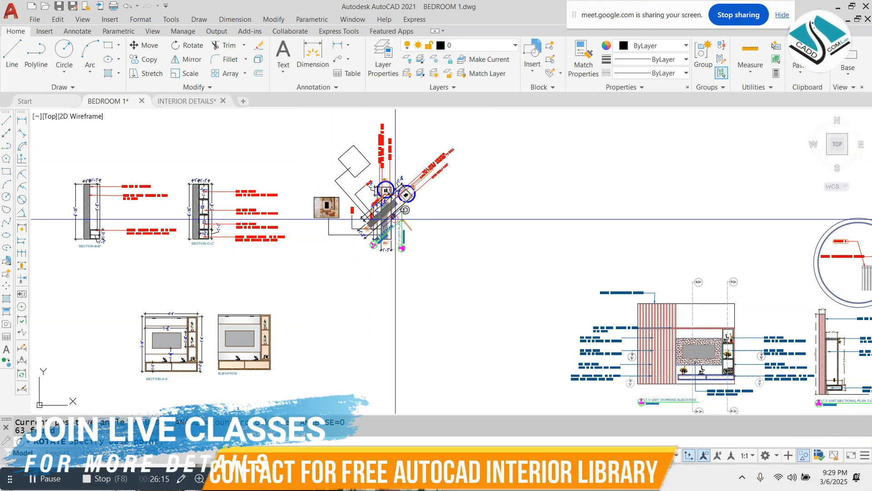
{"action": "left_click", "coordinate": [514, 401]}
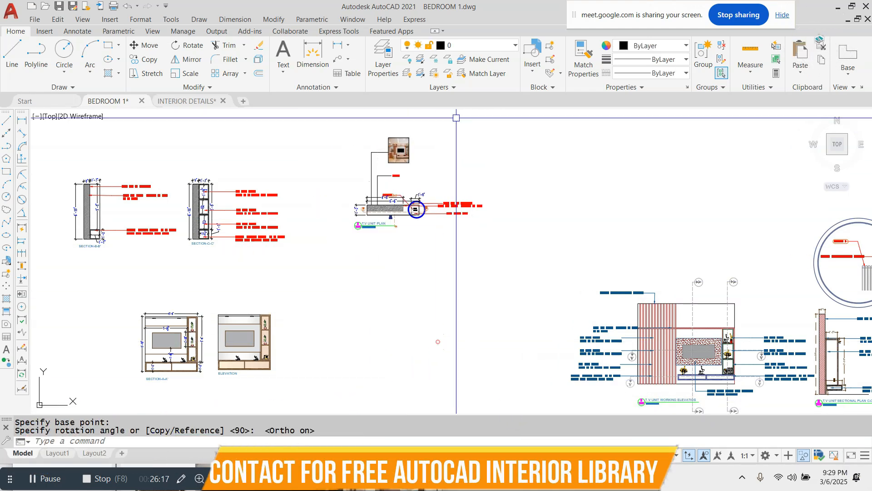
- Move the T.V UNIT PLAN with its notes and photo directly above SECTION-B-B', with Ortho off
{"action": "left_click", "coordinate": [507, 131]}
{"action": "left_click", "coordinate": [318, 263]}
{"action": "type", "text": "m"}
{"action": "key", "text": "space"}
{"action": "left_click", "coordinate": [374, 194]}
{"action": "scroll", "coordinate": [480, 273], "scroll_direction": "down", "scroll_amount": 2}
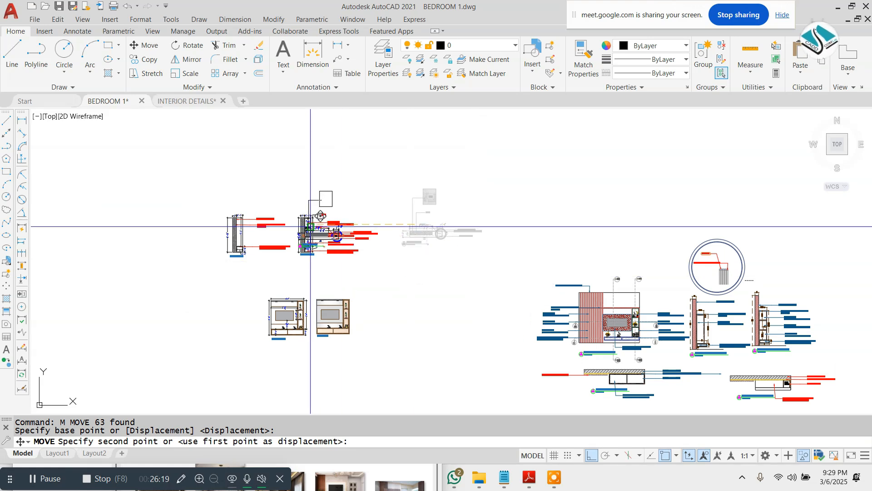
{"action": "left_click", "coordinate": [592, 455]}
{"action": "scroll", "coordinate": [286, 187], "scroll_direction": "up", "scroll_amount": 3}
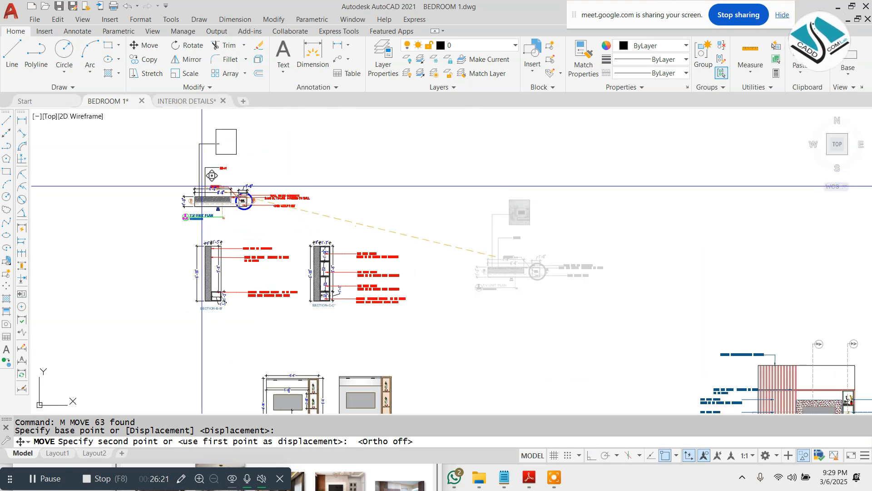
{"action": "key", "text": "Escape"}
- Move the SECTION-A-A' and ELEVATION drawings up and left so they sit directly beneath SECTION-B-B' and SECTION-C-C'
{"action": "scroll", "coordinate": [263, 177], "scroll_direction": "down", "scroll_amount": 3}
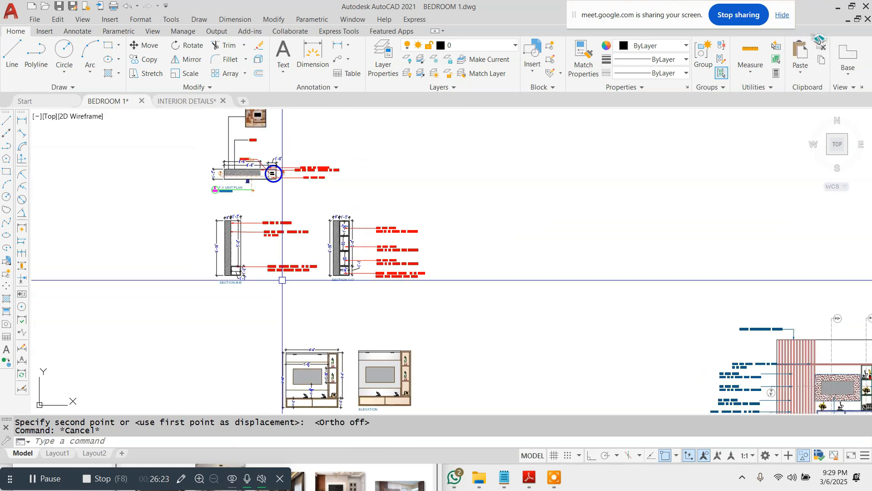
{"action": "left_click", "coordinate": [490, 267]}
{"action": "type", "text": "m"}
{"action": "key", "text": "Return"}
{"action": "left_click", "coordinate": [555, 293]}
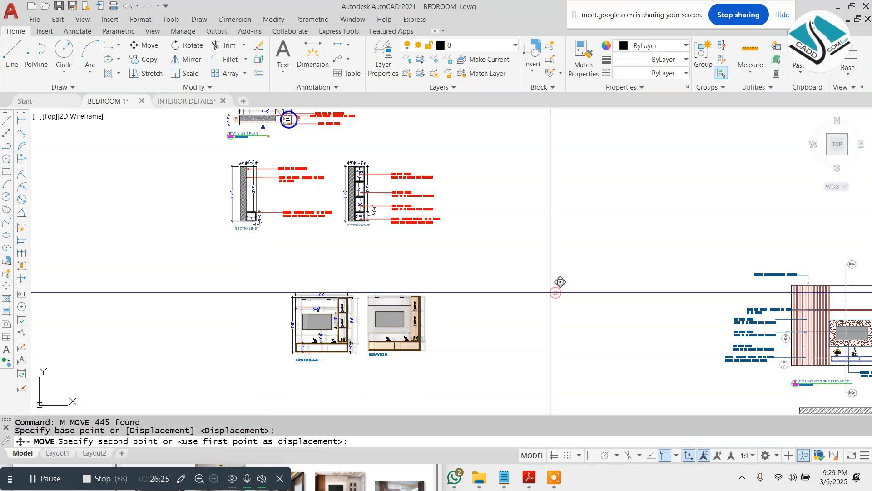
{"action": "left_click", "coordinate": [483, 248]}
{"action": "key", "text": "Escape"}
{"action": "key", "text": "Escape"}
{"action": "scroll", "coordinate": [255, 199], "scroll_direction": "down", "scroll_amount": 2}
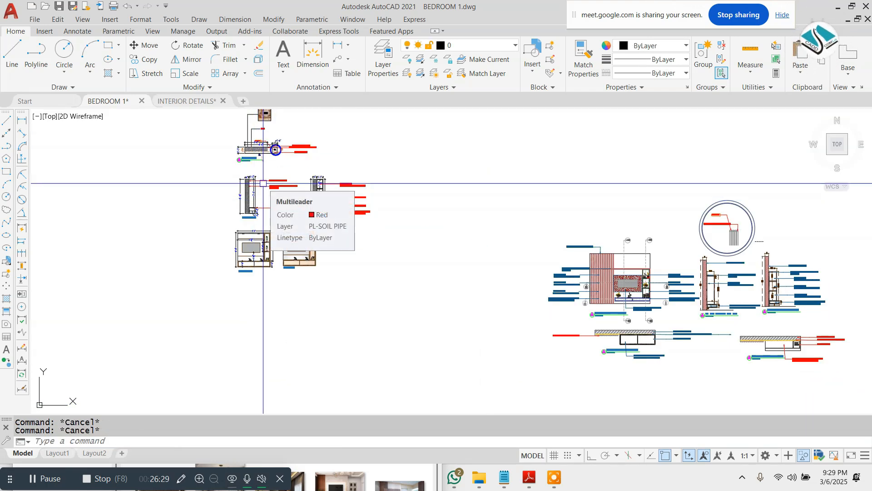
- Move the circular DETAIL A drawing of the fluted panels from above the reference sections to the left of the T.V UNIT PLAN
{"action": "left_click", "coordinate": [769, 186]}
{"action": "left_click", "coordinate": [683, 244]}
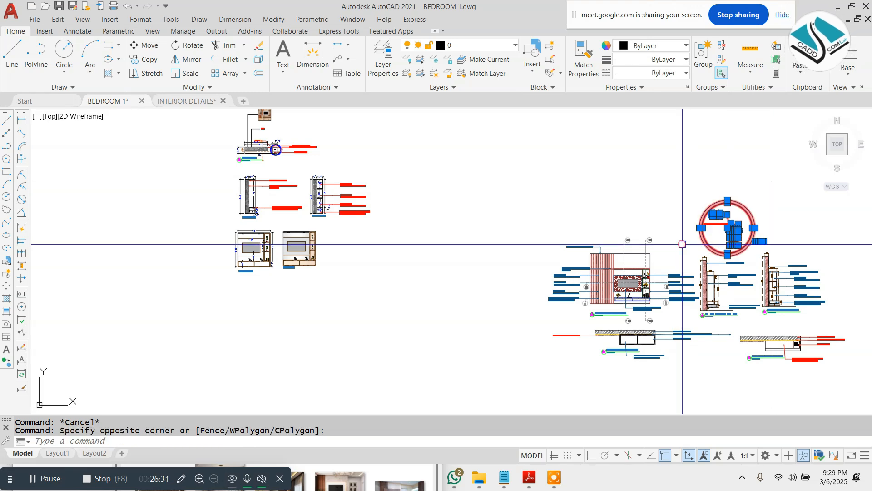
{"action": "key", "text": "Return"}
{"action": "left_click", "coordinate": [751, 223]}
{"action": "scroll", "coordinate": [150, 146], "scroll_direction": "up", "scroll_amount": 2}
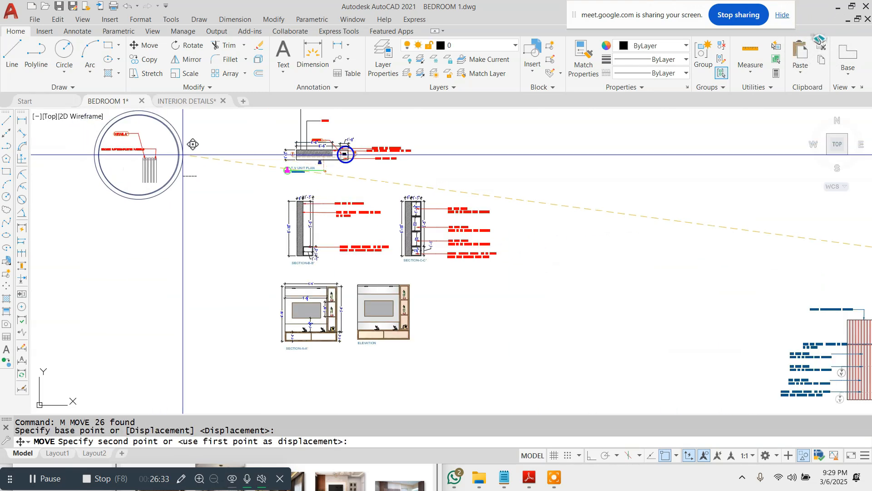
{"action": "scroll", "coordinate": [263, 154], "scroll_direction": "up", "scroll_amount": 5}
{"action": "scroll", "coordinate": [264, 155], "scroll_direction": "down", "scroll_amount": 4}
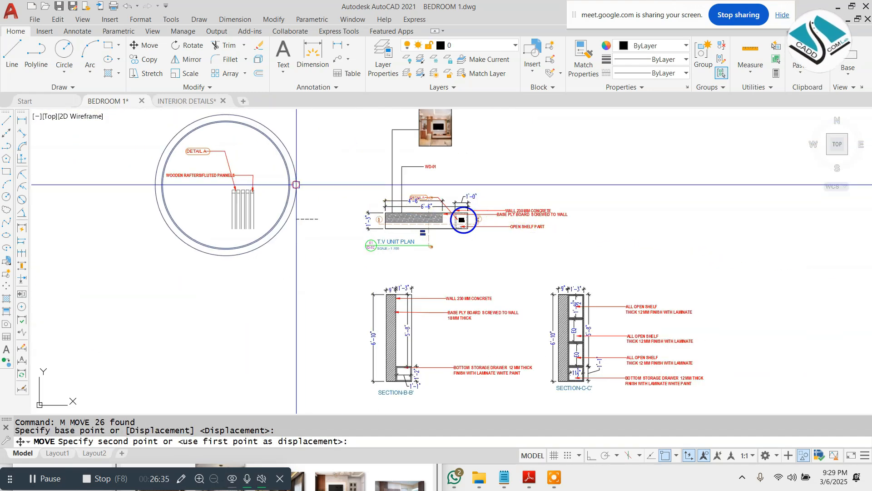
{"action": "key", "text": "Escape"}
- Scale down the circular DETAIL A drawing and its contents from a base point near its right edge
{"action": "left_click", "coordinate": [323, 149]}
{"action": "left_click", "coordinate": [150, 253]}
{"action": "scroll", "coordinate": [269, 192], "scroll_direction": "up", "scroll_amount": 4}
{"action": "type", "text": "sc"}
{"action": "key", "text": "Return"}
{"action": "left_click", "coordinate": [311, 184]}
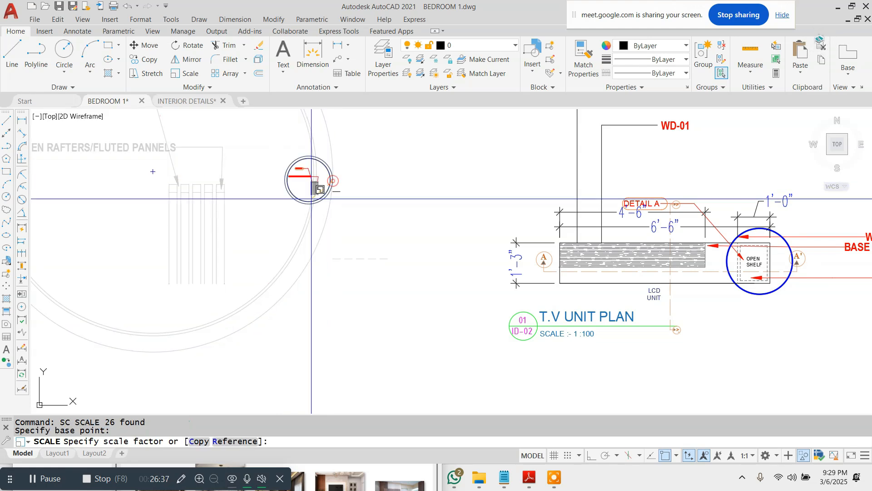
{"action": "key", "text": "Escape"}
- Move the circular DETAIL A drawing closer to the left end of the T.V UNIT PLAN
{"action": "left_click", "coordinate": [486, 126]}
{"action": "left_click", "coordinate": [207, 241]}
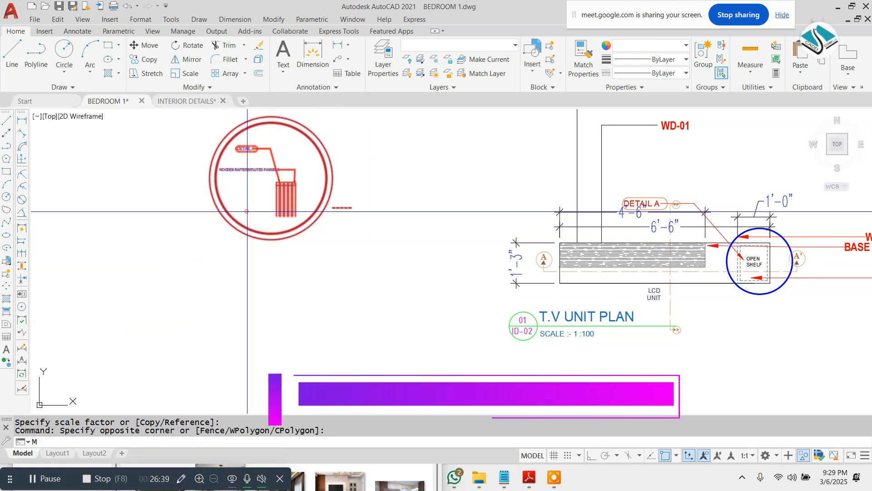
{"action": "type", "text": "m"}
{"action": "key", "text": "Return"}
{"action": "left_click", "coordinate": [247, 211]}
{"action": "left_click", "coordinate": [411, 204]}
{"action": "key", "text": "Escape"}
- Move the blue callout circle with its DETAIL A tag and leader from the open shelf to the left end of the hatched panel
{"action": "scroll", "coordinate": [792, 262], "scroll_direction": "up", "scroll_amount": 4}
{"action": "left_click", "coordinate": [785, 229]}
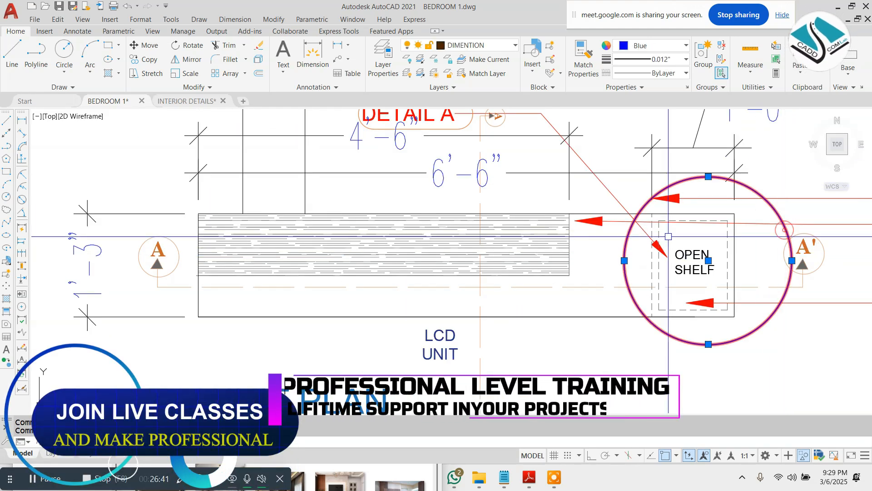
{"action": "left_click", "coordinate": [609, 186]}
{"action": "scroll", "coordinate": [583, 192], "scroll_direction": "down", "scroll_amount": 2}
{"action": "scroll", "coordinate": [508, 132], "scroll_direction": "up", "scroll_amount": 4}
{"action": "left_click", "coordinate": [469, 118]}
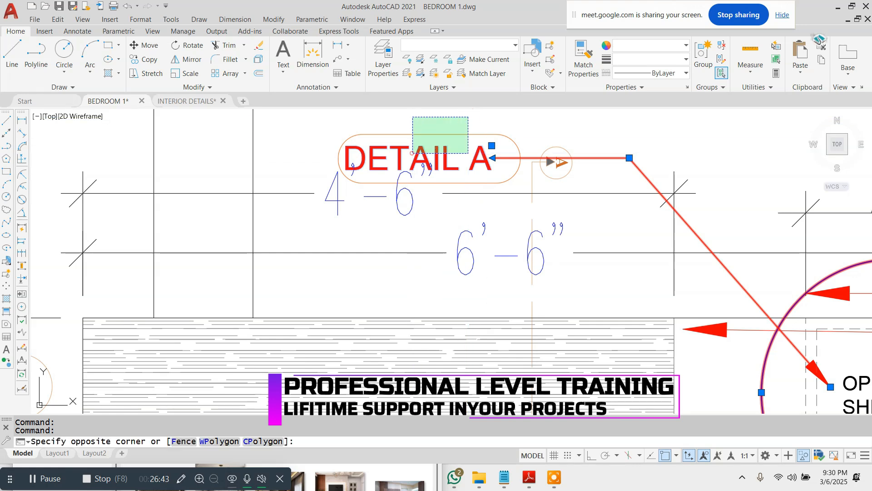
{"action": "left_click", "coordinate": [411, 154]}
{"action": "scroll", "coordinate": [567, 220], "scroll_direction": "down", "scroll_amount": 4}
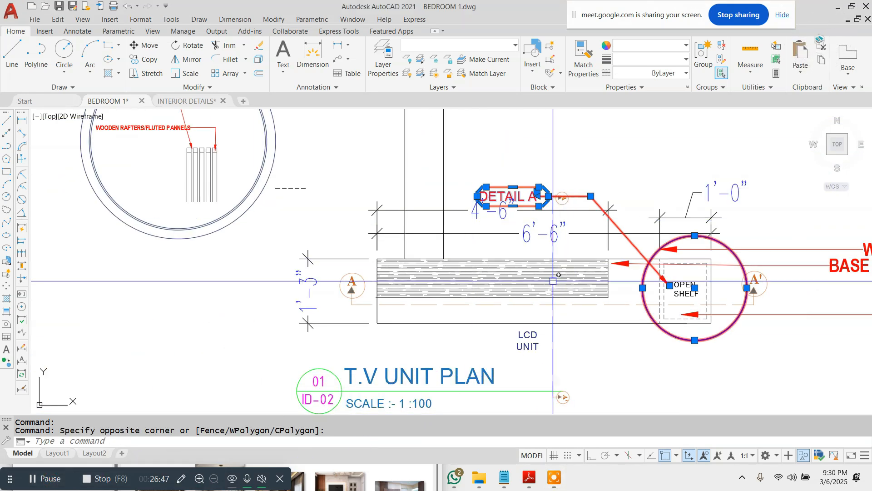
{"action": "type", "text": "m"}
{"action": "key", "text": "Return"}
{"action": "left_click", "coordinate": [700, 269]}
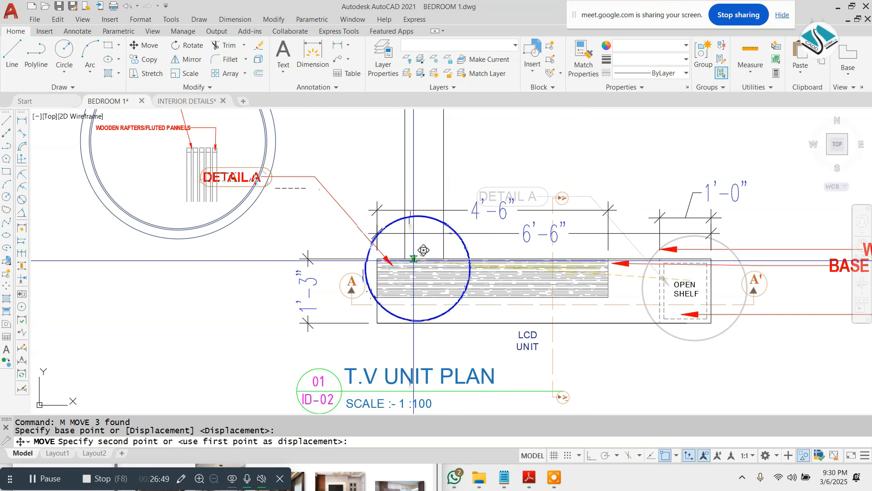
{"action": "left_click", "coordinate": [414, 252]}
{"action": "key", "text": "Escape"}
- Move the circular DETAIL A drawing with its contents straight down, clear of the plan's DETAIL A tag
{"action": "scroll", "coordinate": [453, 257], "scroll_direction": "down", "scroll_amount": 2}
{"action": "left_click", "coordinate": [331, 131]}
{"action": "left_click", "coordinate": [205, 189]}
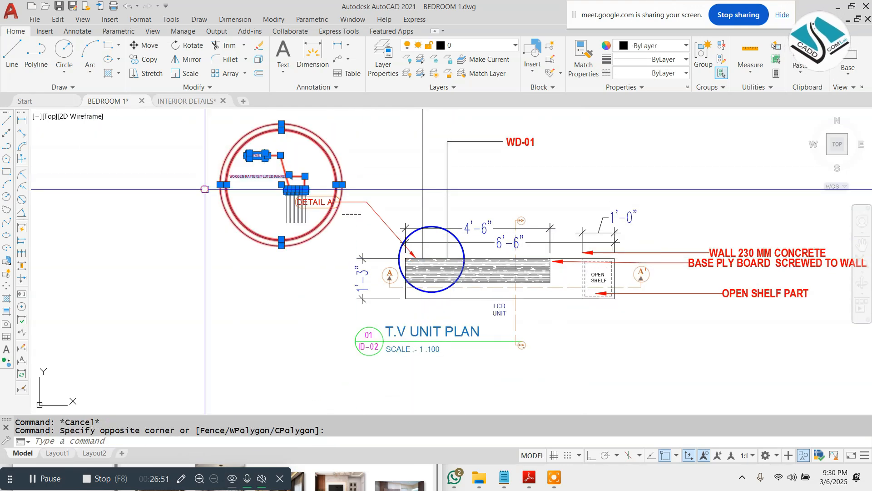
{"action": "scroll", "coordinate": [313, 233], "scroll_direction": "up", "scroll_amount": 2}
{"action": "left_click", "coordinate": [316, 195]}
{"action": "left_click", "coordinate": [214, 224]}
{"action": "scroll", "coordinate": [356, 250], "scroll_direction": "down", "scroll_amount": 2}
{"action": "type", "text": "m"}
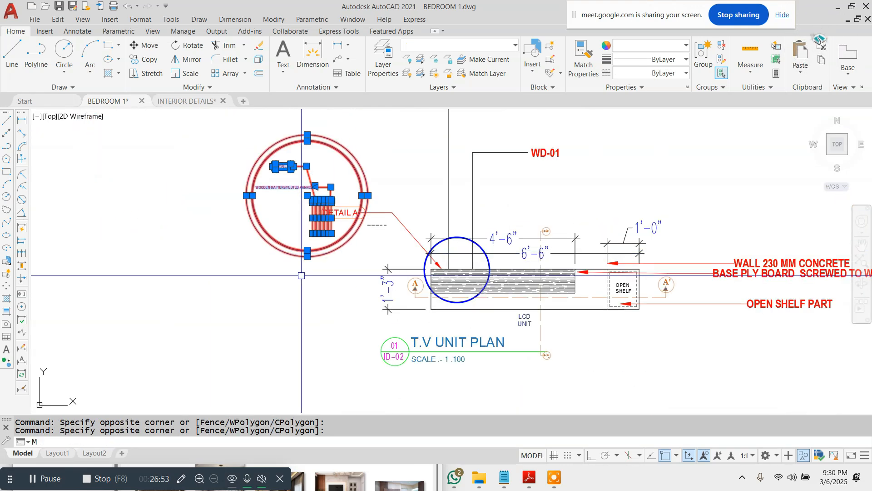
{"action": "key", "text": "Return"}
{"action": "left_click", "coordinate": [294, 277]}
{"action": "left_click", "coordinate": [287, 364]}
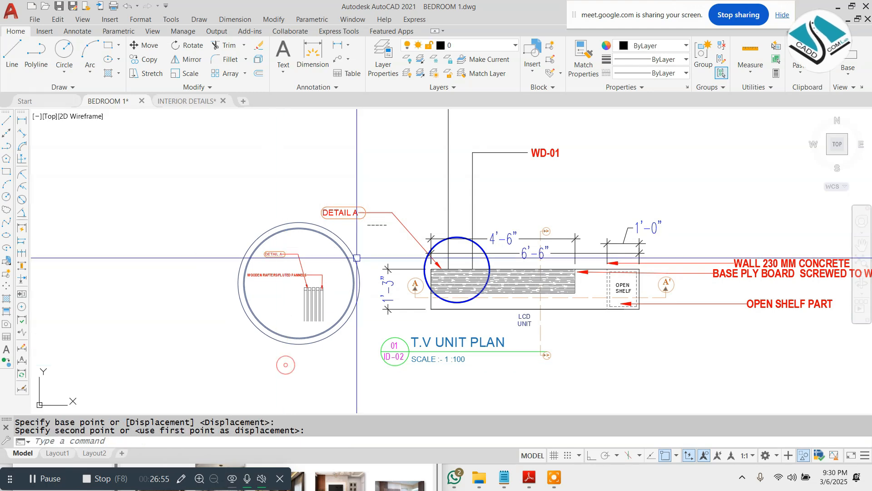
{"action": "key", "text": "Escape"}
{"action": "scroll", "coordinate": [418, 264], "scroll_direction": "down", "scroll_amount": 3}
{"action": "scroll", "coordinate": [400, 257], "scroll_direction": "up", "scroll_amount": 5}
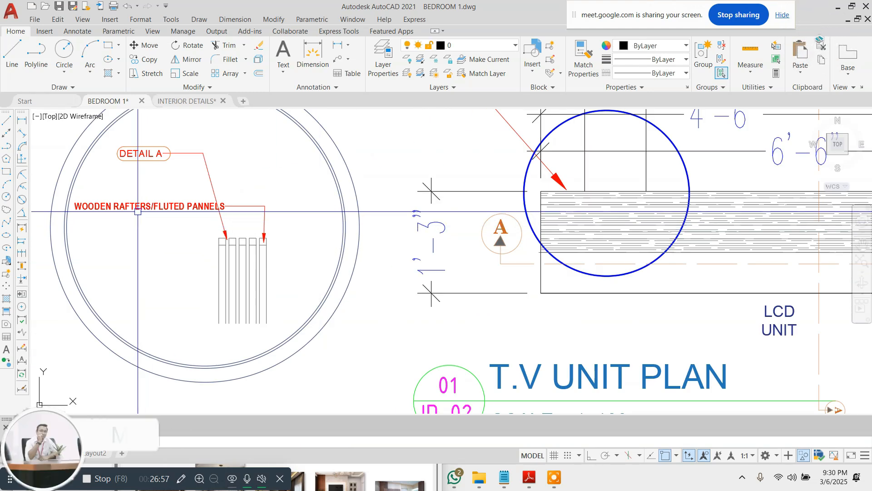
{"action": "scroll", "coordinate": [140, 209], "scroll_direction": "up", "scroll_amount": 2}
{"action": "scroll", "coordinate": [273, 218], "scroll_direction": "down", "scroll_amount": 2}
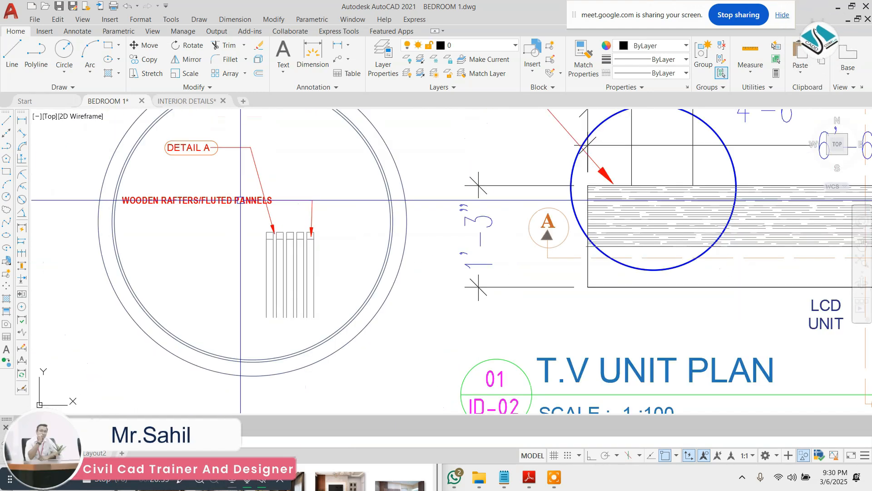
{"action": "scroll", "coordinate": [297, 219], "scroll_direction": "up", "scroll_amount": 3}
{"action": "scroll", "coordinate": [304, 242], "scroll_direction": "down", "scroll_amount": 5}
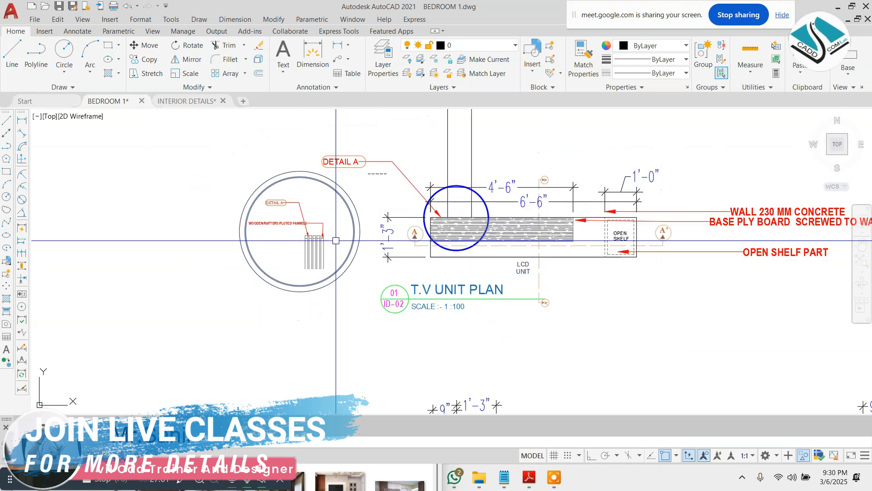
- End object isolation to bring back all the hidden drawings around the T.V. unit details
{"action": "scroll", "coordinate": [420, 243], "scroll_direction": "up", "scroll_amount": 2}
{"action": "scroll", "coordinate": [423, 242], "scroll_direction": "down", "scroll_amount": 2}
{"action": "scroll", "coordinate": [421, 247], "scroll_direction": "up", "scroll_amount": 2}
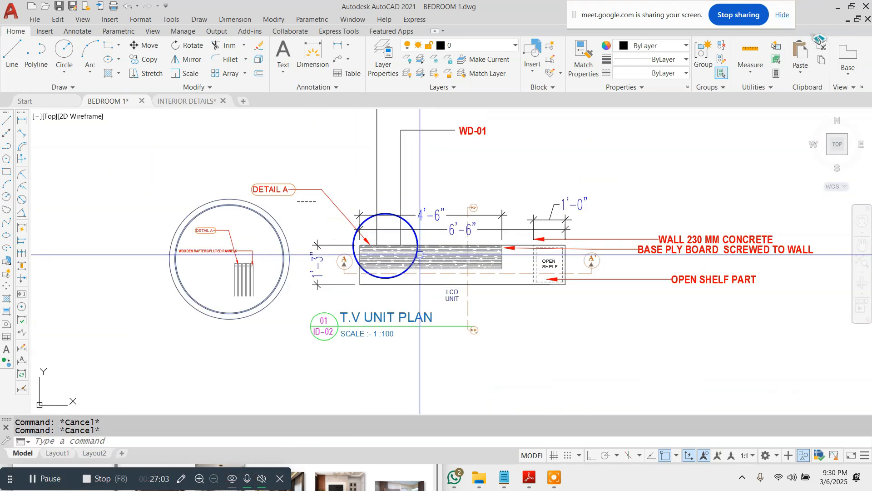
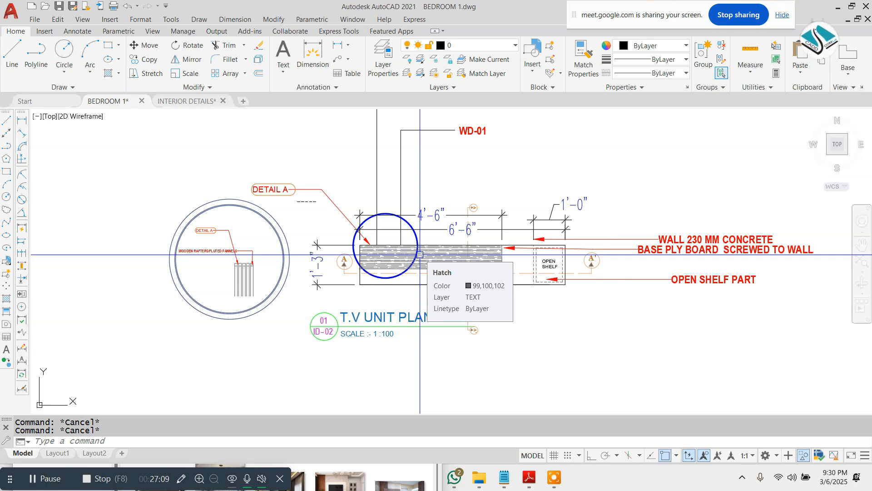
{"action": "scroll", "coordinate": [414, 218], "scroll_direction": "down", "scroll_amount": 8}
{"action": "scroll", "coordinate": [436, 183], "scroll_direction": "up", "scroll_amount": 4}
{"action": "scroll", "coordinate": [357, 291], "scroll_direction": "down", "scroll_amount": 2}
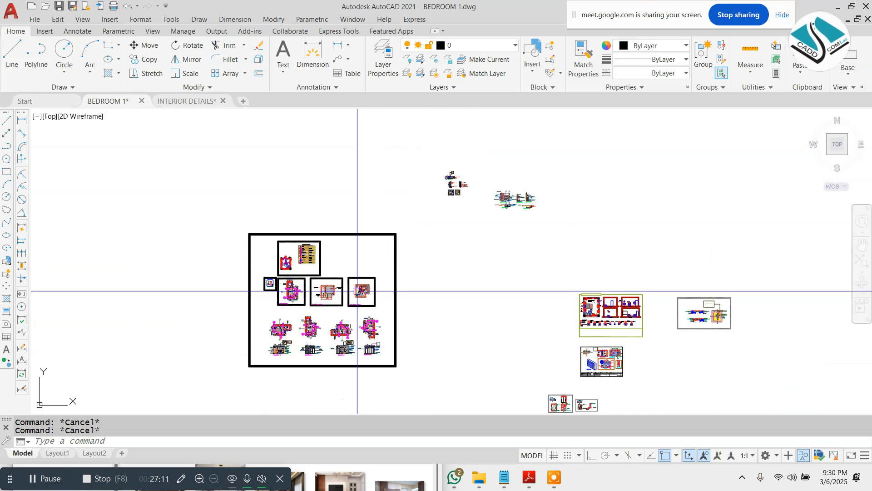
{"action": "scroll", "coordinate": [461, 191], "scroll_direction": "down", "scroll_amount": 5}
{"action": "scroll", "coordinate": [362, 150], "scroll_direction": "up", "scroll_amount": 2}
{"action": "right_click", "coordinate": [364, 153]}
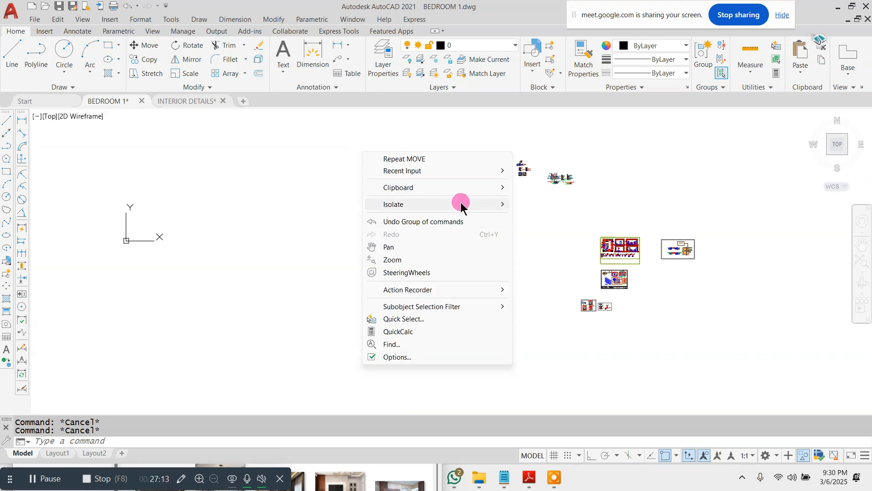
{"action": "left_click", "coordinate": [557, 232]}
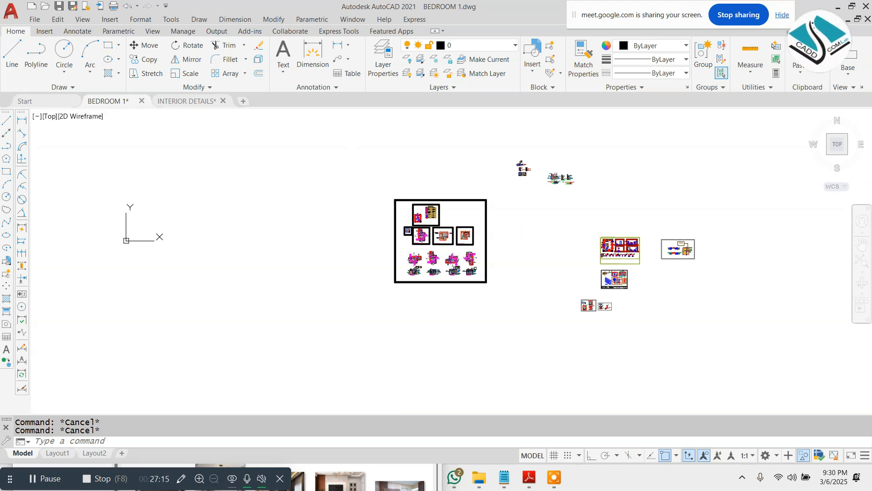
- Examine how the circular detail callouts are arranged on the typical long wall section and the boundary wall detail plan
{"action": "scroll", "coordinate": [163, 311], "scroll_direction": "up", "scroll_amount": 10}
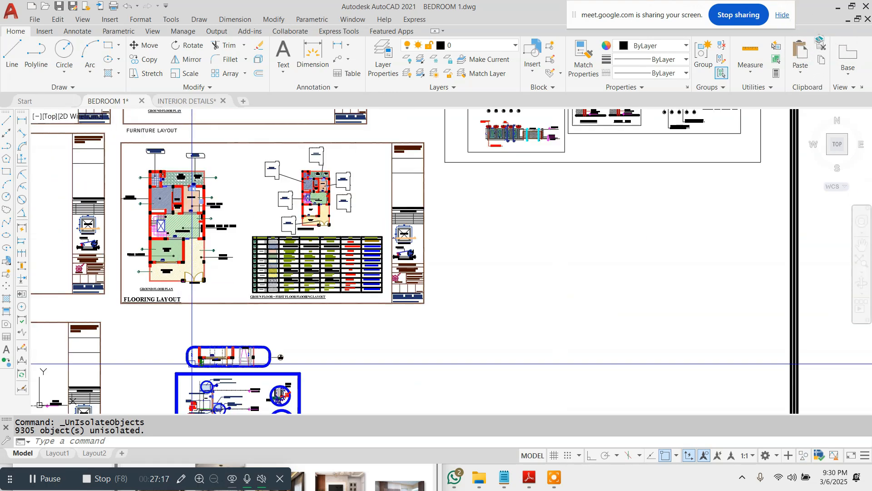
{"action": "scroll", "coordinate": [446, 233], "scroll_direction": "down", "scroll_amount": 5}
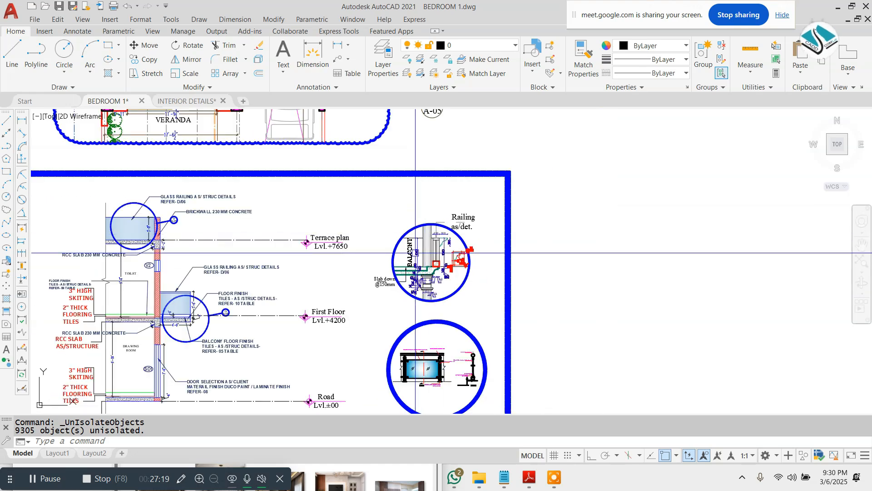
{"action": "scroll", "coordinate": [119, 241], "scroll_direction": "up", "scroll_amount": 6}
{"action": "scroll", "coordinate": [186, 158], "scroll_direction": "down", "scroll_amount": 8}
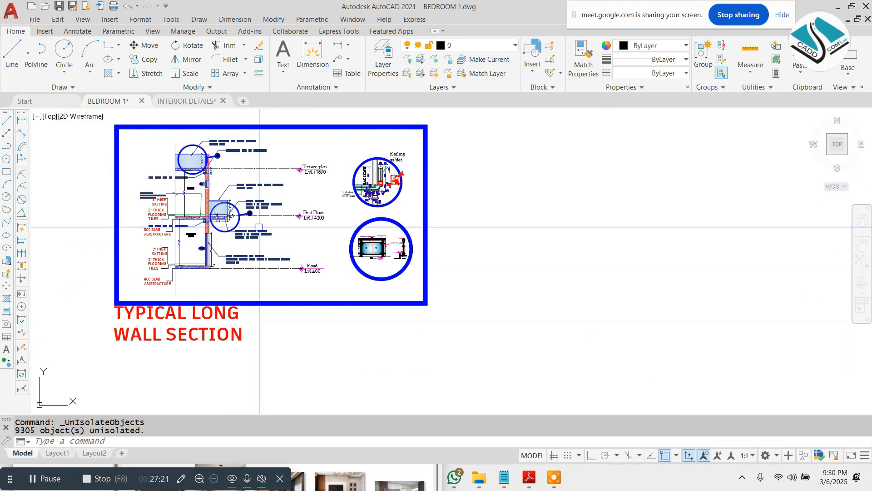
{"action": "scroll", "coordinate": [243, 217], "scroll_direction": "up", "scroll_amount": 6}
{"action": "scroll", "coordinate": [400, 214], "scroll_direction": "down", "scroll_amount": 5}
{"action": "scroll", "coordinate": [390, 215], "scroll_direction": "up", "scroll_amount": 3}
{"action": "scroll", "coordinate": [370, 272], "scroll_direction": "down", "scroll_amount": 6}
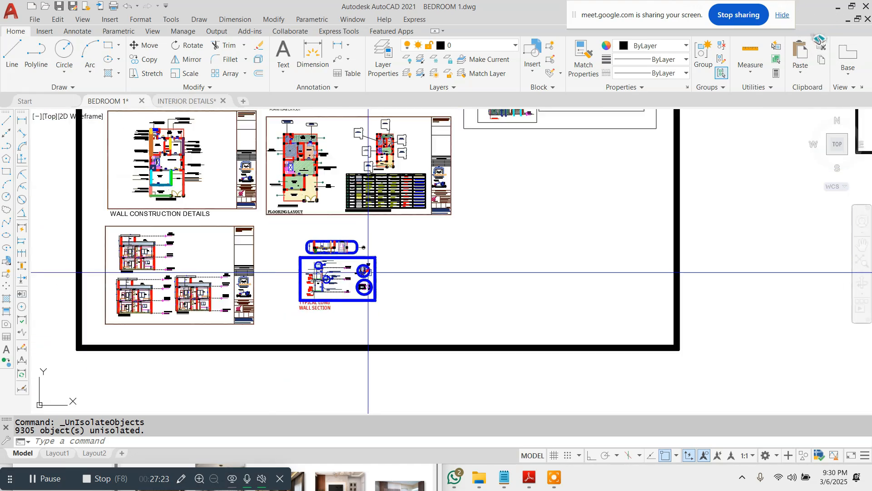
{"action": "scroll", "coordinate": [399, 255], "scroll_direction": "up", "scroll_amount": 9}
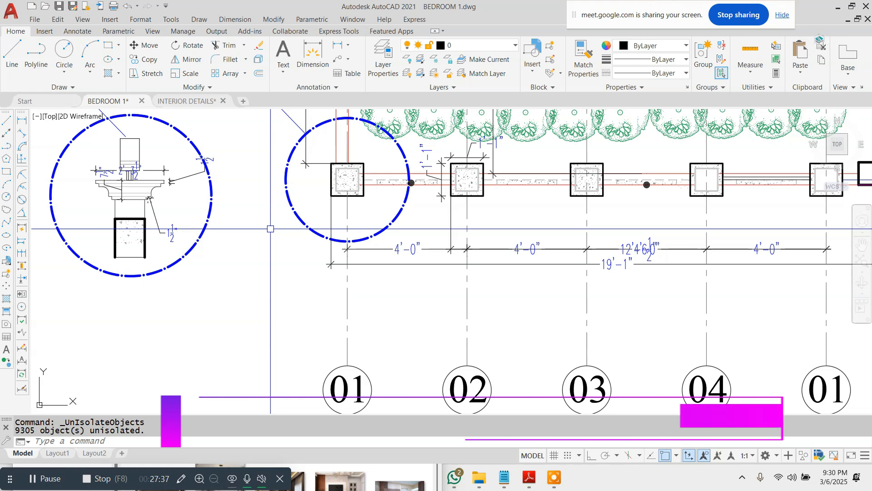
{"action": "scroll", "coordinate": [364, 140], "scroll_direction": "down", "scroll_amount": 10}
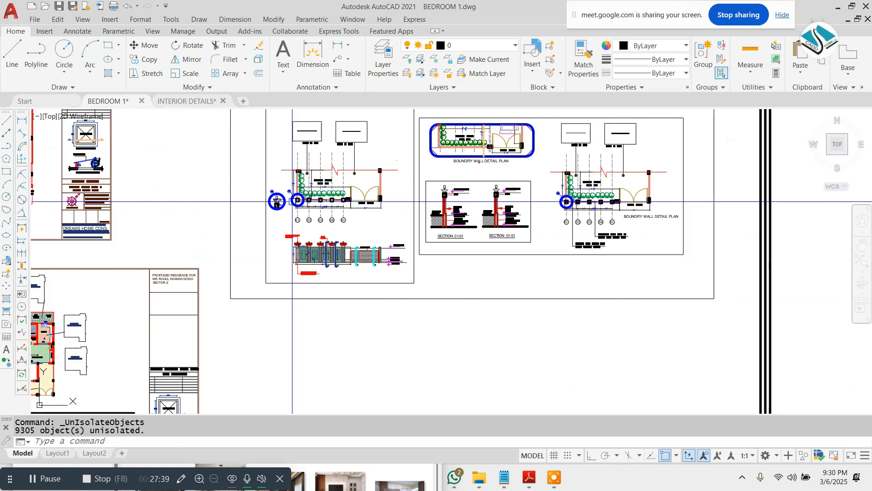
- Erase the entire spare set of blue-annotated T.V. unit drawings beside the current plan, sections and elevation
{"action": "key", "text": "Escape"}
{"action": "scroll", "coordinate": [472, 201], "scroll_direction": "up", "scroll_amount": 2}
{"action": "key", "text": "Escape"}
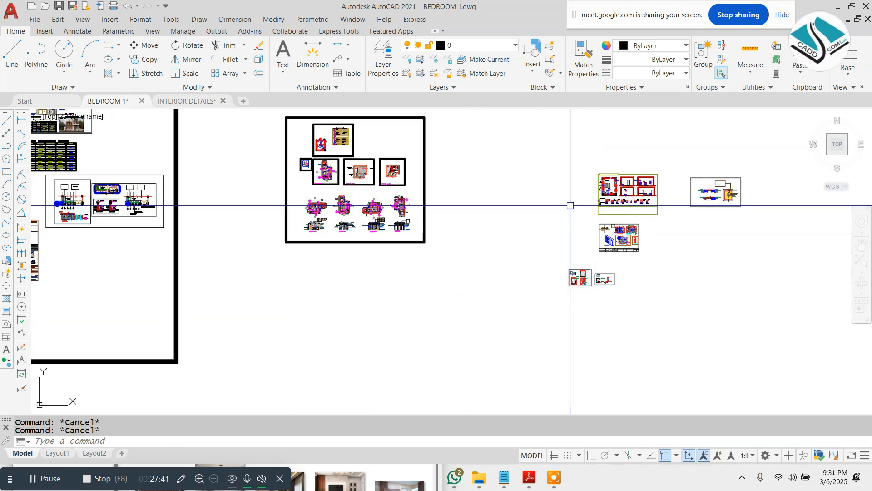
{"action": "scroll", "coordinate": [423, 199], "scroll_direction": "down", "scroll_amount": 2}
{"action": "scroll", "coordinate": [481, 127], "scroll_direction": "up", "scroll_amount": 5}
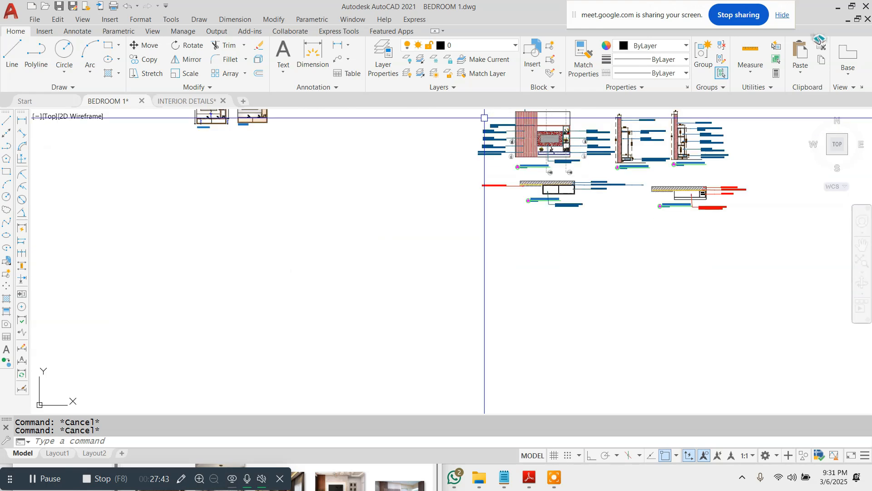
{"action": "scroll", "coordinate": [389, 187], "scroll_direction": "down", "scroll_amount": 2}
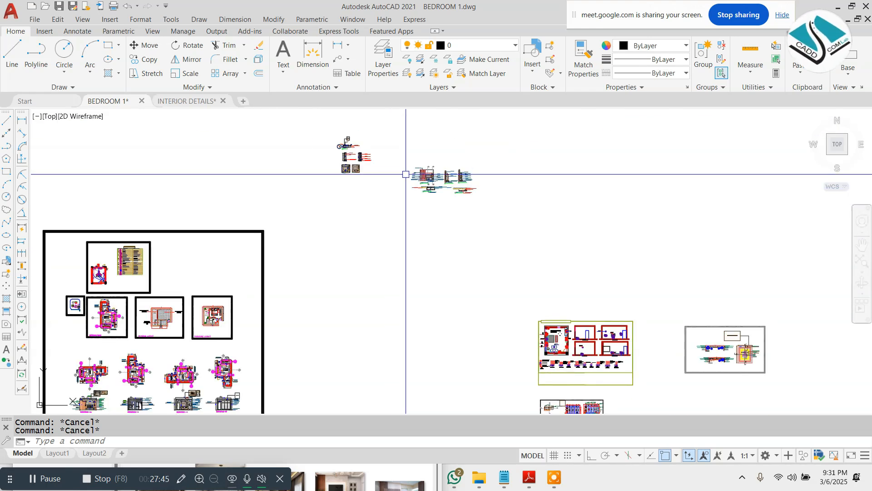
{"action": "scroll", "coordinate": [391, 140], "scroll_direction": "up", "scroll_amount": 3}
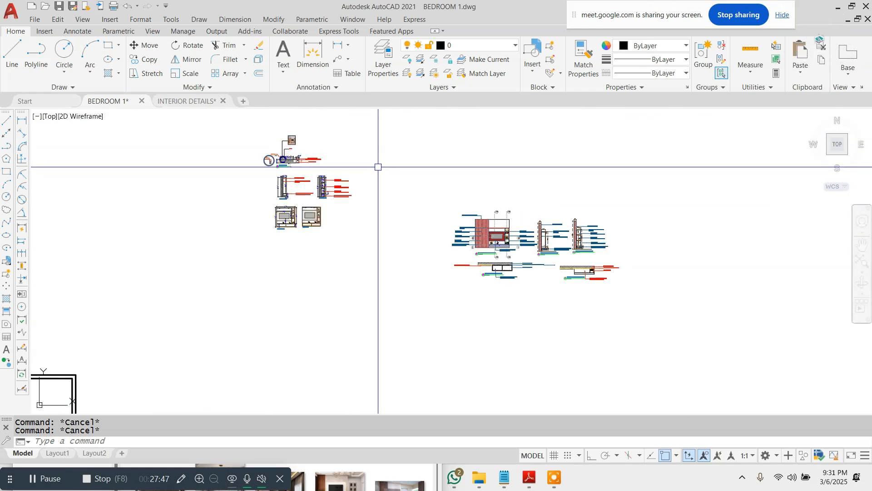
{"action": "scroll", "coordinate": [378, 167], "scroll_direction": "up", "scroll_amount": 2}
{"action": "left_click", "coordinate": [772, 211]}
{"action": "left_click", "coordinate": [564, 333]}
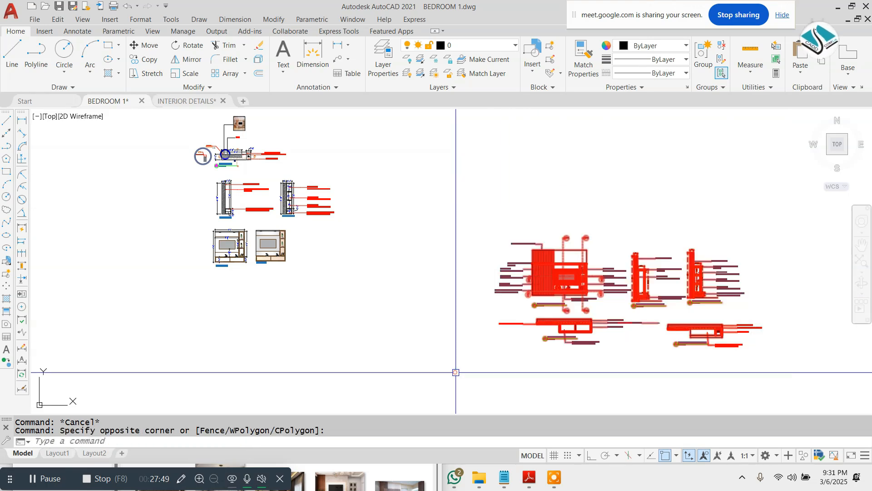
{"action": "type", "text": "e"}
{"action": "key", "text": "Return"}
{"action": "key", "text": "Escape"}
- Move the interior reference photo from above the T.V UNIT PLAN to the empty area right of SECTION-C-C'
{"action": "scroll", "coordinate": [211, 136], "scroll_direction": "up", "scroll_amount": 2}
{"action": "scroll", "coordinate": [277, 180], "scroll_direction": "up", "scroll_amount": 4}
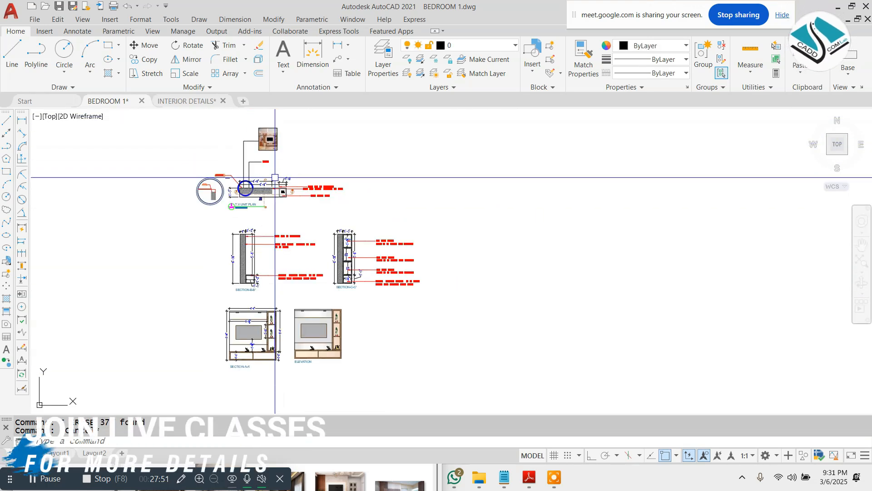
{"action": "left_click", "coordinate": [277, 180]}
{"action": "type", "text": "m"}
{"action": "key", "text": "Return"}
{"action": "left_click", "coordinate": [308, 186]}
{"action": "scroll", "coordinate": [282, 141], "scroll_direction": "down", "scroll_amount": 6}
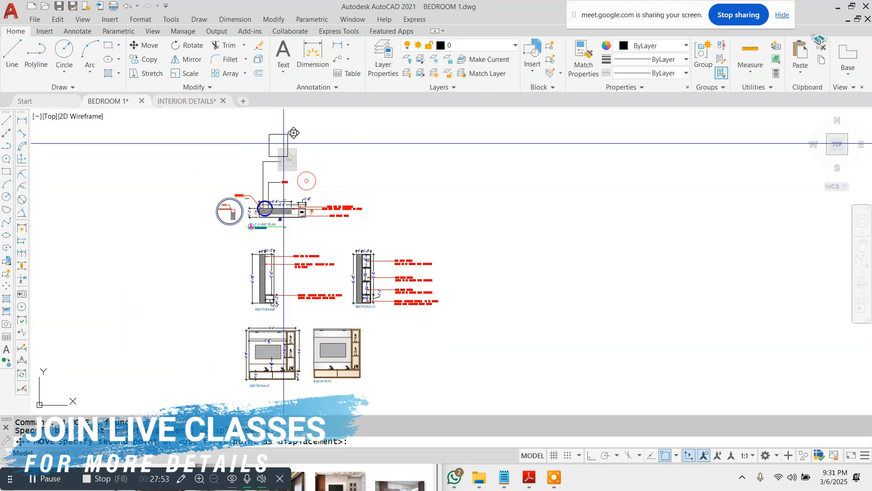
{"action": "left_click", "coordinate": [425, 232]}
- Scale up the interior reference photo about its centre until it is taller than the adjacent section drawings
{"action": "scroll", "coordinate": [424, 232], "scroll_direction": "up", "scroll_amount": 4}
{"action": "left_click", "coordinate": [423, 232]}
{"action": "left_click", "coordinate": [398, 240]}
{"action": "type", "text": "sc"}
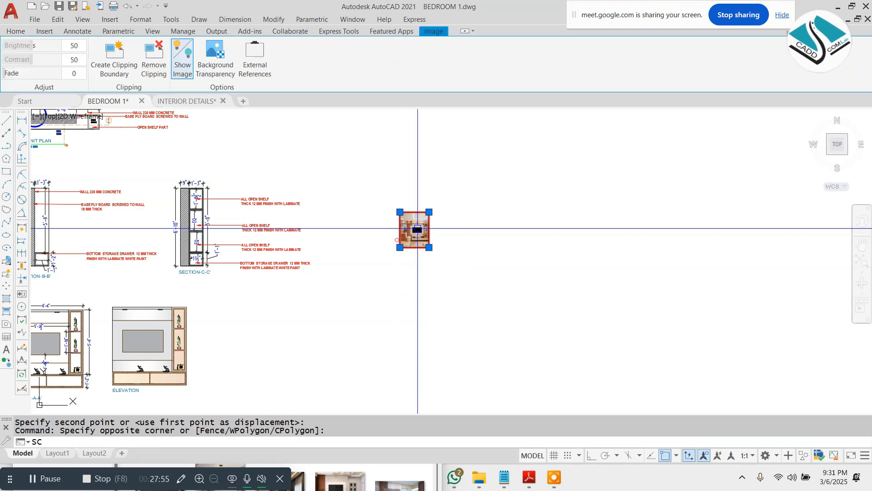
{"action": "key", "text": "Return"}
{"action": "left_click", "coordinate": [417, 229]}
{"action": "left_click", "coordinate": [479, 228]}
{"action": "scroll", "coordinate": [369, 223], "scroll_direction": "down", "scroll_amount": 4}
{"action": "key", "text": "Escape"}
{"action": "scroll", "coordinate": [286, 203], "scroll_direction": "up", "scroll_amount": 4}
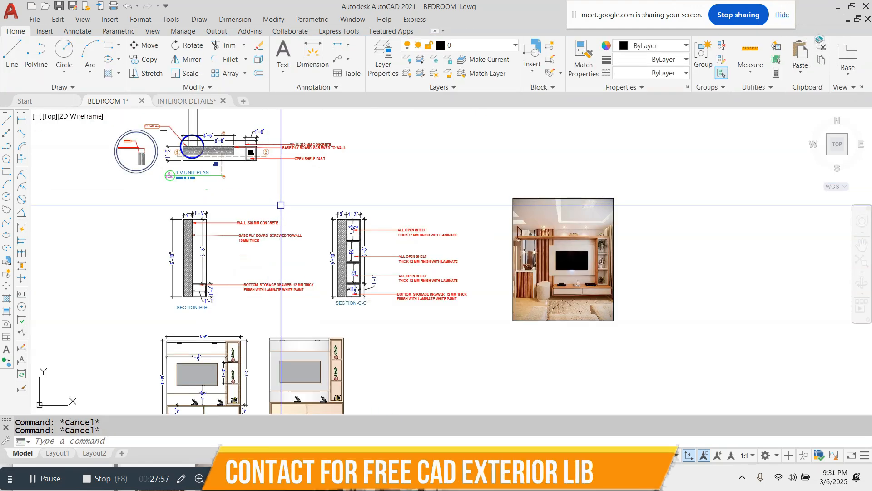
- Move the enlarged reference photo slightly up and closer to the SECTION-C-C' notes
{"action": "scroll", "coordinate": [425, 211], "scroll_direction": "down", "scroll_amount": 4}
{"action": "scroll", "coordinate": [424, 208], "scroll_direction": "up", "scroll_amount": 2}
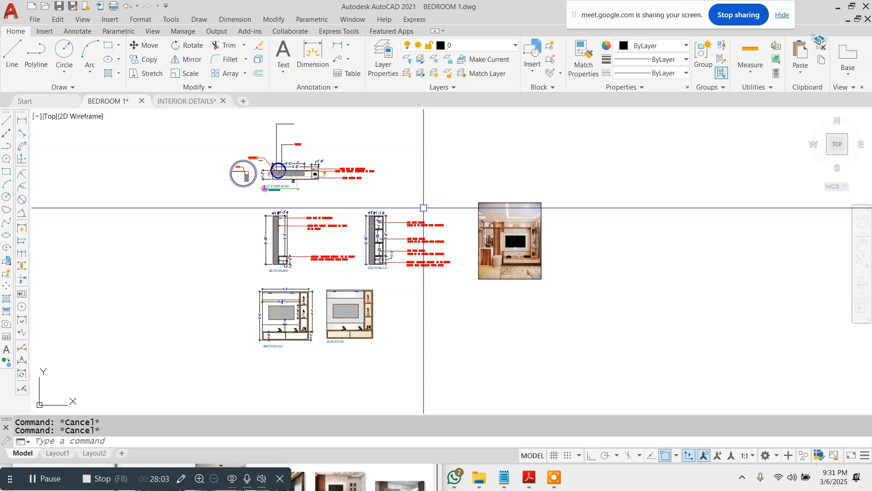
{"action": "scroll", "coordinate": [443, 314], "scroll_direction": "up", "scroll_amount": 2}
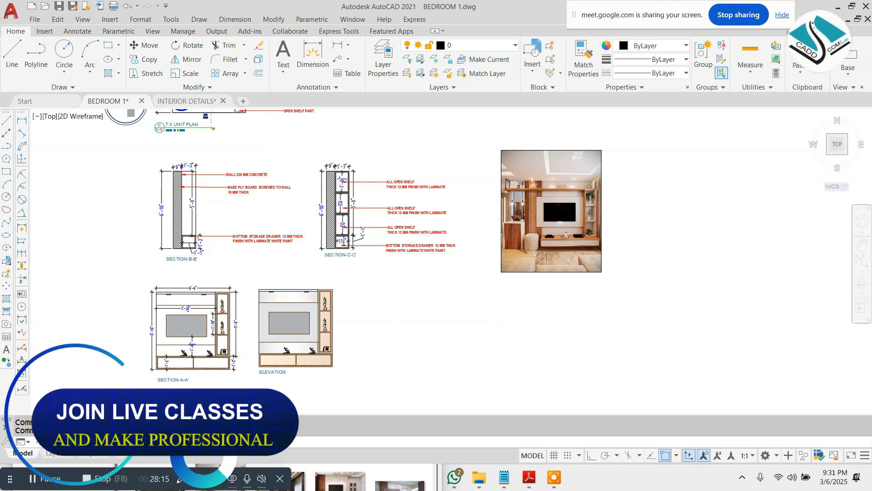
{"action": "scroll", "coordinate": [280, 200], "scroll_direction": "down", "scroll_amount": 2}
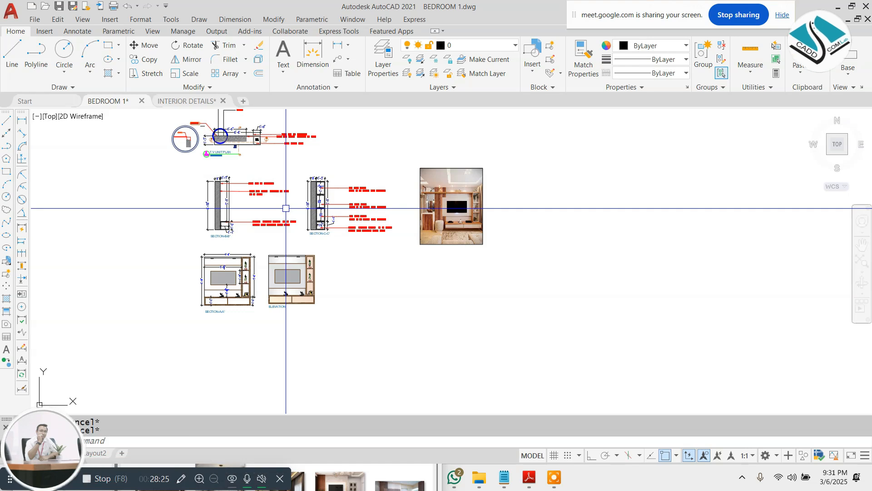
{"action": "scroll", "coordinate": [511, 203], "scroll_direction": "up", "scroll_amount": 4}
{"action": "left_click", "coordinate": [469, 172]}
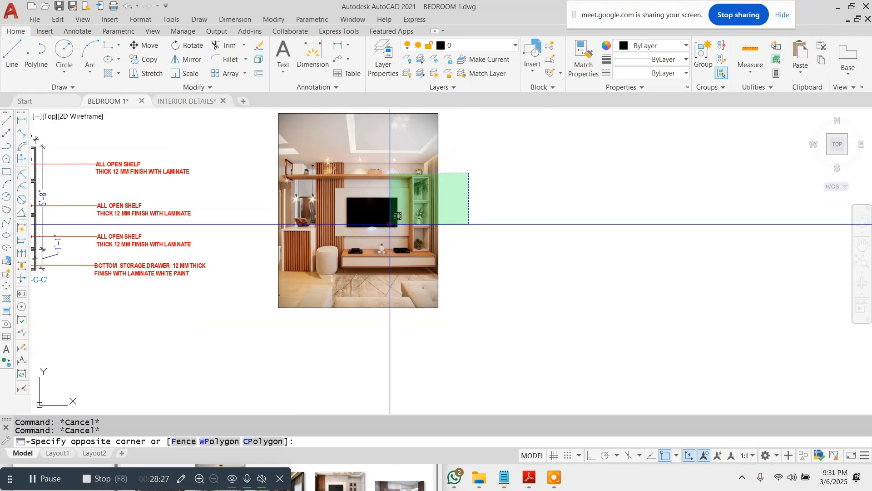
{"action": "left_click", "coordinate": [390, 224]}
{"action": "type", "text": "m"}
{"action": "key", "text": "space"}
{"action": "left_click", "coordinate": [383, 211]}
{"action": "scroll", "coordinate": [369, 196], "scroll_direction": "down", "scroll_amount": 5}
{"action": "key", "text": "Escape"}
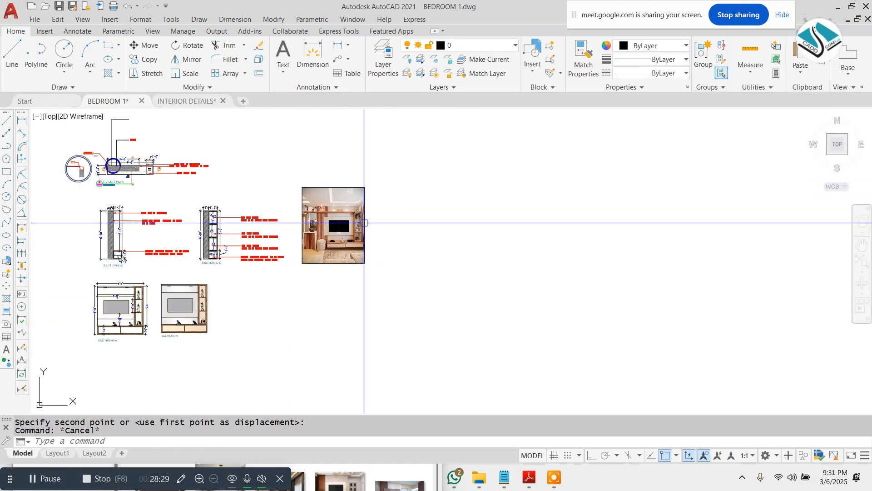
- Change the drafting settings' grid snap type to isometric snap
{"action": "scroll", "coordinate": [364, 221], "scroll_direction": "up", "scroll_amount": 3}
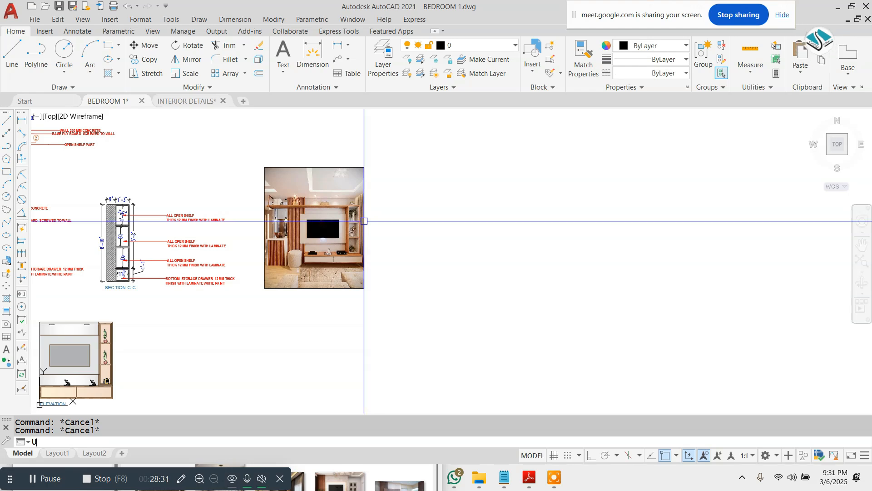
{"action": "type", "text": "DS"}
{"action": "key", "text": "Return"}
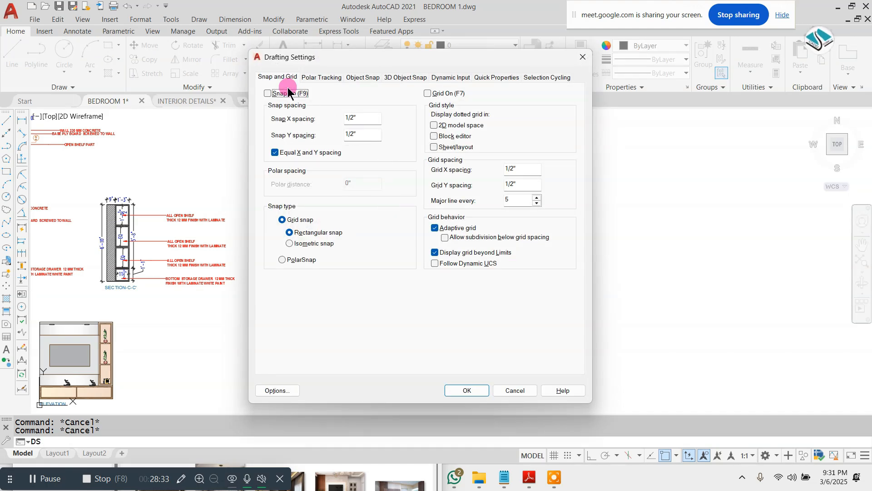
{"action": "left_click", "coordinate": [310, 244]}
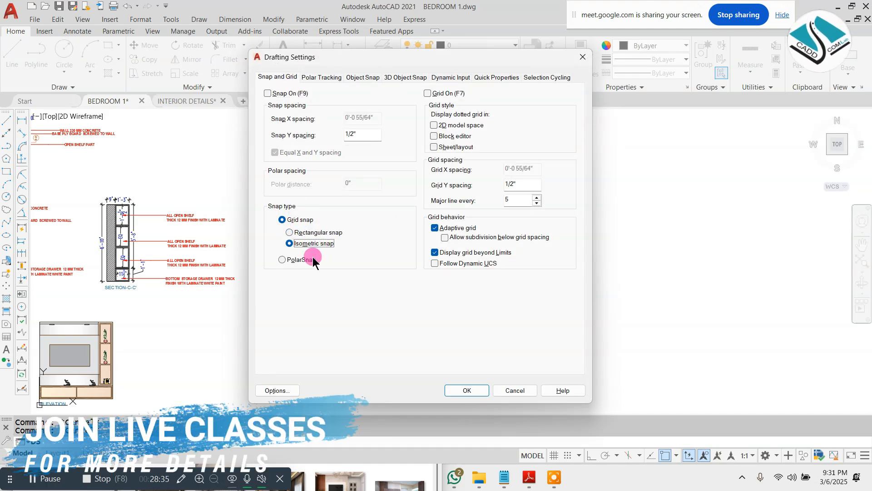
{"action": "left_click", "coordinate": [467, 390]}
- With Ortho on, draw a closed isometric wall outline 10' long and 7' high below and to the right of the reference photo
{"action": "scroll", "coordinate": [345, 256], "scroll_direction": "up", "scroll_amount": 2}
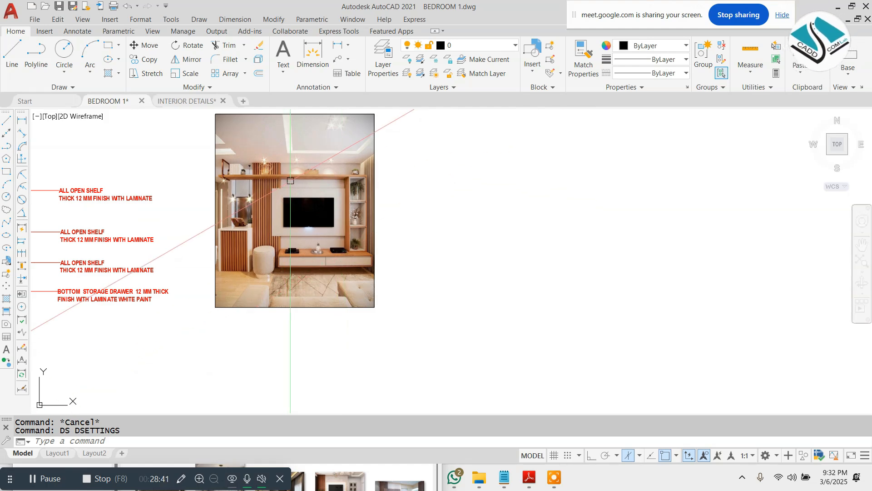
{"action": "scroll", "coordinate": [290, 181], "scroll_direction": "down", "scroll_amount": 5}
{"action": "scroll", "coordinate": [200, 190], "scroll_direction": "up", "scroll_amount": 7}
{"action": "scroll", "coordinate": [204, 220], "scroll_direction": "down", "scroll_amount": 7}
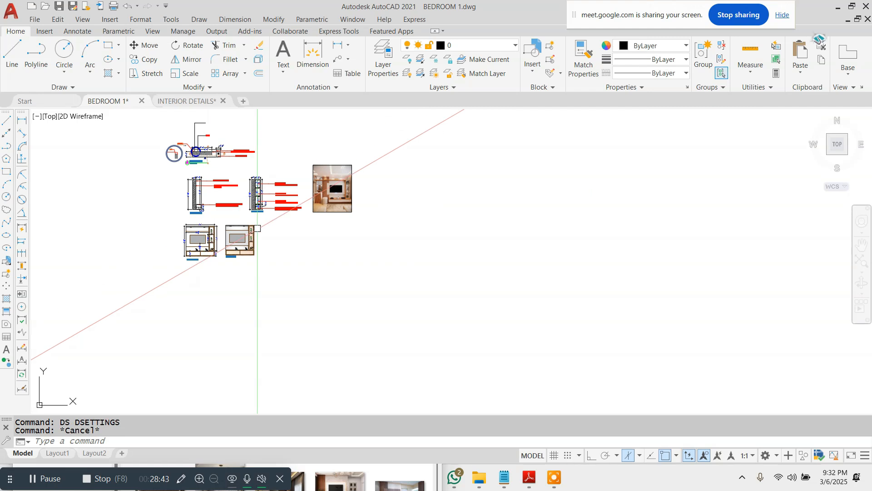
{"action": "scroll", "coordinate": [368, 213], "scroll_direction": "up", "scroll_amount": 4}
{"action": "left_click", "coordinate": [390, 282]}
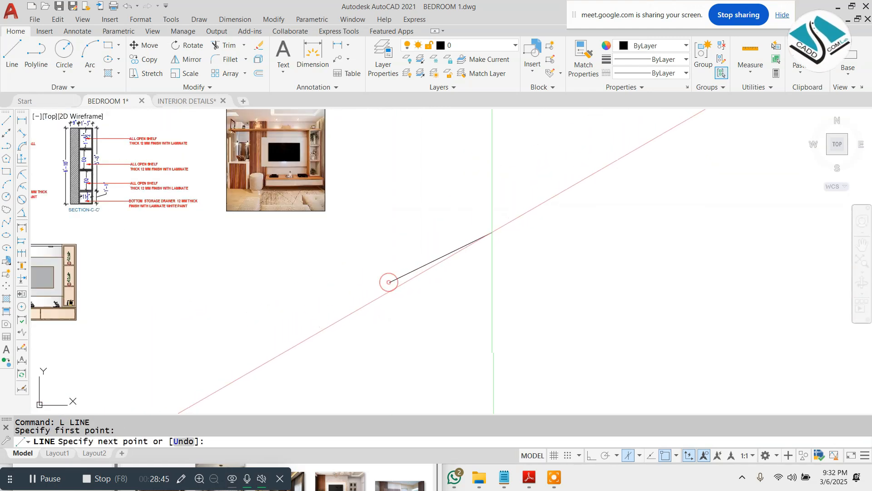
{"action": "left_click", "coordinate": [593, 457]}
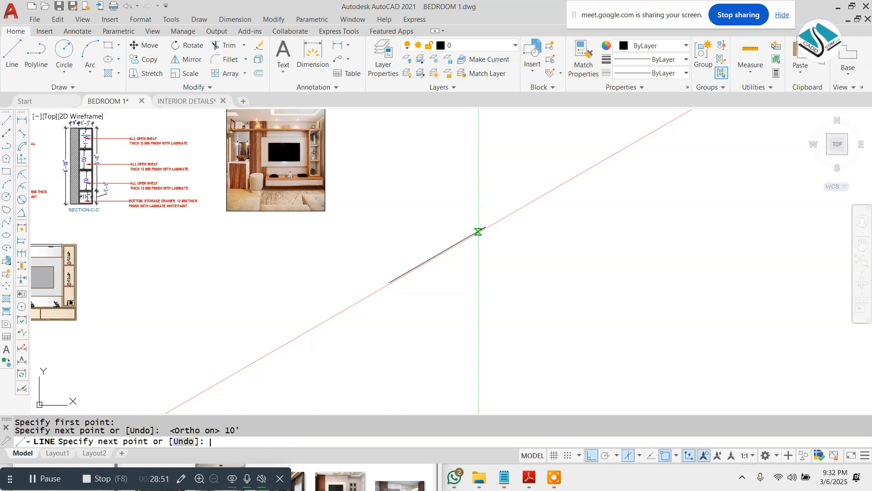
{"action": "scroll", "coordinate": [492, 227], "scroll_direction": "down", "scroll_amount": 2}
{"action": "scroll", "coordinate": [498, 178], "scroll_direction": "up", "scroll_amount": 2}
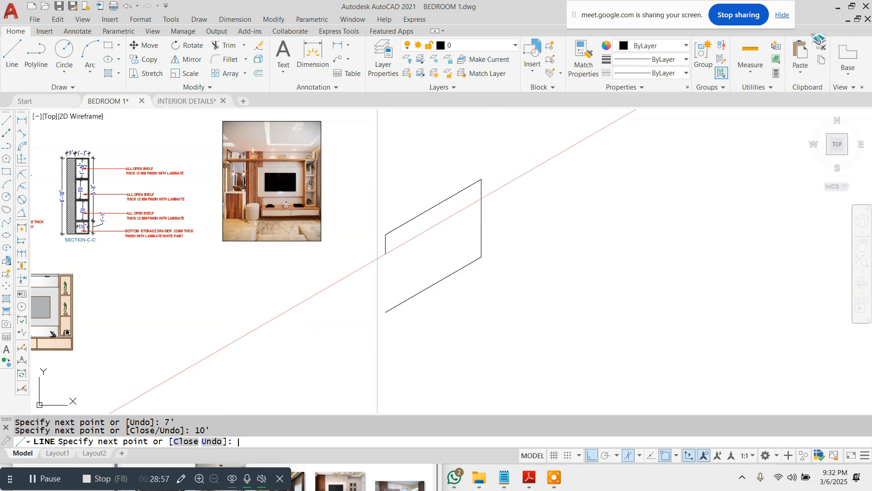
{"action": "left_click", "coordinate": [385, 312]}
{"action": "key", "text": "Escape"}
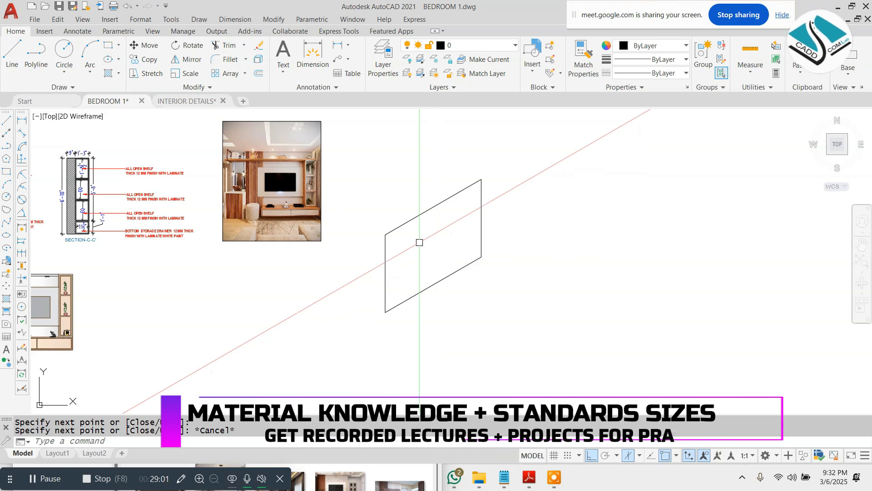
{"action": "scroll", "coordinate": [282, 153], "scroll_direction": "up", "scroll_amount": 6}
{"action": "scroll", "coordinate": [283, 151], "scroll_direction": "down", "scroll_amount": 4}
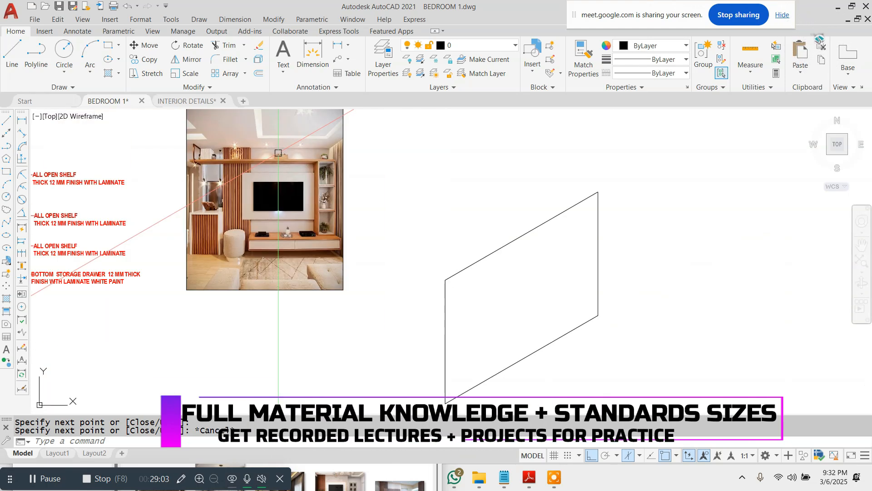
- Copy the wall outline's upper edge 9" back along the left isoplane to start the wall thickness
{"action": "scroll", "coordinate": [516, 275], "scroll_direction": "down", "scroll_amount": 2}
{"action": "scroll", "coordinate": [516, 275], "scroll_direction": "up", "scroll_amount": 2}
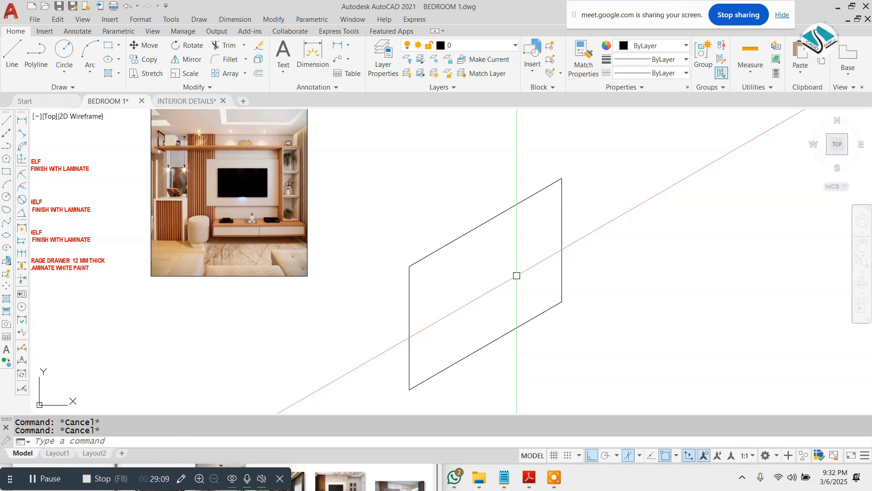
{"action": "left_click", "coordinate": [481, 196]}
{"action": "left_click", "coordinate": [441, 259]}
{"action": "type", "text": "co"}
{"action": "key", "text": "Return"}
{"action": "left_click", "coordinate": [441, 260]}
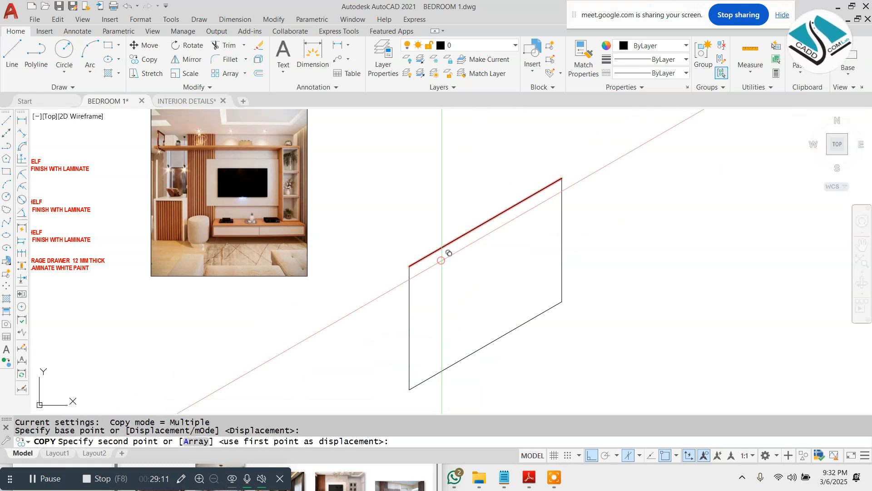
{"action": "key", "text": "F5"}
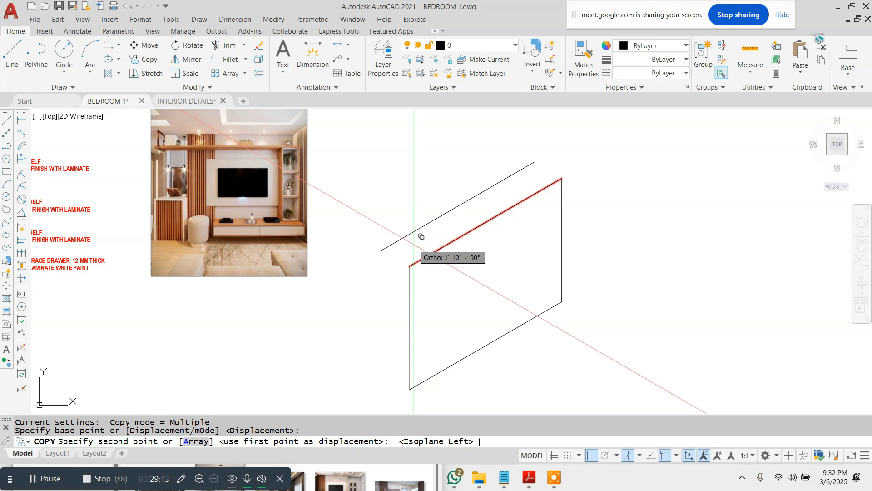
{"action": "type", "text": "9"}
{"action": "key", "text": "Return"}
{"action": "key", "text": "Escape"}
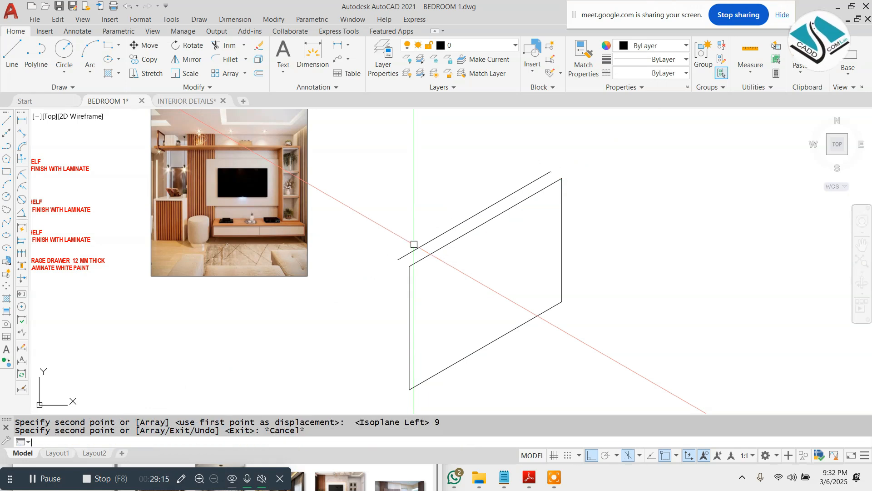
- Copy the wall outline's near vertical edge 9" back to meet the copied upper edge
{"action": "key", "text": "Escape"}
{"action": "left_click", "coordinate": [444, 284]}
{"action": "left_click", "coordinate": [293, 332]}
{"action": "type", "text": "co"}
{"action": "key", "text": "Return"}
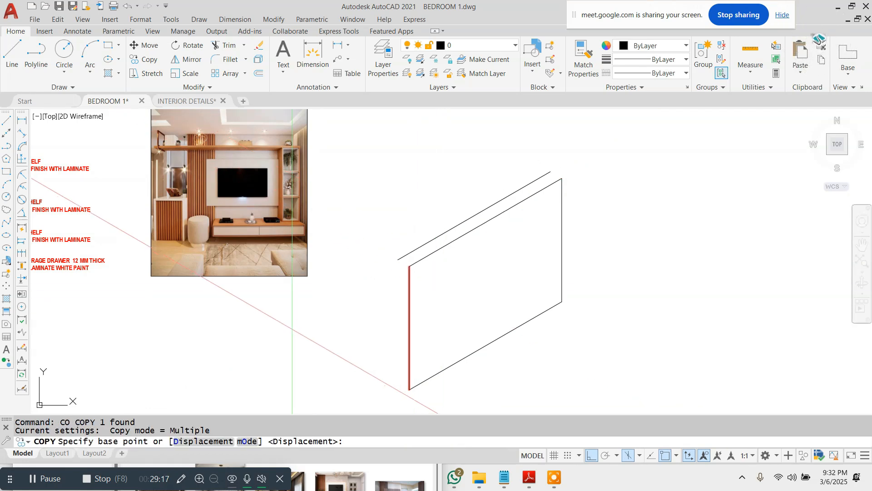
{"action": "left_click", "coordinate": [292, 331]}
{"action": "type", "text": "9"}
{"action": "key", "text": "Return"}
{"action": "key", "text": "Escape"}
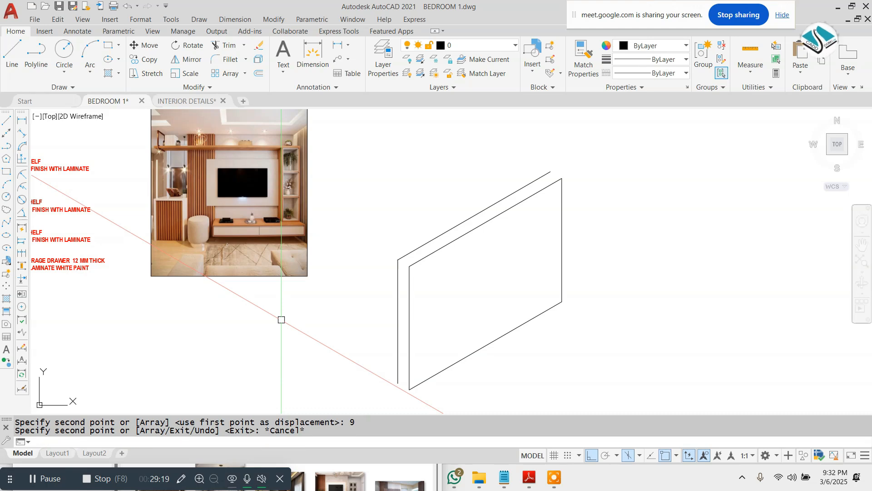
- Draw a short line joining the front and back edges at the wall's near upper corner
{"action": "type", "text": "l"}
{"action": "key", "text": "Return"}
{"action": "scroll", "coordinate": [392, 245], "scroll_direction": "up", "scroll_amount": 4}
{"action": "left_click", "coordinate": [408, 283]}
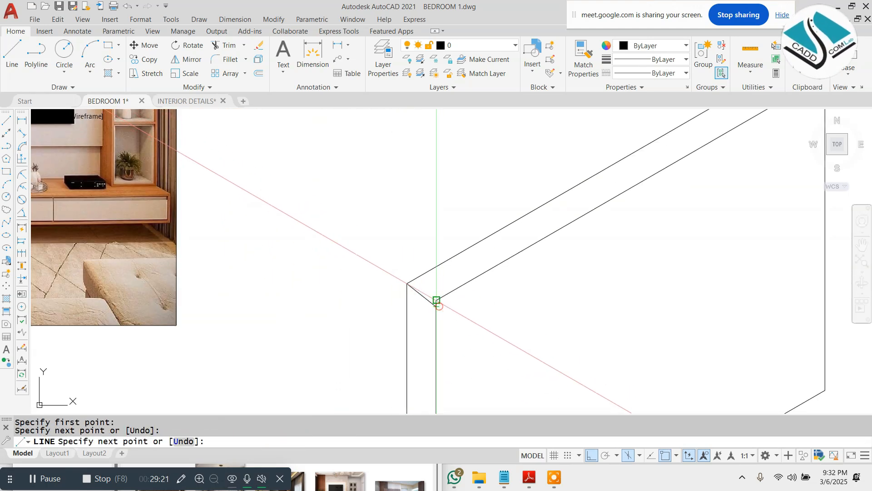
{"action": "key", "text": "ctrl+z"}
{"action": "left_click", "coordinate": [436, 300]}
{"action": "key", "text": "Escape"}
{"action": "scroll", "coordinate": [345, 245], "scroll_direction": "down", "scroll_amount": 4}
{"action": "scroll", "coordinate": [507, 181], "scroll_direction": "up", "scroll_amount": 4}
- Close the wall thickness with short connecting lines at the far upper corner and the near lower corner
{"action": "key", "text": "Return"}
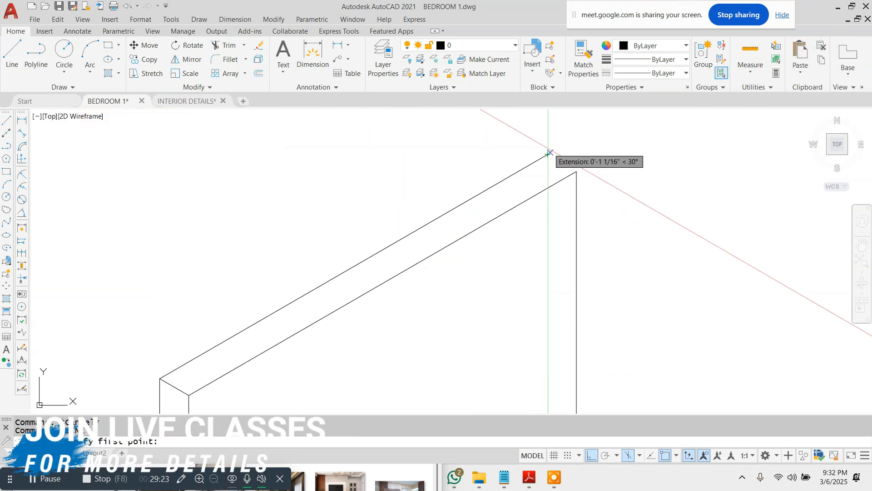
{"action": "left_click", "coordinate": [550, 153]}
{"action": "left_click", "coordinate": [576, 171]}
{"action": "key", "text": "Return"}
{"action": "left_click", "coordinate": [549, 155]}
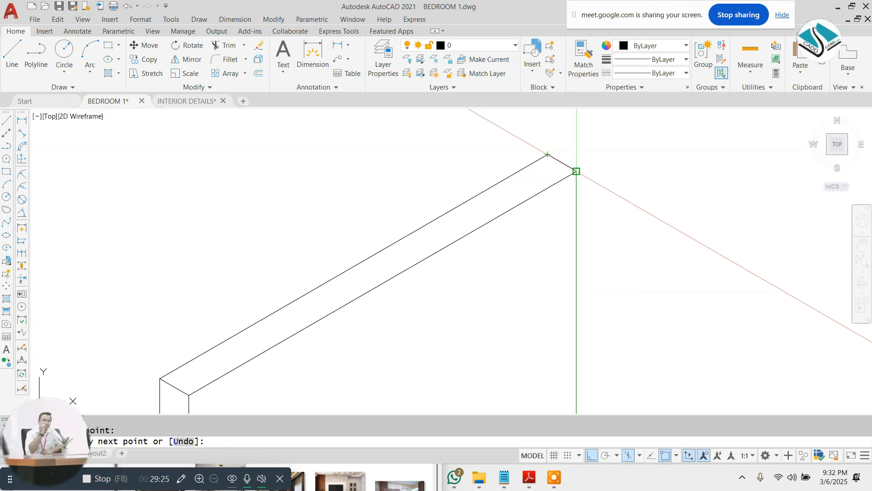
{"action": "left_click", "coordinate": [576, 171]}
{"action": "key", "text": "Escape"}
{"action": "scroll", "coordinate": [553, 149], "scroll_direction": "down", "scroll_amount": 4}
{"action": "scroll", "coordinate": [465, 274], "scroll_direction": "up", "scroll_amount": 4}
{"action": "key", "text": "Return"}
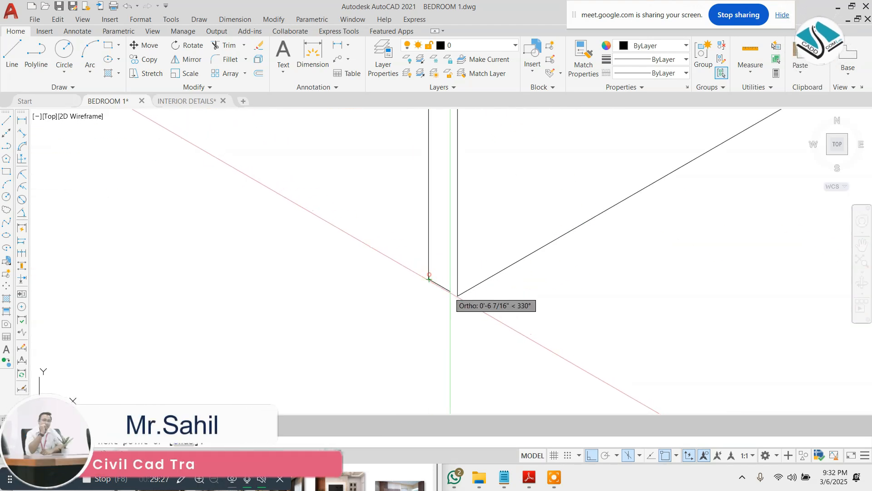
{"action": "scroll", "coordinate": [455, 296], "scroll_direction": "down", "scroll_amount": 3}
{"action": "scroll", "coordinate": [447, 308], "scroll_direction": "up", "scroll_amount": 2}
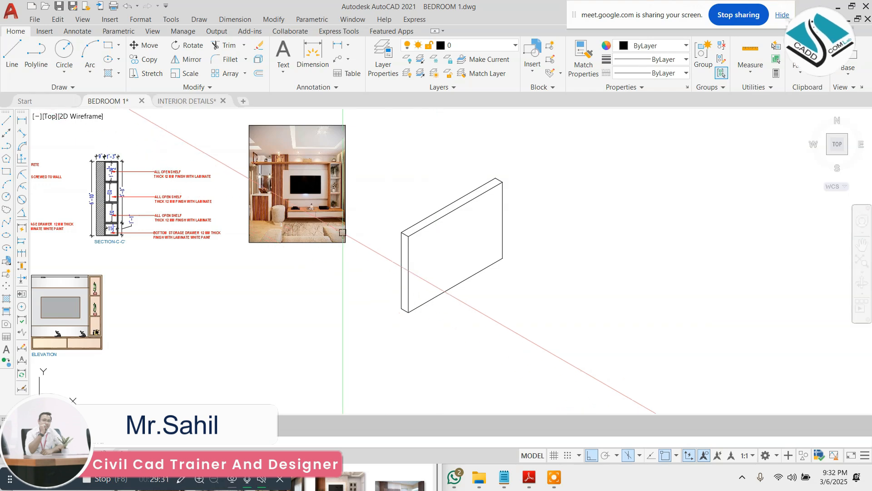
- Copy the wall's lower front edge 3" upward to mark the underside of the floating drawer unit
{"action": "scroll", "coordinate": [322, 222], "scroll_direction": "up", "scroll_amount": 4}
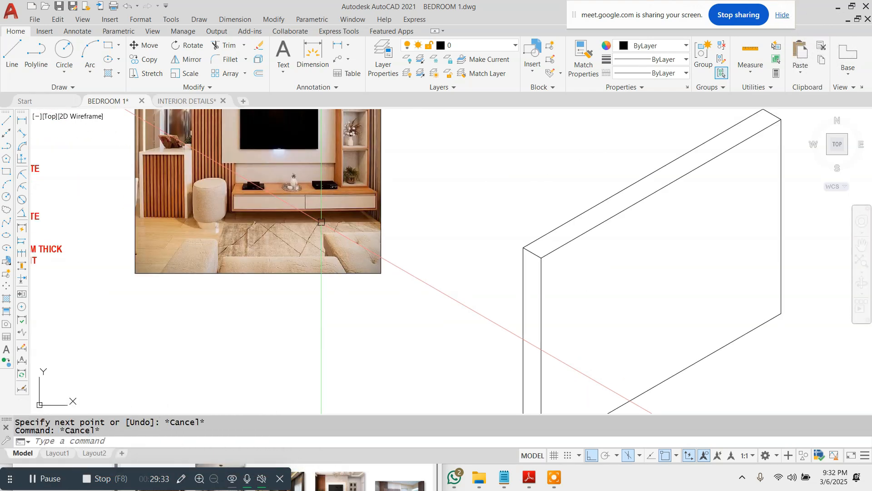
{"action": "scroll", "coordinate": [316, 221], "scroll_direction": "up", "scroll_amount": 4}
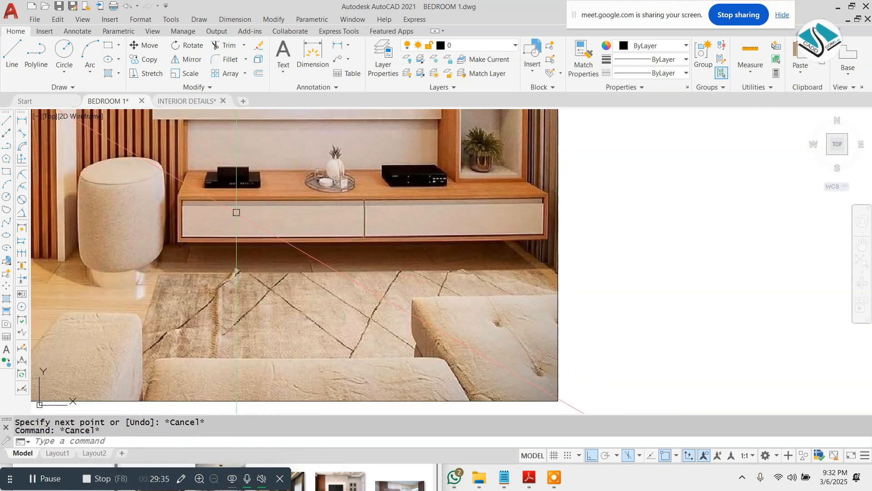
{"action": "scroll", "coordinate": [236, 212], "scroll_direction": "down", "scroll_amount": 5}
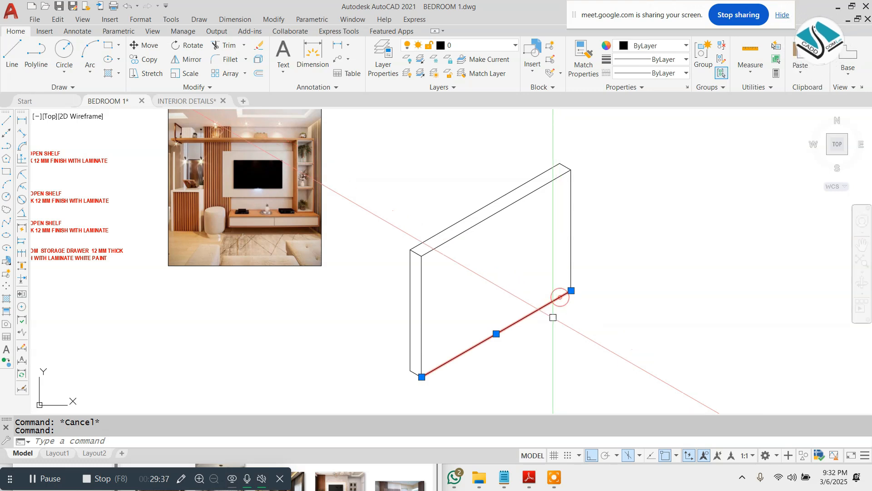
{"action": "type", "text": "o"}
{"action": "key", "text": "Return"}
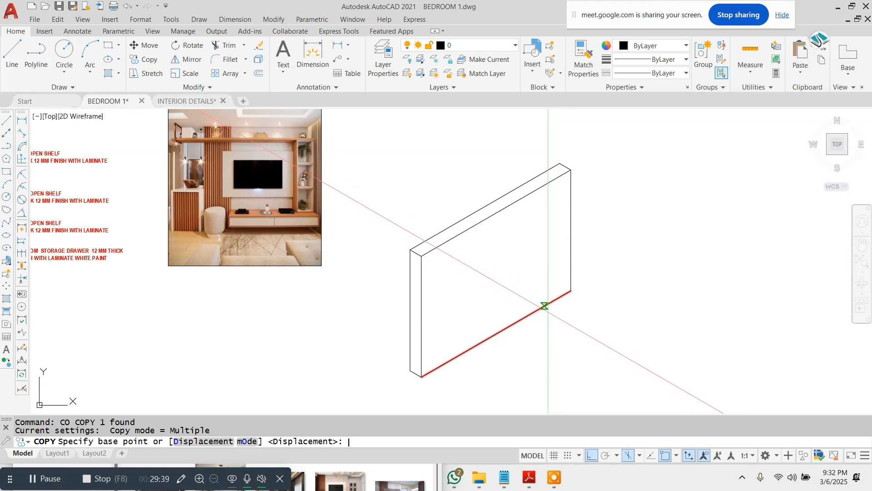
{"action": "left_click", "coordinate": [547, 309]}
{"action": "type", "text": "3"}
{"action": "key", "text": "Return"}
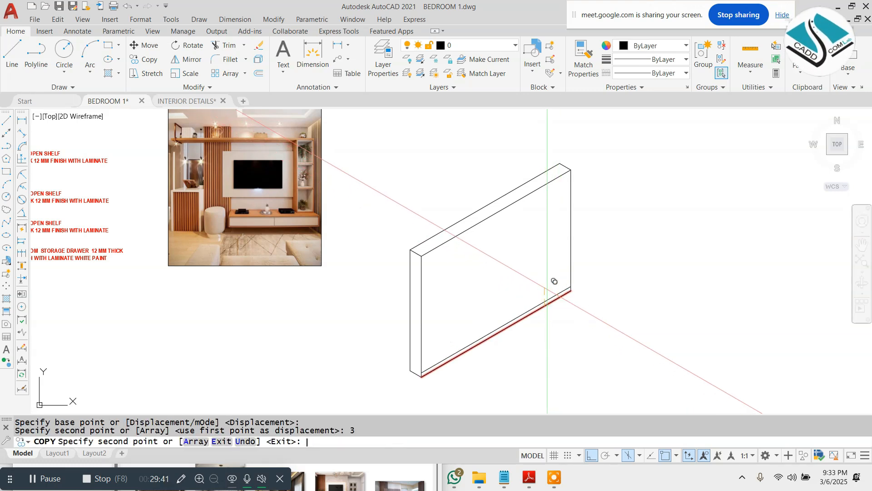
{"action": "key", "text": "Escape"}
- Draw the drawer unit's base from the raised line's far end, 14" outward, 6' along the wall, and back across the wall line
{"action": "scroll", "coordinate": [550, 291], "scroll_direction": "up", "scroll_amount": 2}
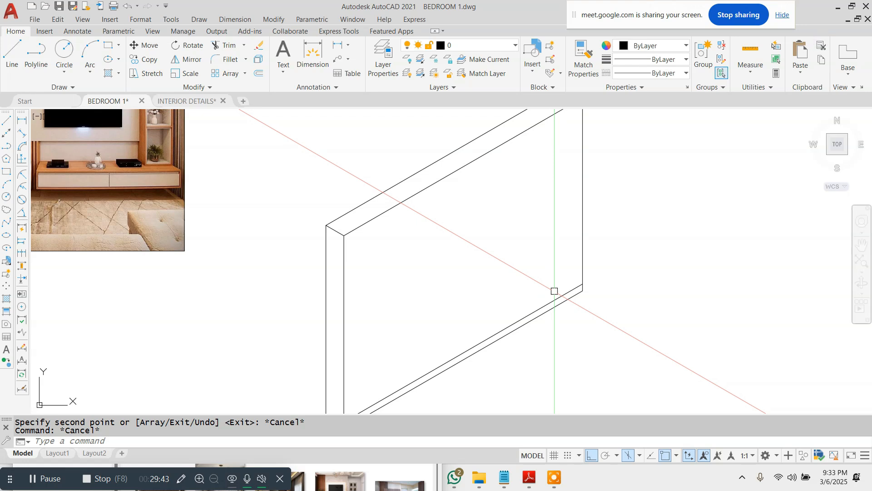
{"action": "type", "text": "l"}
{"action": "key", "text": "Return"}
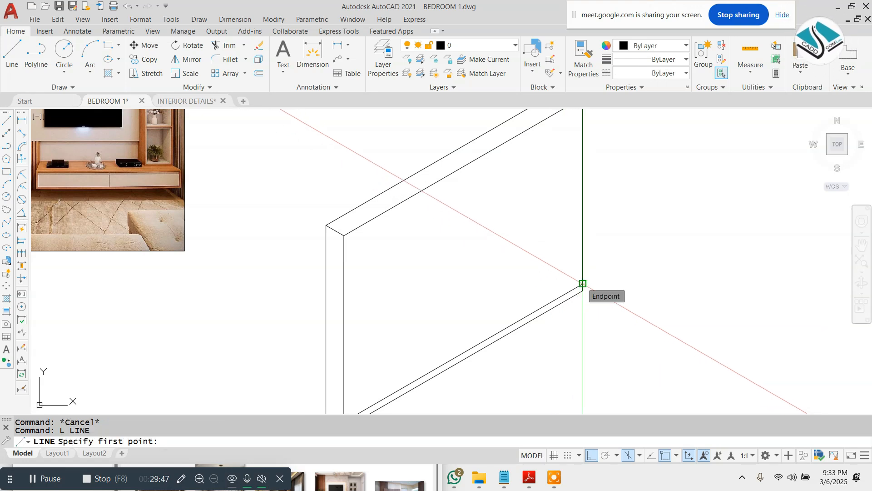
{"action": "scroll", "coordinate": [583, 283], "scroll_direction": "down", "scroll_amount": 2}
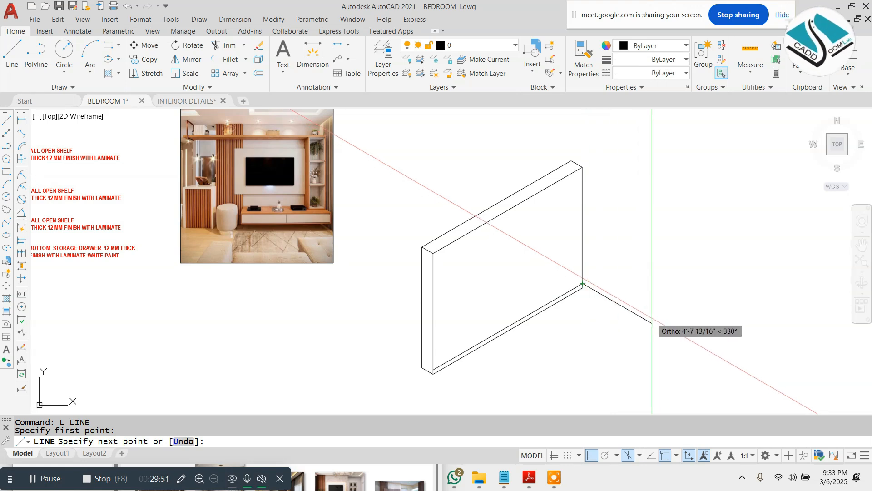
{"action": "key", "text": "Return"}
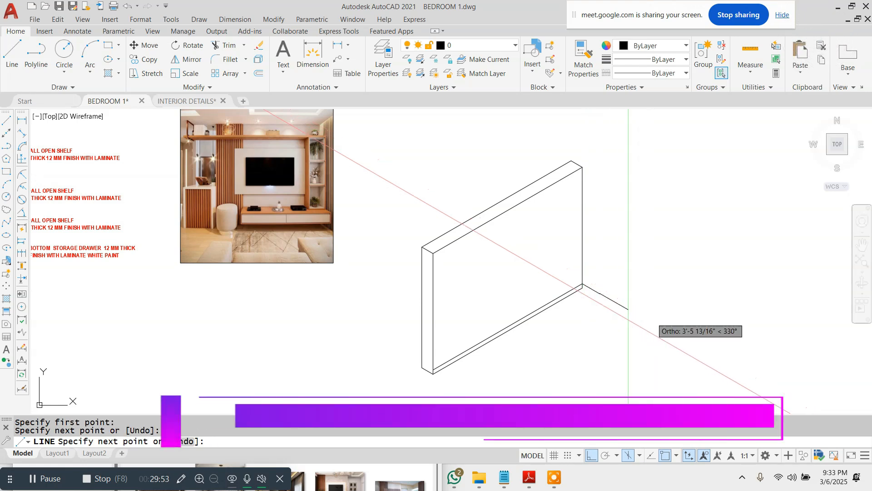
{"action": "key", "text": "F5"}
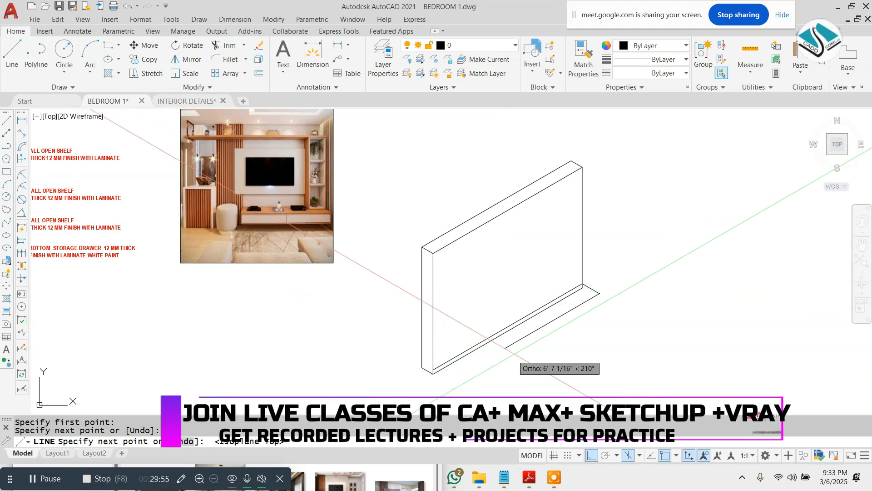
{"action": "scroll", "coordinate": [498, 351], "scroll_direction": "up", "scroll_amount": 2}
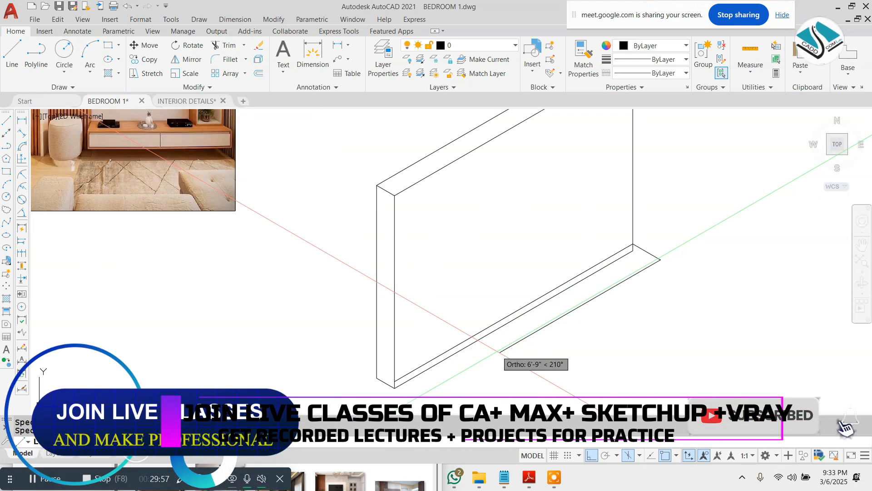
{"action": "type", "text": "6'"}
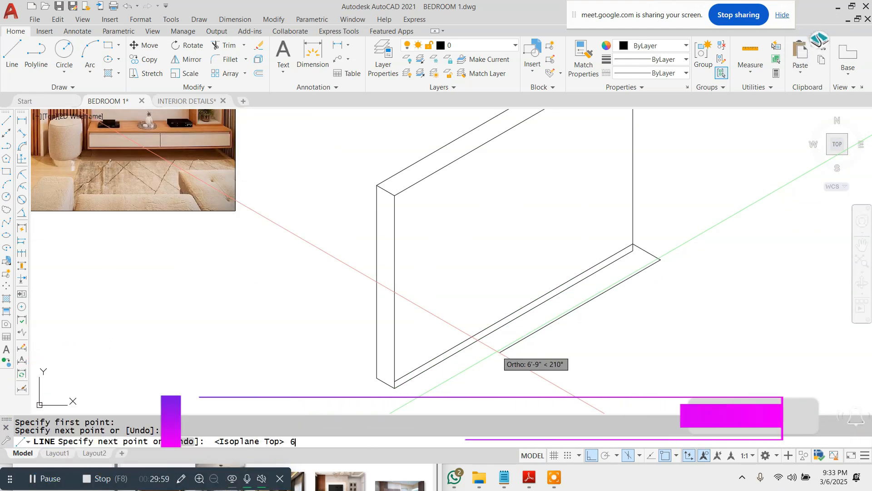
{"action": "key", "text": "Return"}
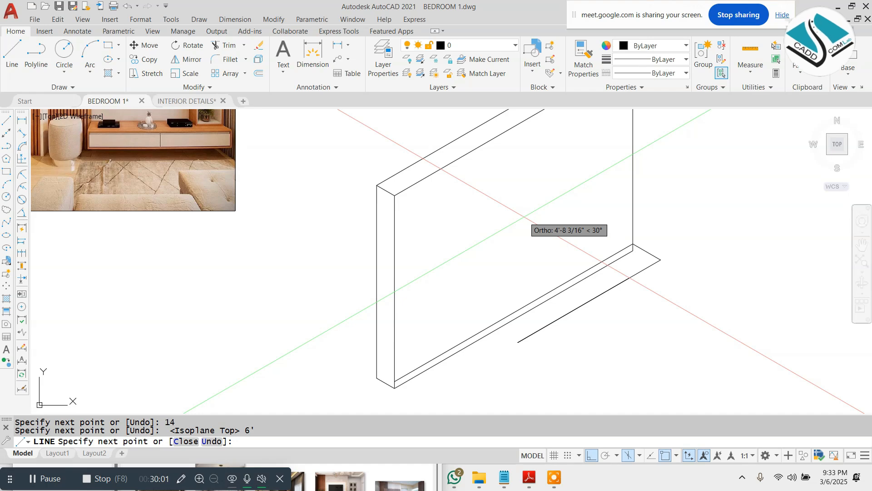
{"action": "key", "text": "Escape"}
{"action": "key", "text": "Escape"}
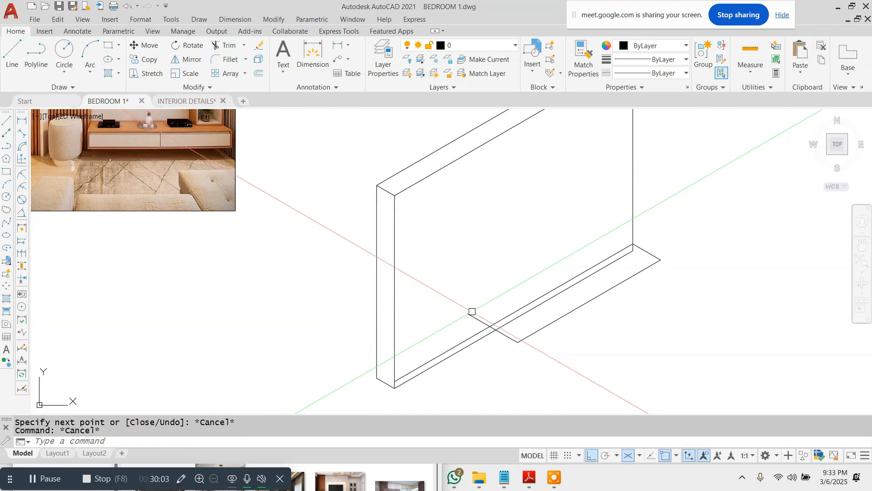
- Trim the wall's lower edge beyond the drawer base and the base side line's overshoot past the raised line
{"action": "type", "text": "tr"}
{"action": "key", "text": "Return"}
{"action": "key", "text": "Return"}
{"action": "scroll", "coordinate": [483, 333], "scroll_direction": "up", "scroll_amount": 2}
{"action": "key", "text": "Escape"}
- Erase the remaining piece of the wall's lower edge inside the drawer base outline
{"action": "left_click", "coordinate": [521, 320]}
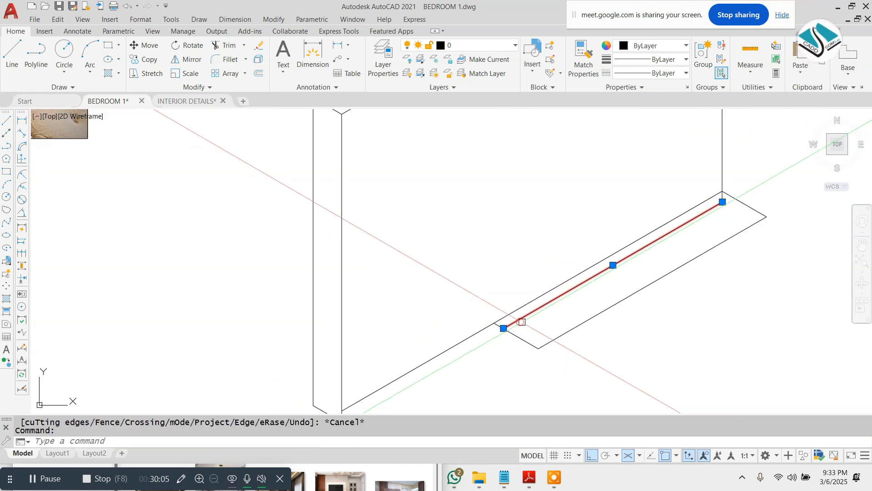
{"action": "type", "text": "e"}
{"action": "key", "text": "Return"}
{"action": "key", "text": "Escape"}
{"action": "key", "text": "Escape"}
- Try to trim the raised line between the drawer base and the wall's near edge, and undo the trim
{"action": "scroll", "coordinate": [506, 324], "scroll_direction": "down", "scroll_amount": 2}
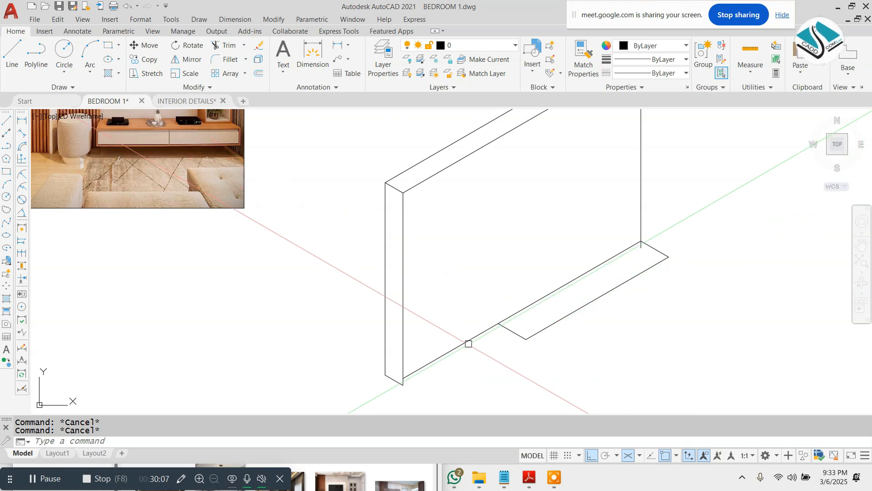
{"action": "type", "text": "TR"}
{"action": "key", "text": "Return"}
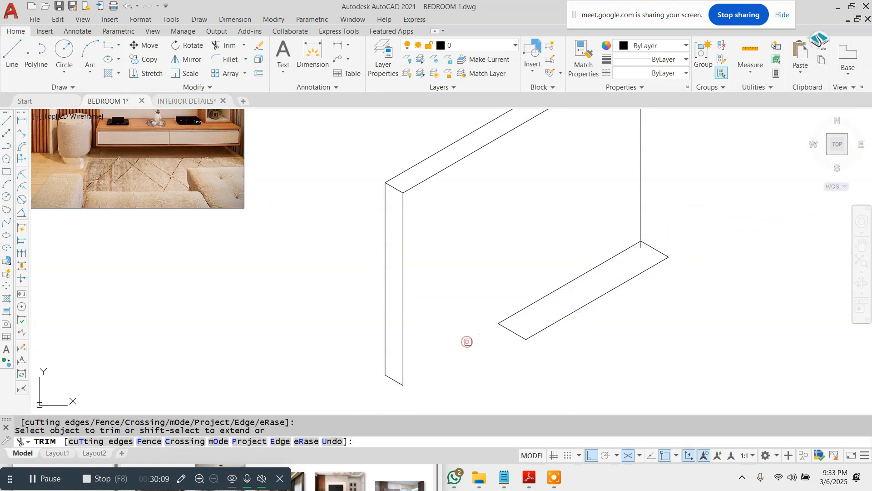
{"action": "key", "text": "Escape"}
{"action": "key", "text": "ctrl+z"}
{"action": "key", "text": "Escape"}
- Select the raised line running along the wall's base
{"action": "left_click", "coordinate": [472, 337]}
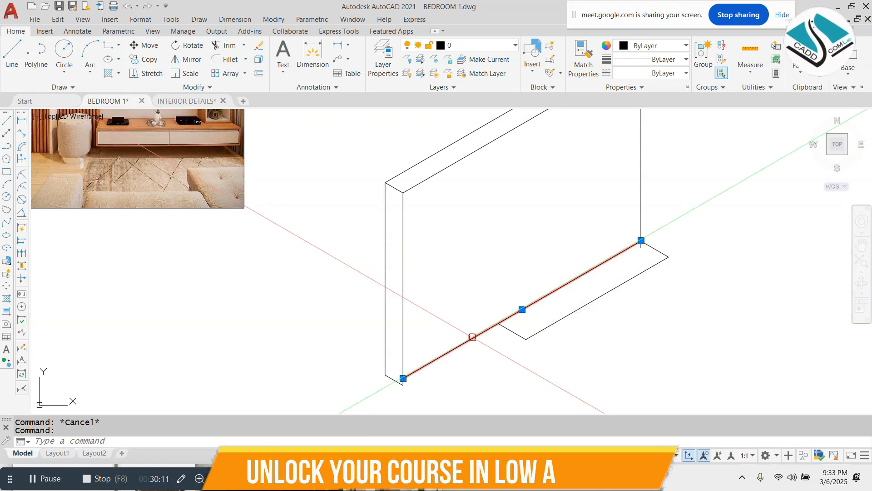
- Draw an isometric line from the wall's lowest front corner along its base, running past the near end of the storage drawer outline
{"action": "key", "text": "Escape"}
{"action": "type", "text": "L"}
{"action": "key", "text": "Return"}
{"action": "scroll", "coordinate": [440, 368], "scroll_direction": "up", "scroll_amount": 4}
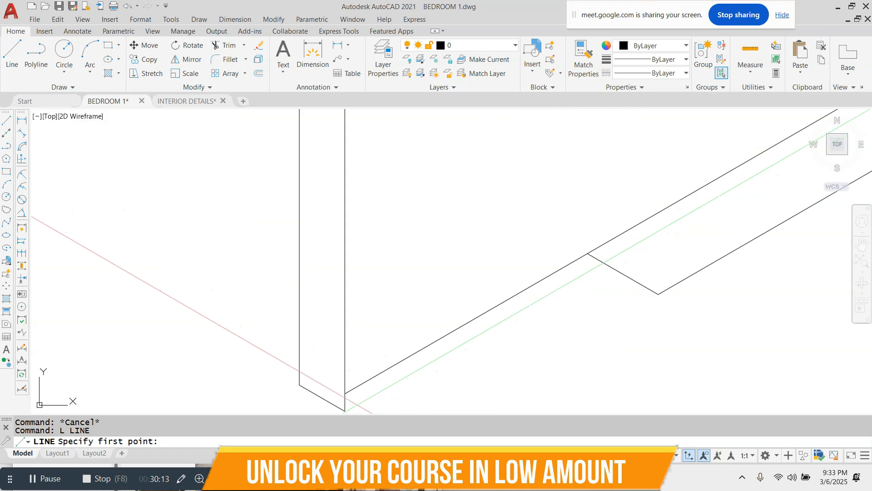
{"action": "left_click", "coordinate": [345, 410]}
{"action": "left_click", "coordinate": [639, 241]}
{"action": "key", "text": "Escape"}
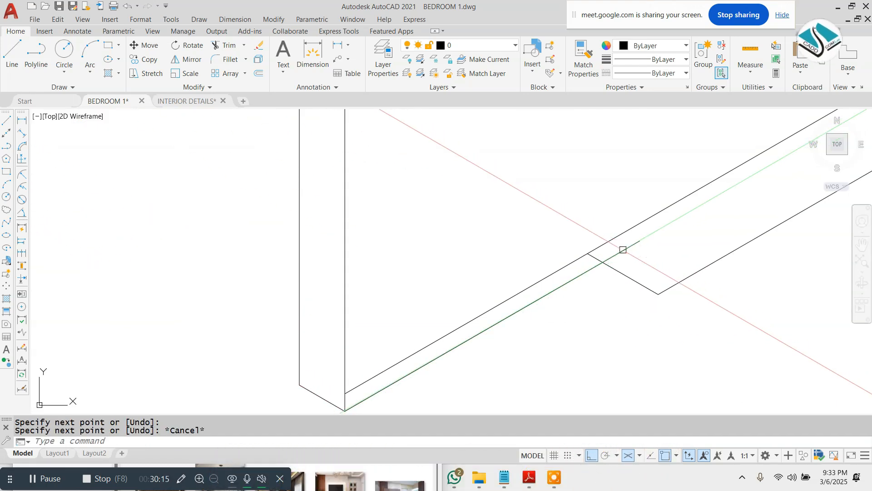
- Trim the new wall base line where it overruns into the storage drawer outline
{"action": "type", "text": "TR"}
{"action": "key", "text": "Return"}
{"action": "key", "text": "Return"}
{"action": "left_click", "coordinate": [622, 251]}
{"action": "key", "text": "Escape"}
- Remove the old wall base line between the wall corner and the drawer outline, keeping the outline's back edge
{"action": "left_click", "coordinate": [524, 290]}
{"action": "key", "text": "Delete"}
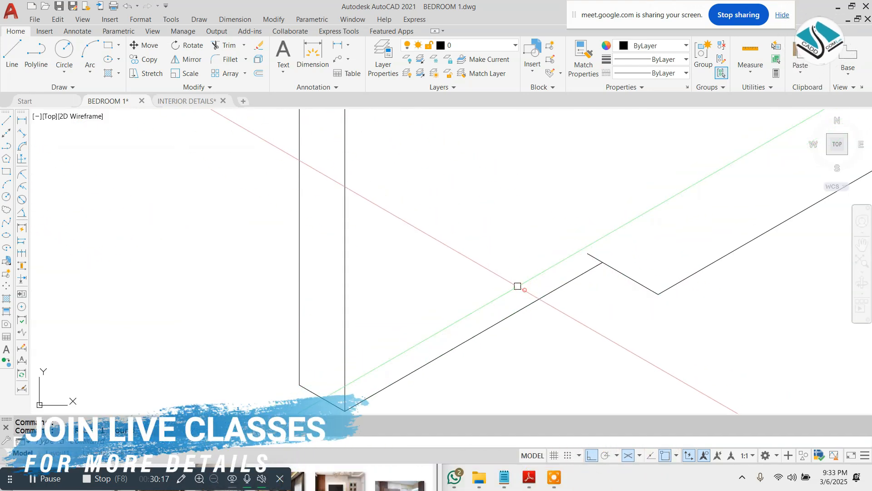
{"action": "type", "text": "TR"}
{"action": "key", "text": "Return"}
{"action": "key", "text": "Return"}
{"action": "left_click", "coordinate": [521, 289]}
{"action": "key", "text": "Escape"}
{"action": "scroll", "coordinate": [562, 318], "scroll_direction": "down", "scroll_amount": 5}
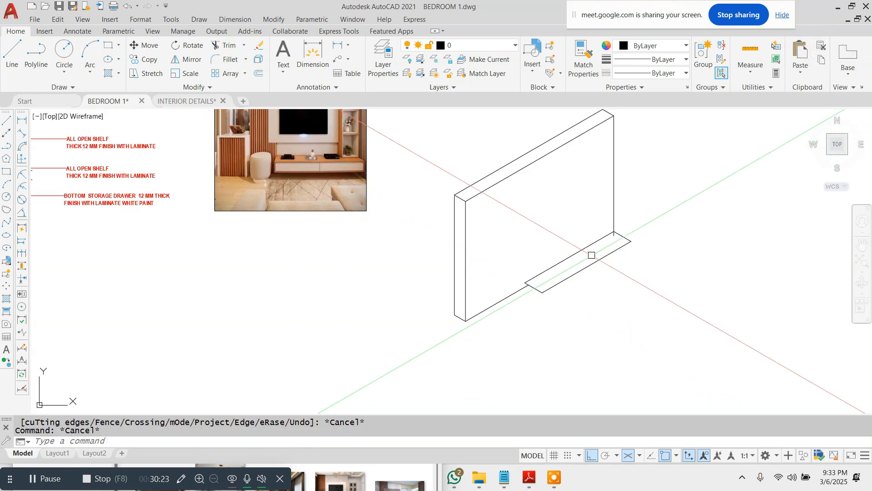
- Draw a 12-inch vertical line up from the drawer outline's front far corner and continue it along the length as the front top edge
{"action": "type", "text": "L"}
{"action": "key", "text": "Return"}
{"action": "scroll", "coordinate": [628, 227], "scroll_direction": "up", "scroll_amount": 4}
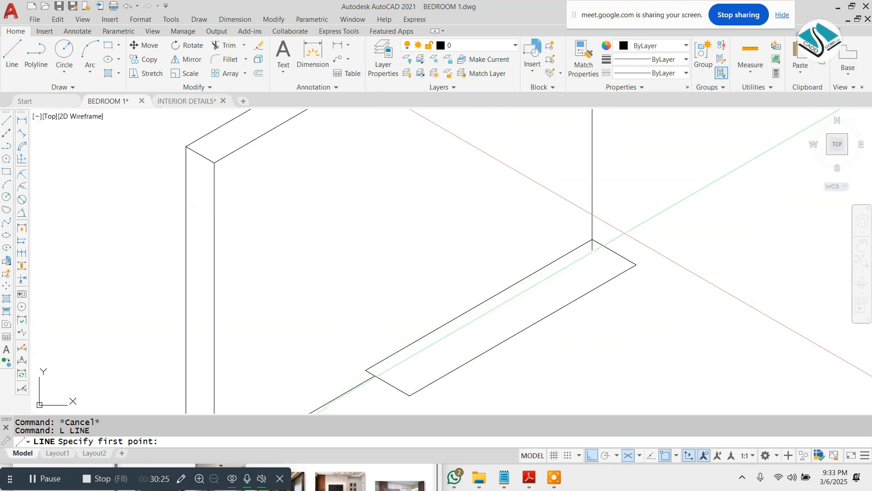
{"action": "left_click", "coordinate": [636, 264]}
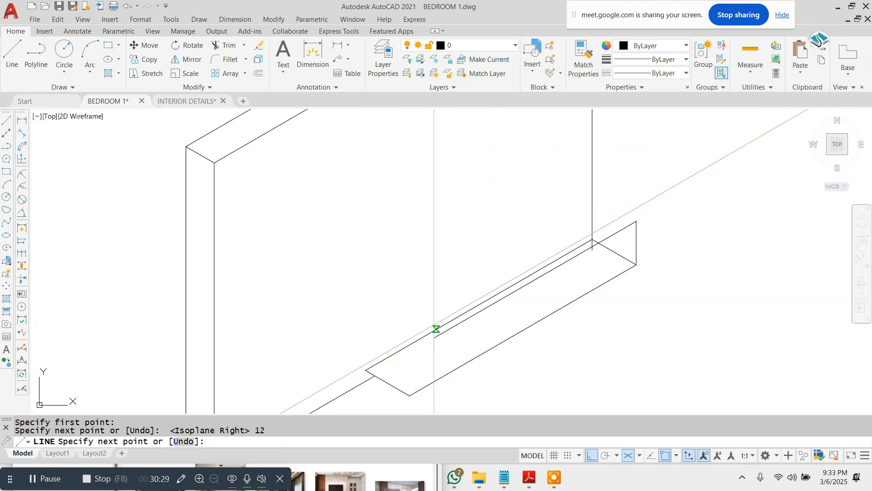
{"action": "middle_click_drag", "start_coordinate": [432, 328], "coordinate": [450, 307]}
{"action": "key", "text": "Escape"}
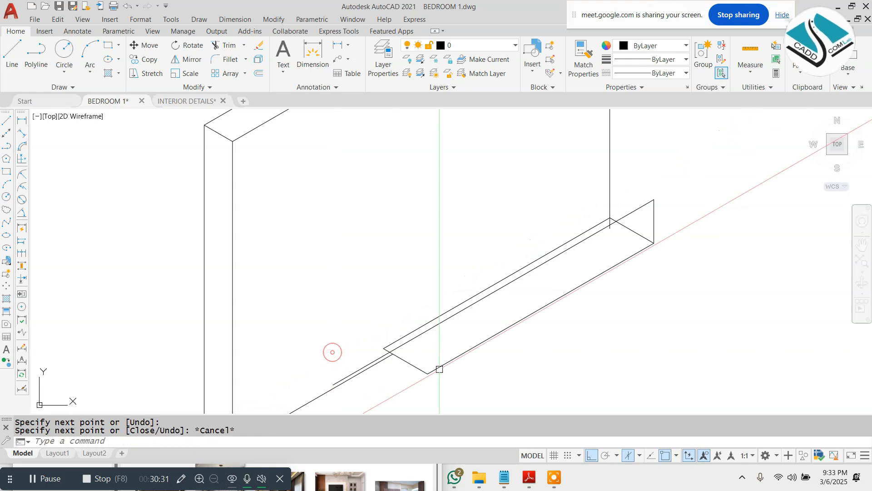
- Draw a vertical line up from the drawer outline's front near corner, crossing the front top edge
{"action": "key", "text": "Return"}
{"action": "left_click", "coordinate": [427, 373]}
{"action": "left_click", "coordinate": [441, 276]}
{"action": "key", "text": "Escape"}
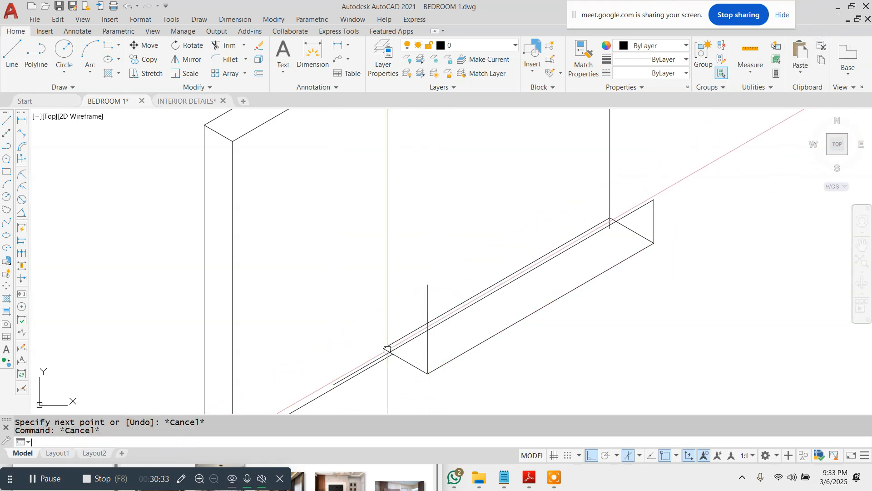
- Draw a 12-inch vertical line up from the outline's back near corner and extend a top edge from it across the drawer's near end
{"action": "key", "text": "Return"}
{"action": "left_click", "coordinate": [384, 348]}
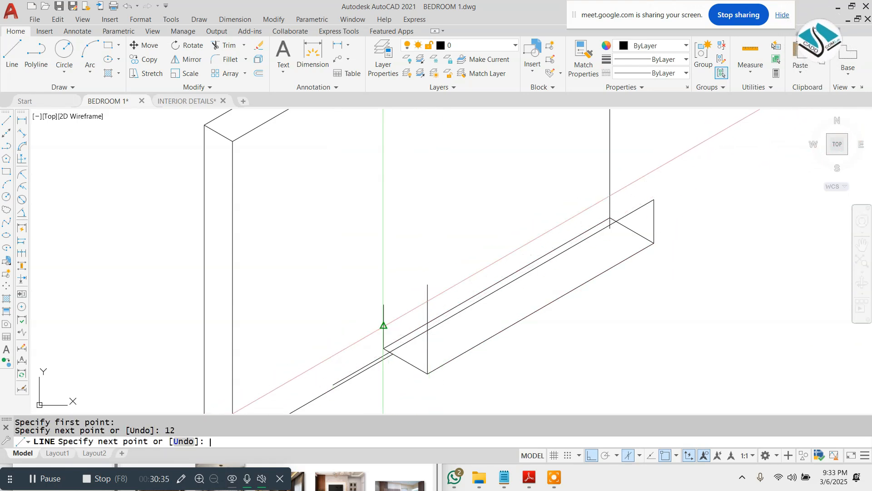
{"action": "key", "text": "F5"}
{"action": "scroll", "coordinate": [436, 347], "scroll_direction": "up", "scroll_amount": 2}
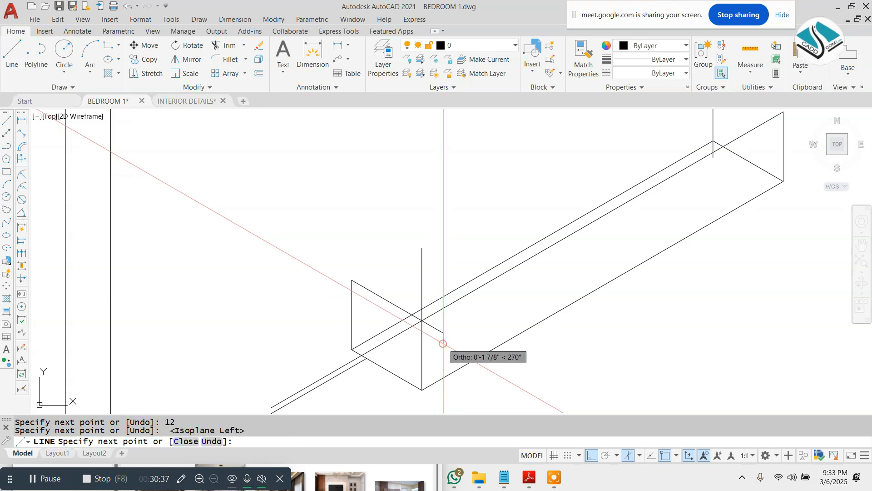
{"action": "key", "text": "Escape"}
{"action": "key", "text": "Escape"}
- Erase the drawer outline's hidden back bottom edge
{"action": "left_click", "coordinate": [387, 326]}
{"action": "type", "text": "e"}
{"action": "key", "text": "Return"}
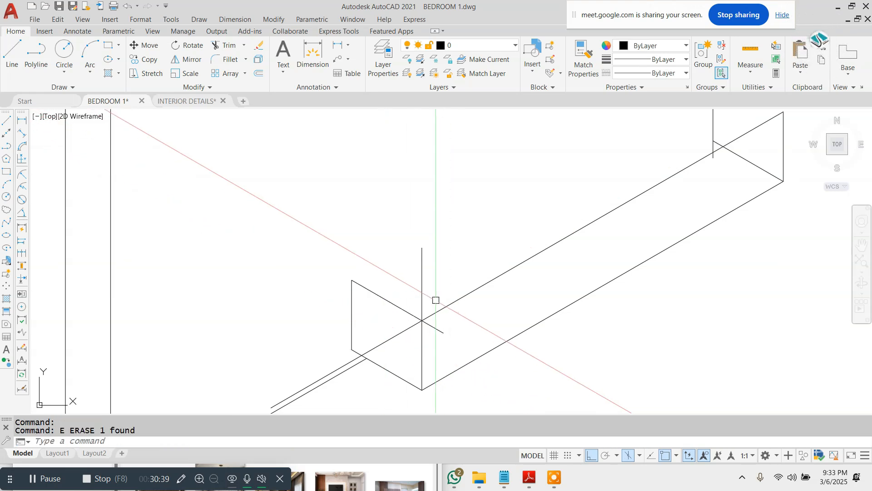
- Trim the lines overrunning the drawer box's near front top corner and erase the leftover piece of the front top edge
{"action": "type", "text": "tr"}
{"action": "key", "text": "Return"}
{"action": "key", "text": "Return"}
{"action": "left_click", "coordinate": [417, 284]}
{"action": "left_click", "coordinate": [436, 325]}
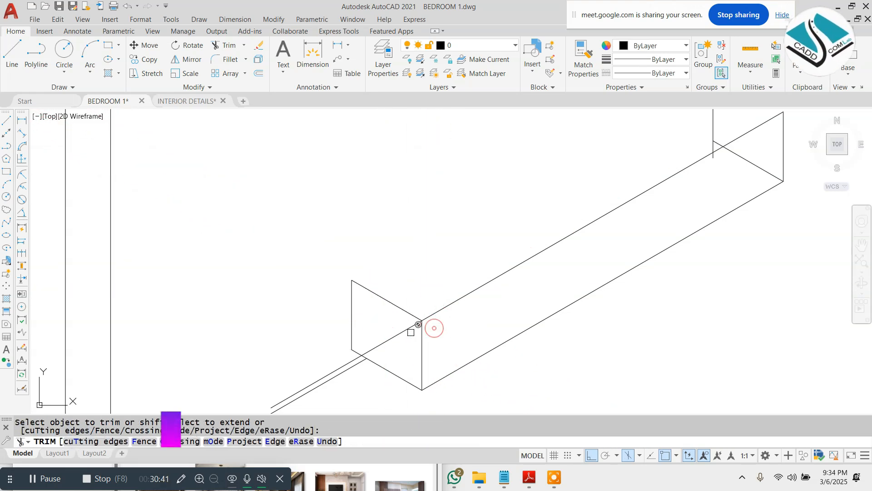
{"action": "key", "text": "Escape"}
{"action": "left_click", "coordinate": [350, 357]}
{"action": "type", "text": "e"}
{"action": "key", "text": "Return"}
{"action": "key", "text": "Escape"}
{"action": "key", "text": "Escape"}
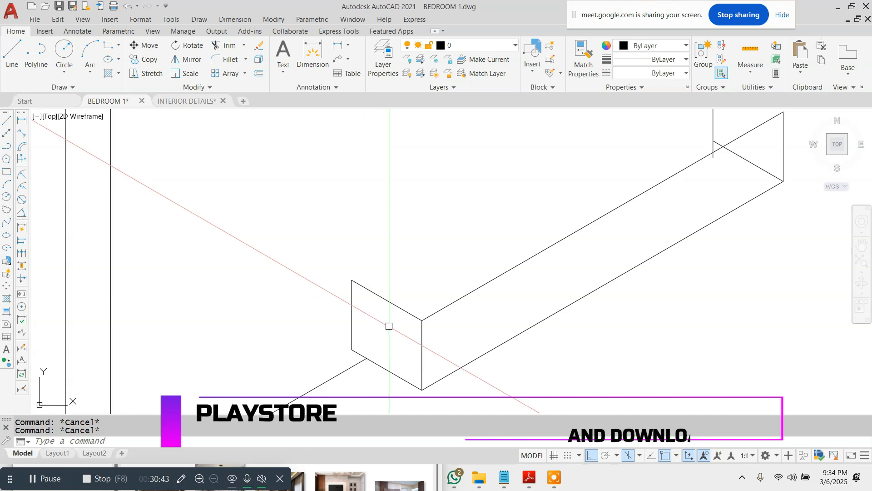
- Draw the drawer box's back top edge from its near back corner and the top edge across its far end
{"action": "type", "text": "l"}
{"action": "key", "text": "Return"}
{"action": "left_click", "coordinate": [352, 280]}
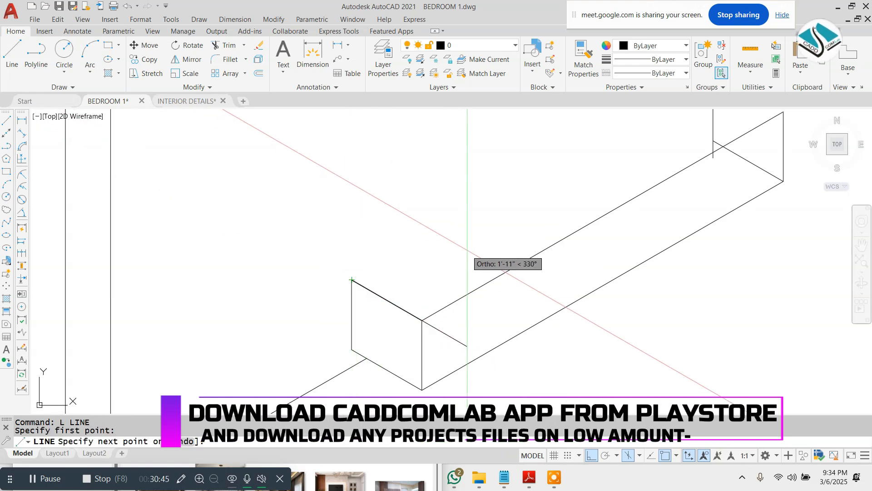
{"action": "scroll", "coordinate": [468, 254], "scroll_direction": "down", "scroll_amount": 3}
{"action": "scroll", "coordinate": [599, 182], "scroll_direction": "up", "scroll_amount": 2}
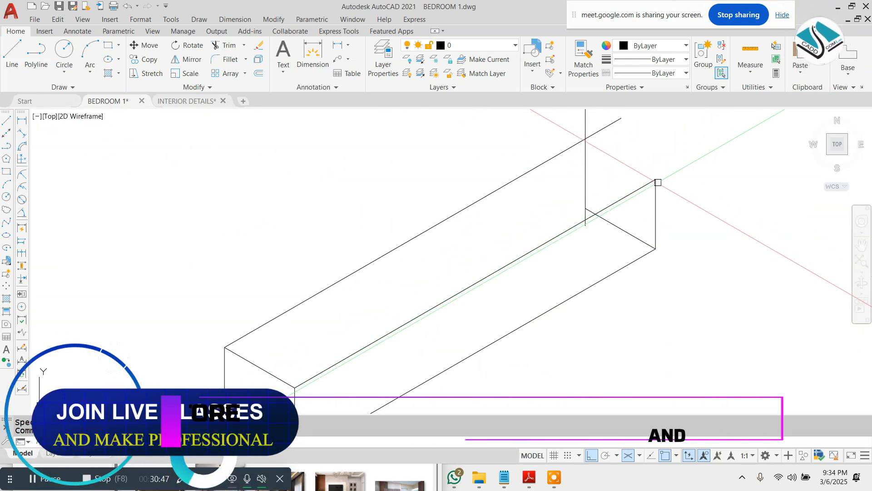
{"action": "key", "text": "Escape"}
{"action": "key", "text": "Escape"}
- Trim the line overruns at the box's far back top corner and the wall's vertical edge crossing the top face
{"action": "type", "text": "tr"}
{"action": "key", "text": "Return"}
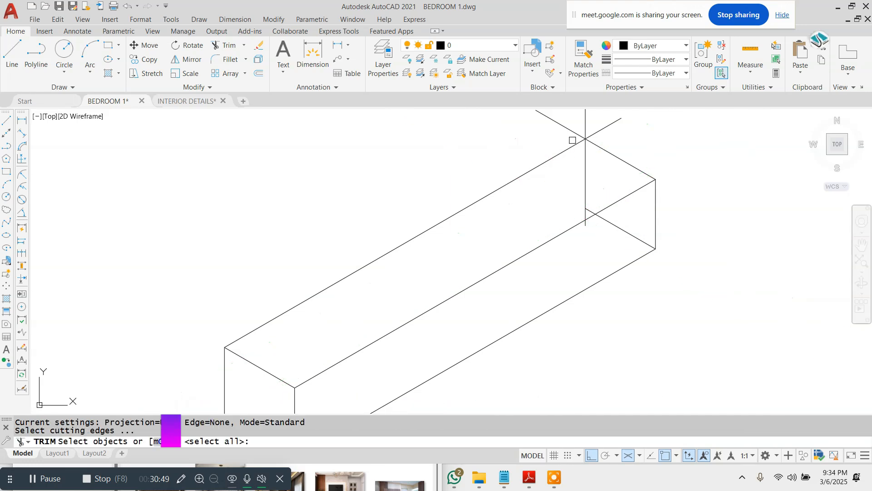
{"action": "key", "text": "Return"}
{"action": "left_click", "coordinate": [595, 127]}
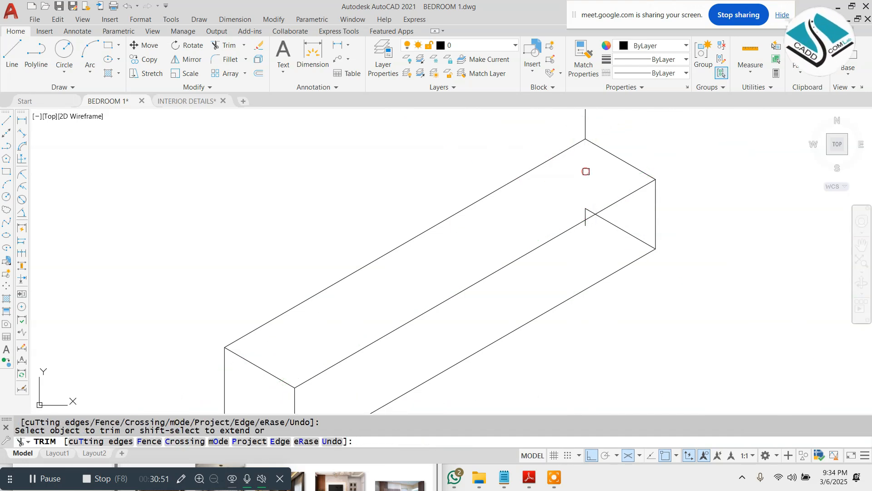
{"action": "key", "text": "Escape"}
- Erase the hidden line remnants inside the far end of the drawer box
{"action": "left_click", "coordinate": [585, 216]}
{"action": "type", "text": "e"}
{"action": "key", "text": "Return"}
{"action": "key", "text": "ctrl+z"}
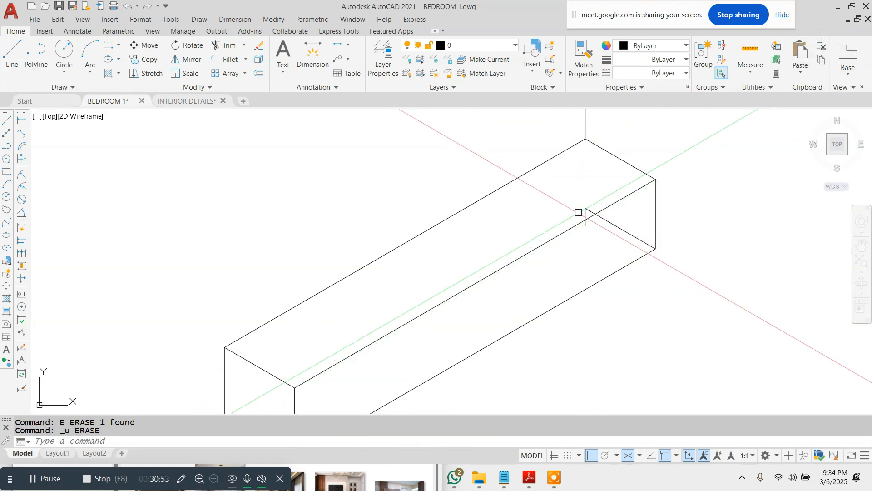
{"action": "scroll", "coordinate": [580, 213], "scroll_direction": "up", "scroll_amount": 2}
{"action": "key", "text": "Escape"}
{"action": "scroll", "coordinate": [587, 234], "scroll_direction": "down", "scroll_amount": 6}
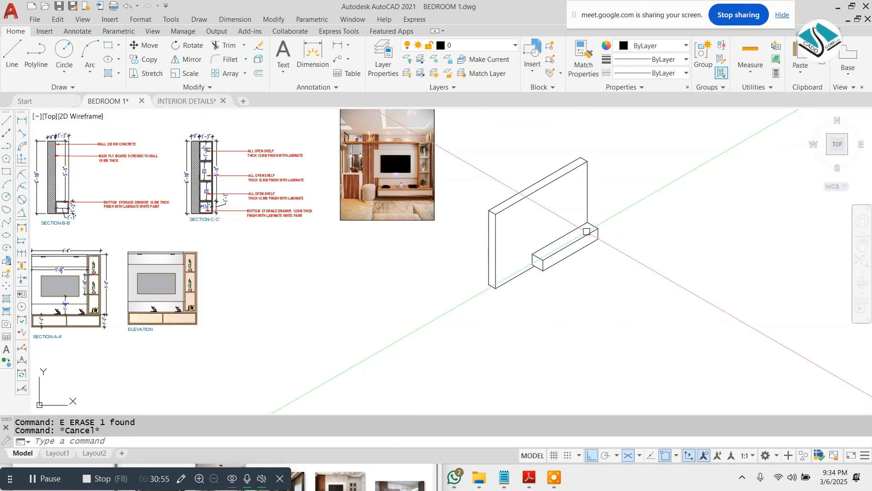
{"action": "key", "text": "Escape"}
{"action": "scroll", "coordinate": [561, 185], "scroll_direction": "up", "scroll_amount": 2}
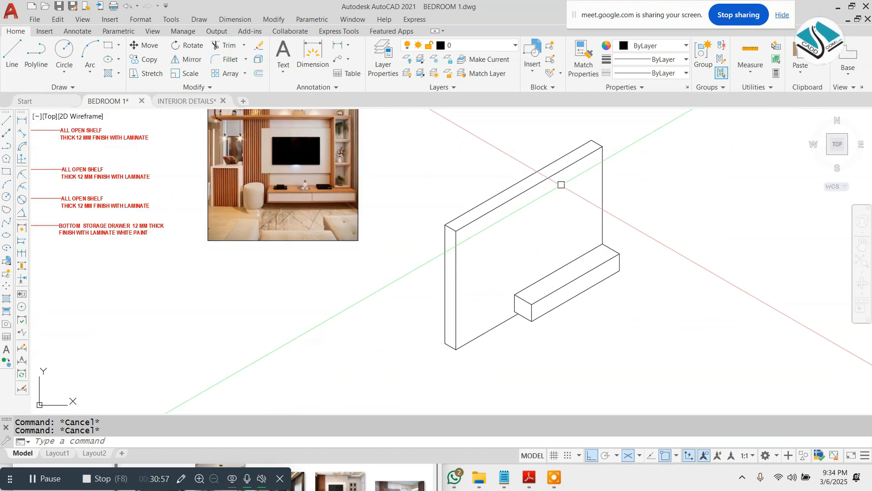
{"action": "scroll", "coordinate": [254, 195], "scroll_direction": "up", "scroll_amount": 4}
{"action": "scroll", "coordinate": [312, 208], "scroll_direction": "down", "scroll_amount": 4}
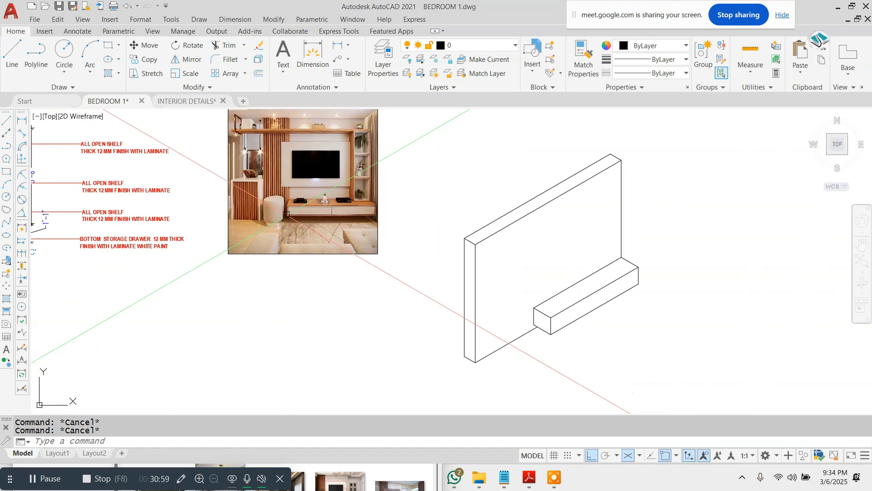
- Copy the drawer box's front top edge 1 inch straight down onto the front face
{"action": "scroll", "coordinate": [588, 337], "scroll_direction": "up", "scroll_amount": 3}
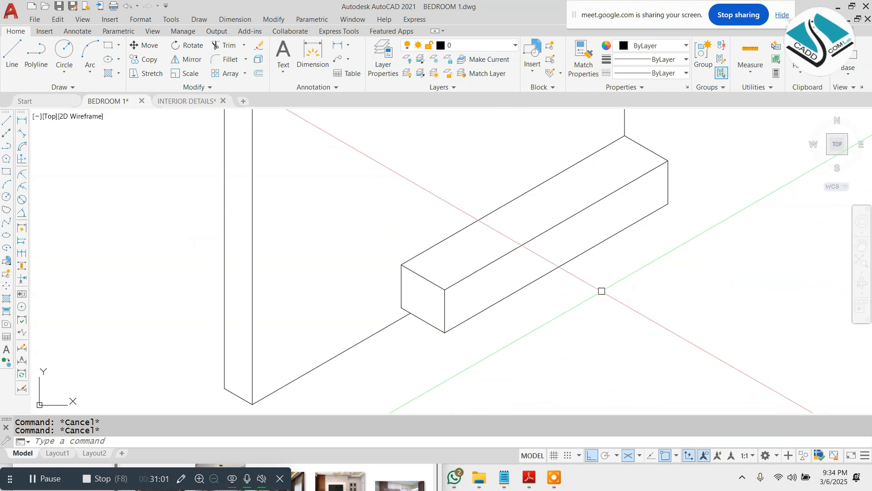
{"action": "left_click", "coordinate": [574, 203]}
{"action": "key", "text": "Escape"}
{"action": "key", "text": "Escape"}
{"action": "left_click", "coordinate": [561, 227]}
{"action": "type", "text": "C"}
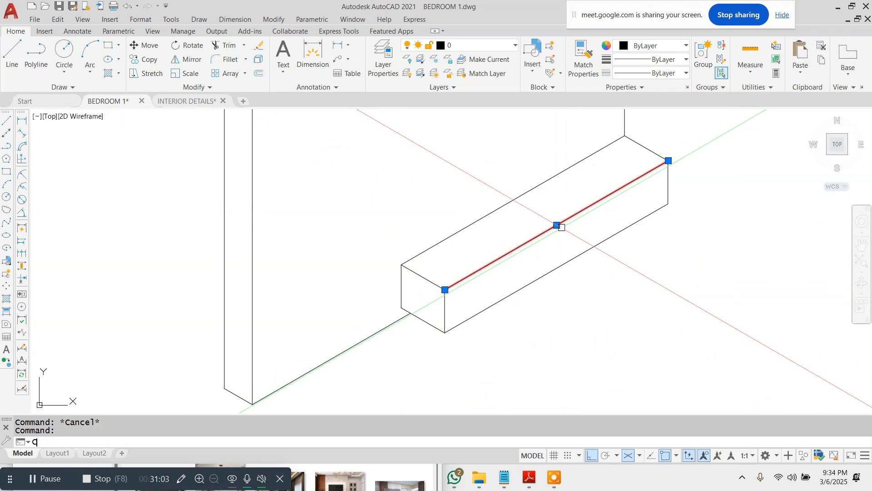
{"action": "type", "text": "O"}
{"action": "key", "text": "Return"}
{"action": "scroll", "coordinate": [565, 263], "scroll_direction": "up", "scroll_amount": 4}
{"action": "left_click", "coordinate": [568, 209]}
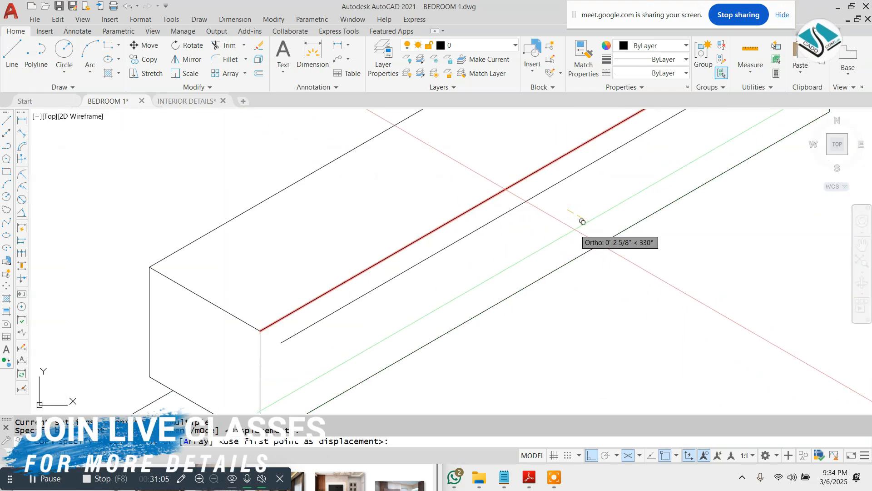
{"action": "type", "text": "1"}
{"action": "key", "text": "Return"}
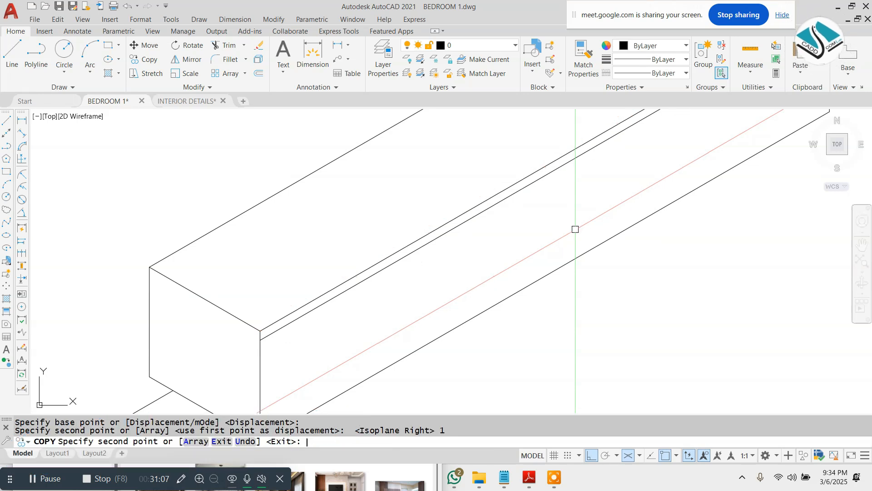
{"action": "key", "text": "Escape"}
{"action": "key", "text": "Escape"}
- Copy the front face's near vertical edge inward along the face by the same distance as the top edge copy
{"action": "scroll", "coordinate": [373, 242], "scroll_direction": "down", "scroll_amount": 4}
{"action": "key", "text": "Escape"}
{"action": "scroll", "coordinate": [334, 299], "scroll_direction": "up", "scroll_amount": 4}
{"action": "left_click", "coordinate": [313, 304]}
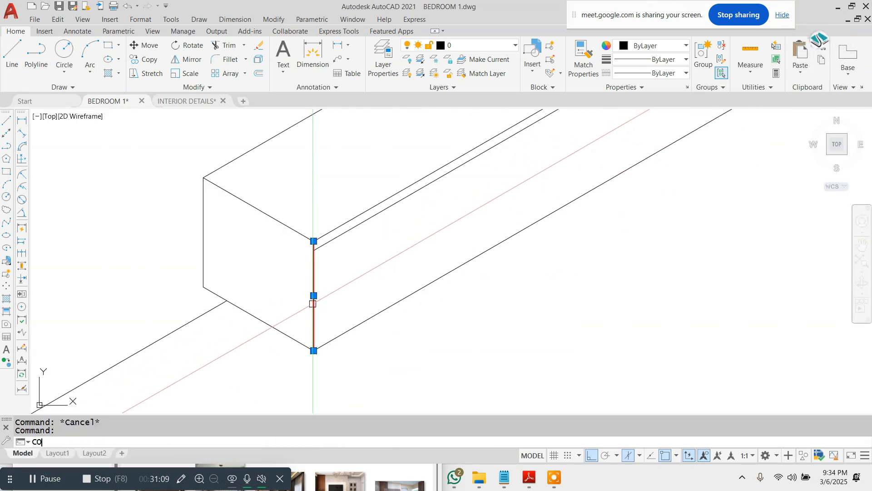
{"action": "type", "text": "CO"}
{"action": "key", "text": "Return"}
{"action": "left_click", "coordinate": [313, 304]}
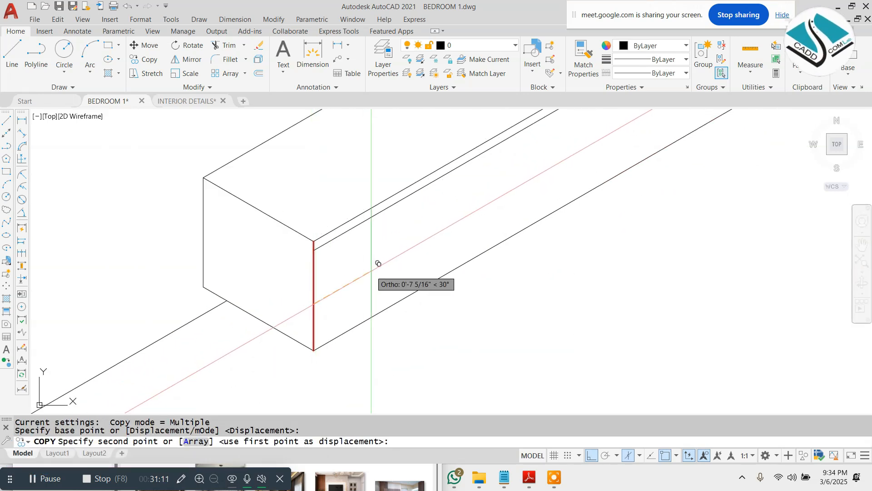
{"action": "key", "text": "Return"}
{"action": "key", "text": "Escape"}
{"action": "key", "text": "Escape"}
- Copy the front face's bottom edge 1 inch straight up
{"action": "left_click", "coordinate": [461, 255]}
{"action": "left_click", "coordinate": [434, 313]}
{"action": "type", "text": "c"}
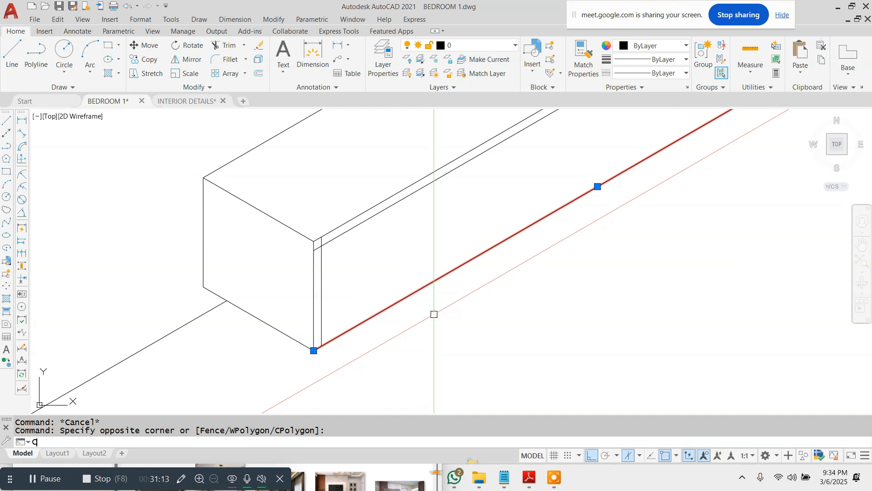
{"action": "type", "text": "o"}
{"action": "key", "text": "Return"}
{"action": "left_click", "coordinate": [444, 306]}
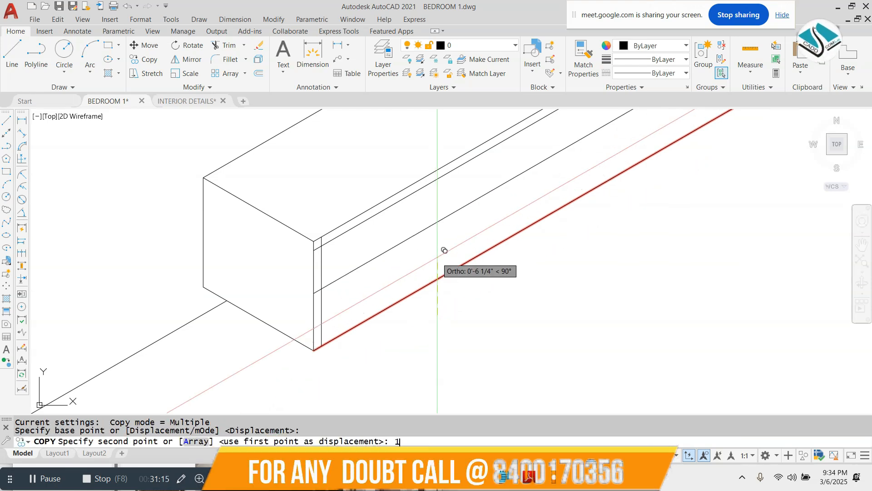
{"action": "key", "text": "Return"}
{"action": "key", "text": "Escape"}
- Copy the front face's far vertical edge 1 inch inward along the face
{"action": "scroll", "coordinate": [435, 258], "scroll_direction": "down", "scroll_amount": 4}
{"action": "scroll", "coordinate": [614, 159], "scroll_direction": "up", "scroll_amount": 6}
{"action": "key", "text": "Escape"}
{"action": "left_click", "coordinate": [615, 160]}
{"action": "left_click", "coordinate": [526, 200]}
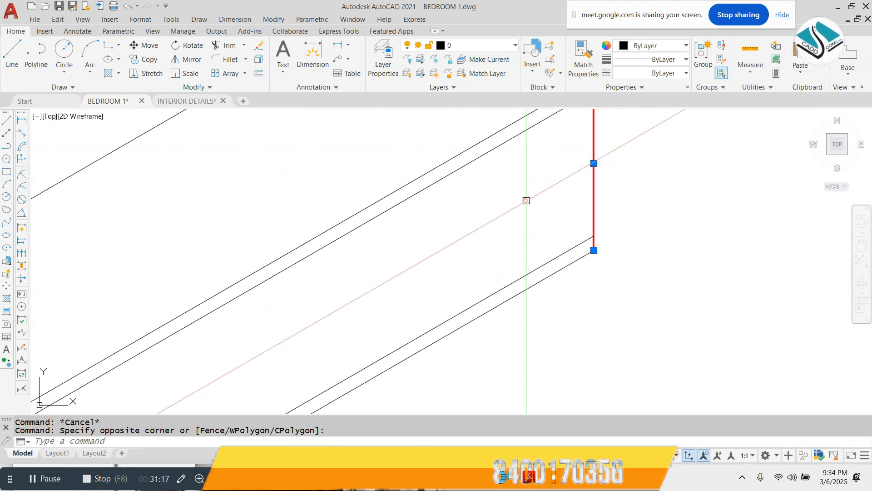
{"action": "type", "text": "co"}
{"action": "key", "text": "Return"}
{"action": "left_click", "coordinate": [518, 204]}
{"action": "type", "text": "1"}
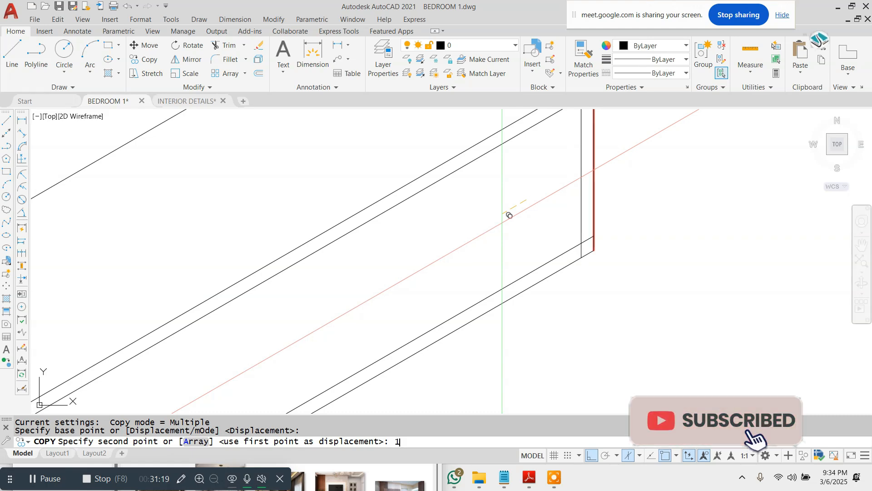
{"action": "key", "text": "Return"}
{"action": "key", "text": "Escape"}
{"action": "key", "text": "Escape"}
- Trim the overlapping line ends at the corners of the drawer's front frame
{"action": "scroll", "coordinate": [502, 220], "scroll_direction": "down", "scroll_amount": 5}
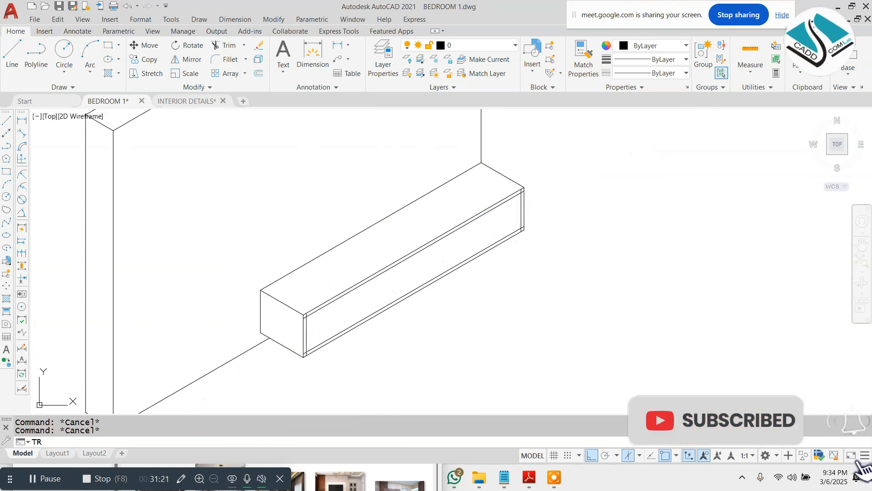
{"action": "type", "text": "TR"}
{"action": "key", "text": "Return"}
{"action": "scroll", "coordinate": [302, 313], "scroll_direction": "up", "scroll_amount": 5}
{"action": "scroll", "coordinate": [383, 306], "scroll_direction": "down", "scroll_amount": 4}
{"action": "scroll", "coordinate": [357, 309], "scroll_direction": "up", "scroll_amount": 5}
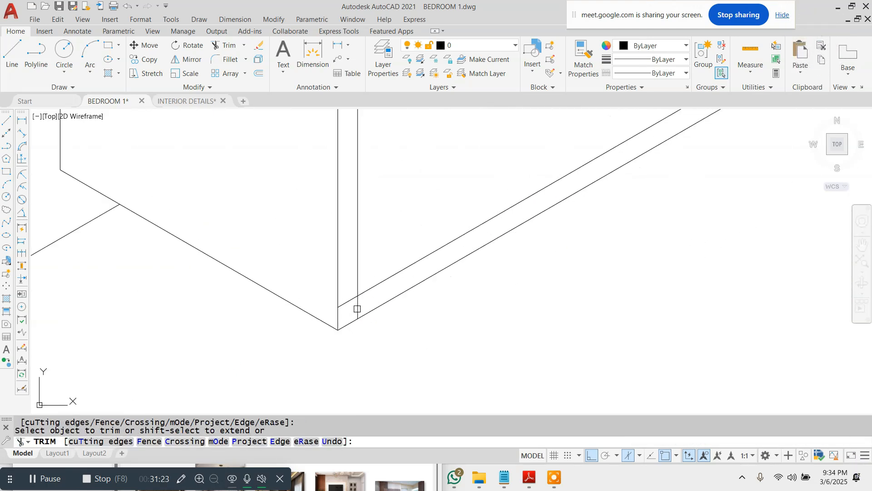
{"action": "left_click", "coordinate": [345, 298]}
{"action": "scroll", "coordinate": [346, 298], "scroll_direction": "down", "scroll_amount": 5}
{"action": "scroll", "coordinate": [541, 188], "scroll_direction": "up", "scroll_amount": 5}
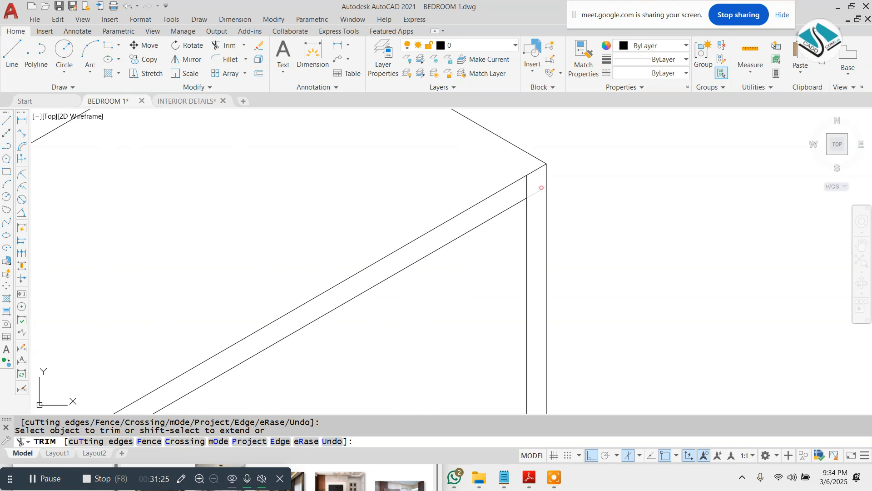
{"action": "scroll", "coordinate": [542, 187], "scroll_direction": "down", "scroll_amount": 5}
{"action": "scroll", "coordinate": [519, 235], "scroll_direction": "up", "scroll_amount": 5}
{"action": "scroll", "coordinate": [533, 257], "scroll_direction": "down", "scroll_amount": 5}
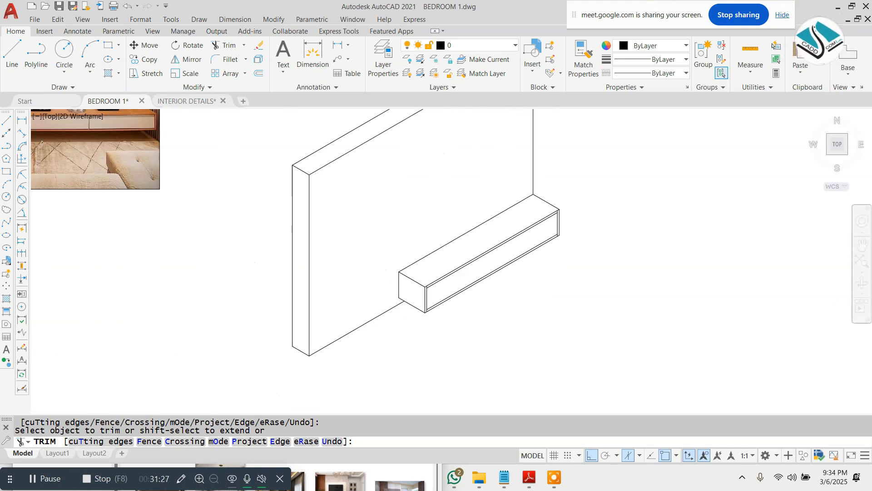
- Draw a vertical line down from the midpoint of the front frame's inner top edge and trim it at the inner bottom edge
{"action": "key", "text": "Escape"}
{"action": "scroll", "coordinate": [506, 235], "scroll_direction": "up", "scroll_amount": 4}
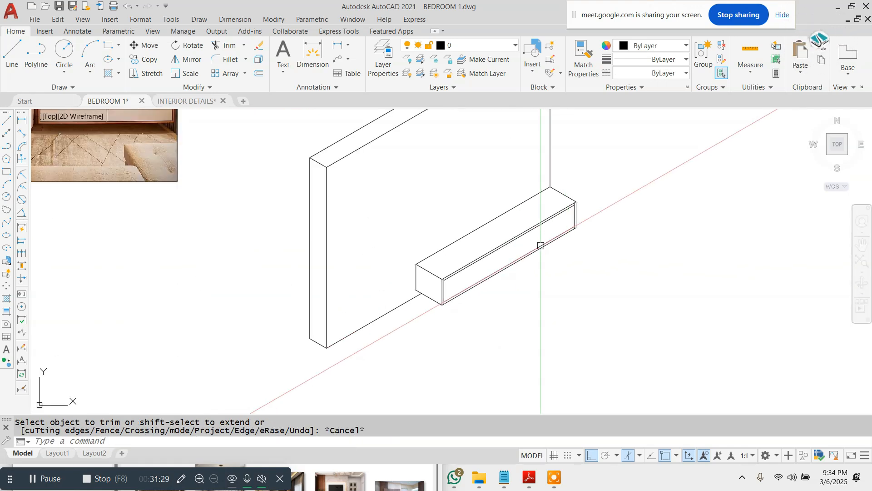
{"action": "type", "text": "l"}
{"action": "key", "text": "Return"}
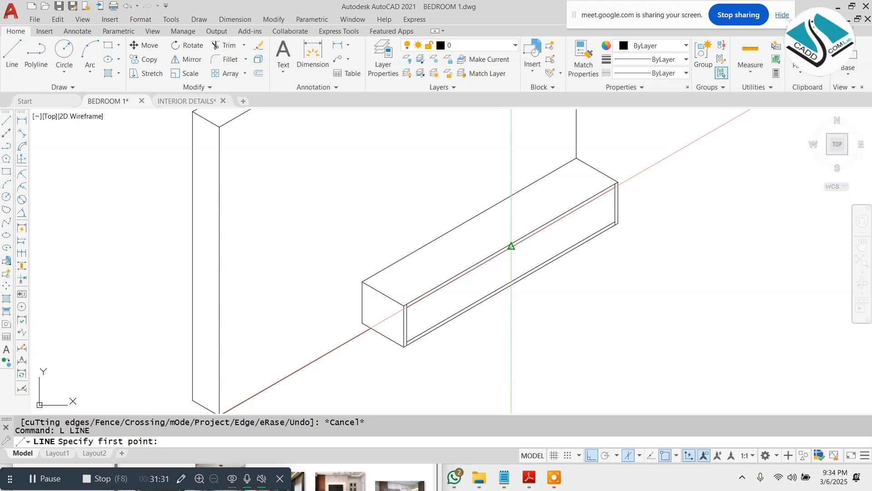
{"action": "left_click", "coordinate": [511, 246]}
{"action": "scroll", "coordinate": [511, 246], "scroll_direction": "up", "scroll_amount": 4}
{"action": "left_click", "coordinate": [507, 331]}
{"action": "key", "text": "Escape"}
{"action": "type", "text": "tr"}
{"action": "key", "text": "Return"}
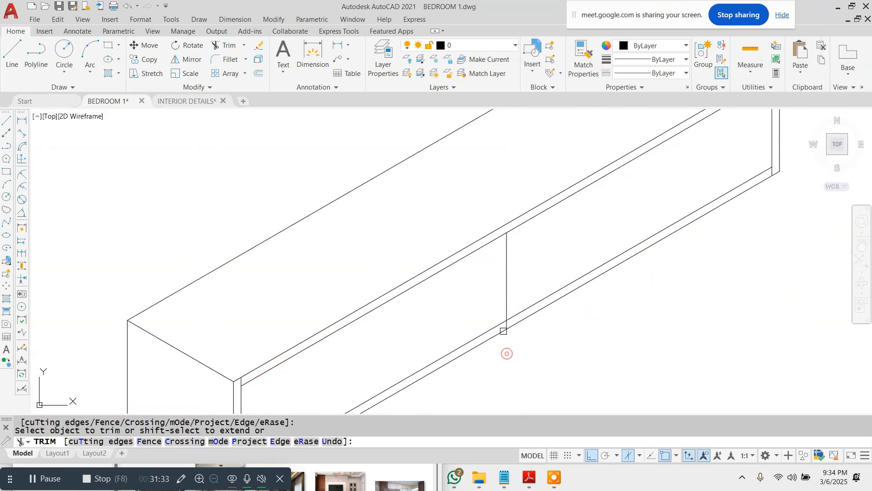
{"action": "scroll", "coordinate": [504, 330], "scroll_direction": "up", "scroll_amount": 3}
{"action": "left_click", "coordinate": [510, 327]}
{"action": "scroll", "coordinate": [511, 326], "scroll_direction": "down", "scroll_amount": 3}
{"action": "key", "text": "Escape"}
- Copy the vertical middle line 0.5 inch to each side along the front face to form the drawer divider
{"action": "left_click", "coordinate": [519, 304]}
{"action": "left_click", "coordinate": [485, 289]}
{"action": "type", "text": "c"}
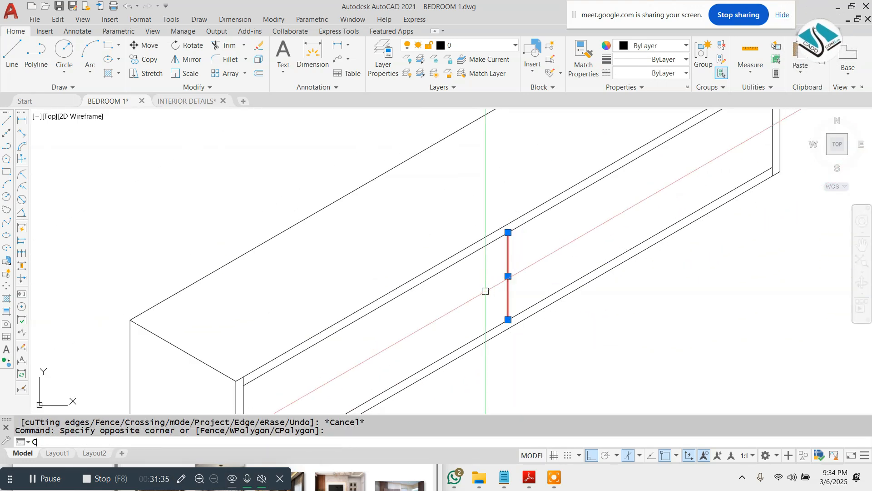
{"action": "type", "text": "o"}
{"action": "key", "text": "Return"}
{"action": "left_click", "coordinate": [485, 291]}
{"action": "type", "text": "."}
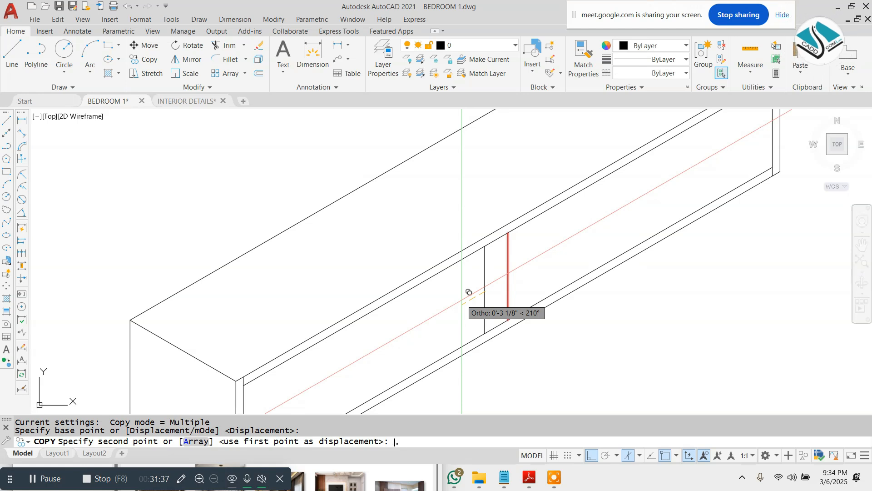
{"action": "type", "text": "5"}
{"action": "key", "text": "Return"}
{"action": "type", "text": ".5"}
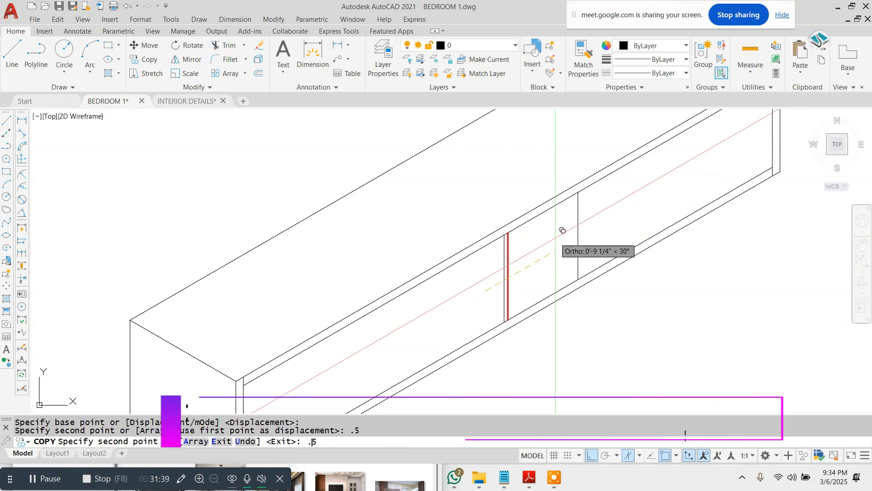
{"action": "key", "text": "Escape"}
- Erase the original middle line between the two divider lines
{"action": "scroll", "coordinate": [483, 253], "scroll_direction": "up", "scroll_amount": 3}
{"action": "left_click", "coordinate": [499, 264]}
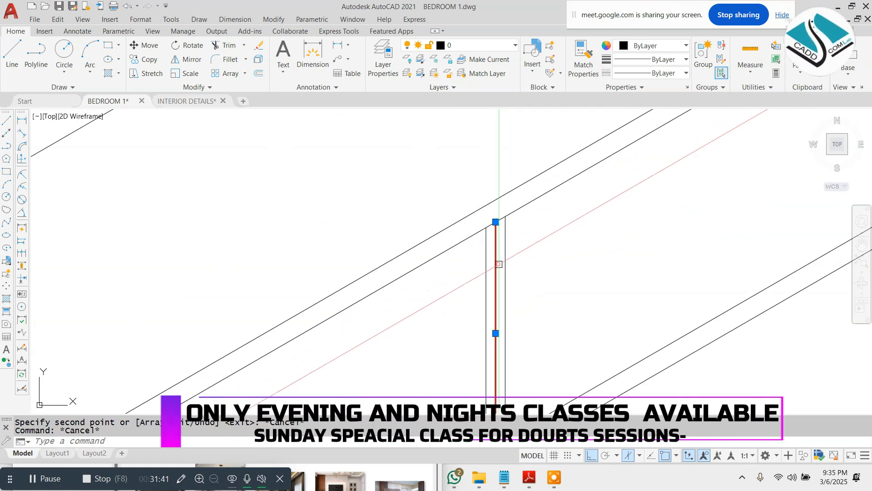
{"action": "type", "text": "e"}
{"action": "key", "text": "Return"}
{"action": "scroll", "coordinate": [559, 208], "scroll_direction": "down", "scroll_amount": 4}
{"action": "key", "text": "Escape"}
{"action": "key", "text": "Escape"}
- Draw a depth line from the divider's bottom inner corner back into the box and trim it at the frame's inner top edge
{"action": "type", "text": "l"}
{"action": "key", "text": "Return"}
{"action": "scroll", "coordinate": [527, 308], "scroll_direction": "up", "scroll_amount": 2}
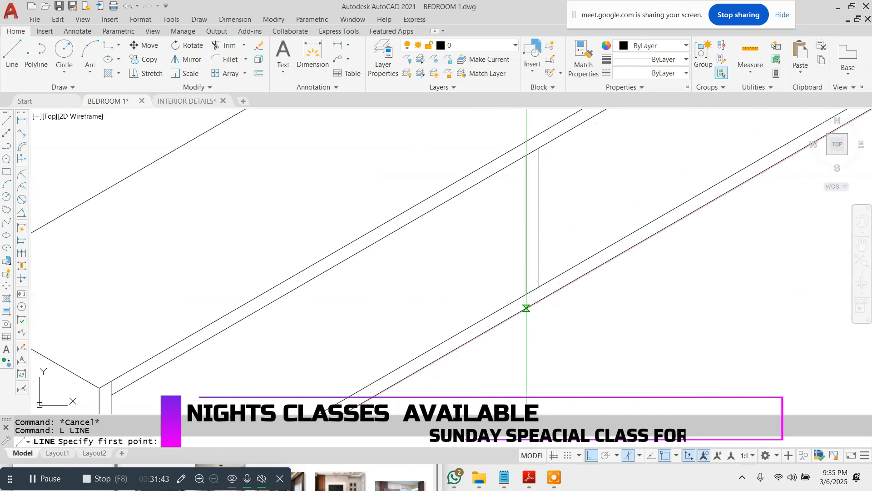
{"action": "scroll", "coordinate": [527, 308], "scroll_direction": "up", "scroll_amount": 2}
{"action": "left_click", "coordinate": [526, 287]}
{"action": "key", "text": "F5"}
{"action": "scroll", "coordinate": [393, 228], "scroll_direction": "down", "scroll_amount": 4}
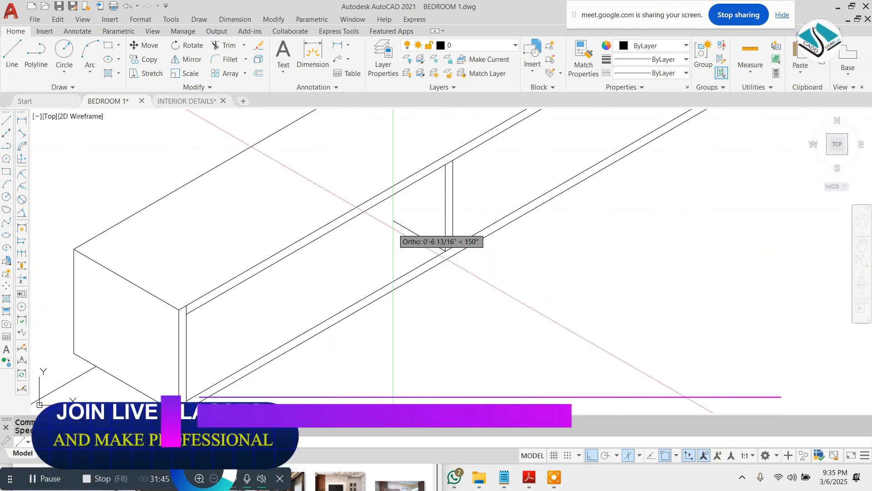
{"action": "left_click", "coordinate": [332, 188]}
{"action": "scroll", "coordinate": [363, 209], "scroll_direction": "up", "scroll_amount": 4}
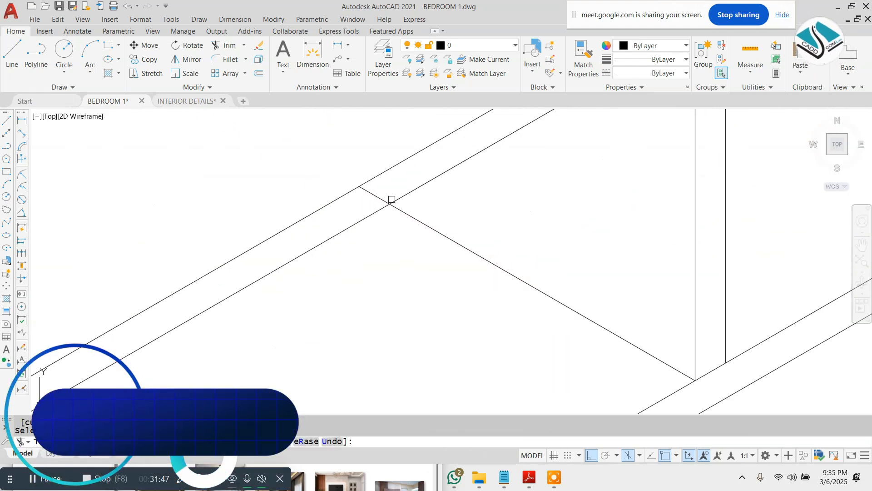
{"action": "left_click", "coordinate": [389, 198]}
{"action": "left_click", "coordinate": [364, 206]}
{"action": "scroll", "coordinate": [364, 226], "scroll_direction": "down", "scroll_amount": 7}
{"action": "key", "text": "Escape"}
{"action": "key", "text": "Escape"}
- Draw a depth line from the far compartment's inner bottom corner into the box and trim it at the frame's inner top edge
{"action": "type", "text": "l"}
{"action": "key", "text": "Return"}
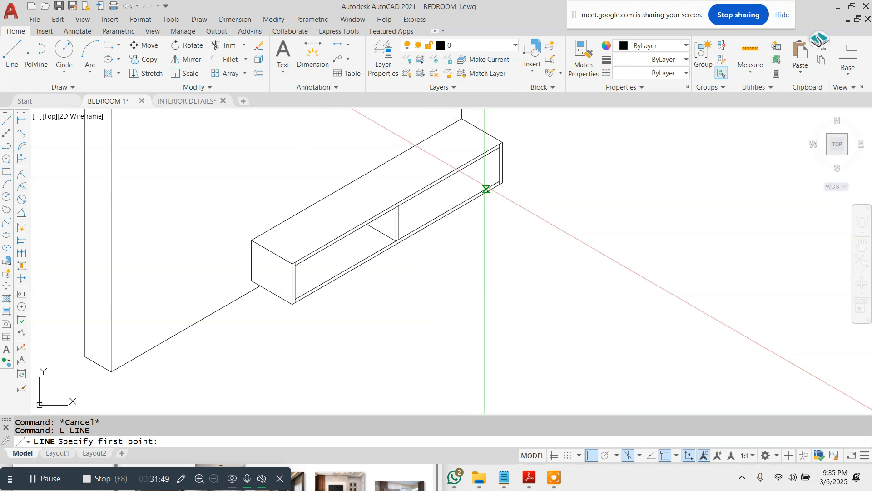
{"action": "scroll", "coordinate": [486, 189], "scroll_direction": "up", "scroll_amount": 4}
{"action": "left_click", "coordinate": [536, 177]}
{"action": "scroll", "coordinate": [516, 183], "scroll_direction": "up", "scroll_amount": 4}
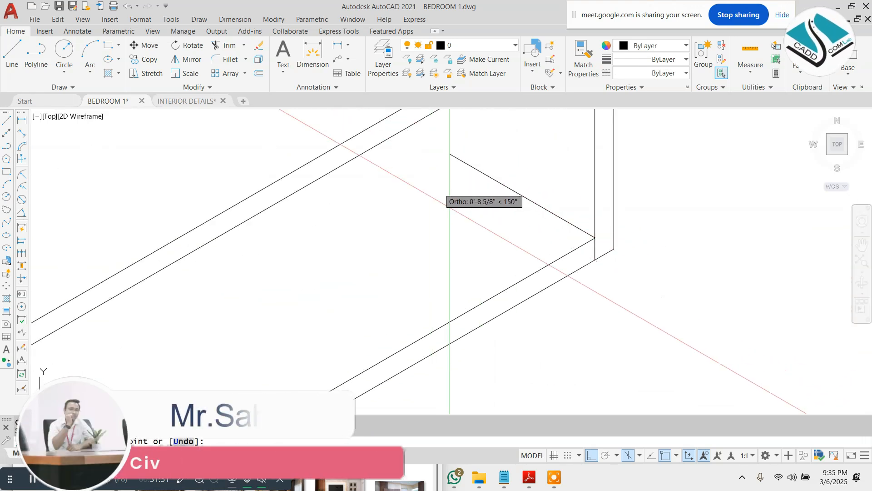
{"action": "scroll", "coordinate": [468, 230], "scroll_direction": "down", "scroll_amount": 4}
{"action": "left_click", "coordinate": [409, 164]}
{"action": "key", "text": "Escape"}
{"action": "key", "text": "Return"}
{"action": "scroll", "coordinate": [447, 199], "scroll_direction": "up", "scroll_amount": 4}
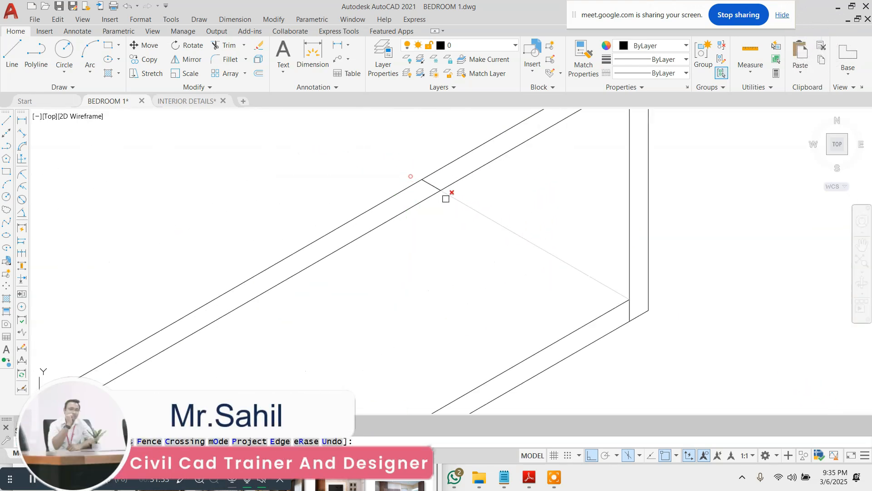
{"action": "scroll", "coordinate": [431, 184], "scroll_direction": "down", "scroll_amount": 5}
{"action": "key", "text": "Escape"}
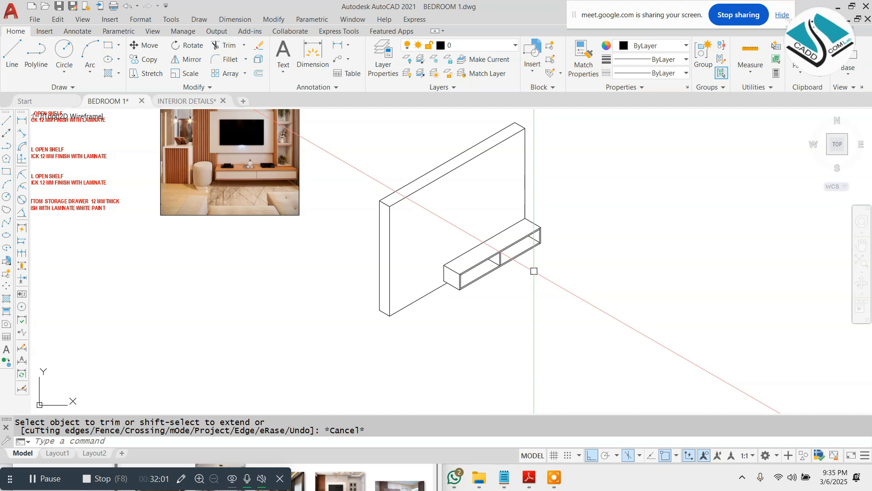
- Examine the reference photo of the TV unit and the section's open shelf notes alongside the isometric view
{"action": "key", "text": "Escape"}
{"action": "key", "text": "Escape"}
{"action": "scroll", "coordinate": [532, 268], "scroll_direction": "down", "scroll_amount": 2}
{"action": "scroll", "coordinate": [365, 161], "scroll_direction": "up", "scroll_amount": 8}
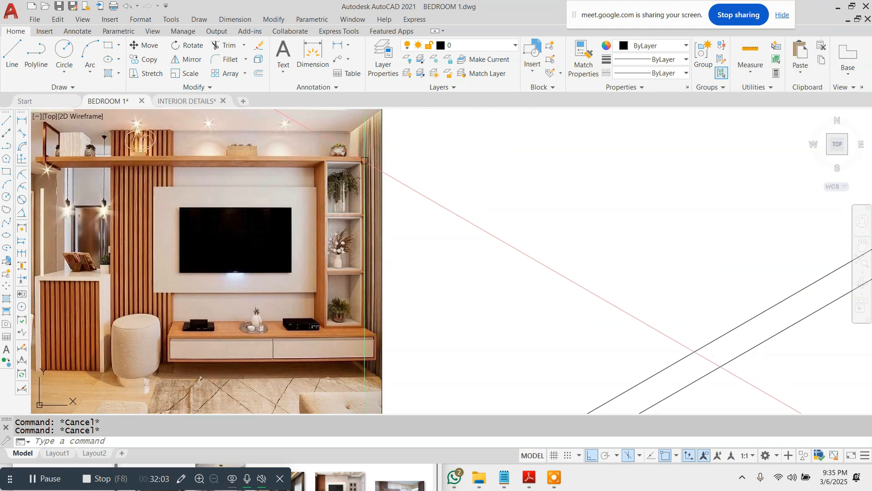
{"action": "scroll", "coordinate": [339, 170], "scroll_direction": "down", "scroll_amount": 4}
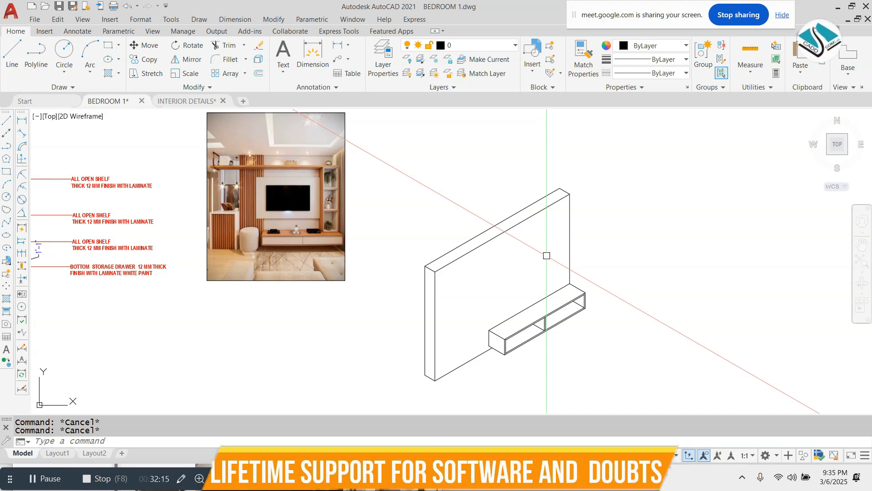
{"action": "scroll", "coordinate": [557, 250], "scroll_direction": "up", "scroll_amount": 3}
{"action": "scroll", "coordinate": [576, 288], "scroll_direction": "down", "scroll_amount": 4}
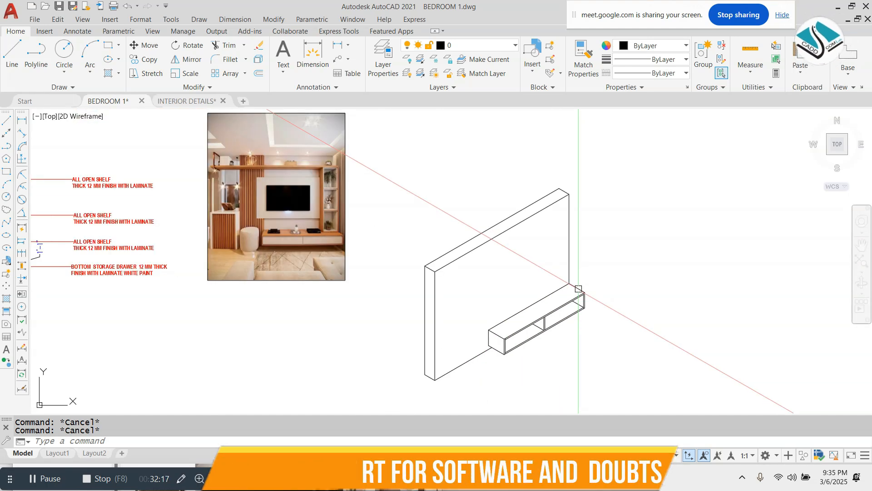
{"action": "scroll", "coordinate": [358, 227], "scroll_direction": "up", "scroll_amount": 4}
{"action": "scroll", "coordinate": [358, 227], "scroll_direction": "up", "scroll_amount": 3}
{"action": "scroll", "coordinate": [536, 293], "scroll_direction": "down", "scroll_amount": 8}
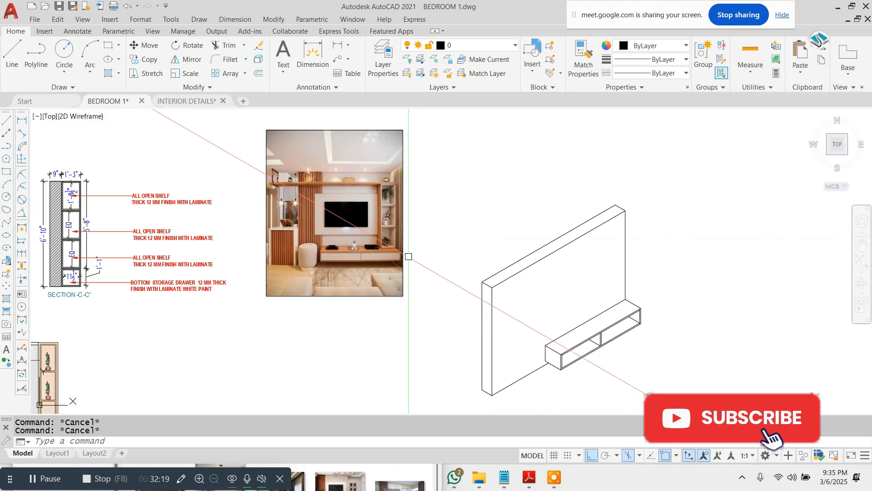
{"action": "scroll", "coordinate": [455, 267], "scroll_direction": "up", "scroll_amount": 5}
{"action": "scroll", "coordinate": [431, 255], "scroll_direction": "up", "scroll_amount": 2}
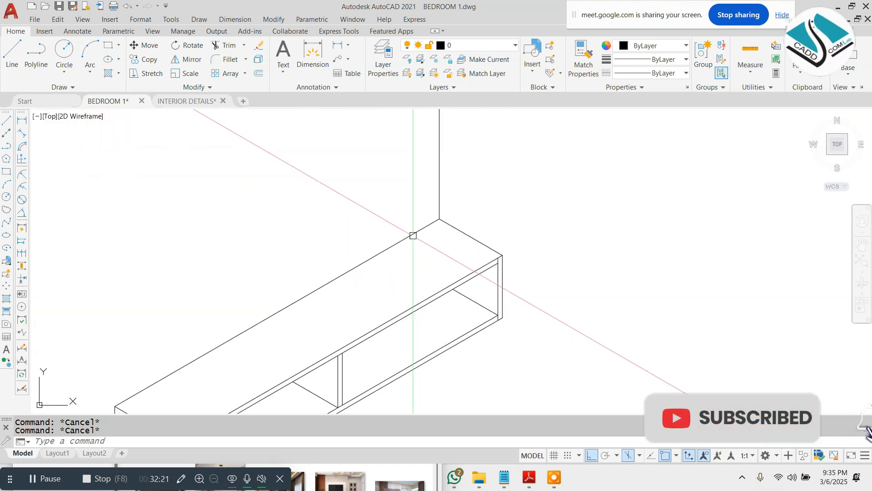
- Copy the drawer box top's wall-side edge 6 inches forward across the top face
{"action": "type", "text": "co"}
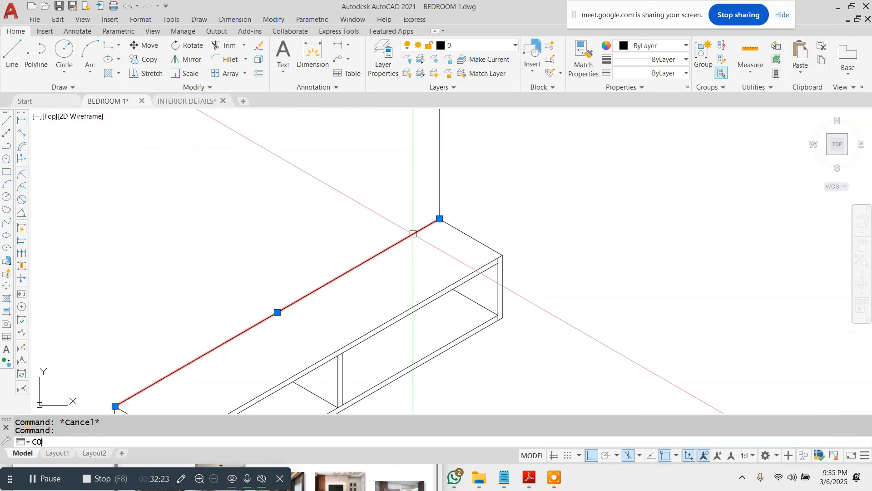
{"action": "left_click", "coordinate": [414, 233]}
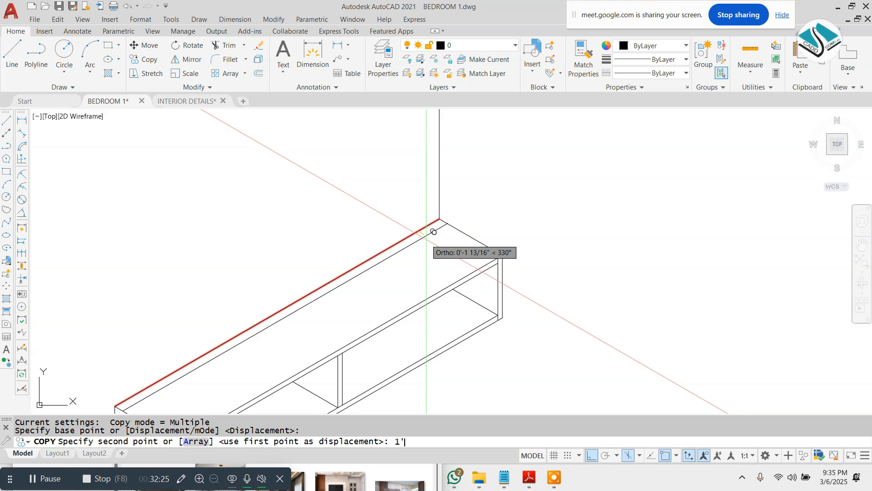
{"action": "key", "text": "Return"}
{"action": "key", "text": "ctrl+z"}
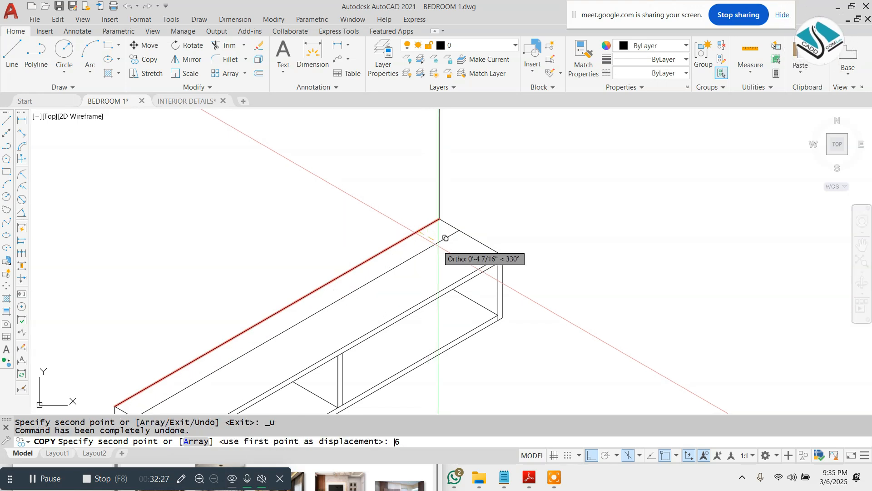
{"action": "key", "text": "Return"}
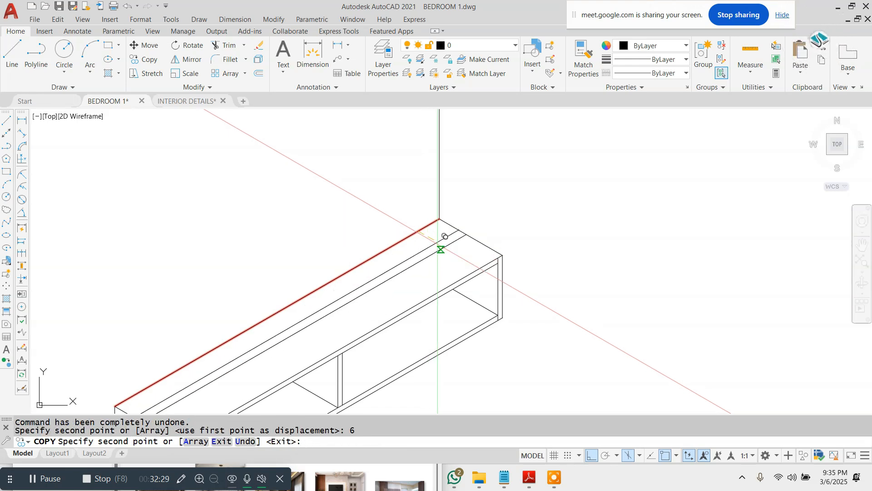
{"action": "key", "text": "ctrl+z"}
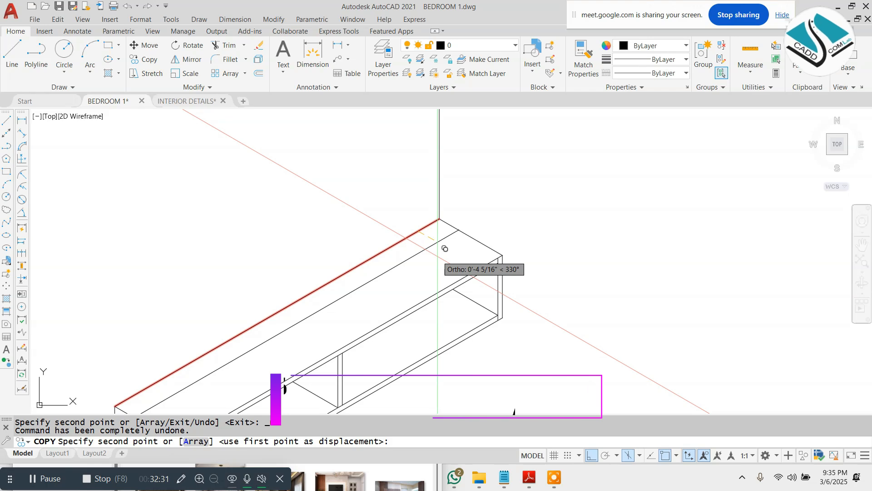
{"action": "type", "text": "6"}
{"action": "key", "text": "Return"}
{"action": "key", "text": "Escape"}
{"action": "scroll", "coordinate": [463, 234], "scroll_direction": "down", "scroll_amount": 3}
{"action": "key", "text": "Escape"}
{"action": "key", "text": "Escape"}
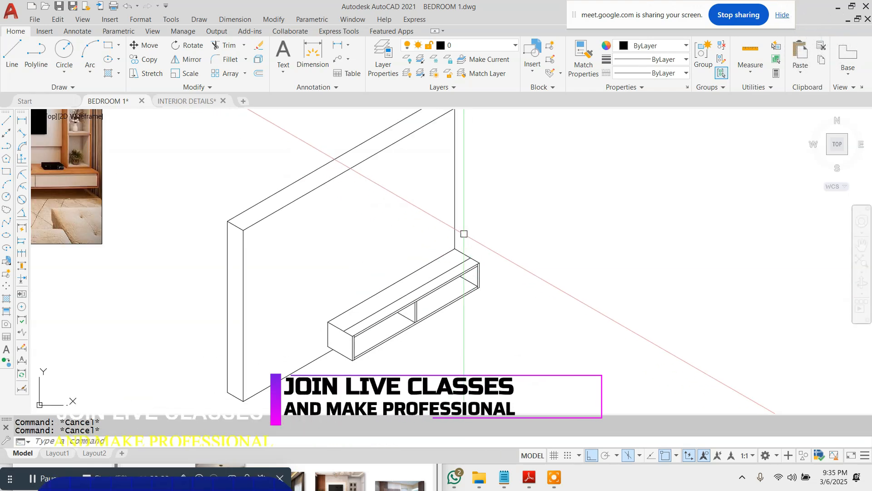
- Draw a vertical line up from the copied line's far end on the drawer top to above the wall's top corner
{"action": "type", "text": "L"}
{"action": "left_click", "coordinate": [471, 258]}
{"action": "scroll", "coordinate": [471, 228], "scroll_direction": "down", "scroll_amount": 2}
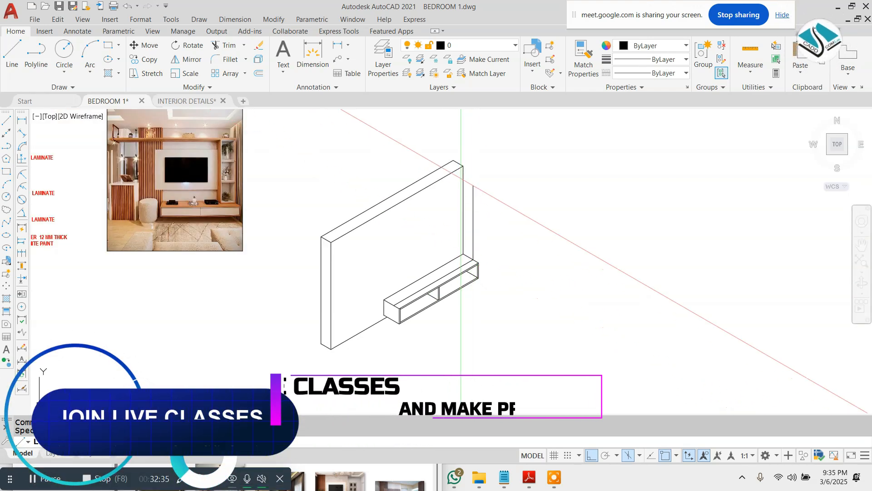
{"action": "scroll", "coordinate": [463, 167], "scroll_direction": "up", "scroll_amount": 2}
{"action": "left_click", "coordinate": [482, 155]}
{"action": "key", "text": "Escape"}
- Draw a line outward from the wall's top front corner along the depth direction and trim its overlap with the vertical line
{"action": "key", "text": "Return"}
{"action": "left_click", "coordinate": [467, 172]}
{"action": "left_click", "coordinate": [520, 211]}
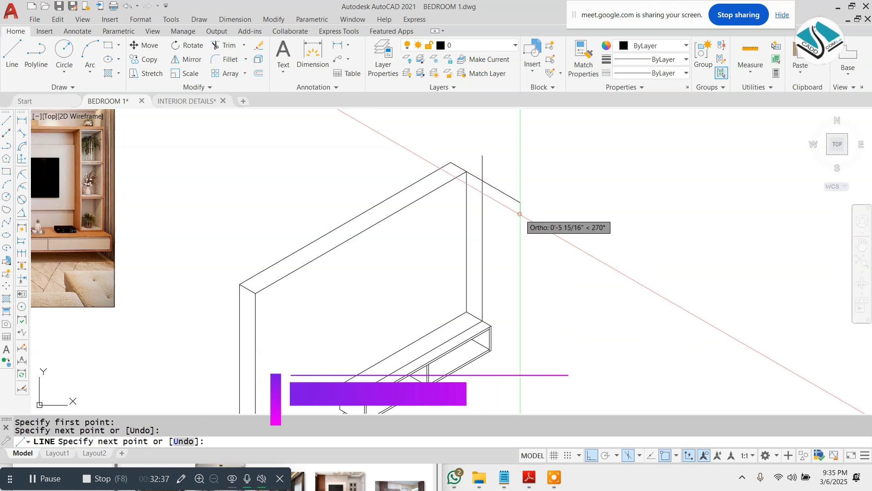
{"action": "key", "text": "Escape"}
{"action": "type", "text": "tr"}
{"action": "key", "text": "Return"}
{"action": "key", "text": "Return"}
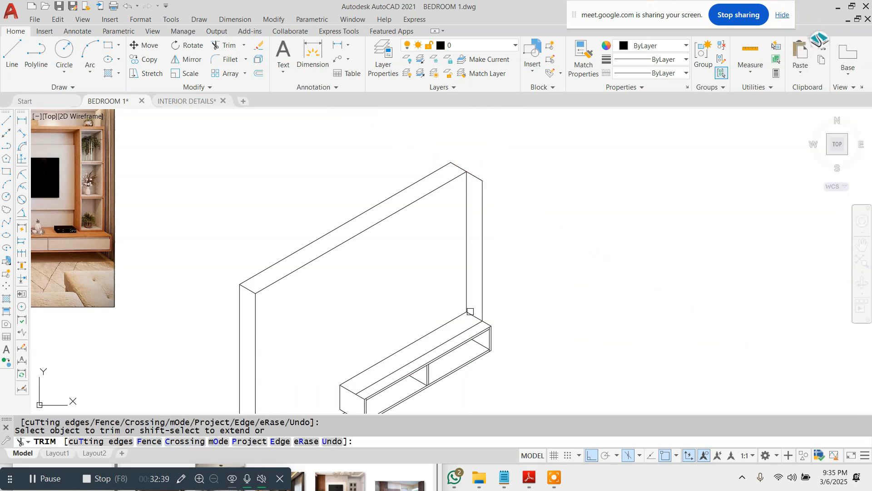
{"action": "key", "text": "Escape"}
- Draw a line 14 inches along the copied line from the far vertical's foot, continuing straight up past the wall's top
{"action": "scroll", "coordinate": [468, 325], "scroll_direction": "up", "scroll_amount": 2}
{"action": "type", "text": "l"}
{"action": "key", "text": "Return"}
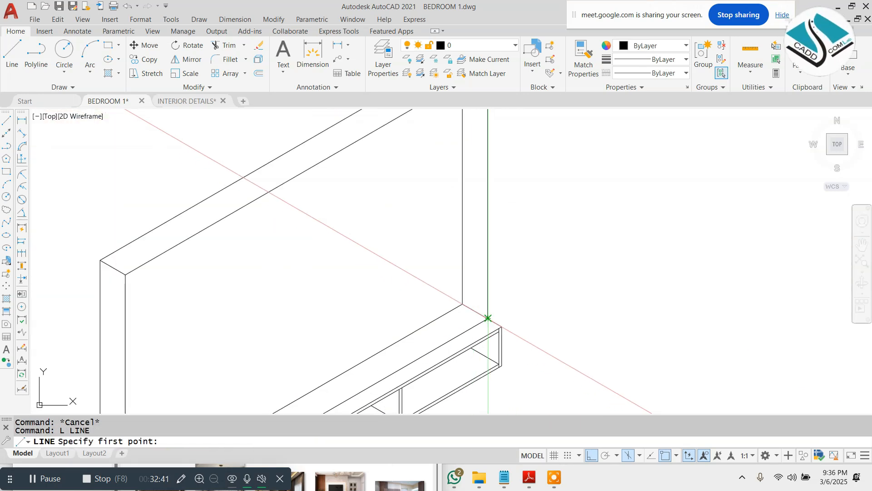
{"action": "key", "text": "Escape"}
{"action": "key", "text": "Return"}
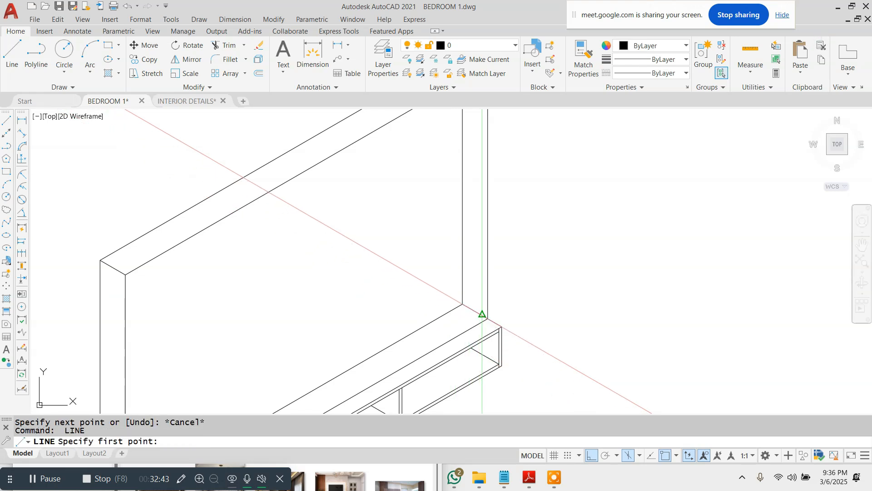
{"action": "left_click", "coordinate": [489, 318]}
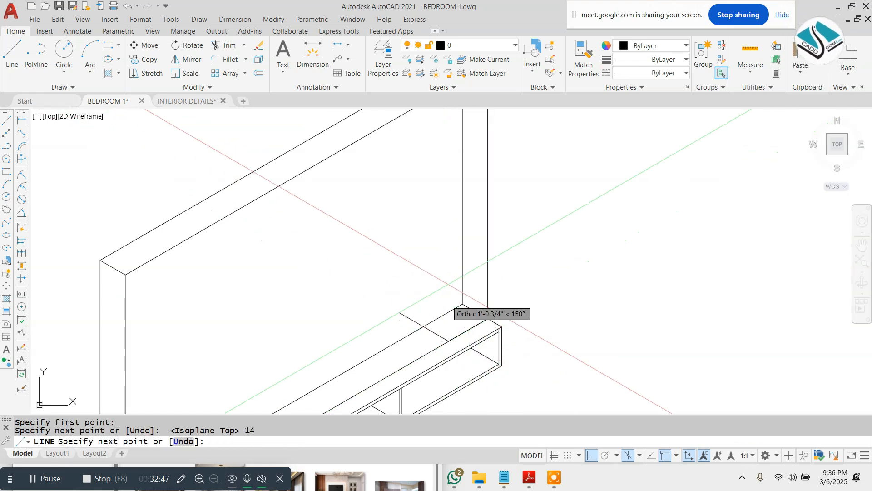
{"action": "key", "text": "F5"}
{"action": "scroll", "coordinate": [463, 301], "scroll_direction": "down", "scroll_amount": 2}
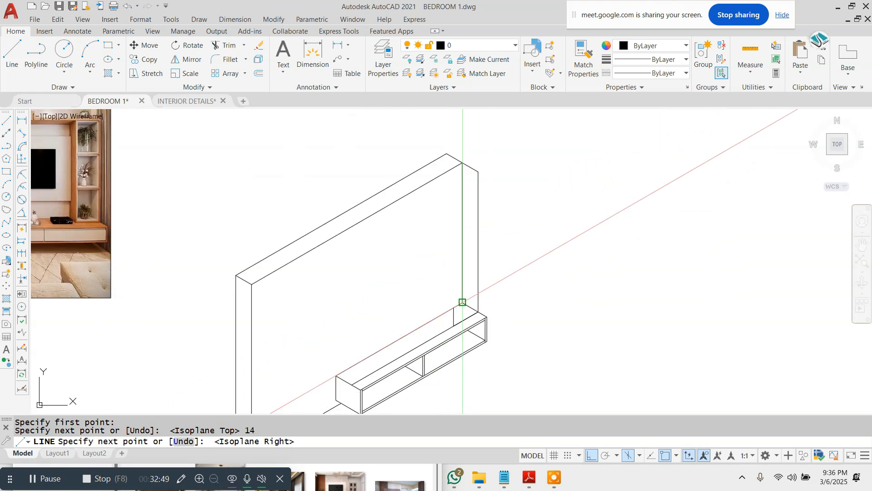
{"action": "scroll", "coordinate": [454, 164], "scroll_direction": "up", "scroll_amount": 2}
{"action": "key", "text": "Escape"}
- Draw a line from the shelf side's top outer corner parallel to the wall's top edge, crossing the new vertical line
{"action": "key", "text": "Return"}
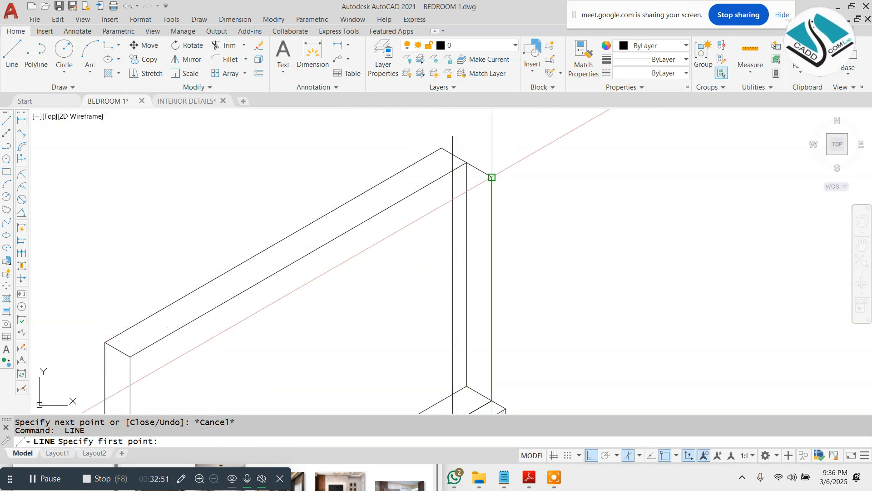
{"action": "left_click", "coordinate": [491, 178]}
{"action": "left_click", "coordinate": [391, 234]}
{"action": "key", "text": "Escape"}
- Trim the overshooting line ends at the shelf side's top corner and the wall's vertical edge hidden behind the shelf side
{"action": "type", "text": "tr"}
{"action": "key", "text": "Return"}
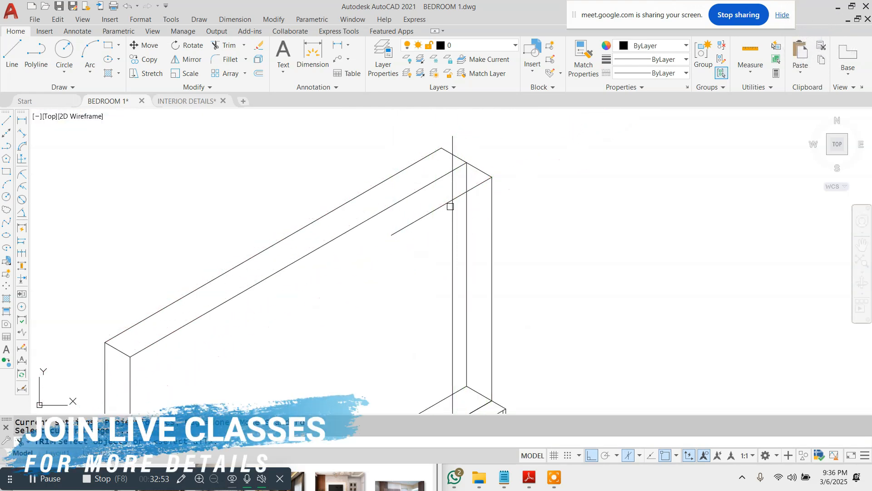
{"action": "left_click", "coordinate": [450, 157]}
{"action": "scroll", "coordinate": [451, 157], "scroll_direction": "up", "scroll_amount": 2}
{"action": "left_click", "coordinate": [464, 140]}
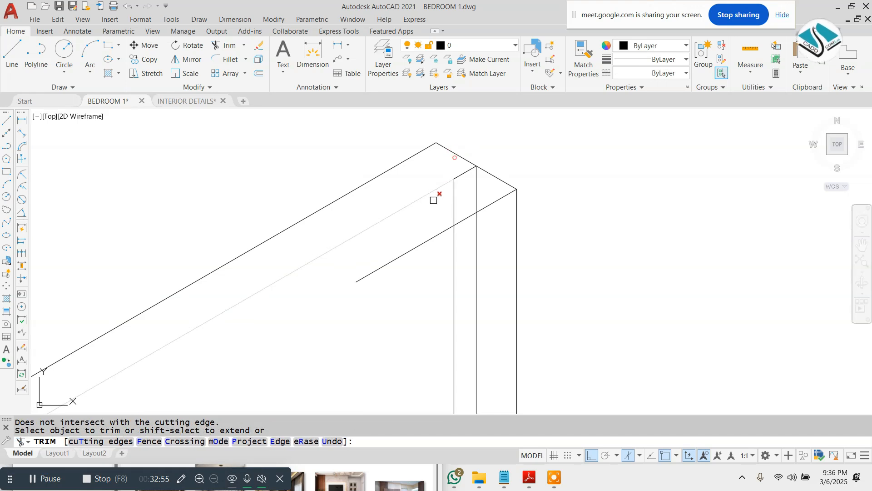
{"action": "left_click", "coordinate": [433, 242]}
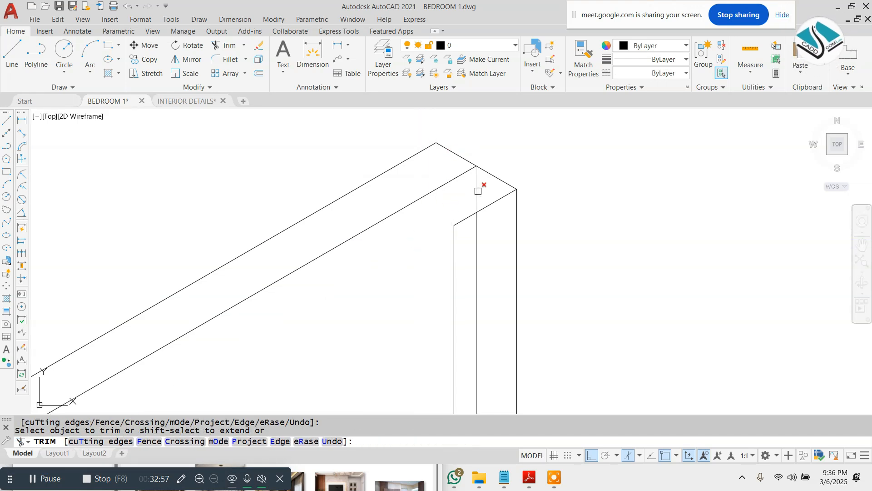
{"action": "key", "text": "Escape"}
{"action": "scroll", "coordinate": [477, 234], "scroll_direction": "down", "scroll_amount": 4}
{"action": "key", "text": "Escape"}
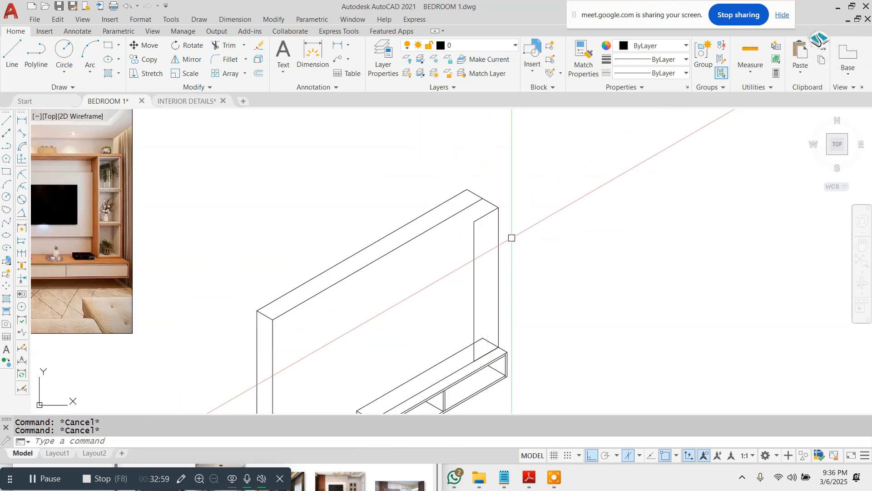
- Draw a line from the shelf side's top left corner back along the depth direction to the wall's top front edge
{"action": "type", "text": "l"}
{"action": "key", "text": "Return"}
{"action": "scroll", "coordinate": [488, 208], "scroll_direction": "up", "scroll_amount": 2}
{"action": "left_click", "coordinate": [453, 241]}
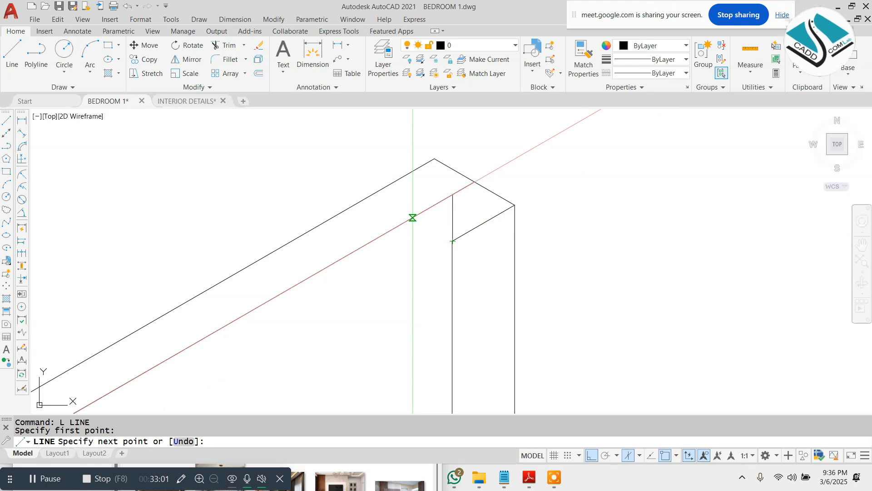
{"action": "key", "text": "Escape"}
- Try to trim the wall's top front edge between the new depth line and the wall's right end
{"action": "key", "text": "Return"}
{"action": "left_click", "coordinate": [395, 205]}
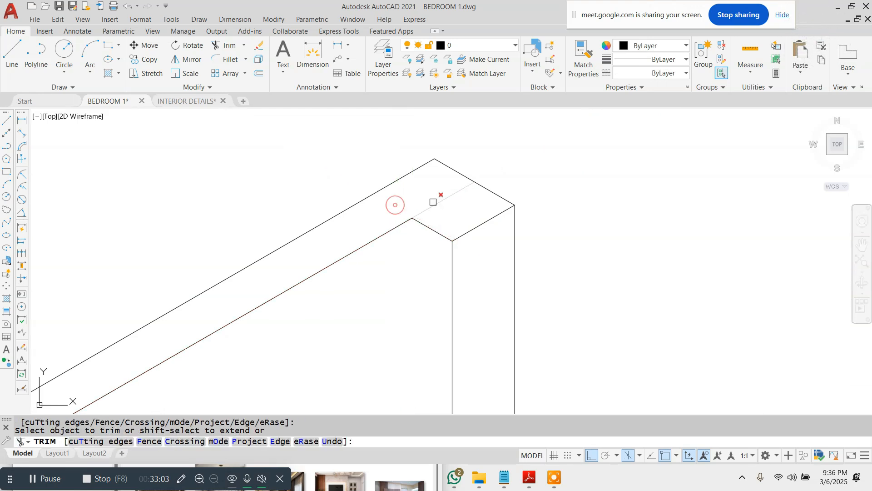
{"action": "left_click", "coordinate": [434, 202]}
{"action": "scroll", "coordinate": [434, 201], "scroll_direction": "down", "scroll_amount": 4}
{"action": "key", "text": "Escape"}
{"action": "scroll", "coordinate": [453, 335], "scroll_direction": "up", "scroll_amount": 2}
{"action": "middle_click_drag", "start_coordinate": [452, 335], "coordinate": [450, 292]}
{"action": "key", "text": "Escape"}
{"action": "key", "text": "Escape"}
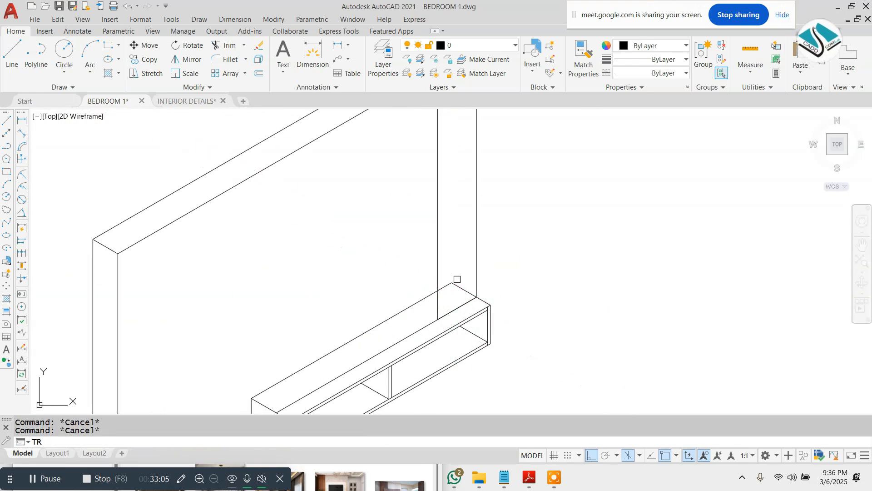
- Trim the drawer box's top back edge and corner where the shelf side covers them
{"action": "type", "text": "TR"}
{"action": "scroll", "coordinate": [457, 279], "scroll_direction": "up", "scroll_amount": 2}
{"action": "key", "text": "Return"}
{"action": "key", "text": "Escape"}
- Draw a depth line back from the shelf unit's bottom left corner, and a vertical down from its top back corner to the drawer top
{"action": "type", "text": "L"}
{"action": "key", "text": "Return"}
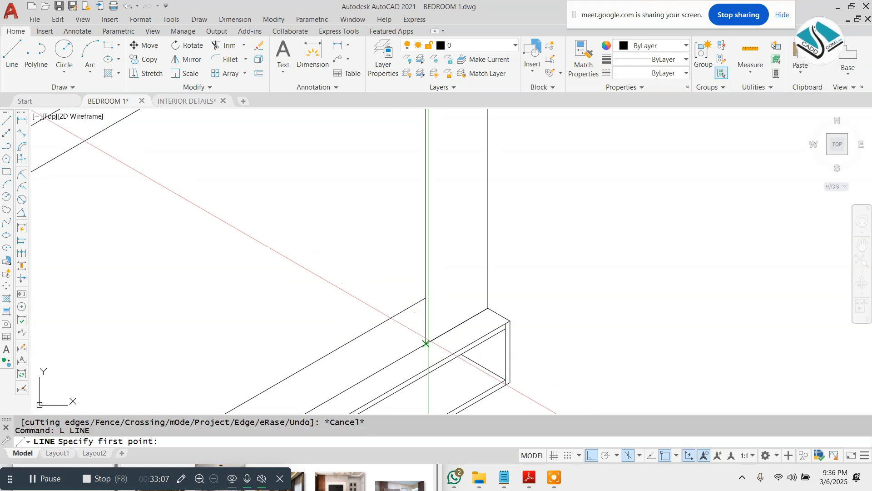
{"action": "left_click", "coordinate": [426, 343]}
{"action": "scroll", "coordinate": [386, 318], "scroll_direction": "down", "scroll_amount": 4}
{"action": "key", "text": "Escape"}
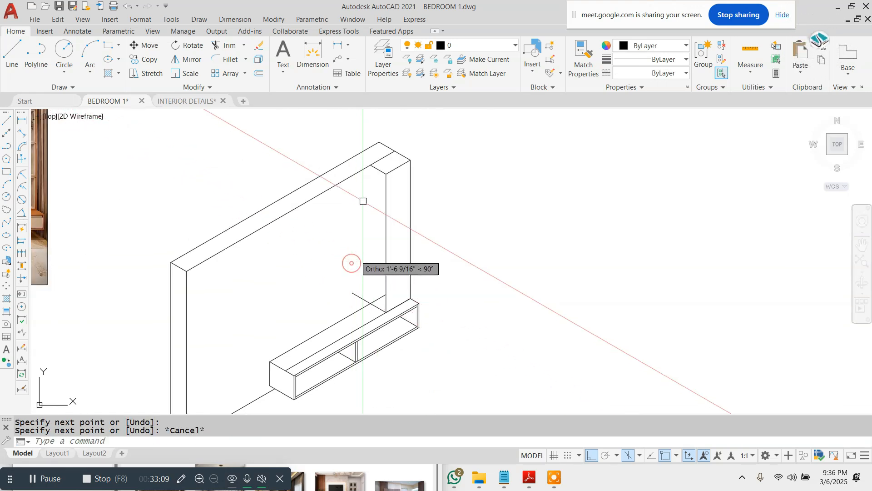
{"action": "key", "text": "Return"}
{"action": "left_click", "coordinate": [370, 164]}
{"action": "scroll", "coordinate": [363, 303], "scroll_direction": "up", "scroll_amount": 4}
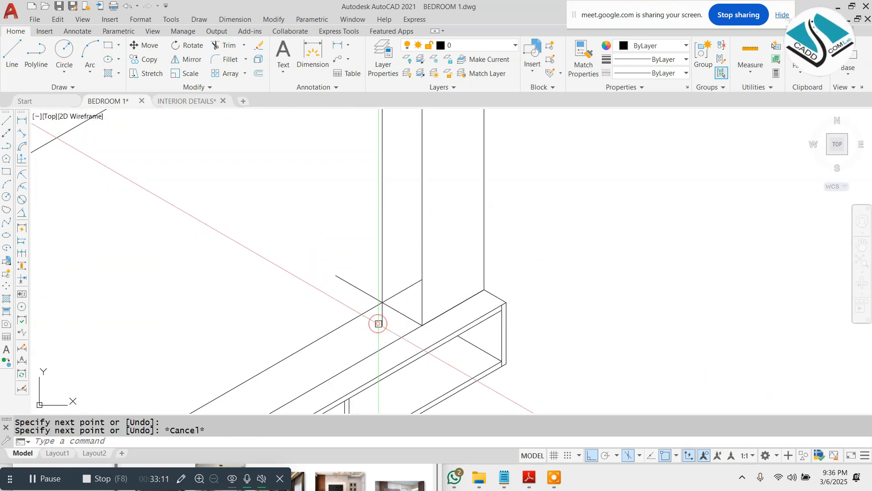
- Trim the overshooting ends of the depth line and the back vertical at the shelf unit's foot
{"action": "type", "text": "tr"}
{"action": "key", "text": "Return"}
{"action": "key", "text": "Return"}
{"action": "left_click", "coordinate": [366, 292]}
{"action": "scroll", "coordinate": [458, 315], "scroll_direction": "down", "scroll_amount": 3}
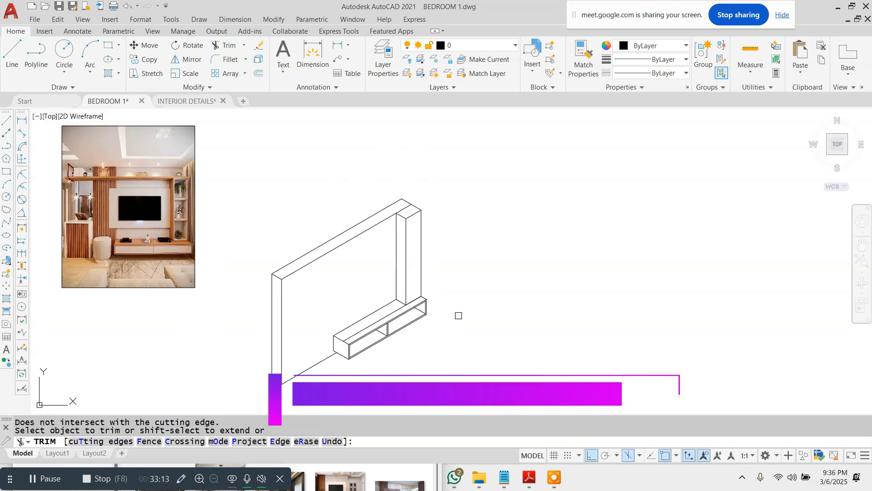
{"action": "key", "text": "Escape"}
{"action": "scroll", "coordinate": [475, 296], "scroll_direction": "down", "scroll_amount": 2}
{"action": "scroll", "coordinate": [324, 282], "scroll_direction": "up", "scroll_amount": 2}
{"action": "key", "text": "Escape"}
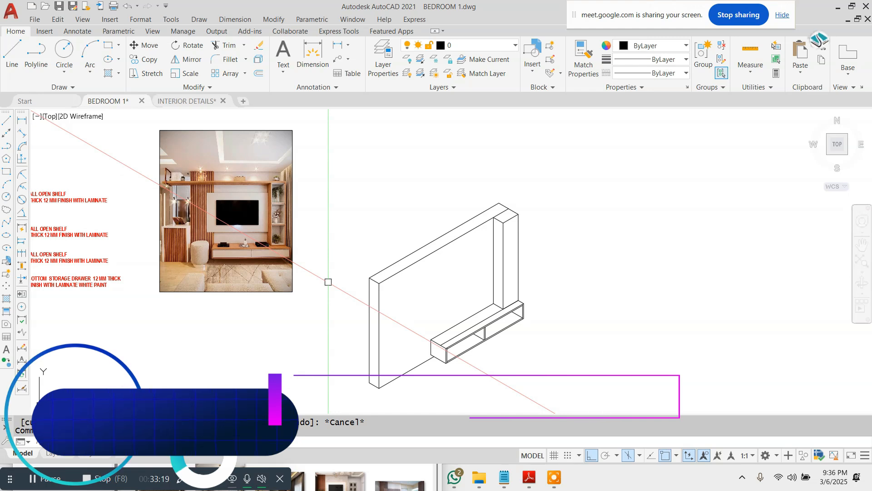
{"action": "key", "text": "Escape"}
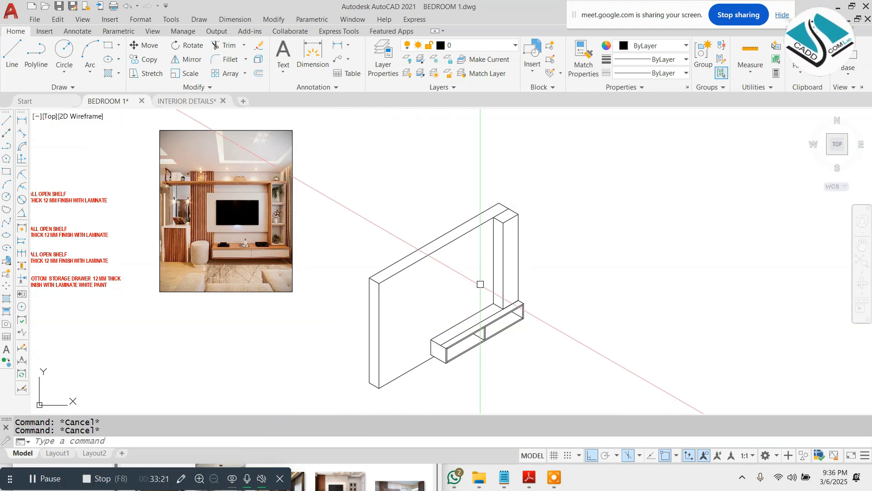
- Remove the leftover construction line across the drawer top beside the shelf unit's foot
{"action": "scroll", "coordinate": [491, 314], "scroll_direction": "up", "scroll_amount": 5}
{"action": "scroll", "coordinate": [504, 316], "scroll_direction": "down", "scroll_amount": 4}
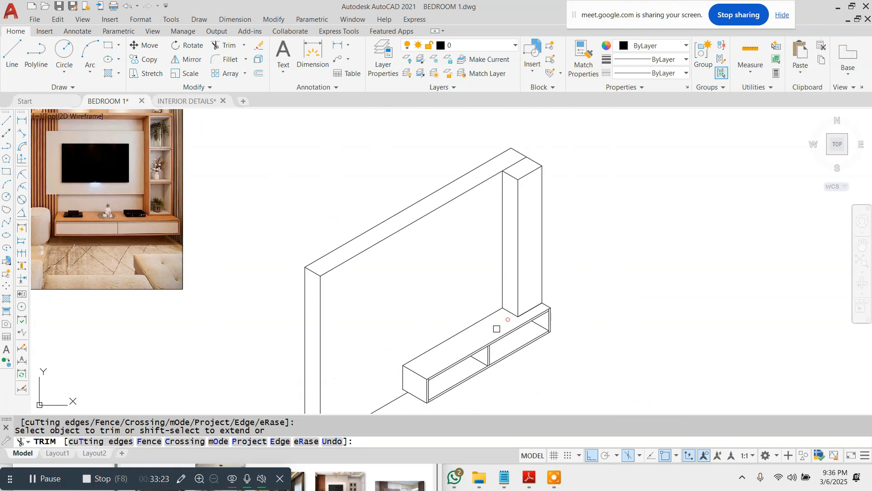
{"action": "key", "text": "Escape"}
- Divide the left vertical edge of the shelf unit's open face into 3 segments
{"action": "left_click", "coordinate": [519, 251]}
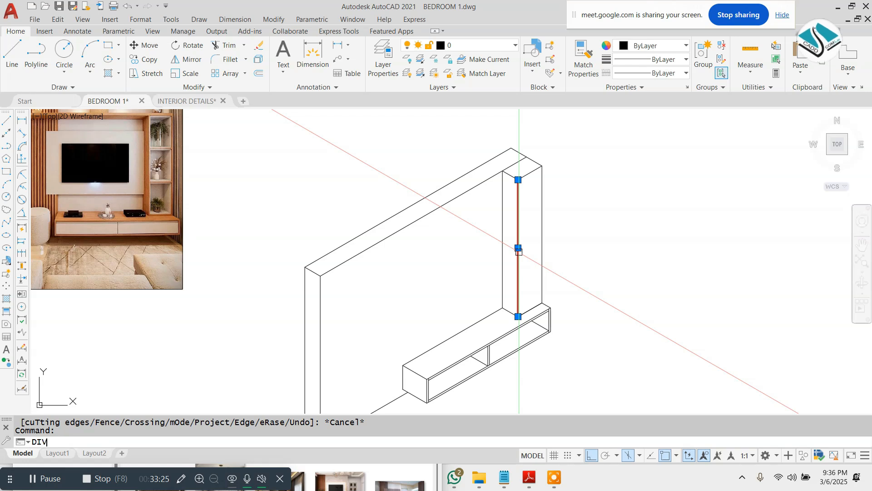
{"action": "key", "text": "Return"}
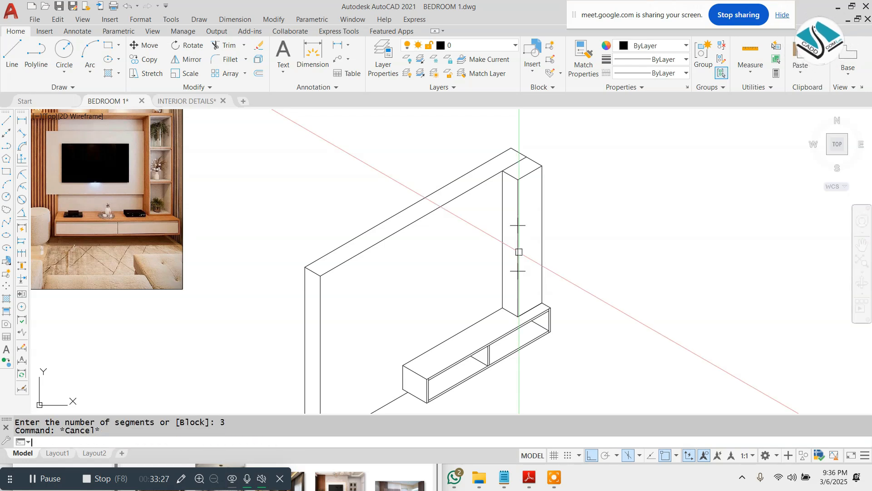
- Draw a shelf line from each of the two division points, parallel to the face's top edge and past its right vertical
{"action": "key", "text": "Return"}
{"action": "scroll", "coordinate": [516, 225], "scroll_direction": "up", "scroll_amount": 3}
{"action": "left_click", "coordinate": [515, 225]}
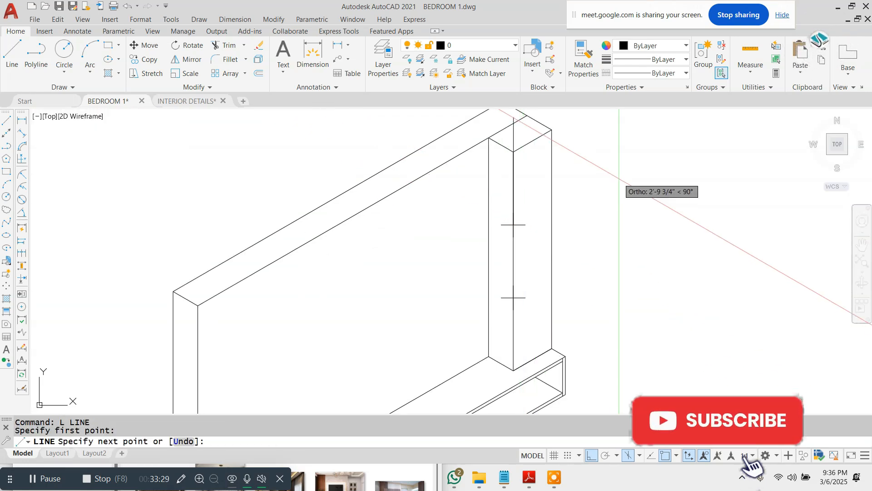
{"action": "left_click", "coordinate": [647, 156]}
{"action": "key", "text": "Escape"}
{"action": "key", "text": "Return"}
{"action": "left_click", "coordinate": [513, 297]}
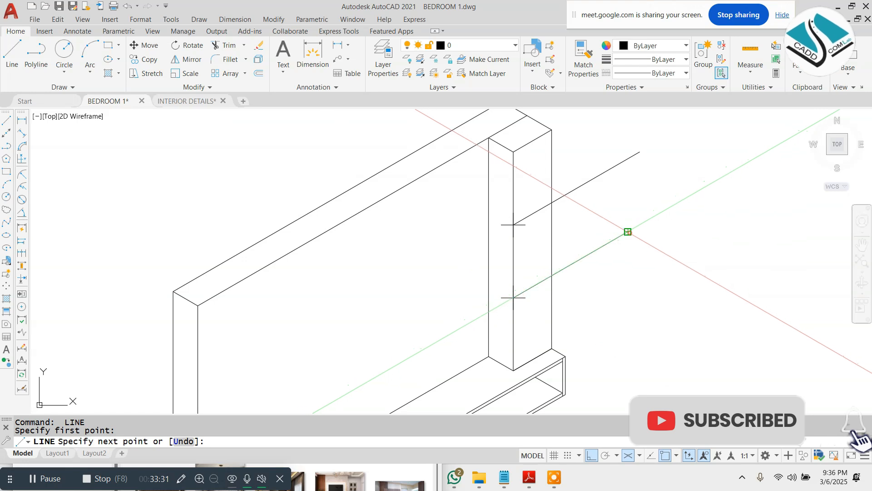
{"action": "left_click", "coordinate": [626, 233]}
{"action": "key", "text": "Escape"}
- Trim both shelf lines where they extend beyond the right vertical of the shelf unit's face
{"action": "type", "text": "R"}
{"action": "key", "text": "Return"}
{"action": "key", "text": "Return"}
{"action": "left_click", "coordinate": [627, 136]}
{"action": "left_click", "coordinate": [586, 270]}
{"action": "key", "text": "Escape"}
- Erase the two division point markers from the shelf unit's vertical edge
{"action": "left_click", "coordinate": [499, 193]}
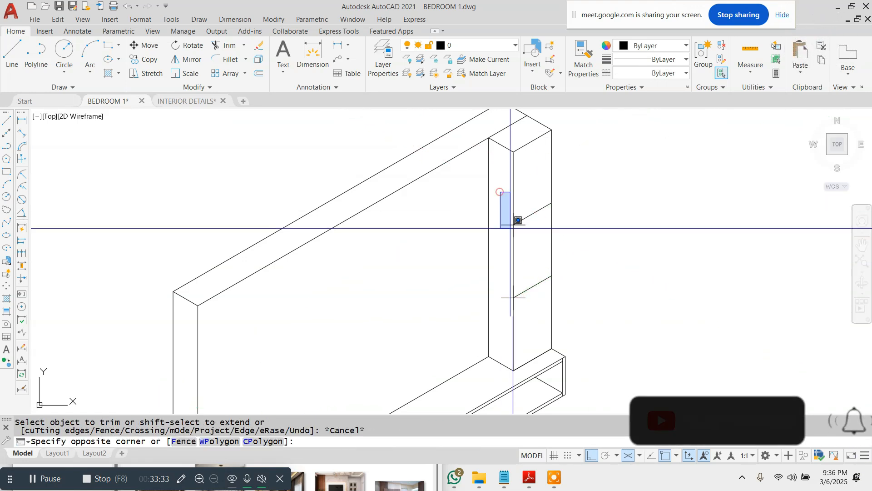
{"action": "left_click", "coordinate": [536, 298]}
{"action": "type", "text": "E"}
{"action": "key", "text": "Return"}
{"action": "key", "text": "Escape"}
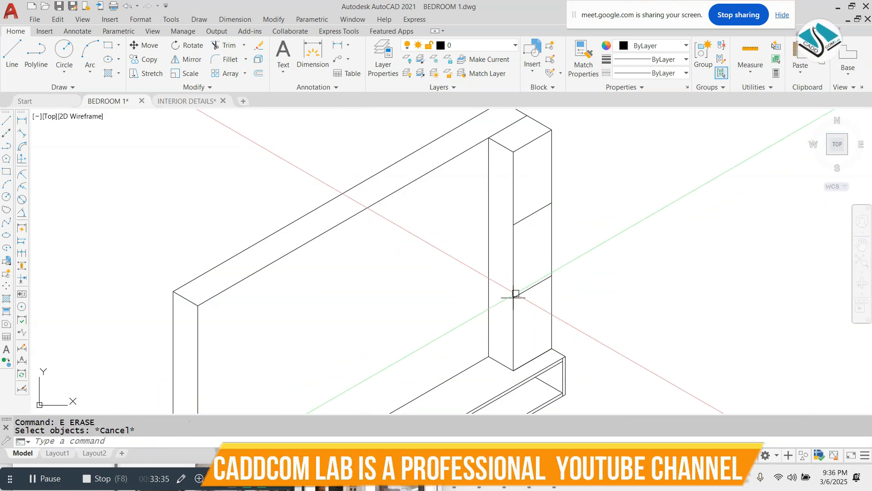
{"action": "key", "text": "Escape"}
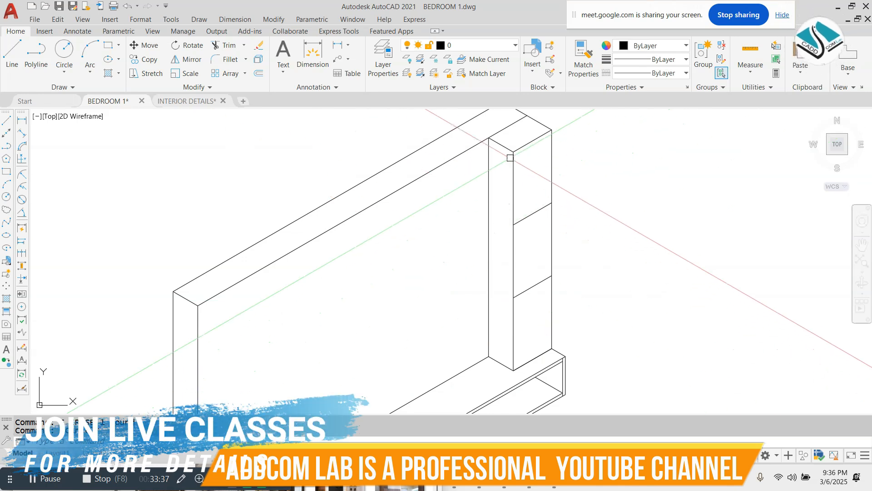
{"action": "type", "text": "co"}
{"action": "key", "text": "Return"}
{"action": "scroll", "coordinate": [557, 137], "scroll_direction": "up", "scroll_amount": 2}
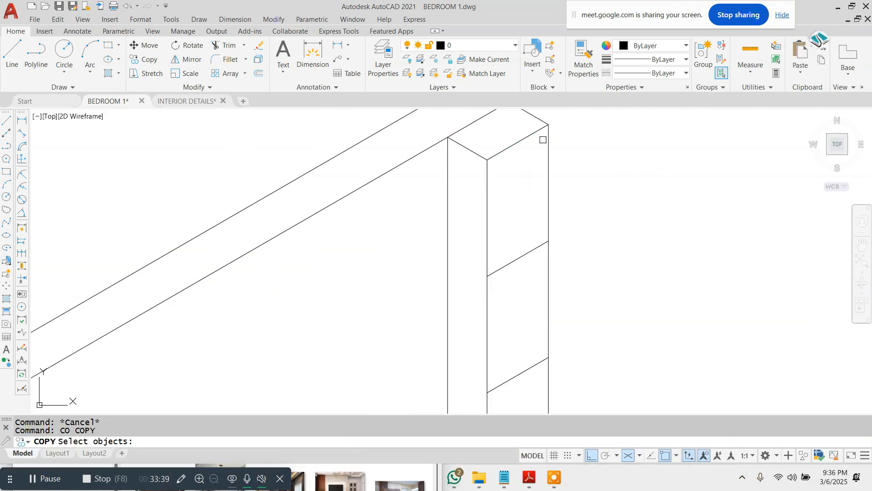
{"action": "key", "text": "Return"}
{"action": "left_click", "coordinate": [518, 141]}
{"action": "key", "text": "Escape"}
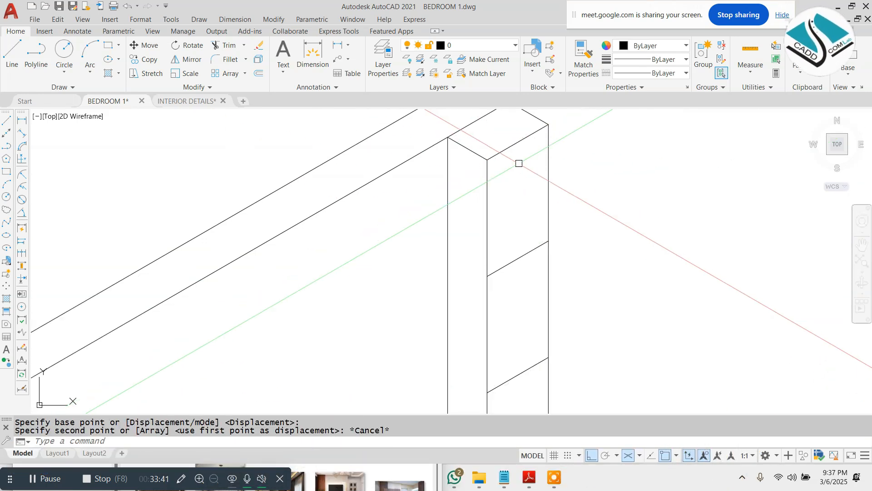
- Offset the shelf face's two verticals and top edge inward by 1 inch, and the upper shelf line upward by 1 inch
{"action": "type", "text": "1"}
{"action": "key", "text": "Return"}
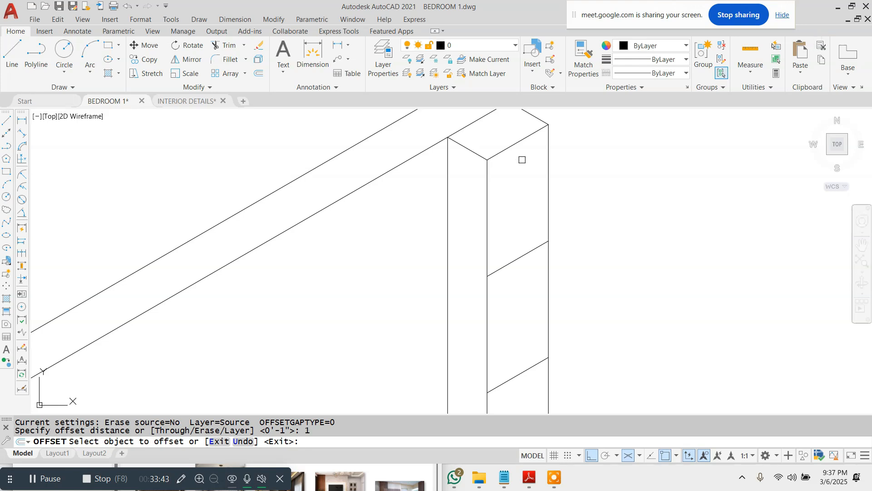
{"action": "left_click", "coordinate": [487, 205]}
{"action": "left_click", "coordinate": [503, 221]}
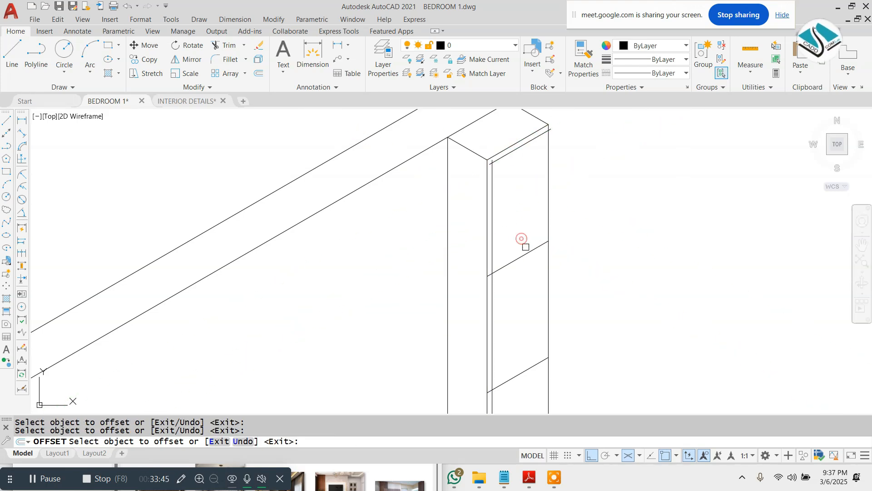
{"action": "left_click", "coordinate": [530, 250]}
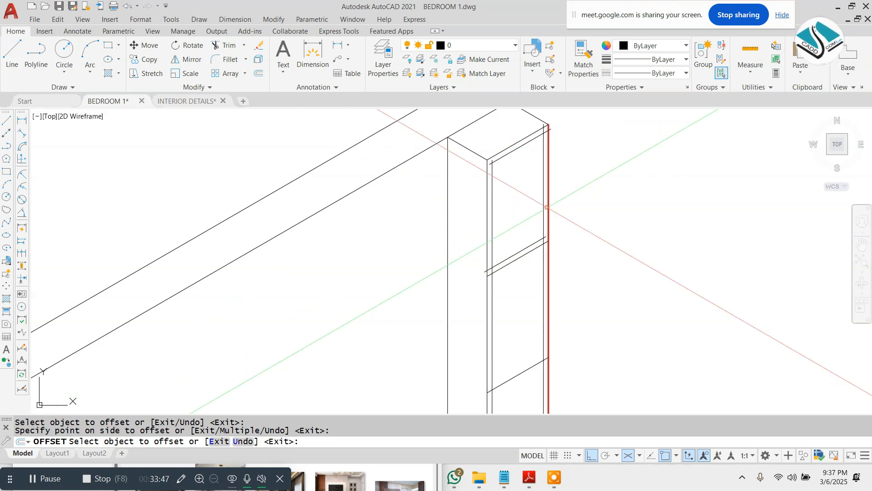
- Offset the lower shelf line and the bottom edge of the shelf unit's face upward by 1 inch
{"action": "scroll", "coordinate": [547, 207], "scroll_direction": "down", "scroll_amount": 5}
{"action": "scroll", "coordinate": [489, 231], "scroll_direction": "up", "scroll_amount": 5}
{"action": "left_click", "coordinate": [492, 236]}
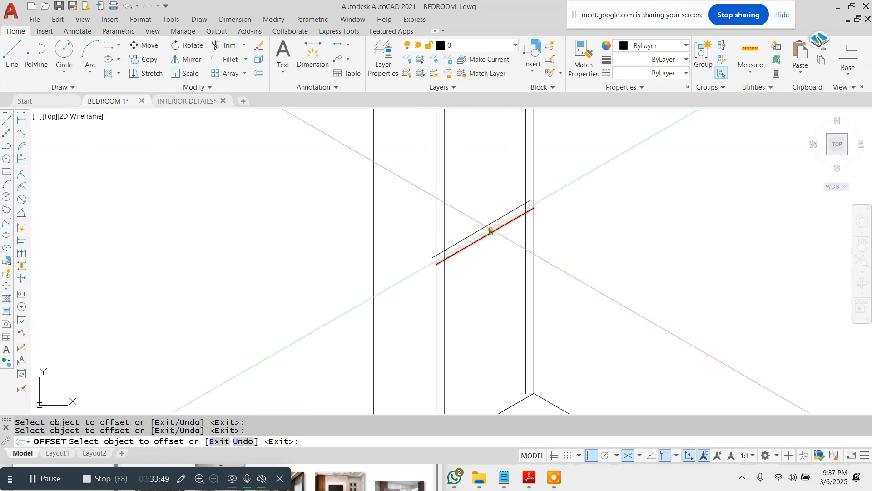
{"action": "left_click", "coordinate": [508, 253]}
{"action": "left_click", "coordinate": [506, 349]}
{"action": "left_click", "coordinate": [501, 309]}
{"action": "key", "text": "Escape"}
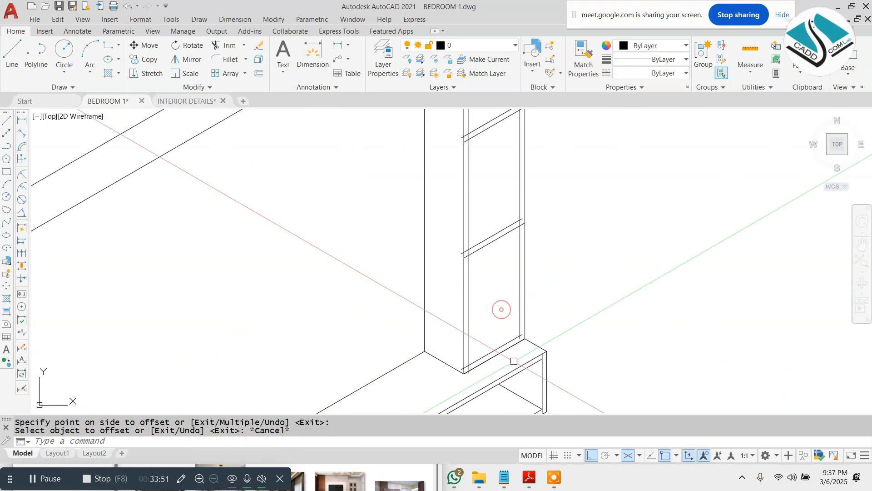
- Trim the crossing offset lines at the bottom left inner corner of the shelf unit's face
{"action": "scroll", "coordinate": [513, 361], "scroll_direction": "up", "scroll_amount": 5}
{"action": "key", "text": "Escape"}
{"action": "key", "text": "Escape"}
{"action": "type", "text": "tr"}
{"action": "key", "text": "Return"}
{"action": "key", "text": "Return"}
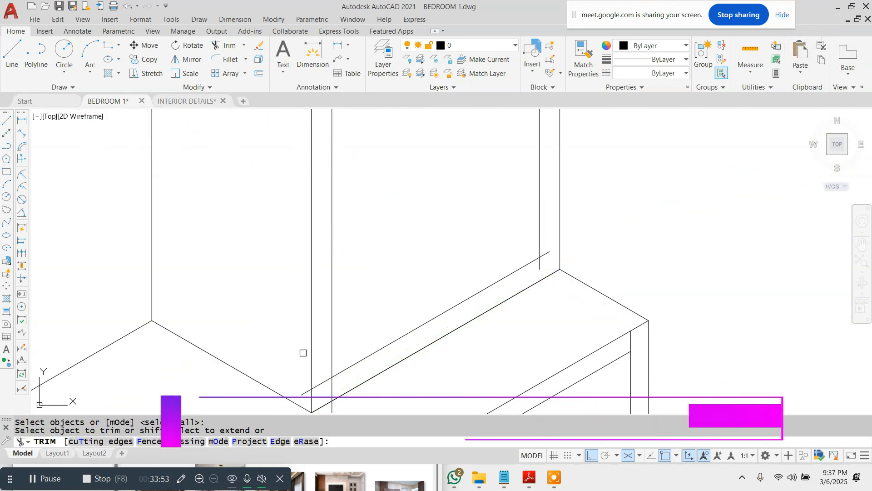
{"action": "scroll", "coordinate": [304, 352], "scroll_direction": "down", "scroll_amount": 2}
{"action": "middle_click_drag", "start_coordinate": [304, 352], "coordinate": [336, 276]}
{"action": "left_click", "coordinate": [335, 305]}
{"action": "scroll", "coordinate": [338, 303], "scroll_direction": "up", "scroll_amount": 5}
{"action": "left_click", "coordinate": [368, 265]}
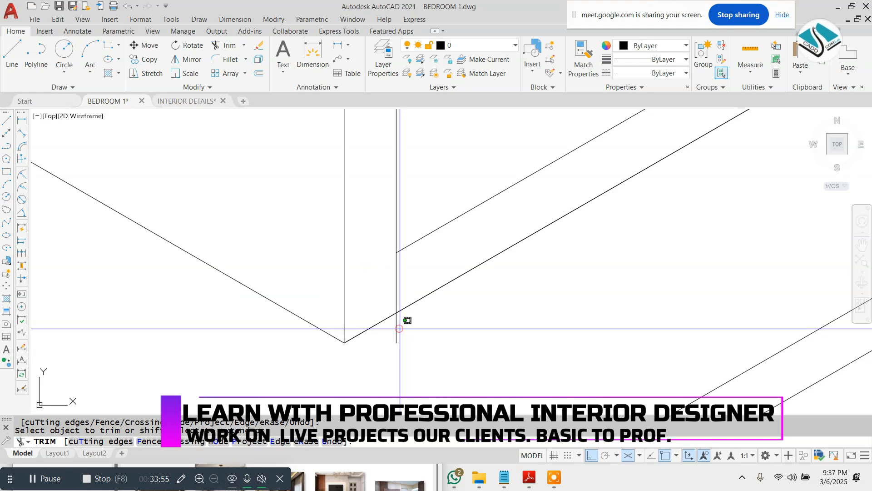
{"action": "left_click", "coordinate": [391, 336]}
- Trim the crossing offset lines at the bottom right inner corner of the shelf unit's face
{"action": "scroll", "coordinate": [398, 286], "scroll_direction": "down", "scroll_amount": 5}
{"action": "scroll", "coordinate": [498, 220], "scroll_direction": "up", "scroll_amount": 3}
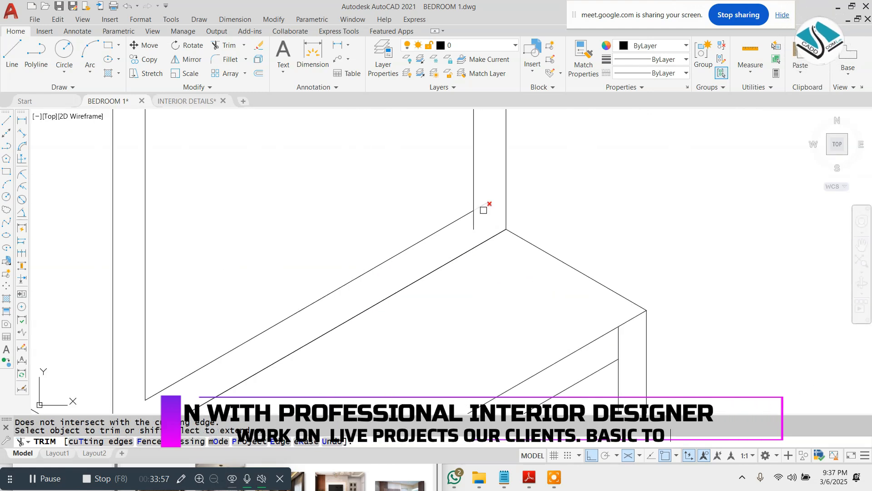
{"action": "left_click", "coordinate": [483, 208]}
{"action": "left_click", "coordinate": [472, 228]}
- Trim the lower shelf board's overshooting ends and the inner verticals across its thickness on both sides
{"action": "scroll", "coordinate": [473, 244], "scroll_direction": "down", "scroll_amount": 8}
{"action": "scroll", "coordinate": [473, 244], "scroll_direction": "up", "scroll_amount": 8}
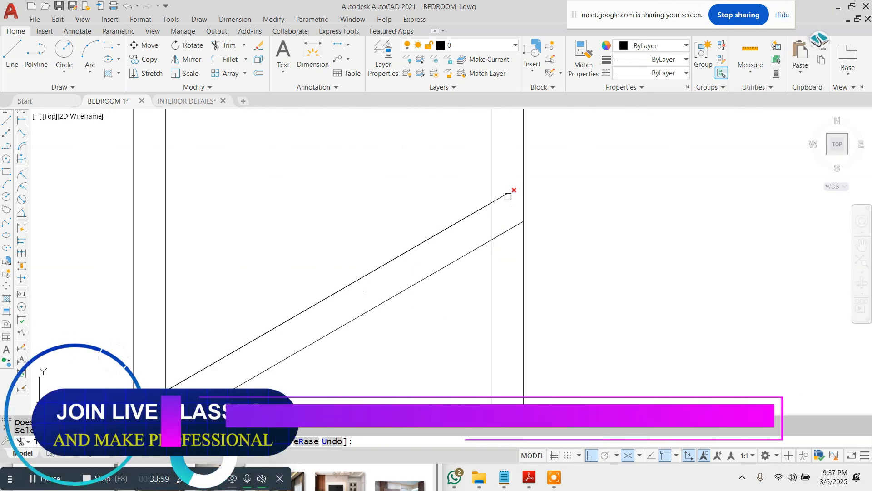
{"action": "left_click", "coordinate": [504, 189]}
{"action": "left_click", "coordinate": [512, 231]}
{"action": "scroll", "coordinate": [516, 213], "scroll_direction": "down", "scroll_amount": 8}
{"action": "scroll", "coordinate": [375, 292], "scroll_direction": "up", "scroll_amount": 8}
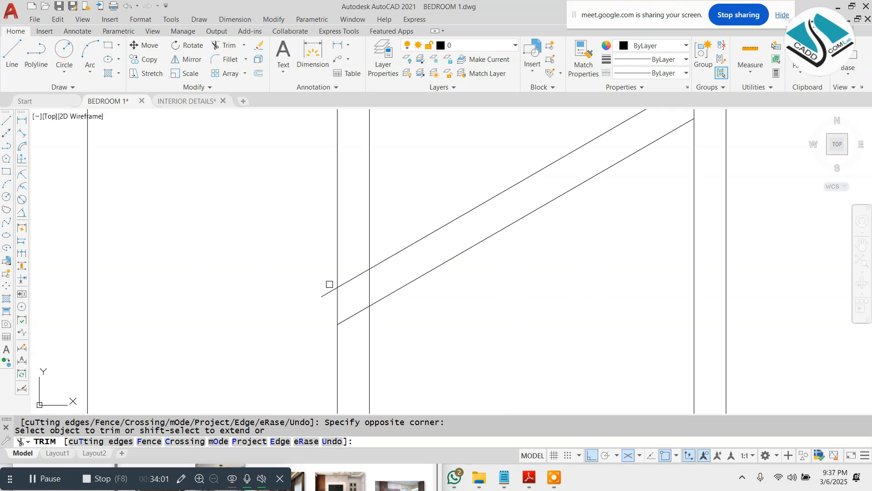
{"action": "left_click", "coordinate": [375, 286]}
{"action": "left_click", "coordinate": [365, 297]}
- Trim the upper shelf board's overshooting ends and the inner verticals across its thickness on both sides
{"action": "scroll", "coordinate": [447, 326], "scroll_direction": "down", "scroll_amount": 8}
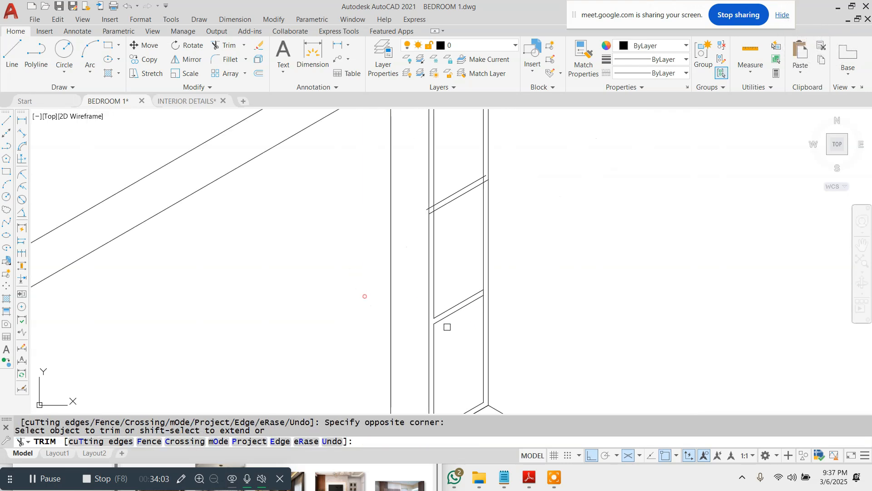
{"action": "scroll", "coordinate": [437, 194], "scroll_direction": "up", "scroll_amount": 8}
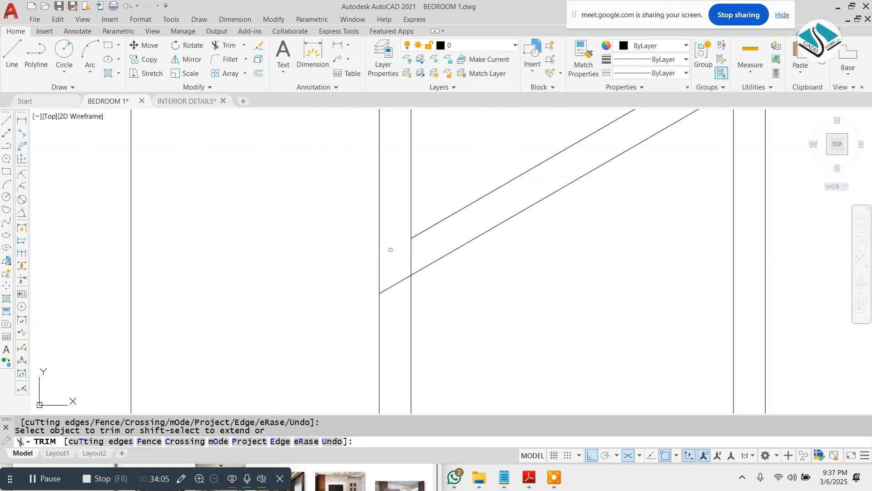
{"action": "left_click", "coordinate": [411, 253]}
{"action": "scroll", "coordinate": [408, 266], "scroll_direction": "down", "scroll_amount": 3}
{"action": "scroll", "coordinate": [526, 174], "scroll_direction": "up", "scroll_amount": 3}
{"action": "left_click", "coordinate": [567, 178]}
{"action": "left_click", "coordinate": [566, 223]}
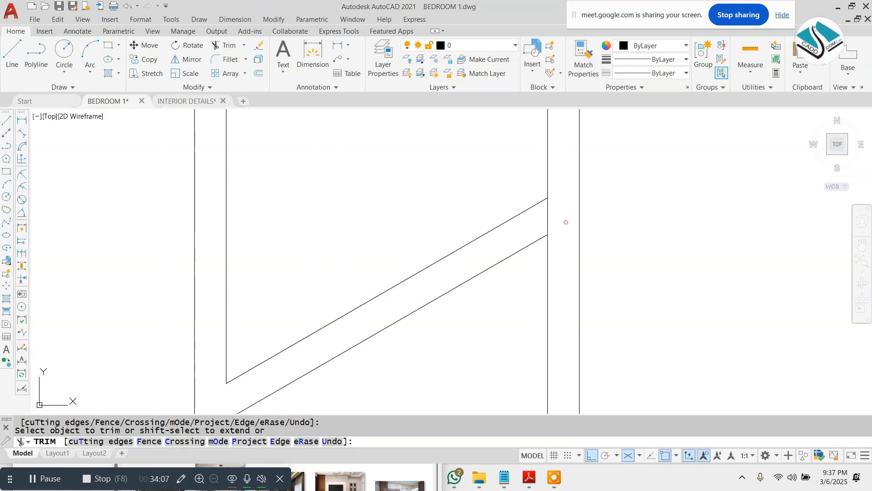
{"action": "left_click", "coordinate": [544, 215]}
{"action": "scroll", "coordinate": [495, 256], "scroll_direction": "down", "scroll_amount": 2}
{"action": "left_click", "coordinate": [520, 237]}
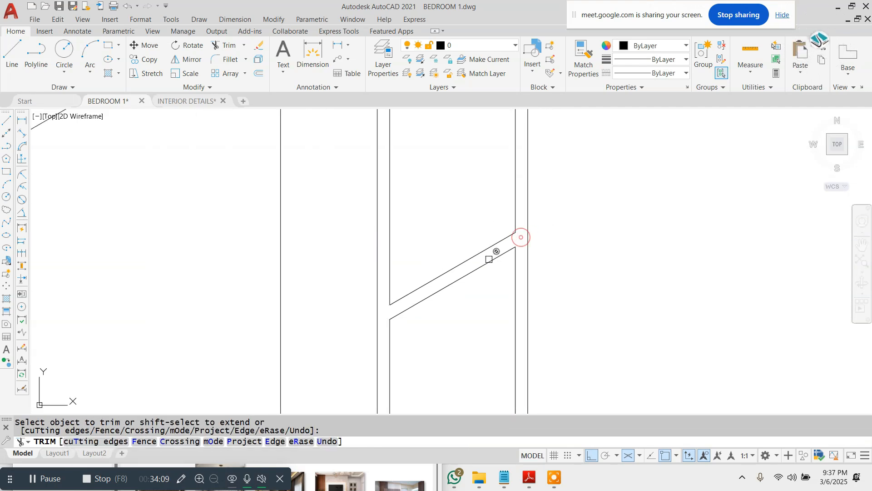
- Trim the crossing offset lines at both top inner corners of the shelf unit's face
{"action": "scroll", "coordinate": [489, 260], "scroll_direction": "down", "scroll_amount": 1}
{"action": "scroll", "coordinate": [523, 206], "scroll_direction": "down", "scroll_amount": 2}
{"action": "scroll", "coordinate": [461, 146], "scroll_direction": "up", "scroll_amount": 4}
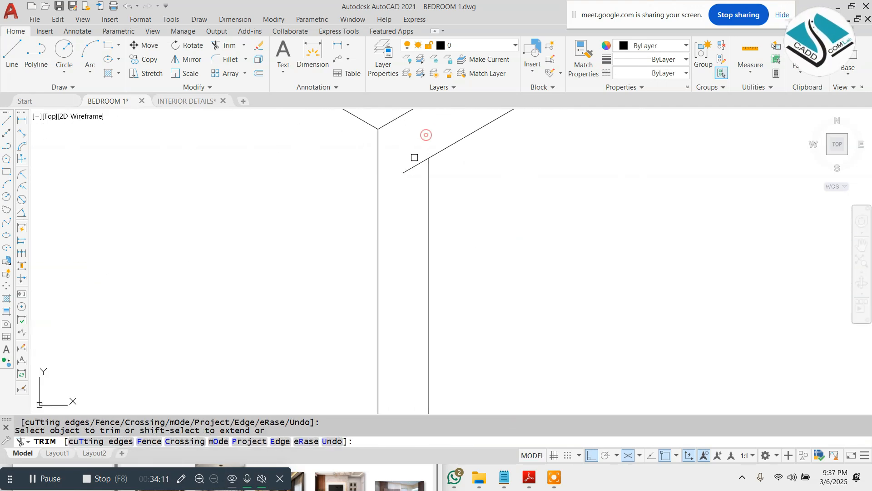
{"action": "scroll", "coordinate": [456, 198], "scroll_direction": "down", "scroll_amount": 2}
{"action": "scroll", "coordinate": [522, 128], "scroll_direction": "up", "scroll_amount": 4}
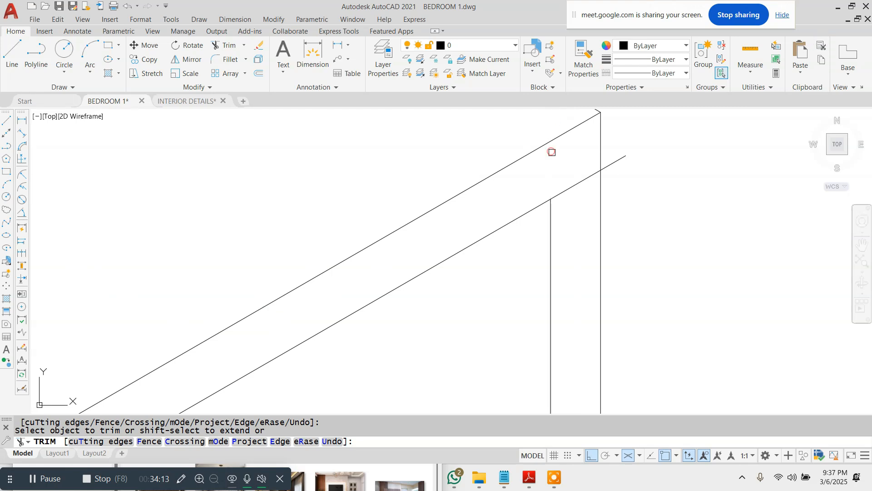
{"action": "left_click", "coordinate": [583, 177]}
{"action": "scroll", "coordinate": [530, 185], "scroll_direction": "down", "scroll_amount": 2}
{"action": "key", "text": "Escape"}
{"action": "key", "text": "Escape"}
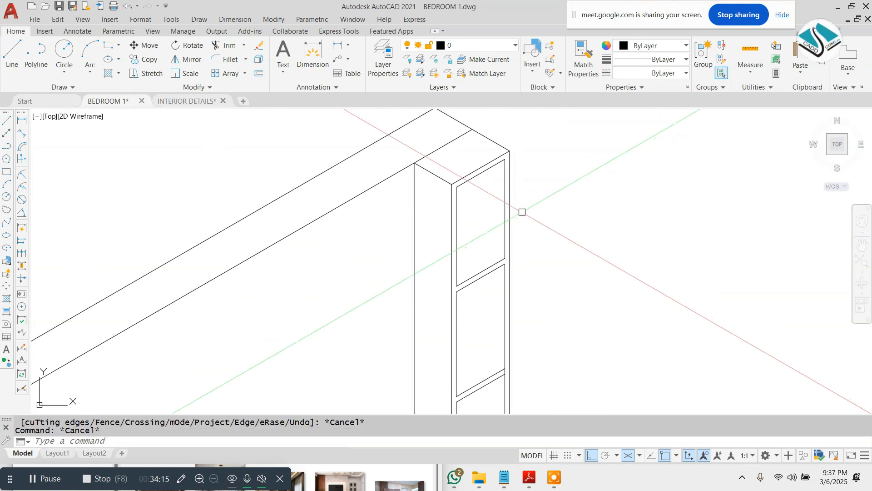
- Draw 150° depth lines back from the right ends of the upper and lower shelf boards' top edges
{"action": "scroll", "coordinate": [522, 211], "scroll_direction": "down", "scroll_amount": 3}
{"action": "scroll", "coordinate": [482, 195], "scroll_direction": "up", "scroll_amount": 2}
{"action": "scroll", "coordinate": [502, 246], "scroll_direction": "up", "scroll_amount": 5}
{"action": "type", "text": "l"}
{"action": "key", "text": "Return"}
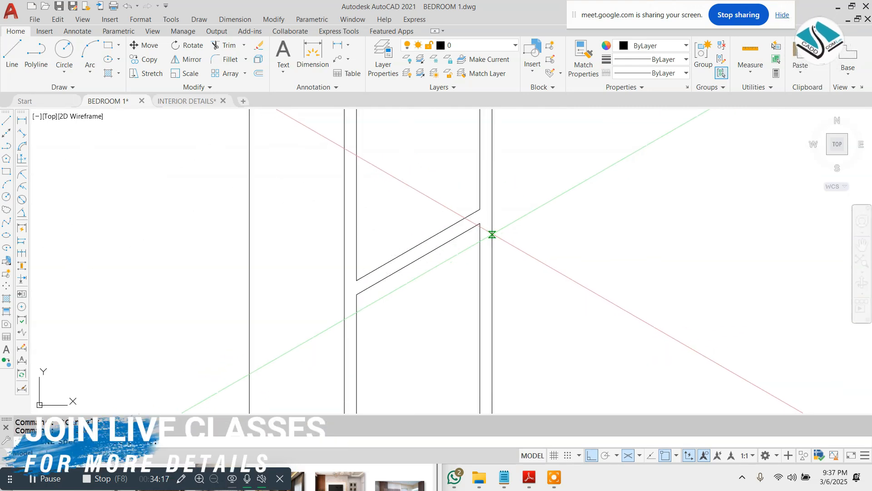
{"action": "left_click", "coordinate": [481, 209]}
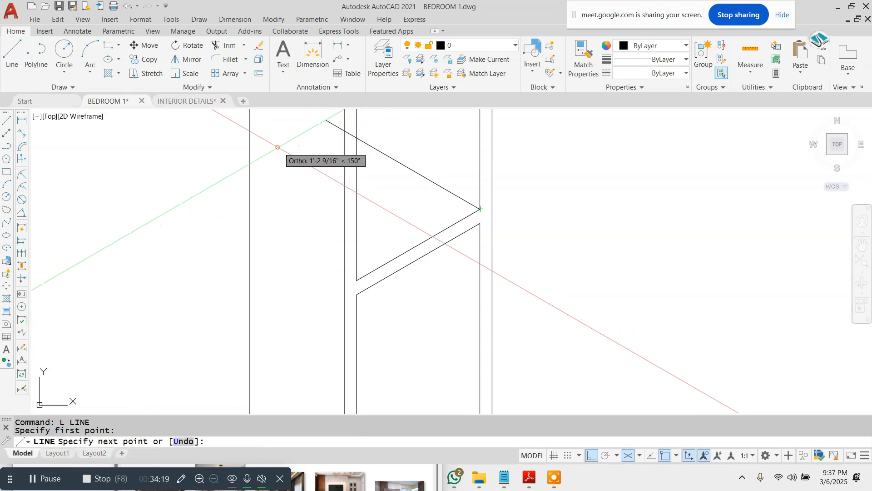
{"action": "key", "text": "Escape"}
{"action": "scroll", "coordinate": [400, 195], "scroll_direction": "down", "scroll_amount": 4}
{"action": "scroll", "coordinate": [427, 202], "scroll_direction": "up", "scroll_amount": 4}
{"action": "key", "text": "Escape"}
{"action": "key", "text": "Return"}
{"action": "left_click", "coordinate": [473, 215]}
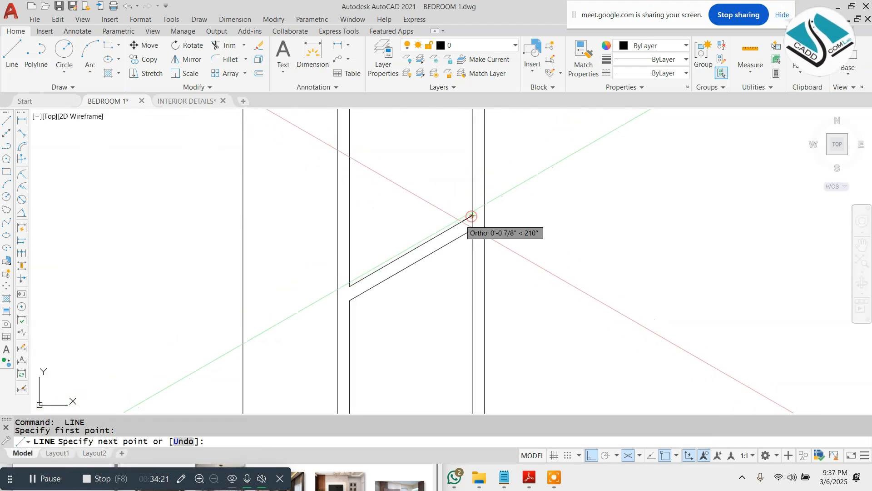
{"action": "scroll", "coordinate": [473, 215], "scroll_direction": "down", "scroll_amount": 4}
{"action": "key", "text": "Escape"}
{"action": "scroll", "coordinate": [416, 221], "scroll_direction": "up", "scroll_amount": 2}
{"action": "key", "text": "Escape"}
- Try drawing a depth line from the bottom compartment's lower right inner corner to the unit's back edge, and erase it
{"action": "key", "text": "Return"}
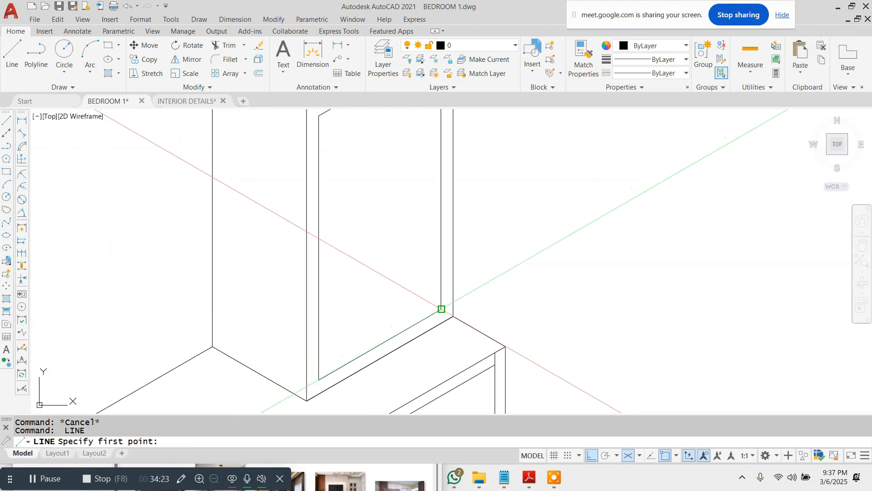
{"action": "left_click", "coordinate": [440, 309]}
{"action": "left_click", "coordinate": [212, 210]}
{"action": "key", "text": "Escape"}
{"action": "type", "text": "tr"}
{"action": "key", "text": "Return"}
{"action": "key", "text": "Return"}
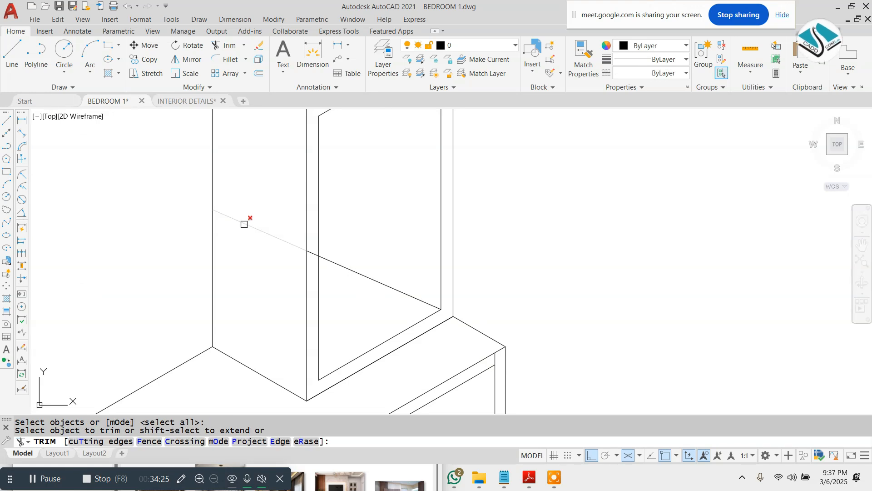
{"action": "key", "text": "Escape"}
{"action": "left_click", "coordinate": [245, 224]}
- Draw a 150° depth line back from the bottom compartment's lower right inner corner, past the unit's front face
{"action": "type", "text": "l"}
{"action": "key", "text": "Return"}
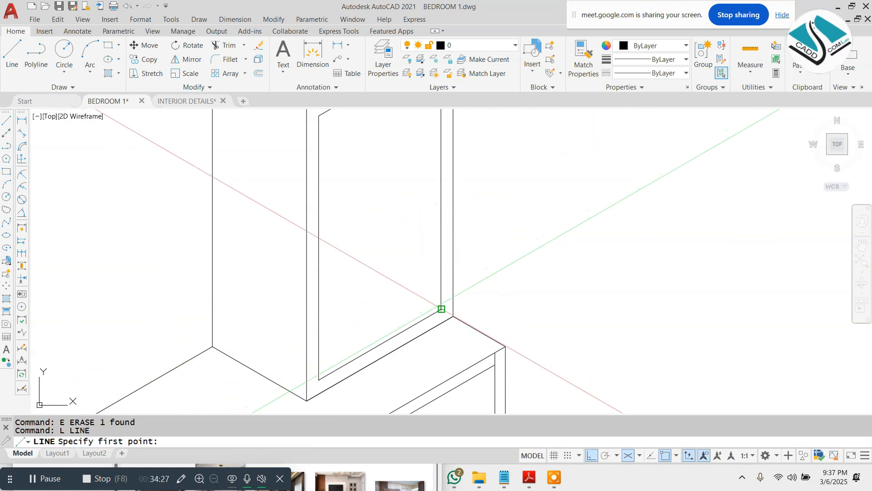
{"action": "left_click", "coordinate": [440, 309]}
{"action": "left_click", "coordinate": [234, 176]}
{"action": "key", "text": "Escape"}
- Trim the bottom compartment's depth line back to the inner left edge of the opening
{"action": "type", "text": "tr"}
{"action": "key", "text": "Return"}
{"action": "key", "text": "Return"}
{"action": "left_click", "coordinate": [234, 187]}
{"action": "left_click", "coordinate": [240, 199]}
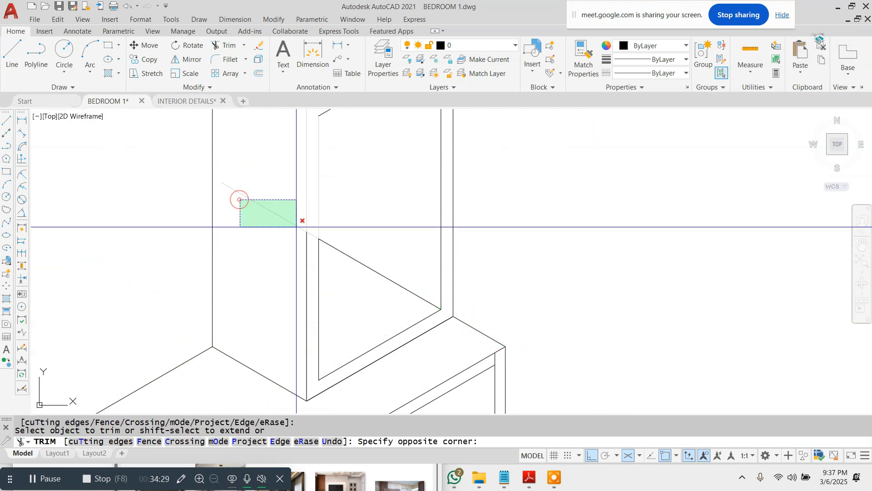
{"action": "left_click", "coordinate": [302, 233]}
{"action": "scroll", "coordinate": [305, 240], "scroll_direction": "up", "scroll_amount": 2}
{"action": "left_click", "coordinate": [331, 224]}
{"action": "left_click", "coordinate": [320, 242]}
{"action": "scroll", "coordinate": [349, 271], "scroll_direction": "down", "scroll_amount": 4}
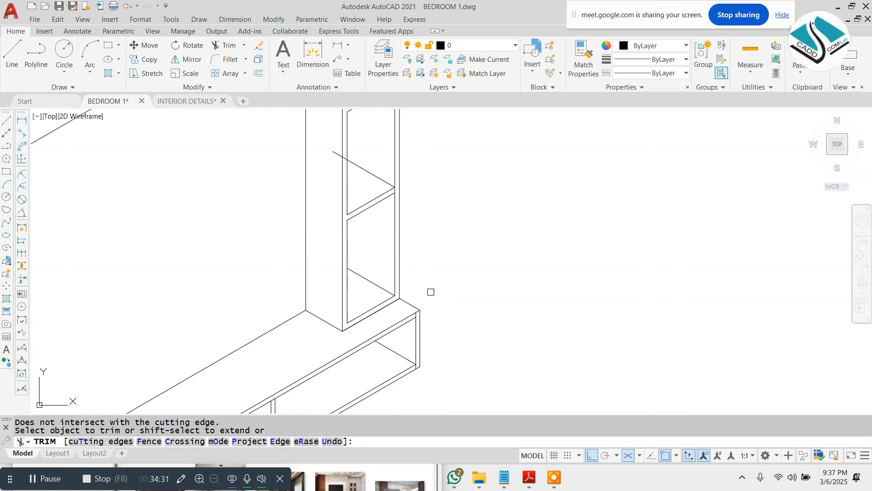
- Trim the middle and top compartments' depth lines back to the inner left edge of their openings
{"action": "scroll", "coordinate": [353, 144], "scroll_direction": "up", "scroll_amount": 3}
{"action": "left_click", "coordinate": [307, 197]}
{"action": "left_click", "coordinate": [332, 210]}
{"action": "scroll", "coordinate": [385, 289], "scroll_direction": "down", "scroll_amount": 4}
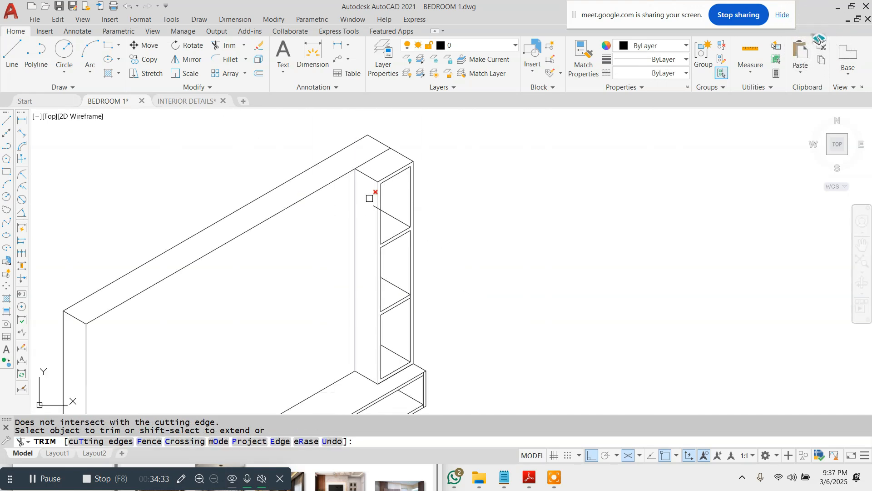
{"action": "scroll", "coordinate": [378, 208], "scroll_direction": "up", "scroll_amount": 3}
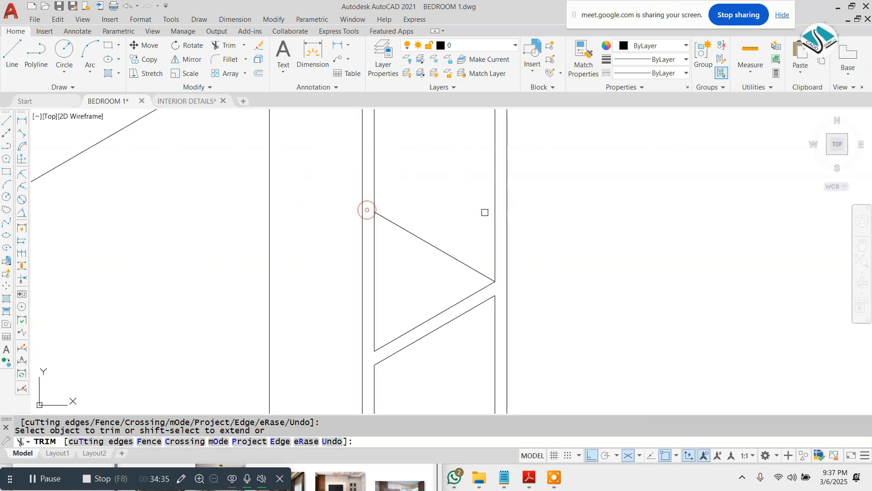
{"action": "left_click", "coordinate": [367, 210]}
{"action": "scroll", "coordinate": [523, 223], "scroll_direction": "down", "scroll_amount": 4}
{"action": "key", "text": "Escape"}
{"action": "scroll", "coordinate": [439, 292], "scroll_direction": "up", "scroll_amount": 2}
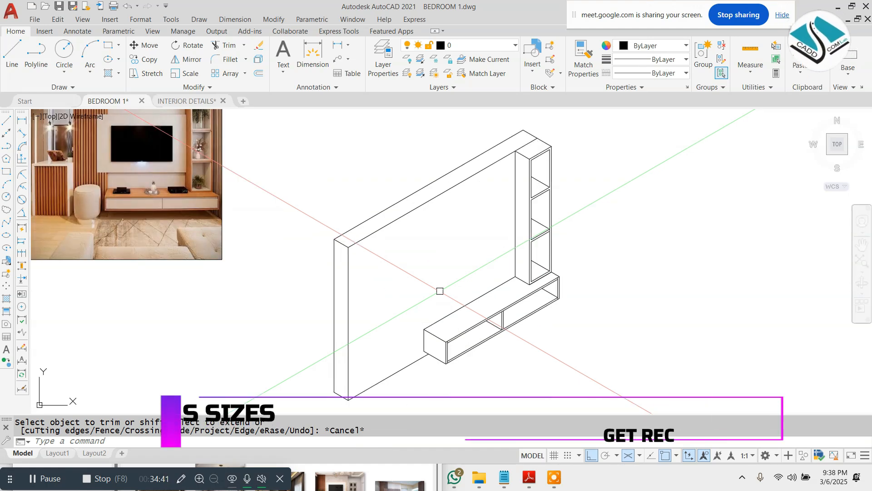
{"action": "scroll", "coordinate": [373, 264], "scroll_direction": "down", "scroll_amount": 3}
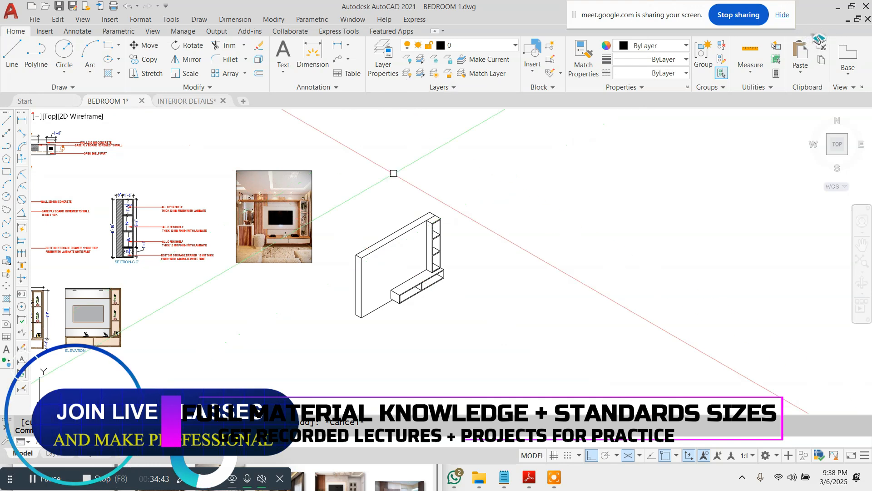
{"action": "scroll", "coordinate": [371, 287], "scroll_direction": "up", "scroll_amount": 2}
{"action": "type", "text": "RE"}
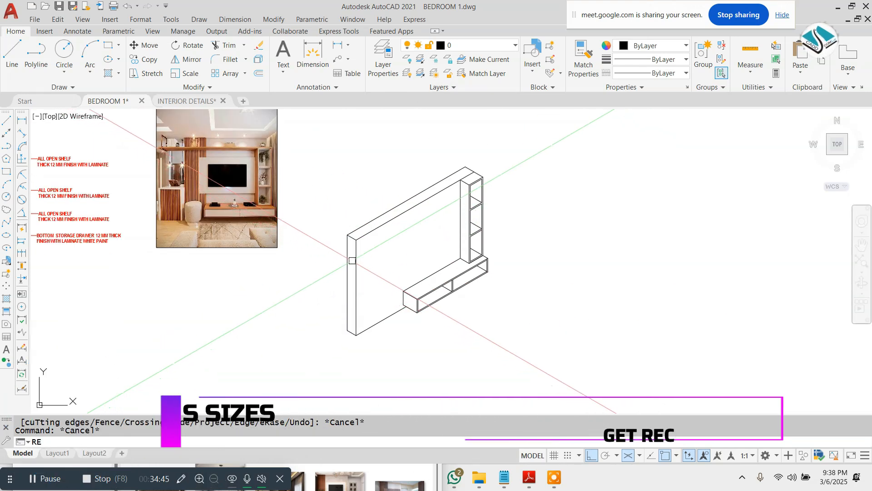
{"action": "type", "text": "C"}
{"action": "key", "text": "Return"}
{"action": "scroll", "coordinate": [352, 260], "scroll_direction": "up", "scroll_amount": 3}
{"action": "left_click", "coordinate": [364, 229]}
{"action": "scroll", "coordinate": [365, 294], "scroll_direction": "down", "scroll_amount": 2}
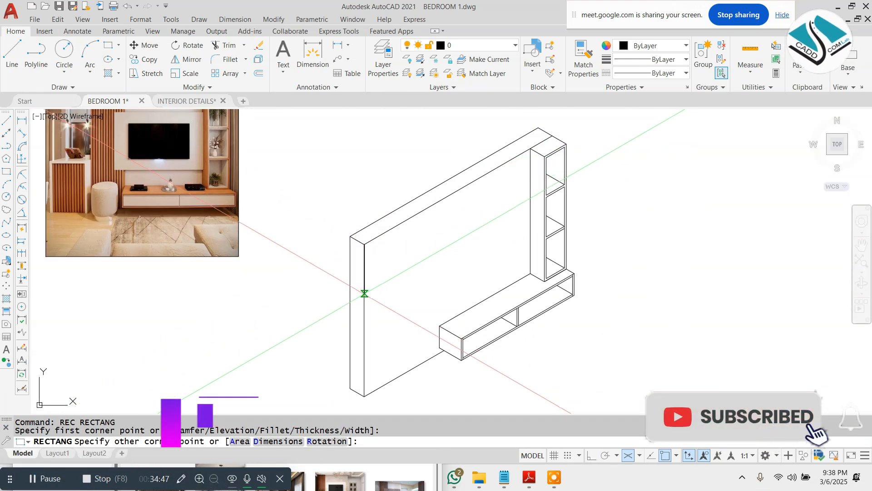
{"action": "key", "text": "Escape"}
{"action": "key", "text": "Escape"}
- Copy the vertical front corner edge of the wall's left end 2 inches along the wall's face
{"action": "type", "text": "CI"}
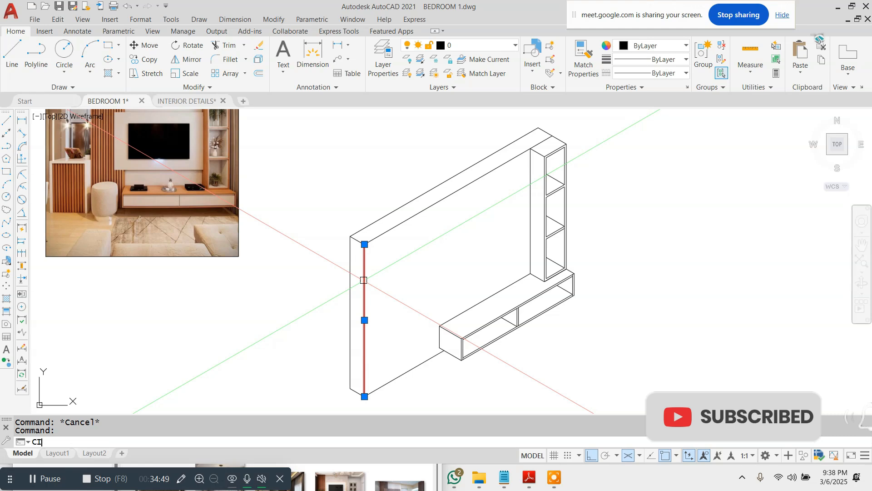
{"action": "type", "text": "O"}
{"action": "key", "text": "Return"}
{"action": "scroll", "coordinate": [398, 362], "scroll_direction": "up", "scroll_amount": 4}
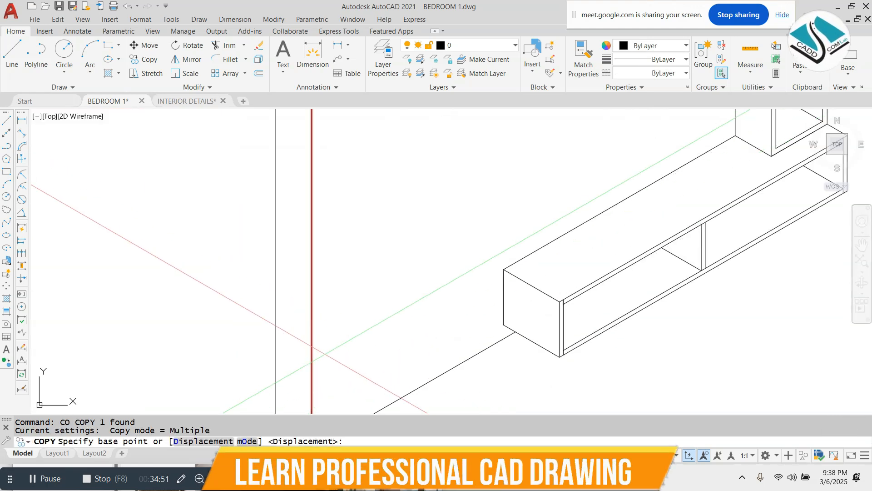
{"action": "left_click", "coordinate": [325, 354]}
{"action": "type", "text": "2"}
{"action": "key", "text": "Return"}
{"action": "key", "text": "Escape"}
{"action": "scroll", "coordinate": [391, 298], "scroll_direction": "down", "scroll_amount": 4}
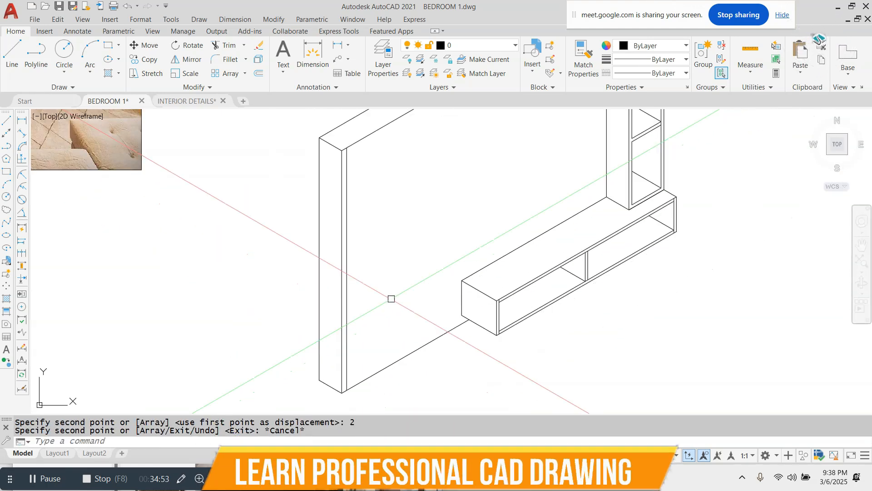
{"action": "key", "text": "Escape"}
{"action": "key", "text": "Escape"}
- Draw a short line outward from the wall's bottom front corner and continue it parallel to the wall's face, past the copied edge
{"action": "scroll", "coordinate": [371, 359], "scroll_direction": "up", "scroll_amount": 2}
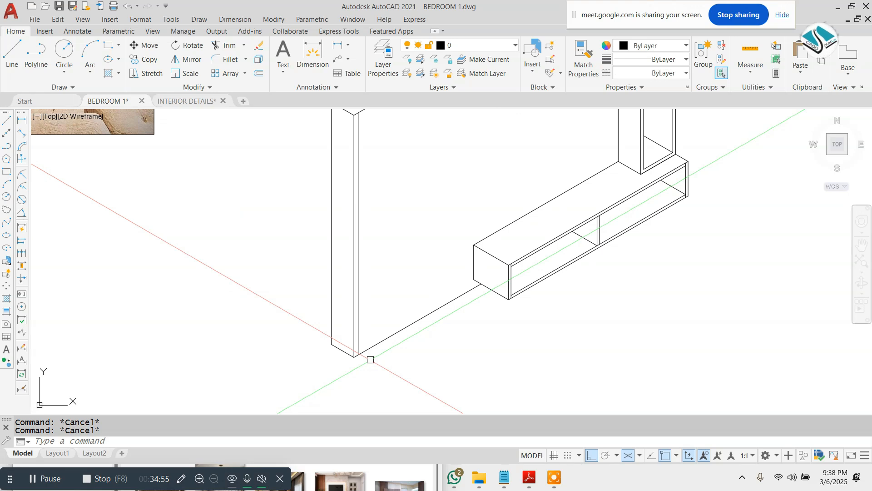
{"action": "type", "text": "l"}
{"action": "key", "text": "Return"}
{"action": "scroll", "coordinate": [370, 359], "scroll_direction": "up", "scroll_amount": 2}
{"action": "left_click", "coordinate": [308, 354]}
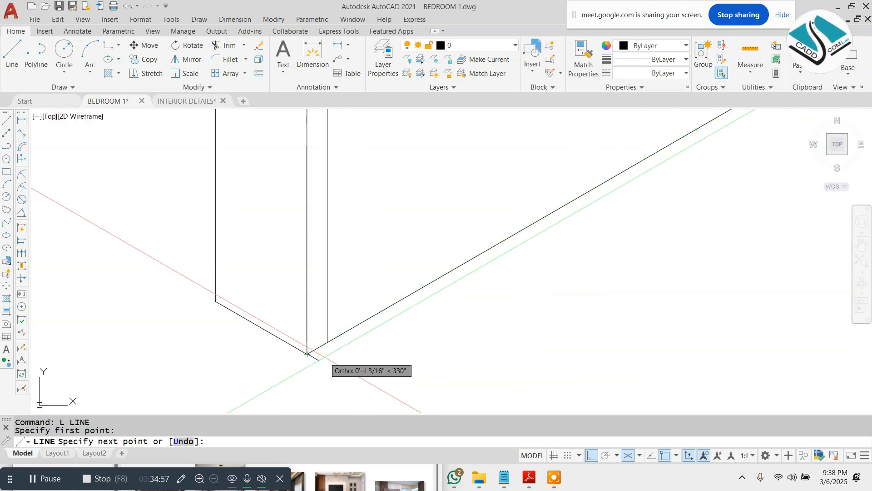
{"action": "scroll", "coordinate": [327, 360], "scroll_direction": "up", "scroll_amount": 2}
{"action": "left_click", "coordinate": [367, 340]}
{"action": "key", "text": "Escape"}
- Draw a line outward from the foot of the copied edge and trim both overshoots to close the strip's base outline
{"action": "key", "text": "space"}
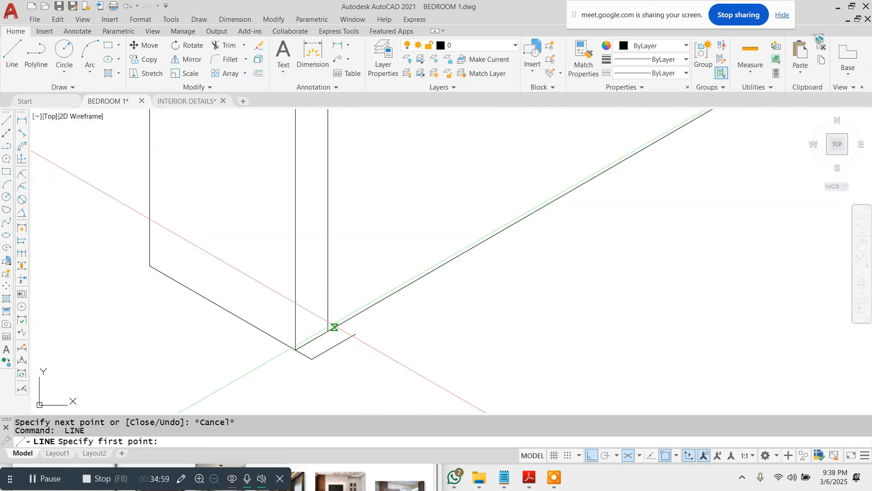
{"action": "left_click", "coordinate": [369, 362]}
{"action": "key", "text": "Escape"}
{"action": "type", "text": "TR"}
{"action": "key", "text": "space"}
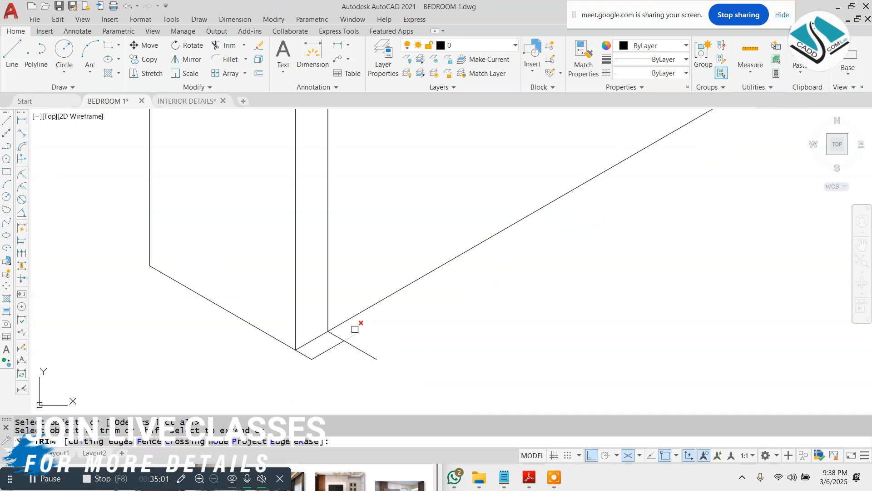
{"action": "left_click", "coordinate": [355, 330]}
{"action": "left_click", "coordinate": [357, 346]}
{"action": "key", "text": "Escape"}
- Draw a vertical line about 7 feet high from the outer left corner of the strip's base
{"action": "type", "text": "L"}
{"action": "key", "text": "space"}
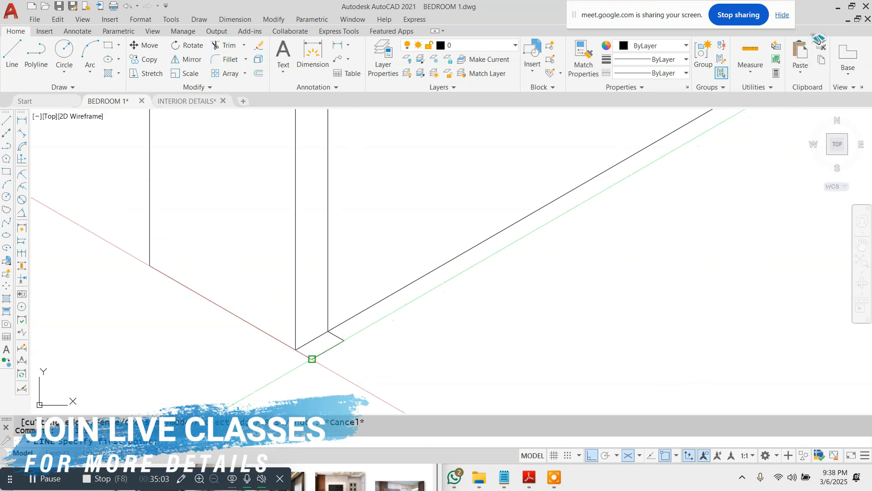
{"action": "left_click", "coordinate": [311, 358]}
{"action": "key", "text": "F5"}
{"action": "scroll", "coordinate": [327, 317], "scroll_direction": "down", "scroll_amount": 3}
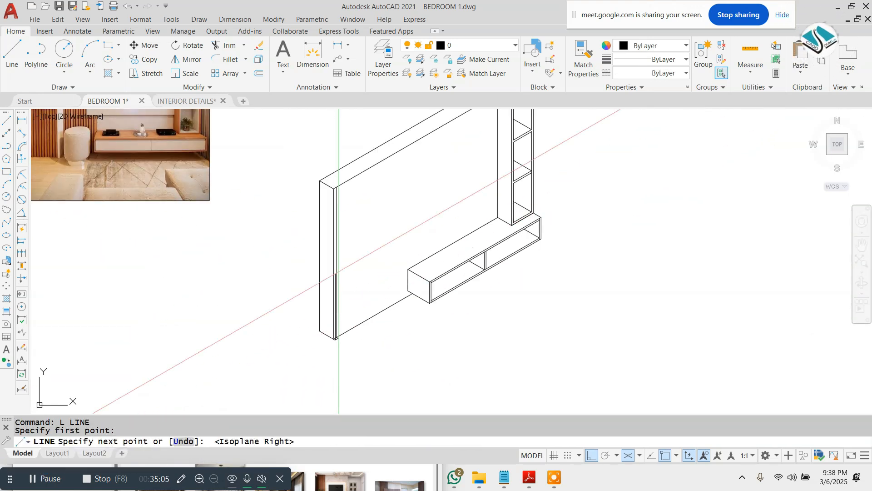
{"action": "scroll", "coordinate": [273, 291], "scroll_direction": "up", "scroll_amount": 5}
{"action": "scroll", "coordinate": [259, 328], "scroll_direction": "up", "scroll_amount": 5}
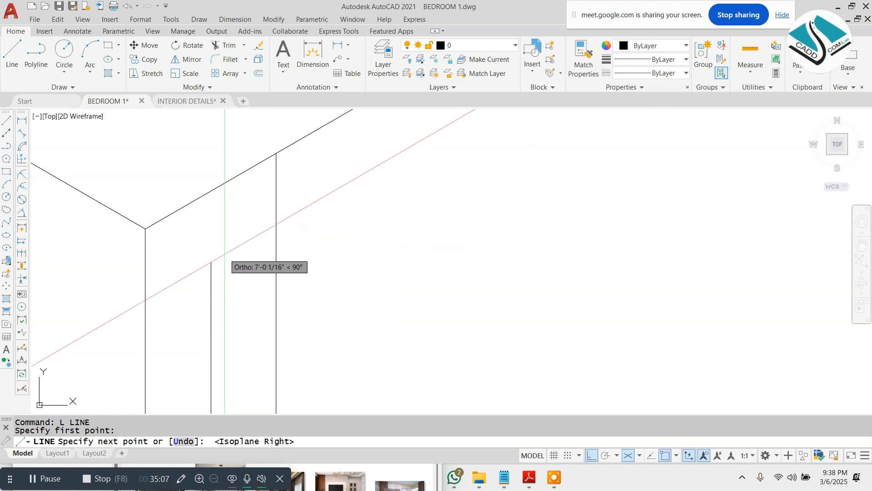
{"action": "key", "text": "Escape"}
- Draw a line outward from the wall's top front corner across the strip's outer vertical and trim the overshoots where they cross
{"action": "key", "text": "space"}
{"action": "left_click", "coordinate": [145, 229]}
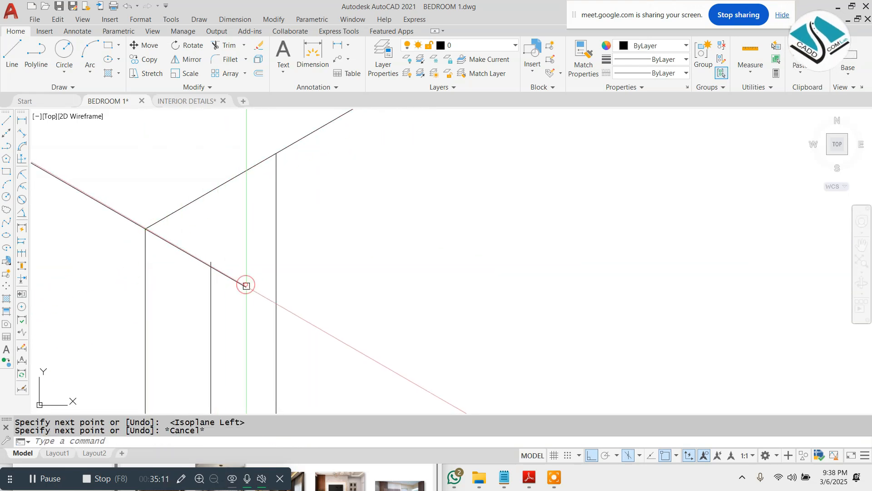
{"action": "key", "text": "Return"}
{"action": "scroll", "coordinate": [216, 263], "scroll_direction": "up", "scroll_amount": 5}
{"action": "left_click", "coordinate": [269, 294]}
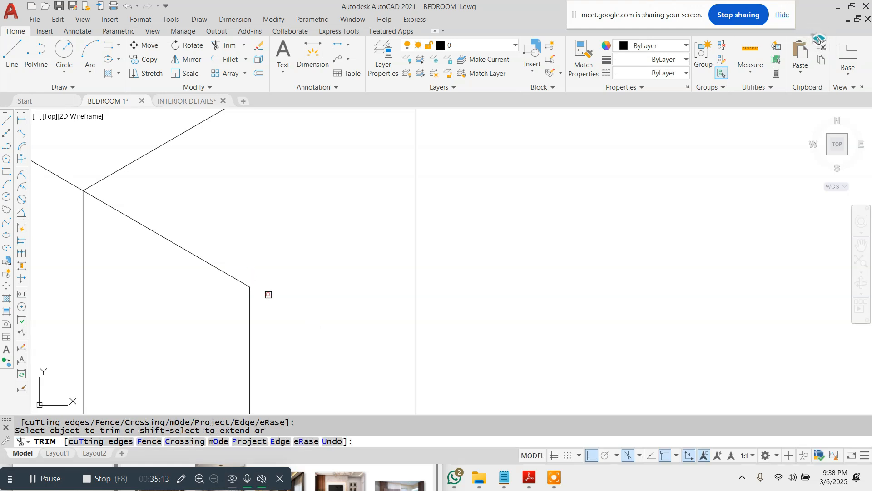
{"action": "scroll", "coordinate": [271, 293], "scroll_direction": "down", "scroll_amount": 5}
{"action": "key", "text": "Escape"}
- Draw a line from the strip's outer top corner parallel to the wall's top edge, past the copied vertical
{"action": "type", "text": "L"}
{"action": "key", "text": "Return"}
{"action": "left_click", "coordinate": [267, 294]}
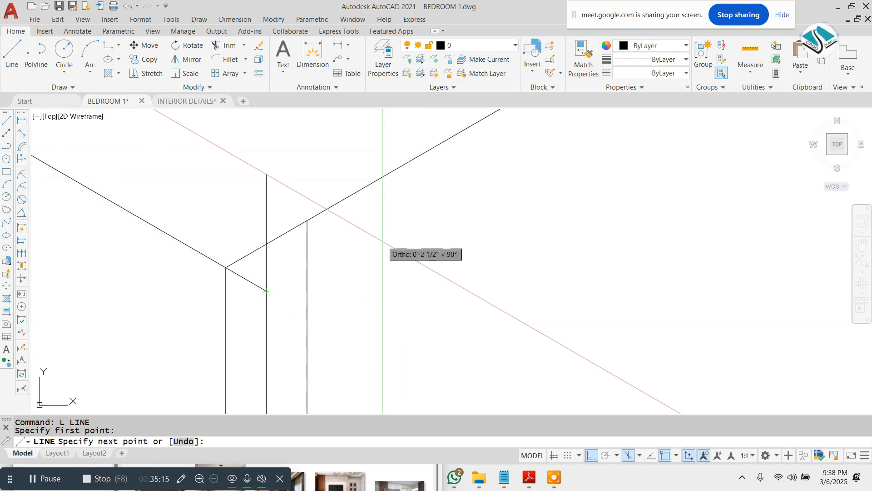
{"action": "key", "text": "F5"}
{"action": "left_click", "coordinate": [409, 220]}
{"action": "key", "text": "Escape"}
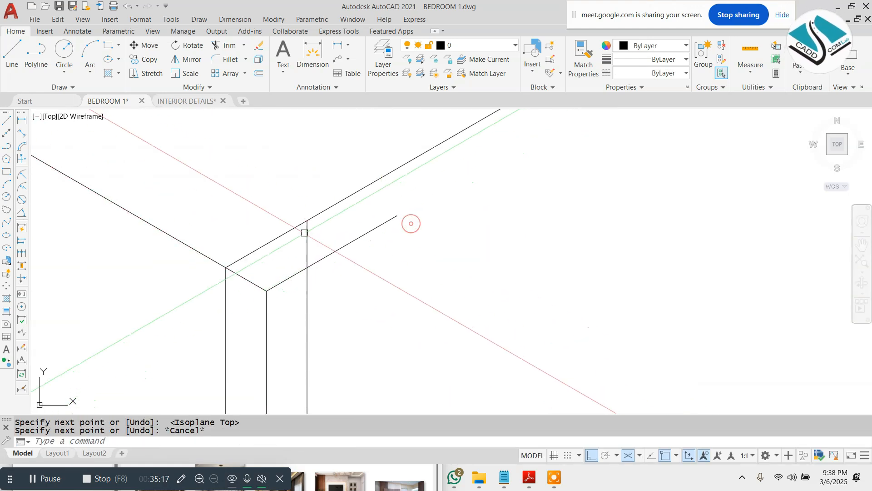
{"action": "key", "text": "Return"}
{"action": "left_click", "coordinate": [304, 225]}
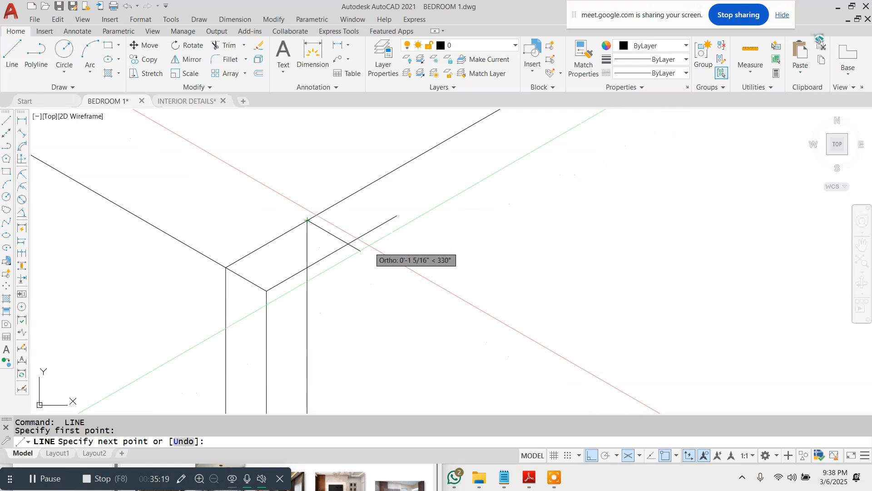
{"action": "key", "text": "Escape"}
{"action": "scroll", "coordinate": [370, 245], "scroll_direction": "down", "scroll_amount": 7}
{"action": "key", "text": "Escape"}
{"action": "scroll", "coordinate": [369, 246], "scroll_direction": "down", "scroll_amount": 5}
- Draw a vertical line from the outer far corner of the strip's base up past the wall's top edge
{"action": "scroll", "coordinate": [360, 308], "scroll_direction": "up", "scroll_amount": 10}
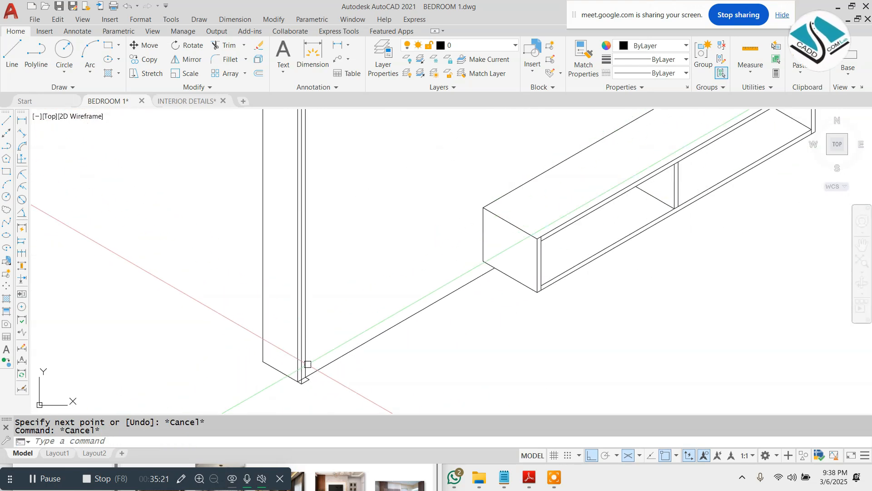
{"action": "scroll", "coordinate": [304, 313], "scroll_direction": "down", "scroll_amount": 4}
{"action": "scroll", "coordinate": [297, 357], "scroll_direction": "up", "scroll_amount": 4}
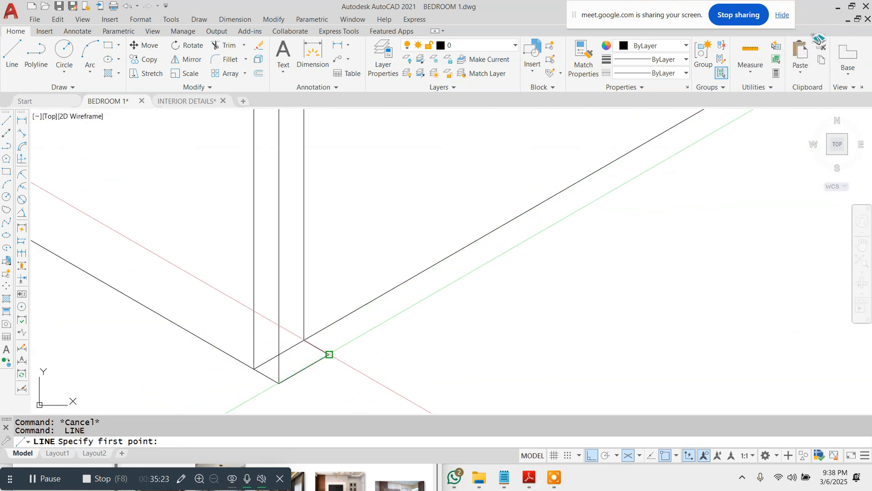
{"action": "left_click", "coordinate": [330, 354]}
{"action": "scroll", "coordinate": [316, 309], "scroll_direction": "down", "scroll_amount": 5}
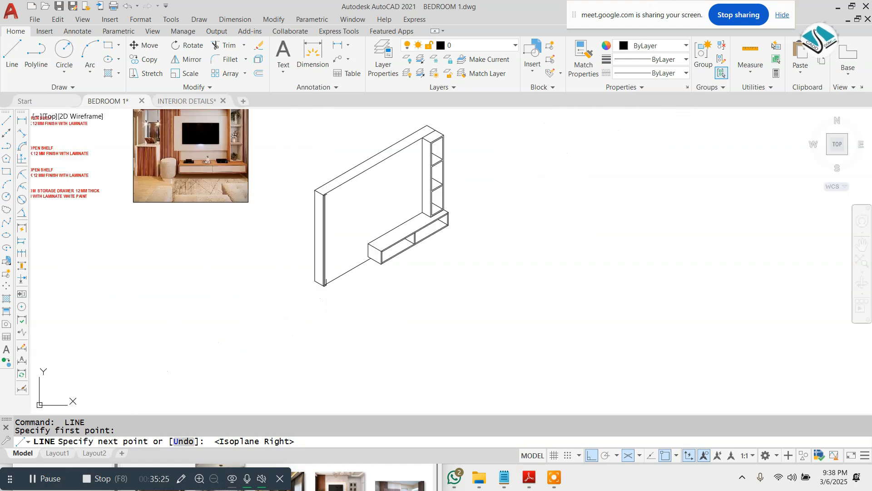
{"action": "scroll", "coordinate": [337, 185], "scroll_direction": "up", "scroll_amount": 8}
{"action": "key", "text": "Escape"}
{"action": "key", "text": "Escape"}
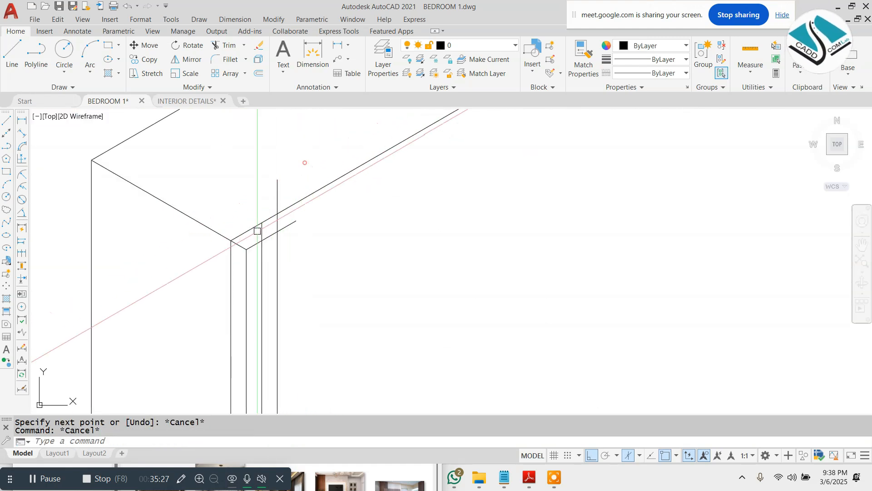
{"action": "key", "text": "Return"}
{"action": "scroll", "coordinate": [258, 234], "scroll_direction": "up", "scroll_amount": 4}
{"action": "left_click", "coordinate": [262, 222]}
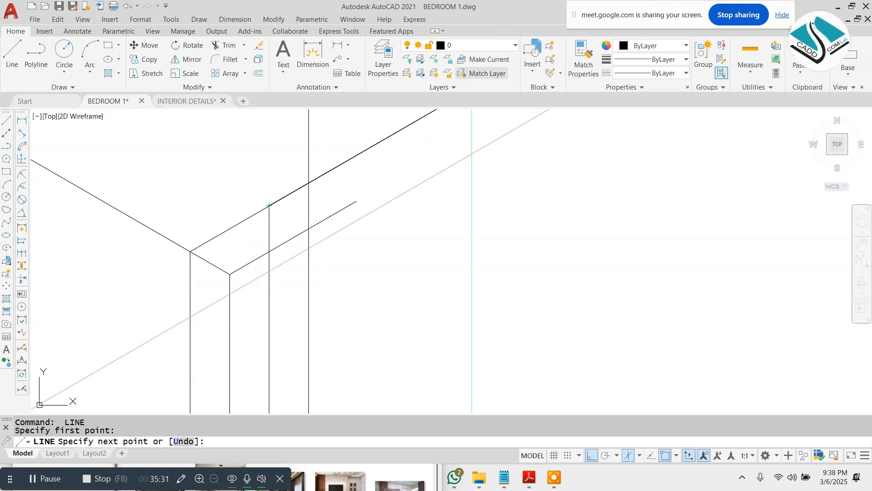
{"action": "key", "text": "F5"}
{"action": "key", "text": "Escape"}
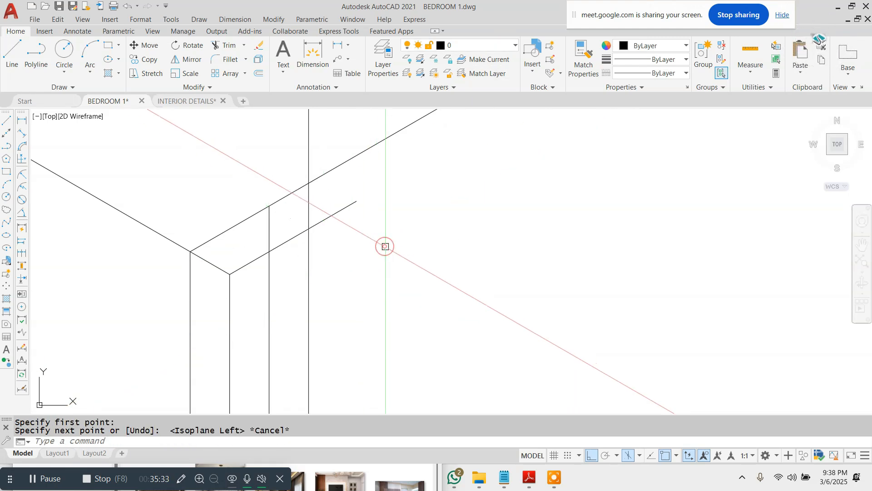
- Trim both overshoots at the strip's outer top corner and erase the inner vertical line that would be hidden behind its face
{"action": "type", "text": "tr"}
{"action": "key", "text": "Return"}
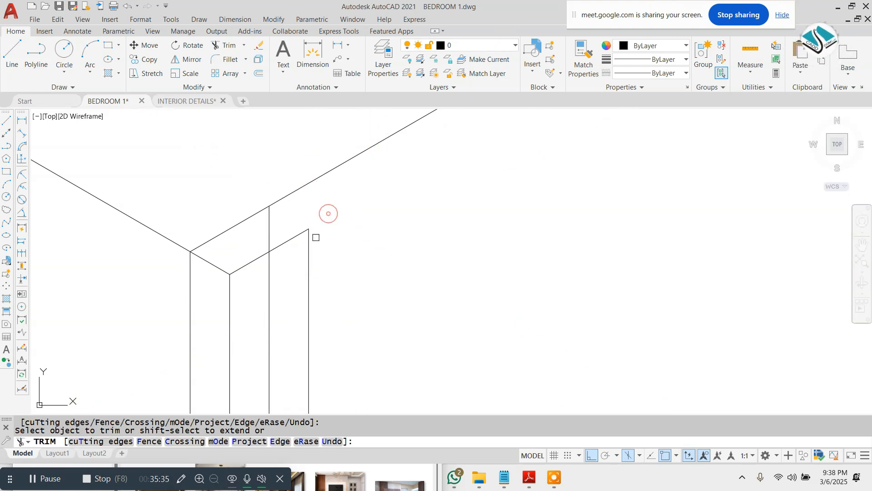
{"action": "key", "text": "Escape"}
{"action": "key", "text": "Escape"}
{"action": "left_click", "coordinate": [268, 224]}
{"action": "type", "text": "e"}
{"action": "key", "text": "Return"}
{"action": "key", "text": "Escape"}
- Draw a line from the strip's outer top corner back to the wall's top edge to close the strip's top face
{"action": "type", "text": "l"}
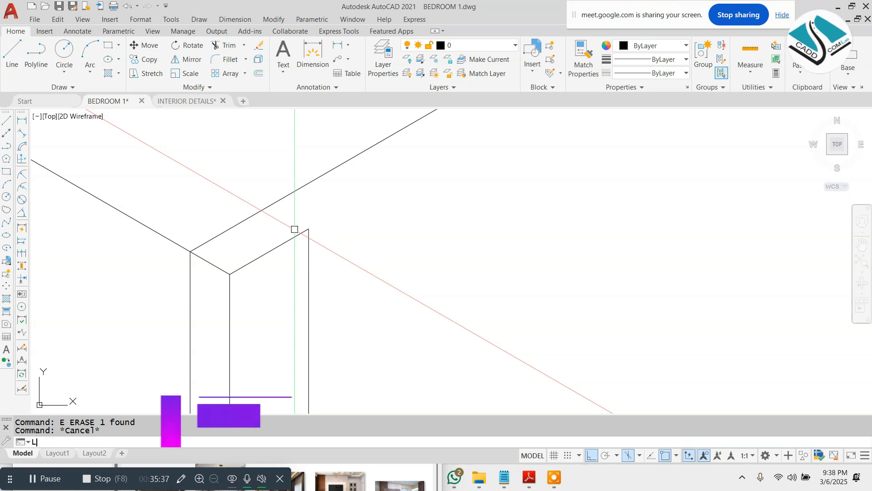
{"action": "key", "text": "Return"}
{"action": "left_click", "coordinate": [308, 229]}
{"action": "left_click", "coordinate": [270, 205]}
{"action": "key", "text": "Escape"}
- Trim away the part of the wall's bottom edge that runs behind the strip's base
{"action": "type", "text": "tr"}
{"action": "key", "text": "Return"}
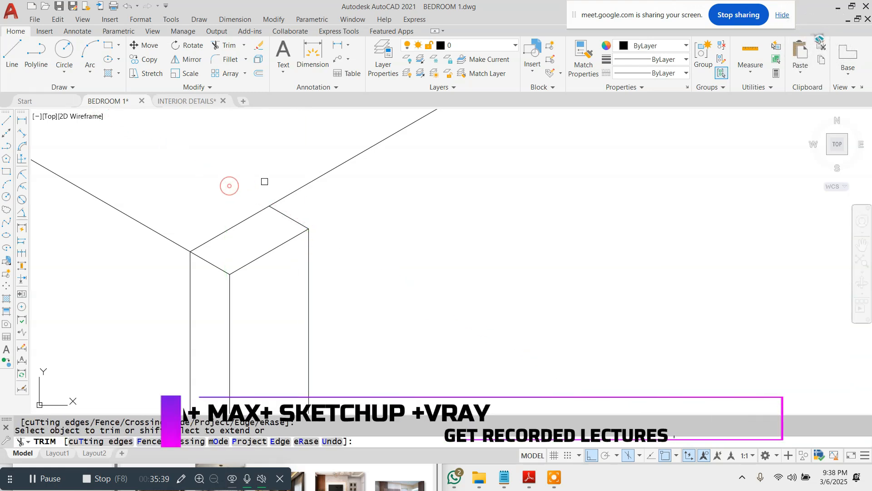
{"action": "scroll", "coordinate": [264, 181], "scroll_direction": "down", "scroll_amount": 10}
{"action": "scroll", "coordinate": [293, 324], "scroll_direction": "up", "scroll_amount": 6}
{"action": "scroll", "coordinate": [248, 324], "scroll_direction": "up", "scroll_amount": 4}
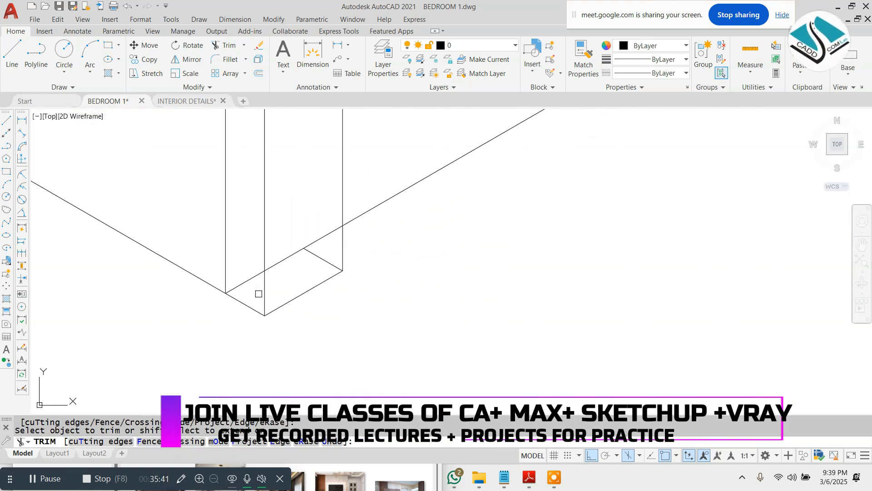
{"action": "left_click", "coordinate": [297, 250]}
{"action": "left_click", "coordinate": [321, 240]}
{"action": "key", "text": "Escape"}
- Erase the short hidden edge at the back of the strip's base
{"action": "left_click", "coordinate": [318, 261]}
{"action": "key", "text": "Escape"}
{"action": "left_click", "coordinate": [321, 256]}
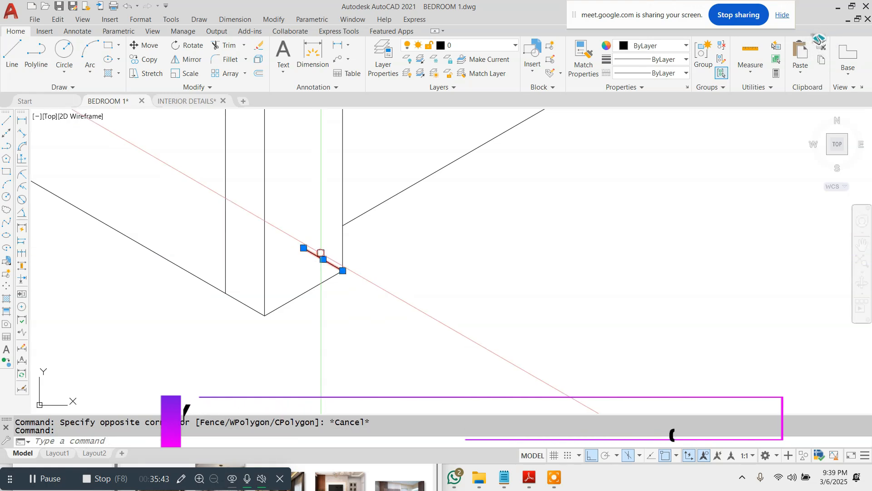
{"action": "key", "text": "e"}
{"action": "key", "text": "Return"}
{"action": "key", "text": "Escape"}
- Copy the whole strip from its inner top corner as a fitted array of 15 items along the wall's top edge
{"action": "scroll", "coordinate": [338, 295], "scroll_direction": "down", "scroll_amount": 8}
{"action": "scroll", "coordinate": [369, 301], "scroll_direction": "down", "scroll_amount": 4}
{"action": "scroll", "coordinate": [364, 160], "scroll_direction": "up", "scroll_amount": 6}
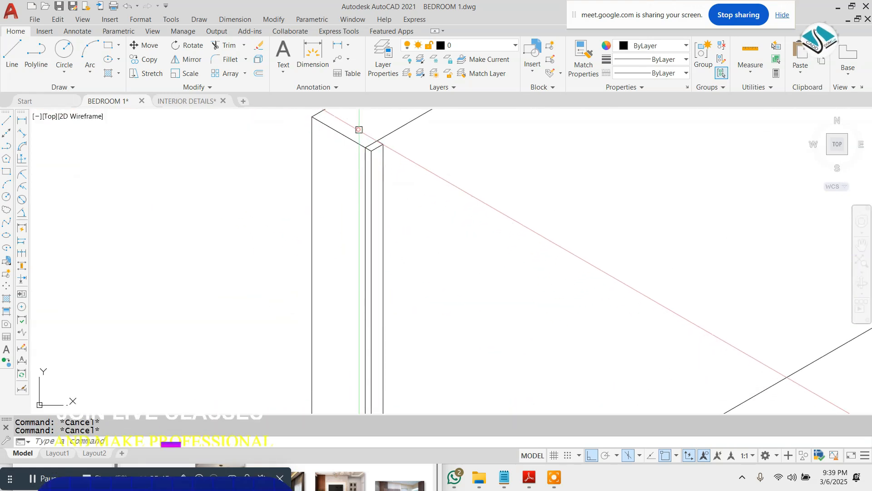
{"action": "left_click", "coordinate": [370, 151]}
{"action": "left_click", "coordinate": [395, 384]}
{"action": "scroll", "coordinate": [318, 131], "scroll_direction": "up", "scroll_amount": 6}
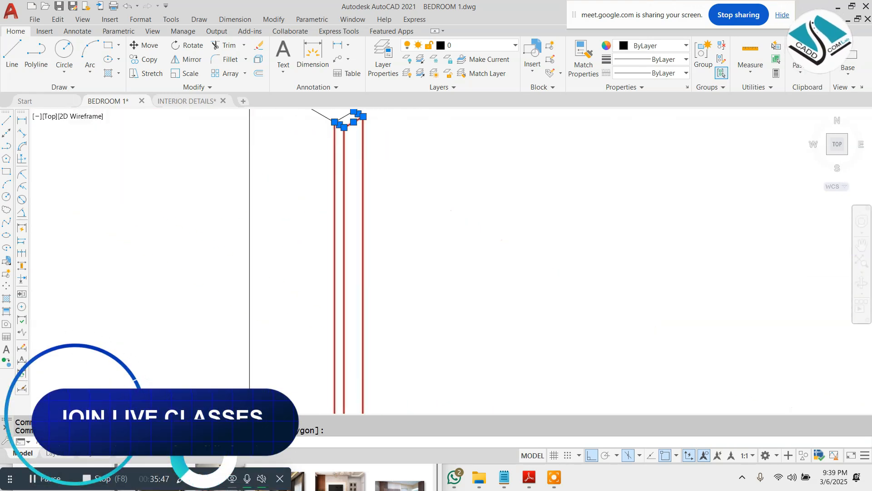
{"action": "scroll", "coordinate": [318, 190], "scroll_direction": "down", "scroll_amount": 3}
{"action": "scroll", "coordinate": [342, 227], "scroll_direction": "up", "scroll_amount": 3}
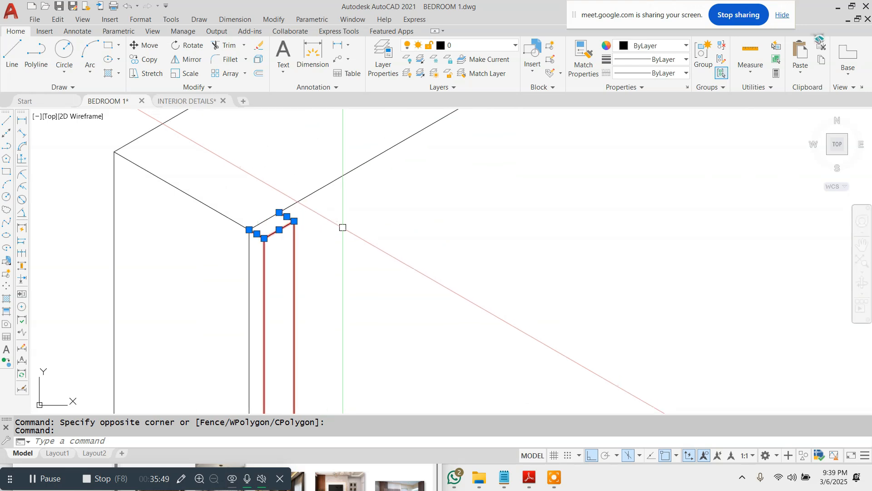
{"action": "type", "text": "o"}
{"action": "key", "text": "Return"}
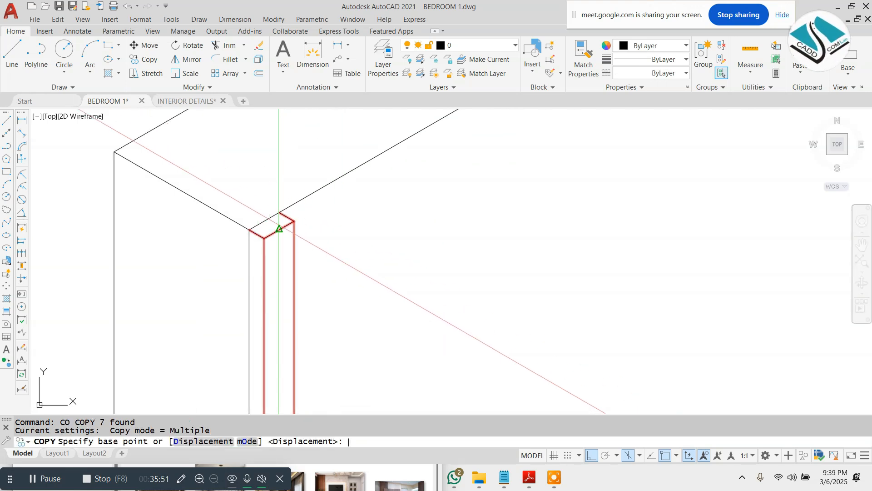
{"action": "left_click", "coordinate": [252, 228]}
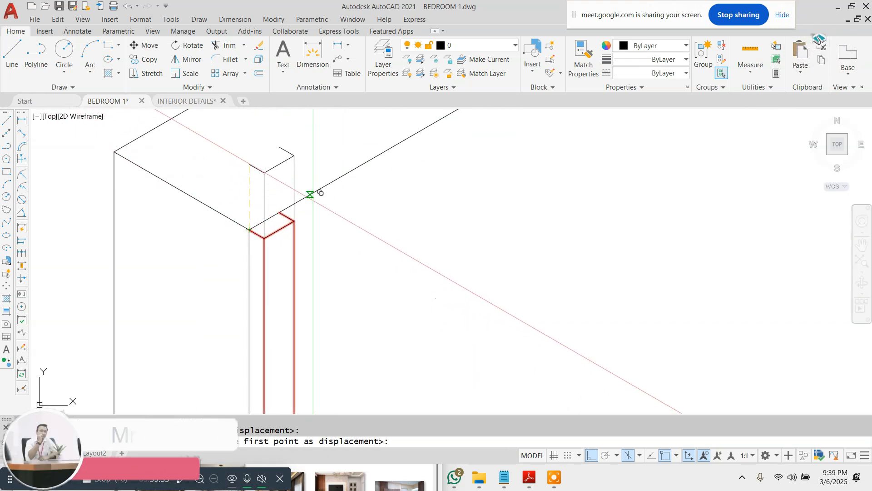
{"action": "key", "text": "F5"}
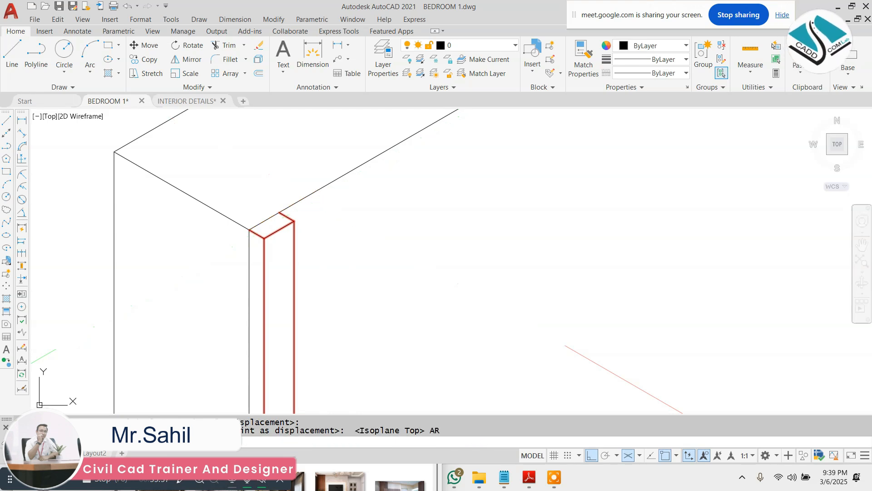
{"action": "type", "text": "15"}
{"action": "key", "text": "Return"}
{"action": "type", "text": "F"}
{"action": "key", "text": "Return"}
{"action": "scroll", "coordinate": [350, 221], "scroll_direction": "down", "scroll_amount": 4}
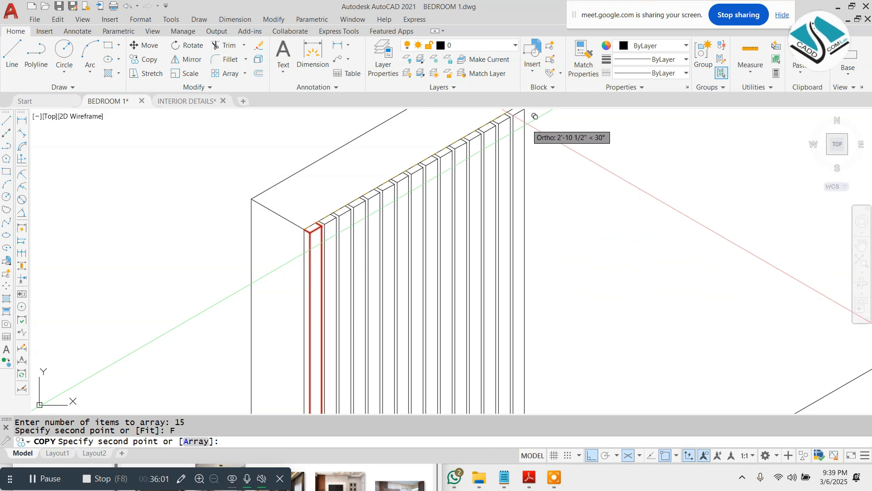
{"action": "scroll", "coordinate": [535, 117], "scroll_direction": "down", "scroll_amount": 3}
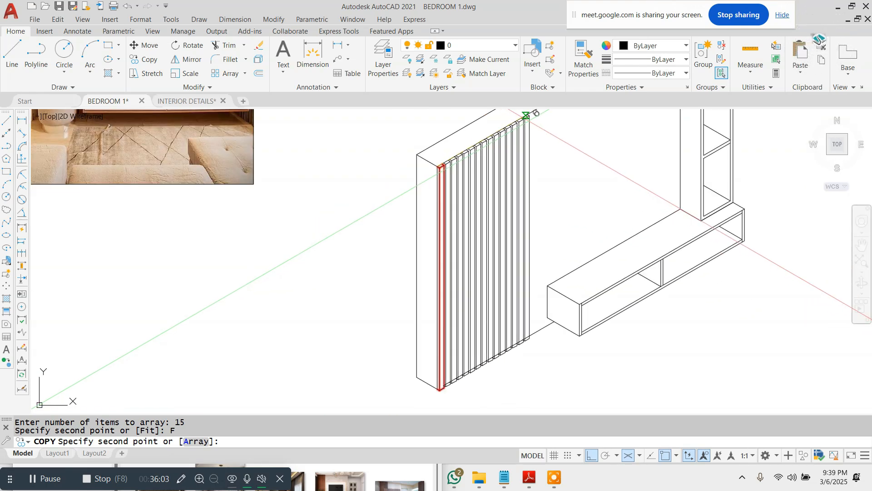
{"action": "scroll", "coordinate": [529, 120], "scroll_direction": "up", "scroll_amount": 4}
{"action": "left_click", "coordinate": [530, 120]}
{"action": "key", "text": "Escape"}
- Erase the wall's bottom edge line that runs through the bases of the copied strips
{"action": "scroll", "coordinate": [439, 113], "scroll_direction": "down", "scroll_amount": 6}
{"action": "scroll", "coordinate": [432, 272], "scroll_direction": "up", "scroll_amount": 6}
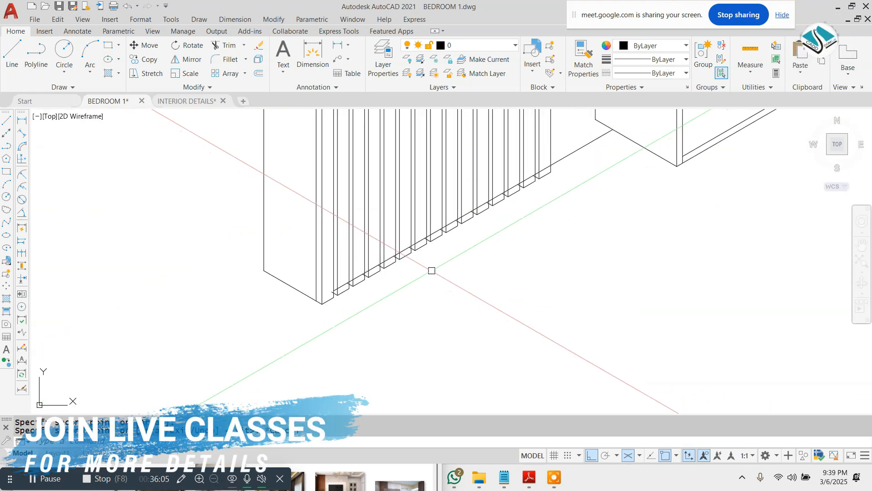
{"action": "scroll", "coordinate": [348, 293], "scroll_direction": "up", "scroll_amount": 6}
{"action": "left_click", "coordinate": [329, 263]}
{"action": "type", "text": "E"}
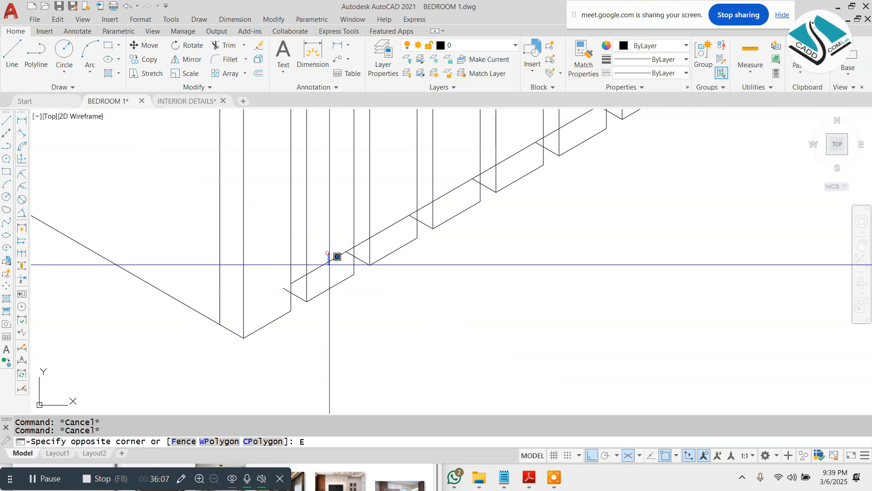
{"action": "left_click", "coordinate": [329, 263]}
{"action": "key", "text": "space"}
{"action": "key", "text": "Escape"}
{"action": "key", "text": "Escape"}
- Trim the short base edges that overlap the neighbouring strip's face, working along the whole row of strips
{"action": "type", "text": "TR"}
{"action": "key", "text": "space"}
{"action": "key", "text": "space"}
{"action": "scroll", "coordinate": [279, 301], "scroll_direction": "up", "scroll_amount": 4}
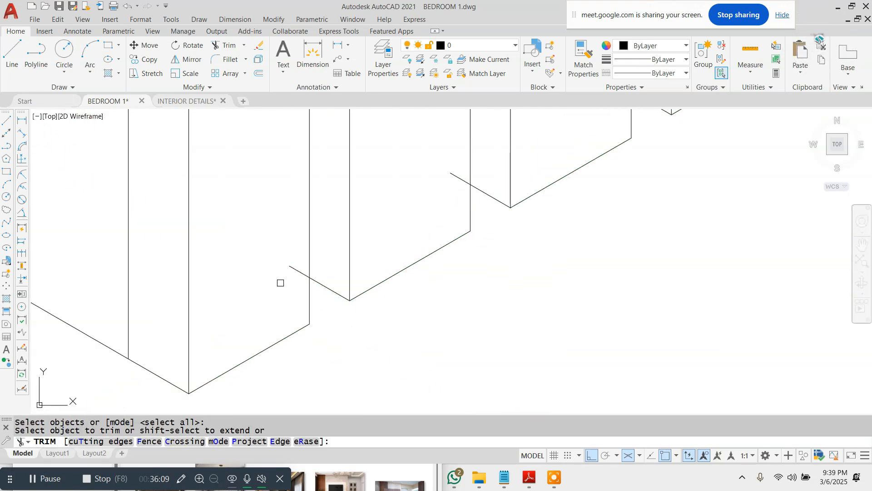
{"action": "left_click", "coordinate": [459, 171]}
{"action": "left_click", "coordinate": [438, 199]}
{"action": "scroll", "coordinate": [349, 272], "scroll_direction": "down", "scroll_amount": 3}
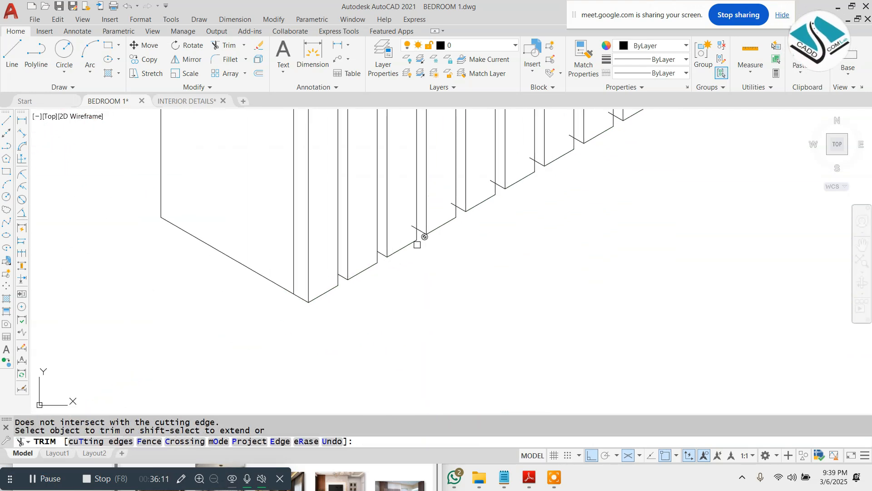
{"action": "scroll", "coordinate": [423, 223], "scroll_direction": "up", "scroll_amount": 2}
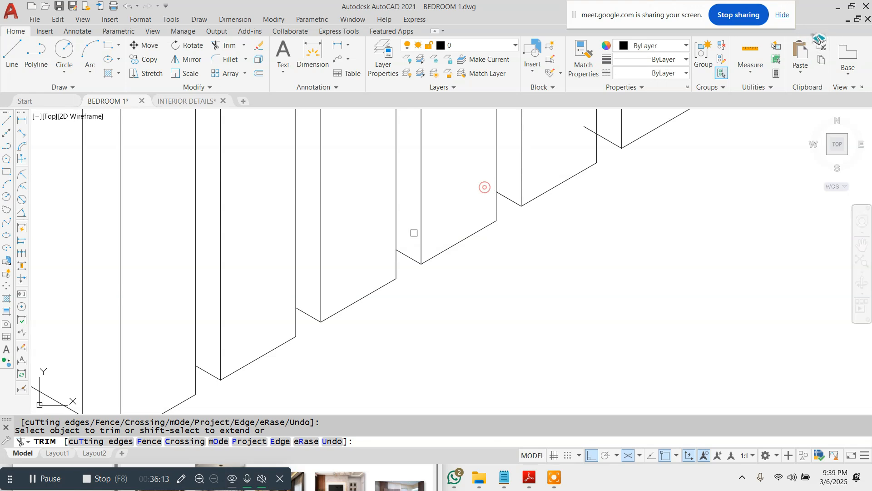
{"action": "scroll", "coordinate": [414, 233], "scroll_direction": "down", "scroll_amount": 3}
{"action": "scroll", "coordinate": [485, 192], "scroll_direction": "up", "scroll_amount": 3}
{"action": "scroll", "coordinate": [483, 192], "scroll_direction": "down", "scroll_amount": 4}
{"action": "scroll", "coordinate": [494, 187], "scroll_direction": "up", "scroll_amount": 4}
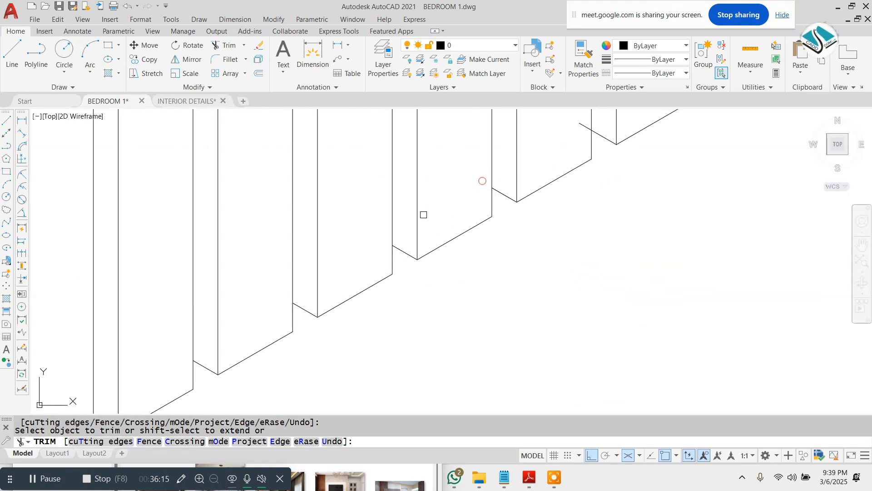
{"action": "scroll", "coordinate": [424, 214], "scroll_direction": "down", "scroll_amount": 3}
{"action": "scroll", "coordinate": [486, 178], "scroll_direction": "up", "scroll_amount": 5}
{"action": "left_click", "coordinate": [484, 181]}
{"action": "left_click", "coordinate": [463, 205]}
{"action": "scroll", "coordinate": [412, 231], "scroll_direction": "down", "scroll_amount": 5}
{"action": "scroll", "coordinate": [472, 195], "scroll_direction": "up", "scroll_amount": 5}
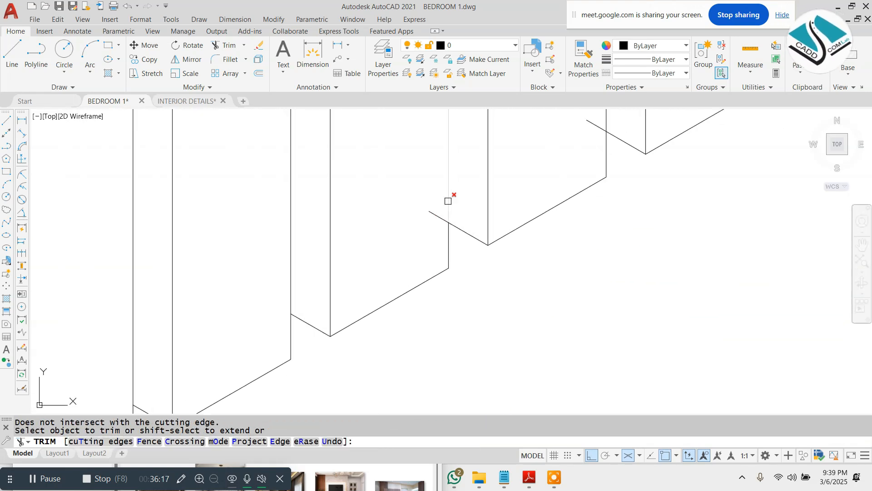
{"action": "scroll", "coordinate": [427, 223], "scroll_direction": "down", "scroll_amount": 4}
{"action": "scroll", "coordinate": [463, 195], "scroll_direction": "up", "scroll_amount": 4}
{"action": "left_click", "coordinate": [428, 233]}
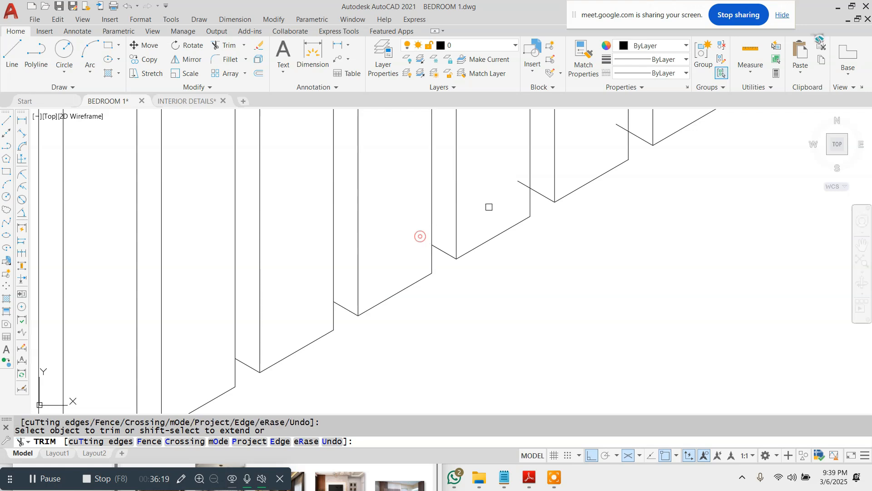
{"action": "left_click", "coordinate": [521, 182]}
{"action": "scroll", "coordinate": [443, 246], "scroll_direction": "down", "scroll_amount": 4}
{"action": "scroll", "coordinate": [491, 205], "scroll_direction": "up", "scroll_amount": 4}
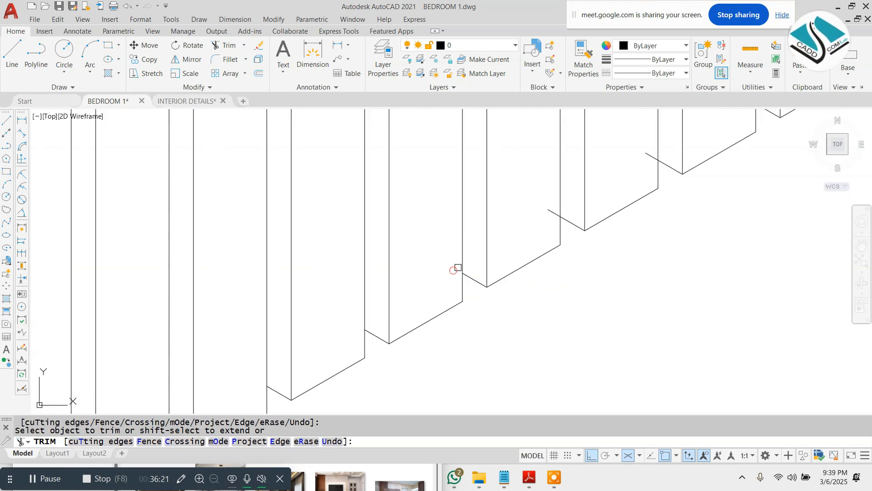
{"action": "left_click", "coordinate": [552, 210]}
{"action": "scroll", "coordinate": [467, 262], "scroll_direction": "down", "scroll_amount": 4}
{"action": "scroll", "coordinate": [532, 221], "scroll_direction": "up", "scroll_amount": 4}
{"action": "left_click", "coordinate": [547, 224]}
{"action": "scroll", "coordinate": [498, 257], "scroll_direction": "down", "scroll_amount": 4}
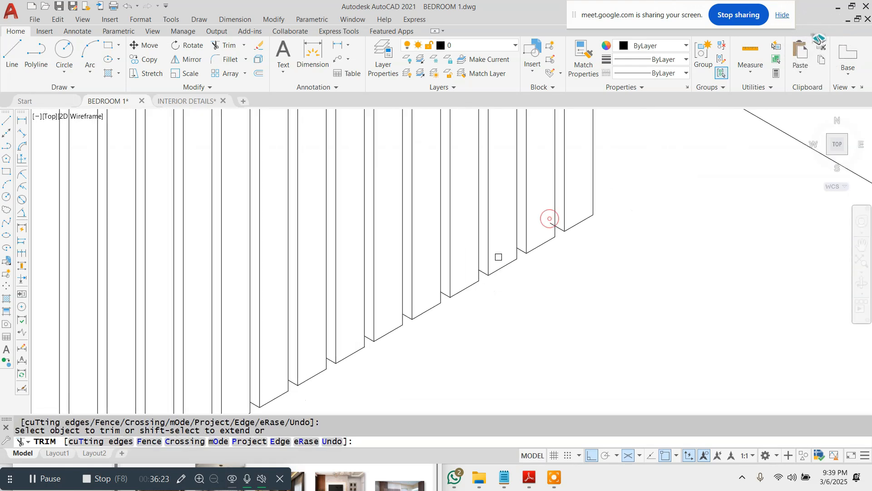
{"action": "scroll", "coordinate": [548, 230], "scroll_direction": "up", "scroll_amount": 4}
{"action": "left_click", "coordinate": [501, 250]}
{"action": "scroll", "coordinate": [501, 251], "scroll_direction": "down", "scroll_amount": 4}
{"action": "scroll", "coordinate": [509, 150], "scroll_direction": "up", "scroll_amount": 5}
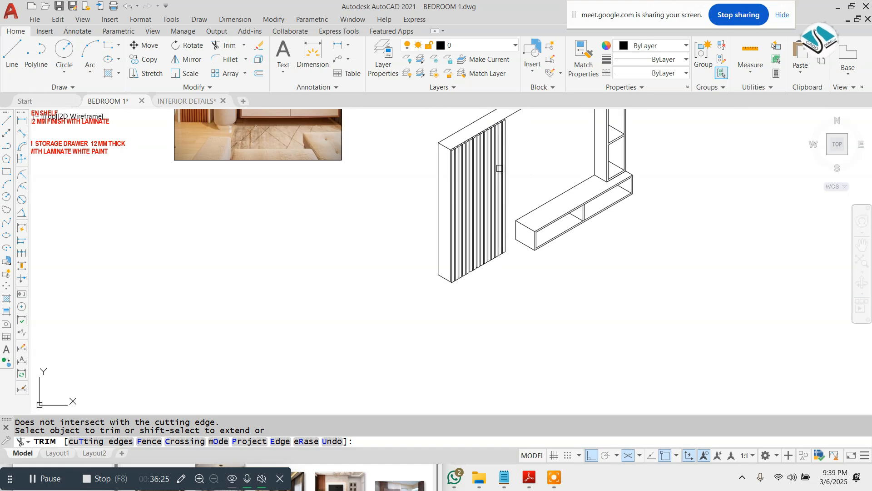
{"action": "key", "text": "Escape"}
{"action": "scroll", "coordinate": [386, 227], "scroll_direction": "down", "scroll_amount": 4}
{"action": "scroll", "coordinate": [388, 210], "scroll_direction": "up", "scroll_amount": 2}
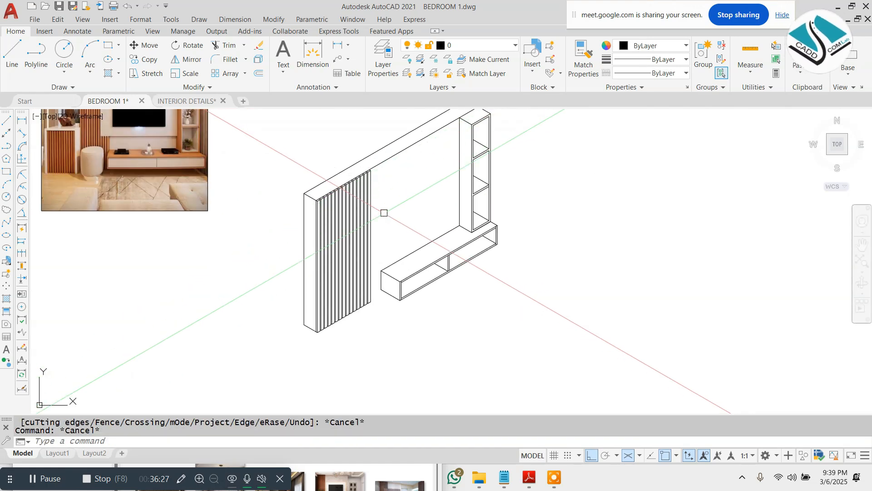
{"action": "type", "text": "L"}
{"action": "key", "text": "Return"}
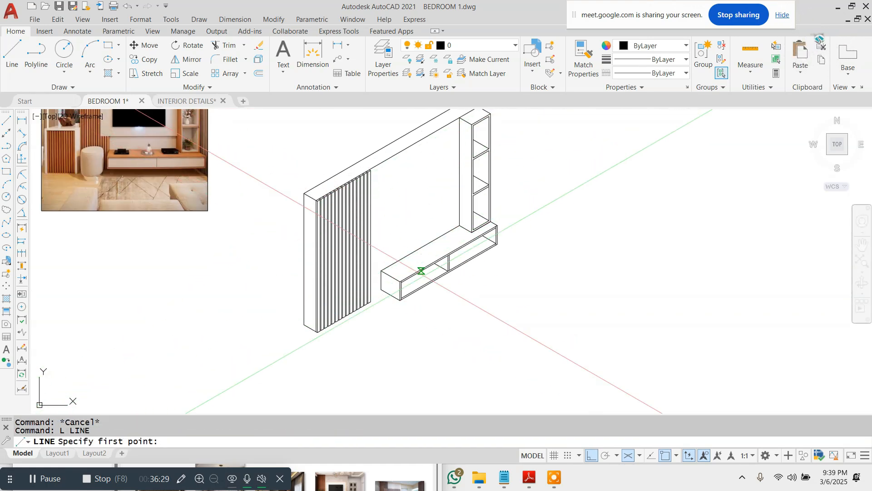
{"action": "scroll", "coordinate": [421, 268], "scroll_direction": "up", "scroll_amount": 4}
{"action": "scroll", "coordinate": [399, 289], "scroll_direction": "down", "scroll_amount": 4}
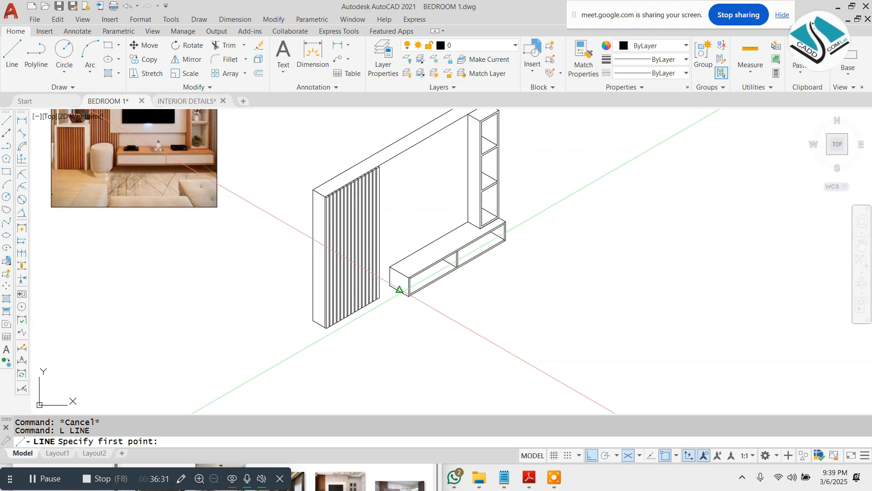
{"action": "scroll", "coordinate": [404, 291], "scroll_direction": "down", "scroll_amount": 2}
{"action": "key", "text": "Escape"}
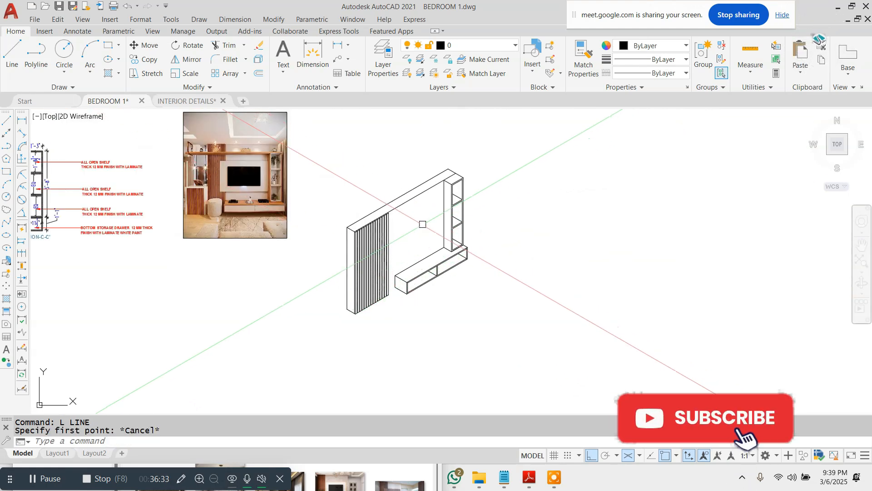
- Draw the TV outline's near vertical edge and a lower edge about 3'-11" long on the wall face between strips and shelf
{"action": "key", "text": "Return"}
{"action": "scroll", "coordinate": [414, 225], "scroll_direction": "up", "scroll_amount": 5}
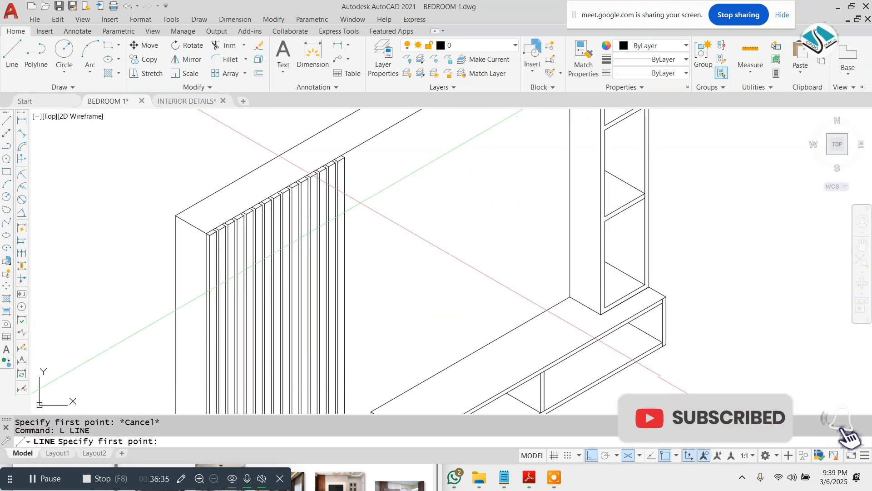
{"action": "left_click", "coordinate": [374, 198]}
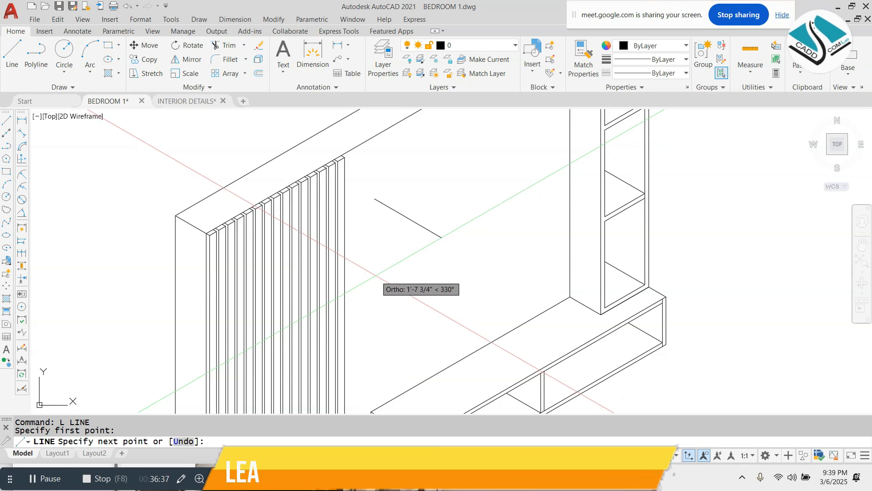
{"action": "key", "text": "F5"}
{"action": "left_click", "coordinate": [375, 317]}
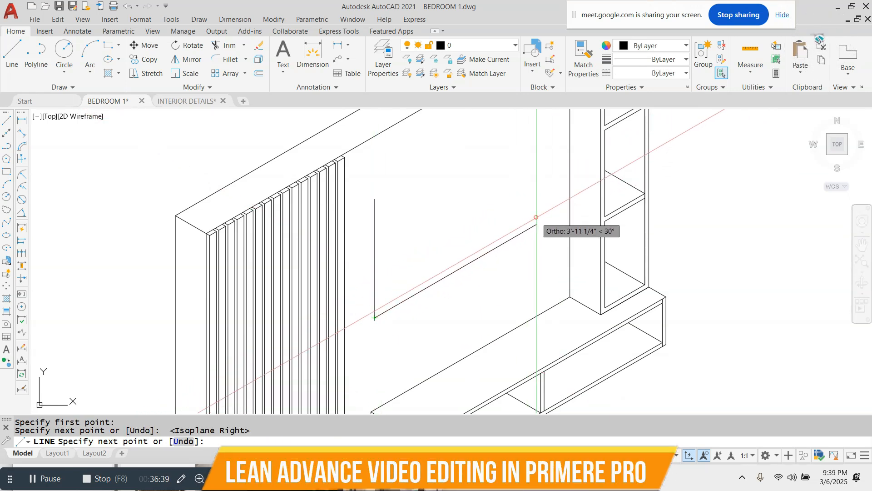
{"action": "left_click", "coordinate": [536, 224]}
{"action": "key", "text": "Escape"}
- Draw the TV outline's upper edge parallel to the lower one, and its far vertical edge down across the lower edge
{"action": "key", "text": "Return"}
{"action": "left_click", "coordinate": [374, 199]}
{"action": "left_click", "coordinate": [514, 142]}
{"action": "key", "text": "Escape"}
{"action": "key", "text": "Return"}
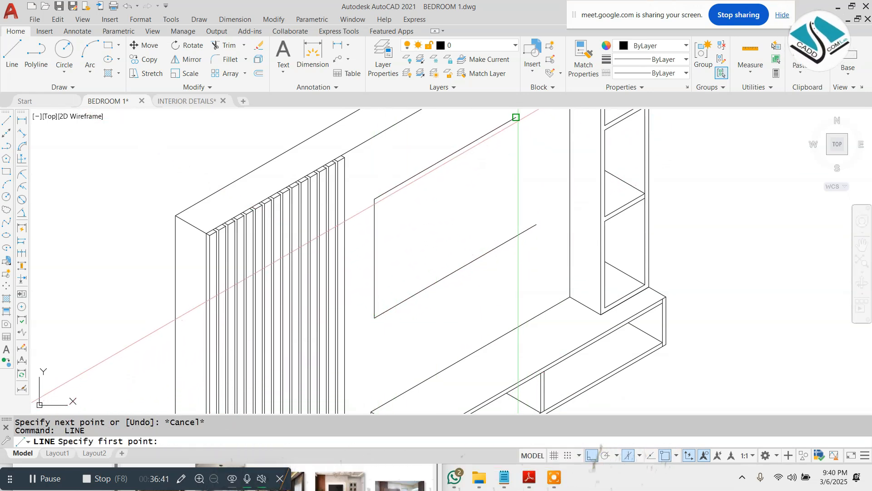
{"action": "left_click", "coordinate": [515, 237]}
{"action": "key", "text": "Escape"}
- Trim the overshooting line ends at the TV outline's lower corner nearest the shelf
{"action": "type", "text": "tr"}
{"action": "key", "text": "Return"}
{"action": "key", "text": "Return"}
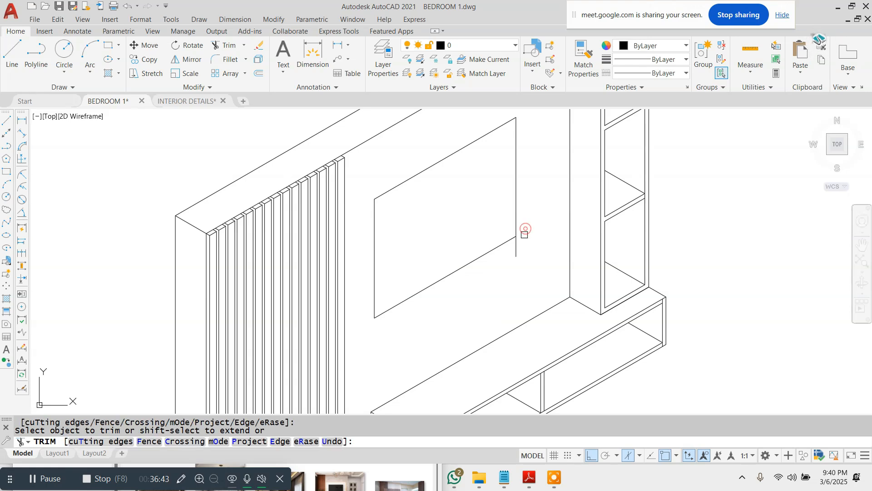
{"action": "left_click", "coordinate": [517, 239]}
{"action": "left_click", "coordinate": [510, 245]}
{"action": "scroll", "coordinate": [510, 245], "scroll_direction": "down", "scroll_amount": 5}
{"action": "key", "text": "Escape"}
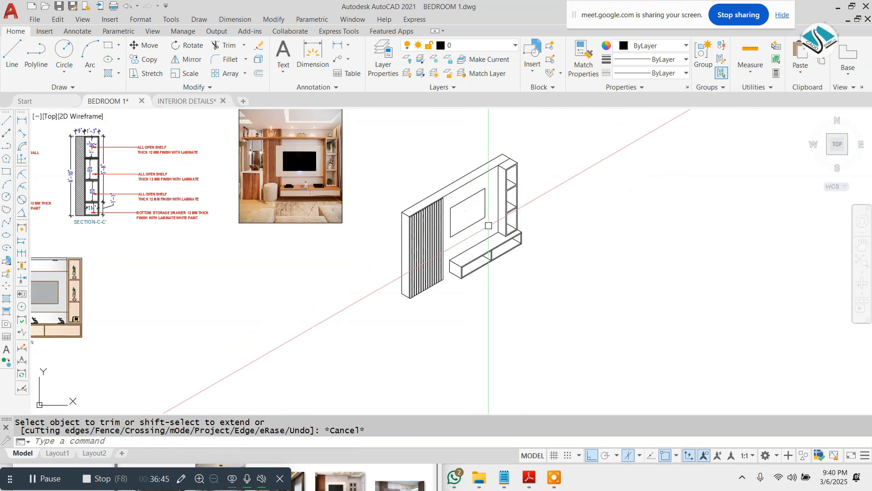
- Configure a GR_CYLIN gradient fill with both colours set to 205,105,40
{"action": "scroll", "coordinate": [464, 188], "scroll_direction": "up", "scroll_amount": 2}
{"action": "key", "text": "Escape"}
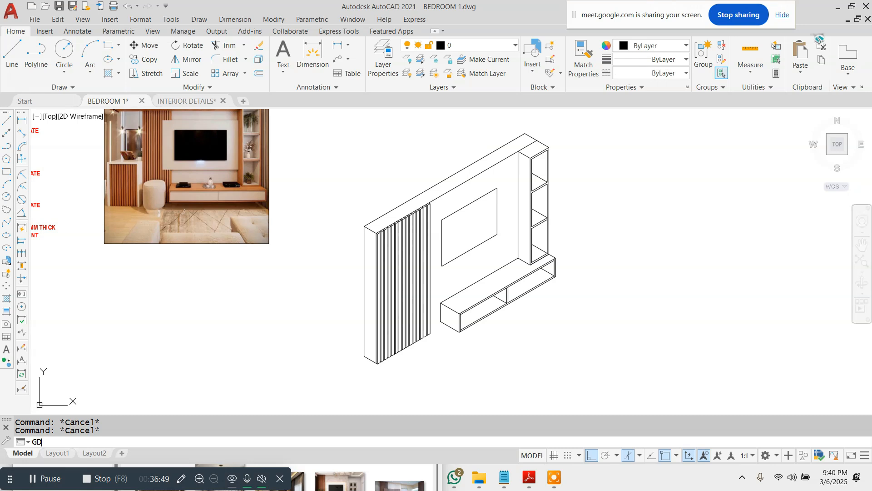
{"action": "key", "text": "Return"}
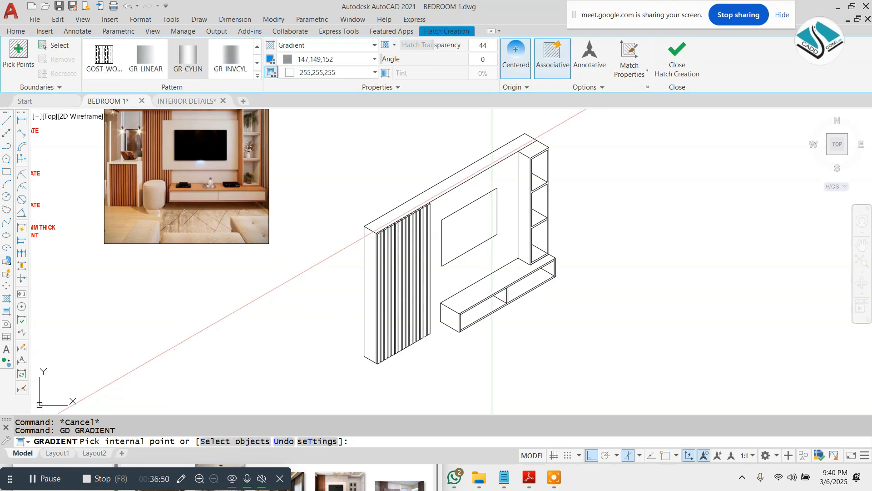
{"action": "left_click", "coordinate": [321, 61]}
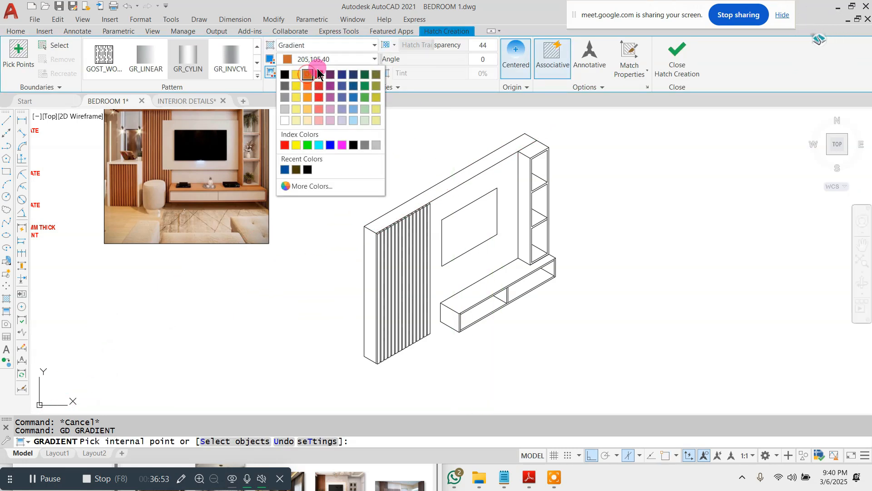
{"action": "left_click", "coordinate": [309, 75]}
{"action": "left_click", "coordinate": [309, 73]}
{"action": "left_click", "coordinate": [308, 89]}
{"action": "scroll", "coordinate": [459, 198], "scroll_direction": "up", "scroll_amount": 2}
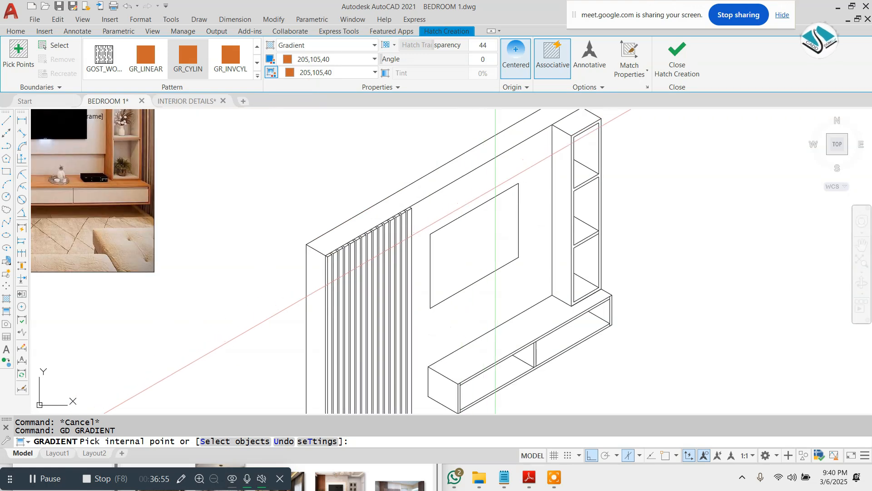
- Apply the gradient to the open shelf unit's top, side face and all of its compartment interiors
{"action": "left_click", "coordinate": [572, 148]}
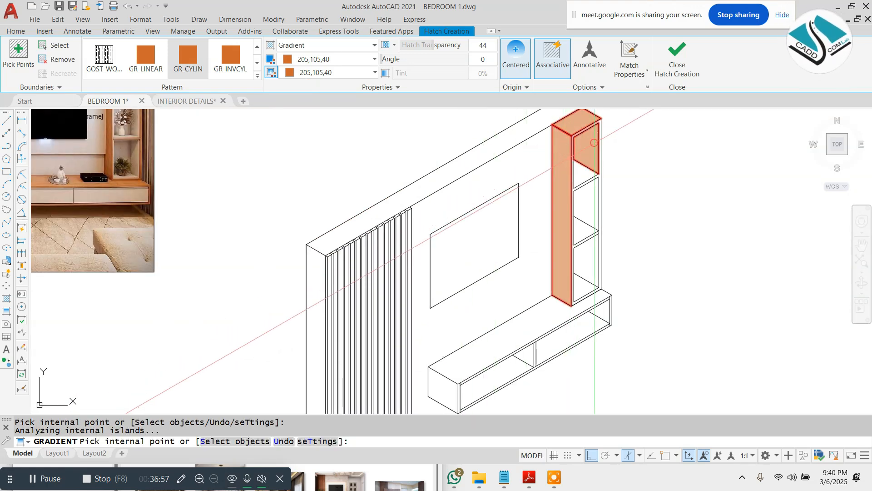
{"action": "scroll", "coordinate": [590, 162], "scroll_direction": "up", "scroll_amount": 2}
{"action": "left_click", "coordinate": [571, 187]}
{"action": "left_click", "coordinate": [590, 227]}
{"action": "scroll", "coordinate": [558, 288], "scroll_direction": "down", "scroll_amount": 1}
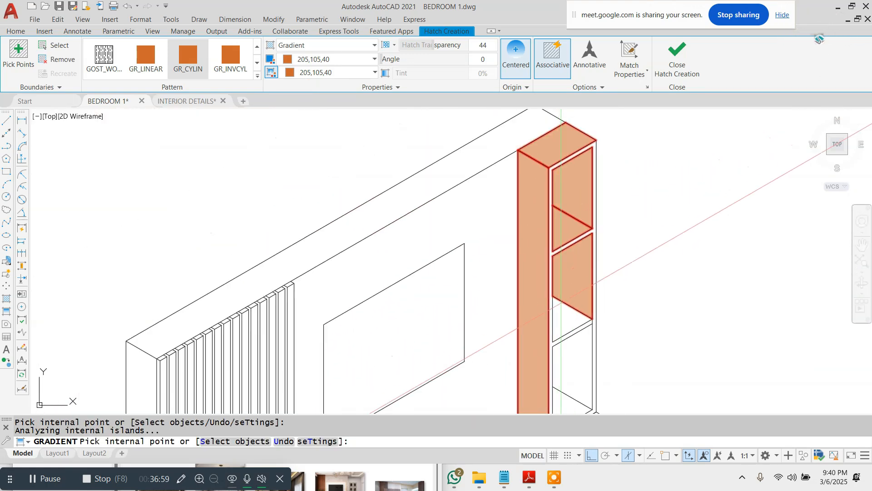
{"action": "left_click", "coordinate": [564, 322]}
{"action": "scroll", "coordinate": [571, 358], "scroll_direction": "up", "scroll_amount": 2}
{"action": "middle_click_drag", "start_coordinate": [571, 359], "coordinate": [520, 213]}
{"action": "left_click", "coordinate": [537, 236]}
{"action": "left_click", "coordinate": [511, 294]}
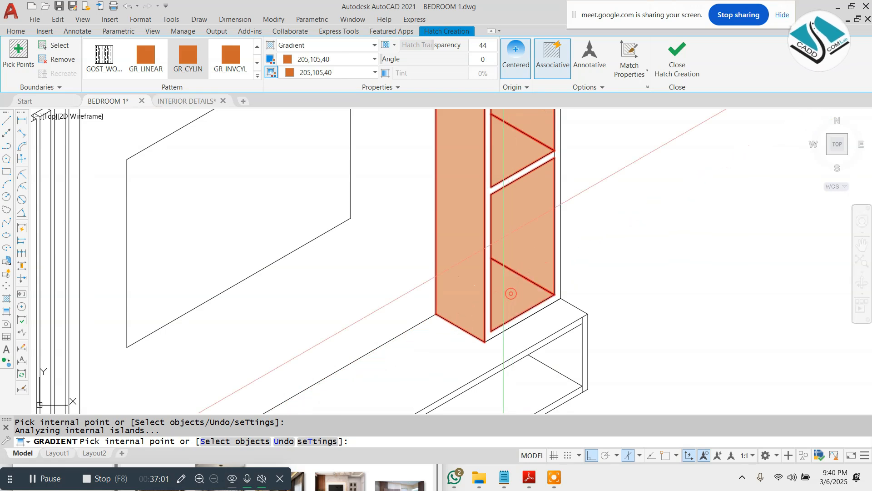
- Set the shelf gradient's transparency to 73 and its second colour to 254,204,102, and finish the fill
{"action": "left_click_drag", "start_coordinate": [427, 54], "coordinate": [454, 45]}
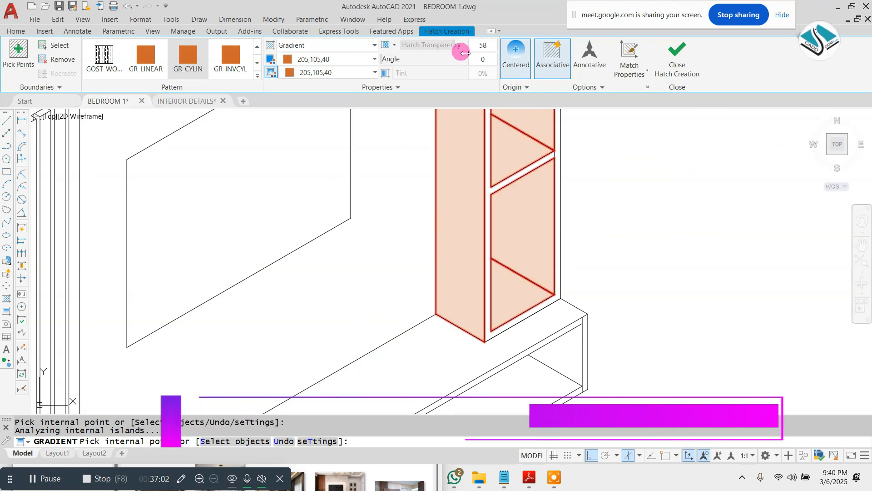
{"action": "left_click", "coordinate": [335, 73]}
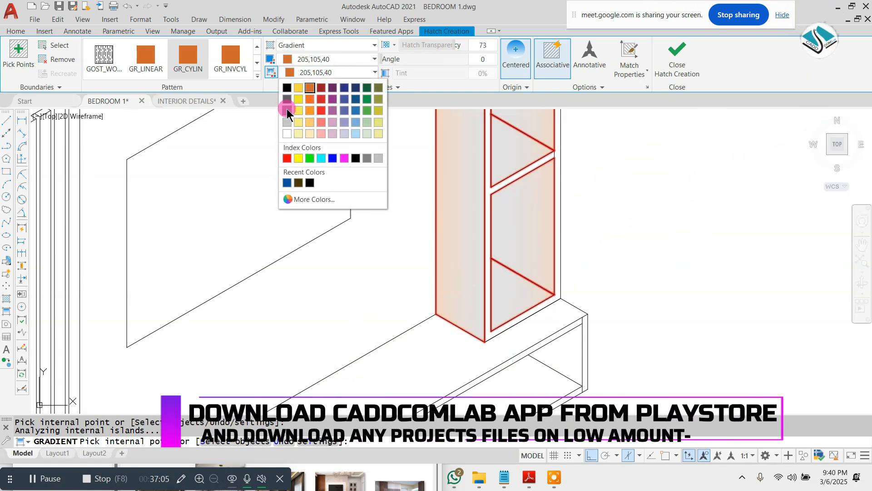
{"action": "left_click", "coordinate": [310, 122]}
{"action": "scroll", "coordinate": [478, 195], "scroll_direction": "down", "scroll_amount": 5}
{"action": "left_click", "coordinate": [678, 68]}
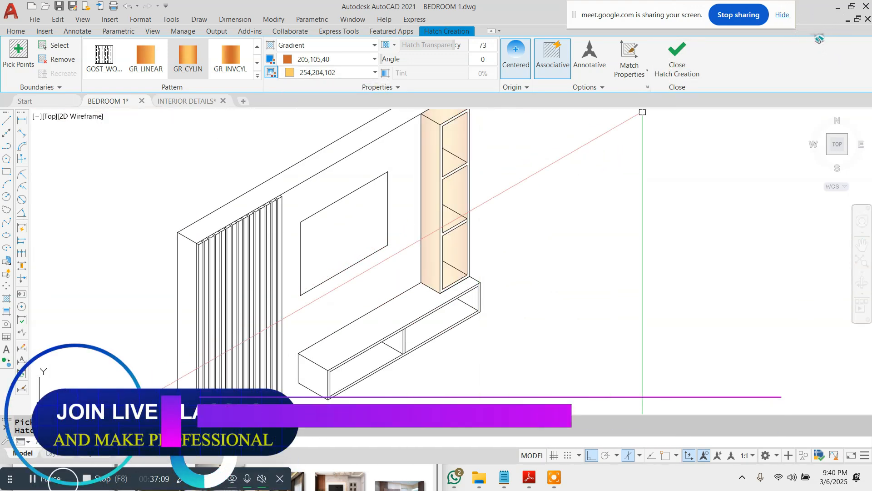
{"action": "key", "text": "Escape"}
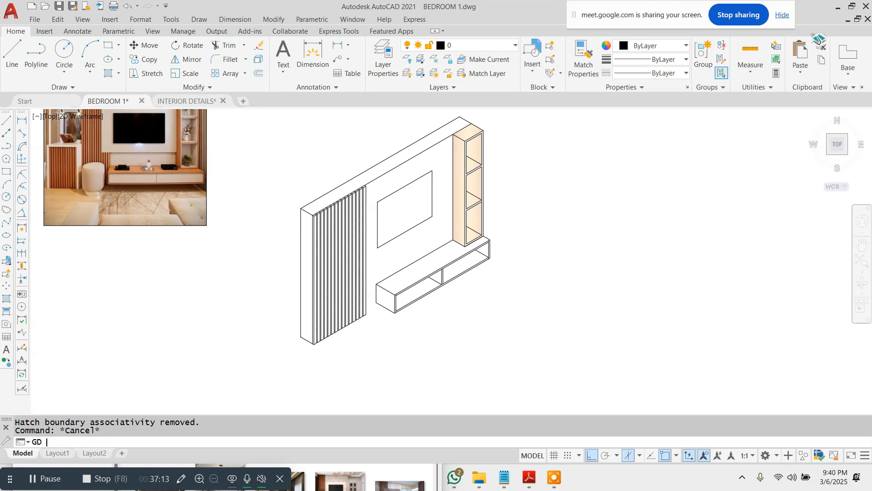
- Fill the bottom drawer box's top, end face and compartment interiors with the same orange-yellow gradient
{"action": "scroll", "coordinate": [411, 309], "scroll_direction": "up", "scroll_amount": 4}
{"action": "key", "text": "Return"}
{"action": "left_click", "coordinate": [380, 253]}
{"action": "left_click", "coordinate": [342, 284]}
{"action": "left_click", "coordinate": [387, 282]}
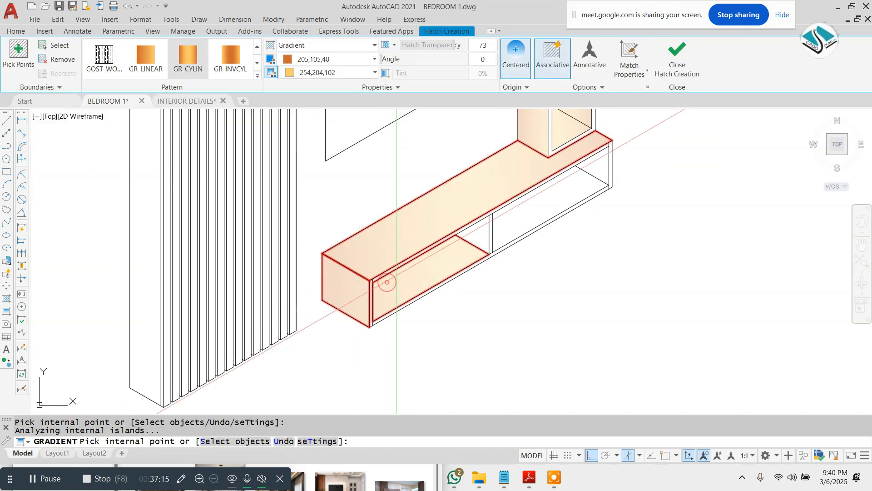
{"action": "left_click", "coordinate": [503, 219]}
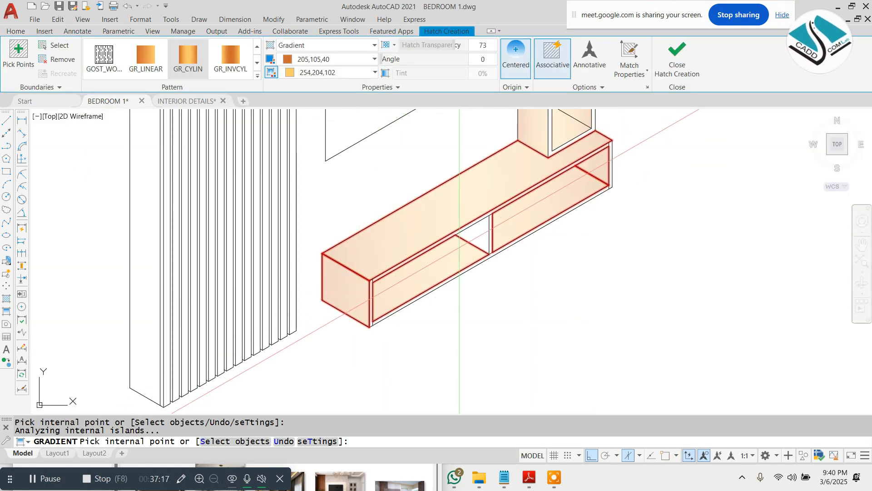
{"action": "left_click", "coordinate": [459, 246]}
{"action": "left_click", "coordinate": [670, 73]}
{"action": "scroll", "coordinate": [505, 286], "scroll_direction": "down", "scroll_amount": 4}
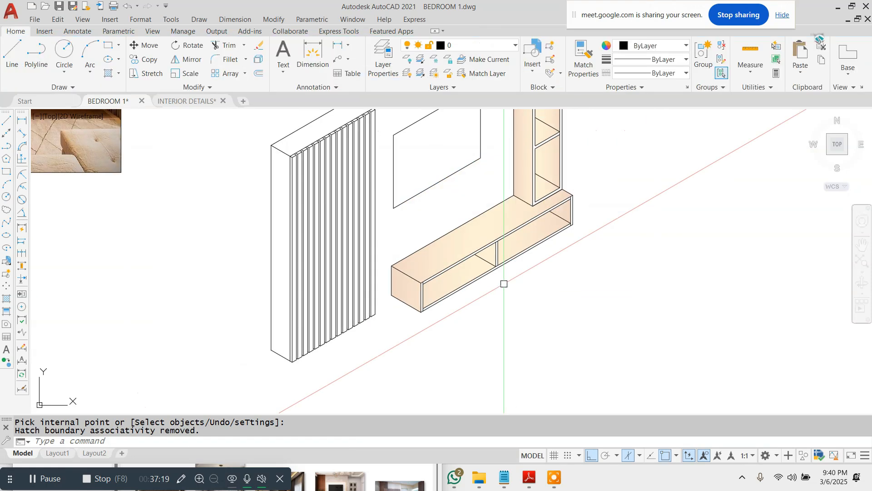
- Fill the wall's top and end faces with a gradient of both colours 0,0,0 at transparency 39
{"action": "scroll", "coordinate": [497, 155], "scroll_direction": "up", "scroll_amount": 2}
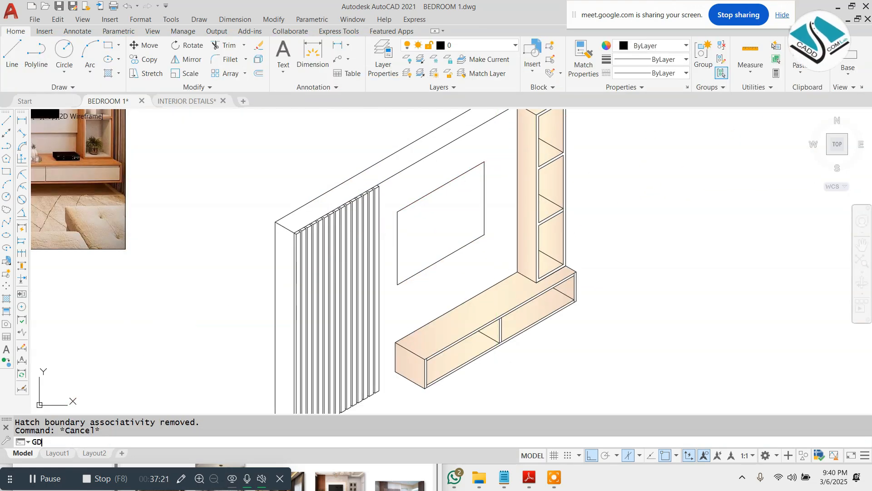
{"action": "key", "text": "Return"}
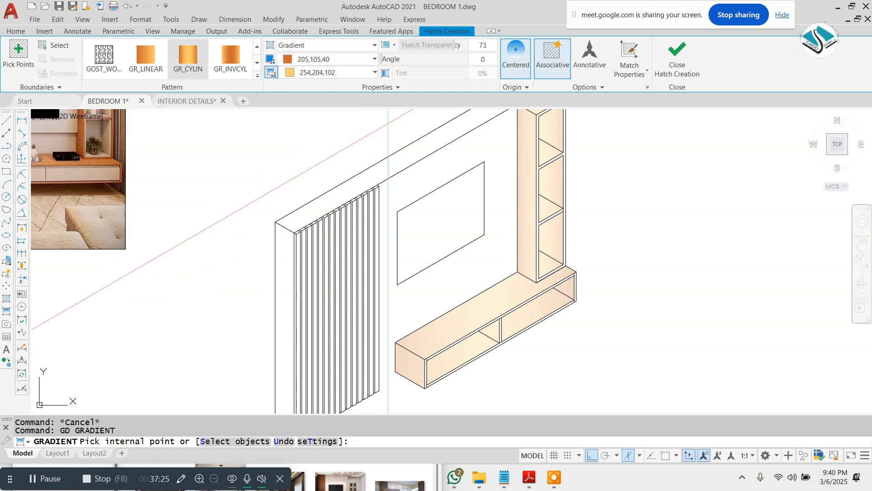
{"action": "left_click", "coordinate": [290, 60]}
{"action": "left_click", "coordinate": [286, 73]}
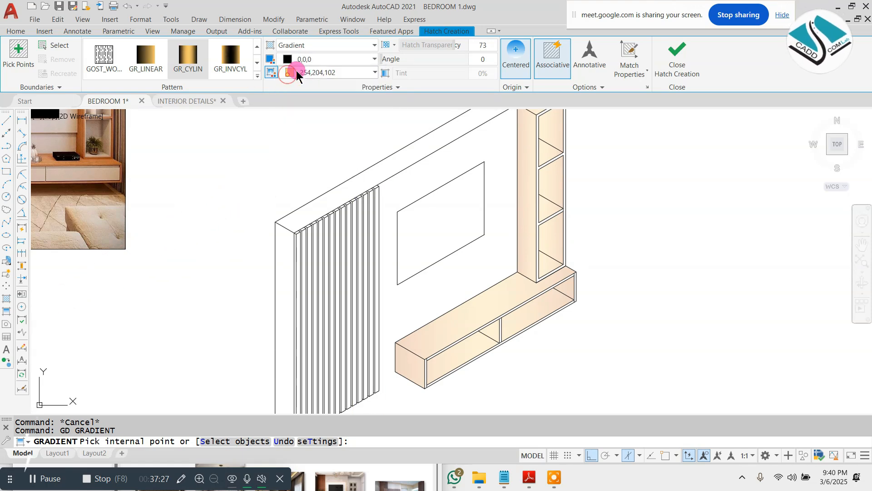
{"action": "left_click", "coordinate": [291, 73]}
{"action": "left_click", "coordinate": [283, 85]}
{"action": "scroll", "coordinate": [309, 226], "scroll_direction": "down", "scroll_amount": 2}
{"action": "left_click", "coordinate": [372, 181]}
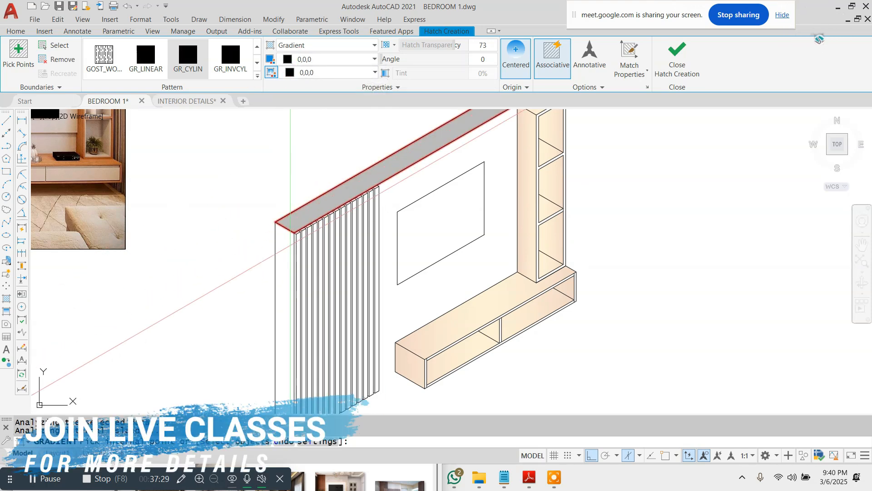
{"action": "left_click", "coordinate": [294, 291]}
{"action": "left_click_drag", "start_coordinate": [450, 48], "coordinate": [428, 48]}
{"action": "left_click", "coordinate": [677, 64]}
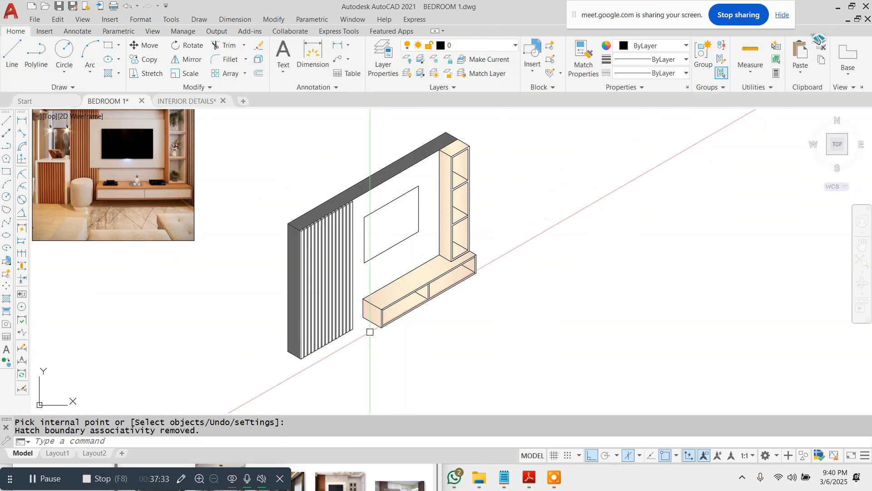
- Draw the wall's bottom edge from the last strip's base to the drawer box and trim the part overlapping the box
{"action": "type", "text": "L"}
{"action": "key", "text": "Return"}
{"action": "scroll", "coordinate": [364, 325], "scroll_direction": "up", "scroll_amount": 6}
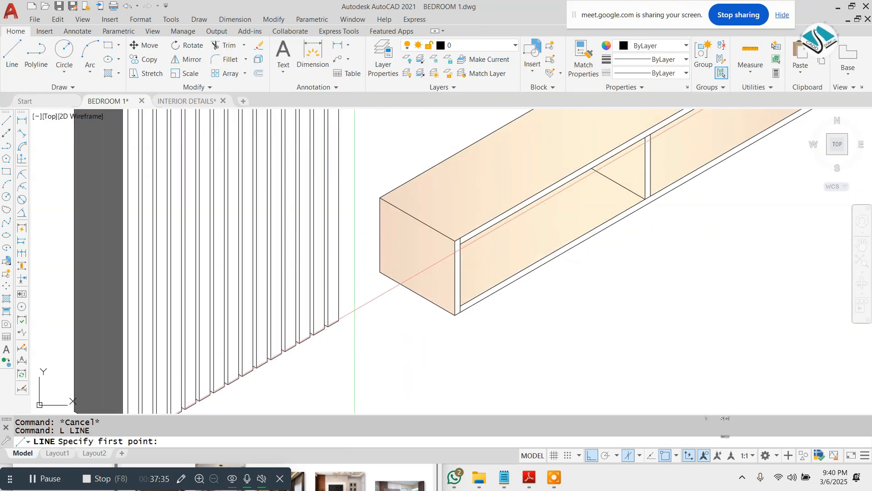
{"action": "left_click", "coordinate": [339, 320]}
{"action": "key", "text": "Escape"}
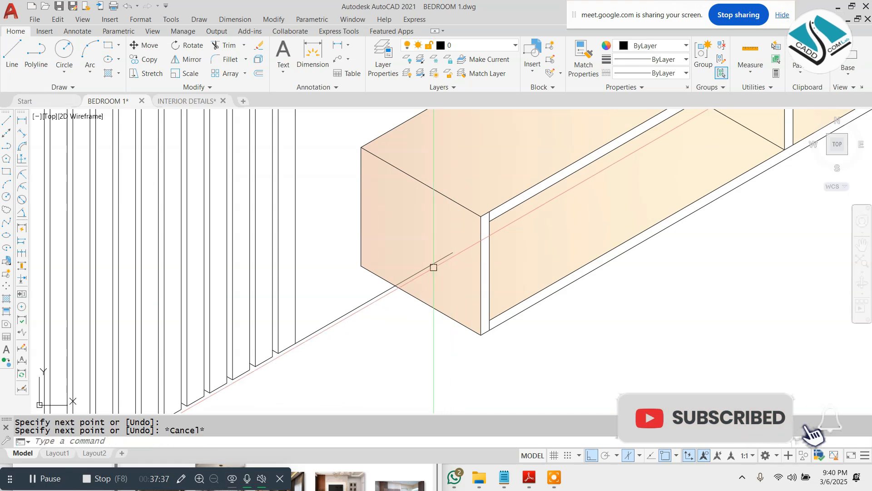
{"action": "type", "text": "tr"}
{"action": "key", "text": "Return"}
{"action": "scroll", "coordinate": [395, 323], "scroll_direction": "down", "scroll_amount": 5}
{"action": "key", "text": "Escape"}
{"action": "key", "text": "Escape"}
{"action": "scroll", "coordinate": [399, 304], "scroll_direction": "down", "scroll_amount": 4}
- Apply a gradient of 147,149,152 and 199,200,202 to the wall face around the TV outline
{"action": "type", "text": "G"}
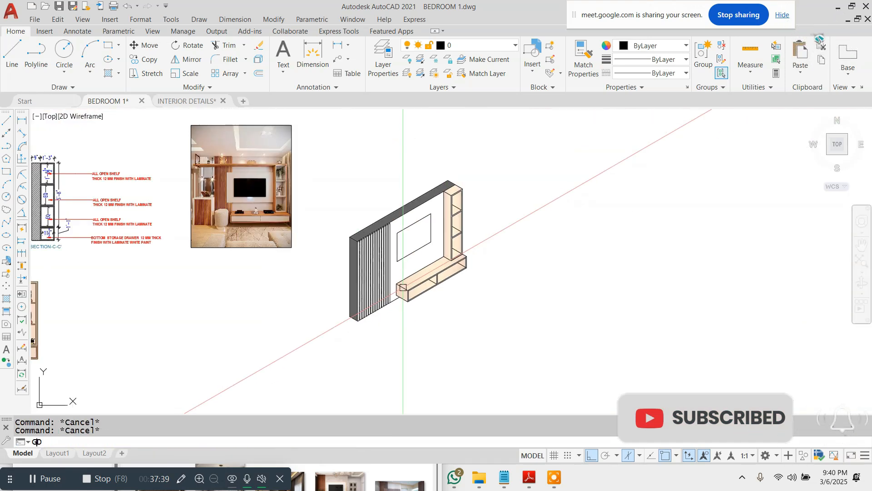
{"action": "type", "text": "D"}
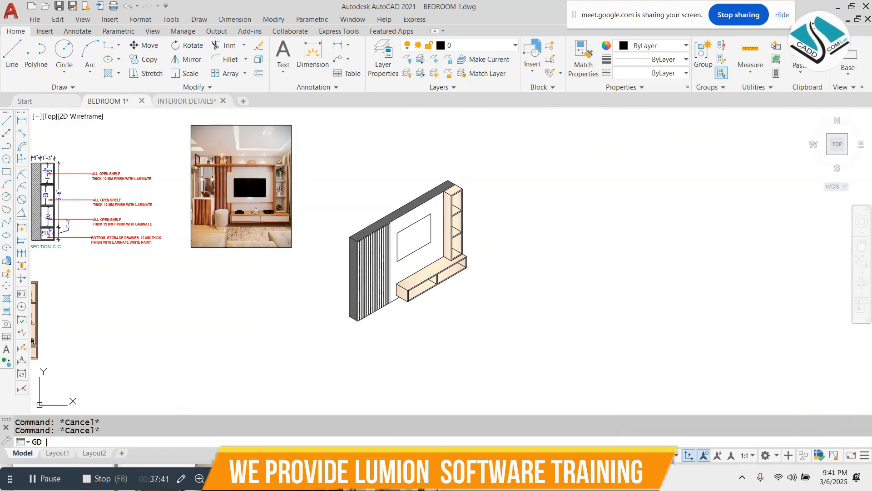
{"action": "key", "text": "Return"}
{"action": "scroll", "coordinate": [423, 259], "scroll_direction": "up", "scroll_amount": 2}
{"action": "left_click", "coordinate": [332, 61]}
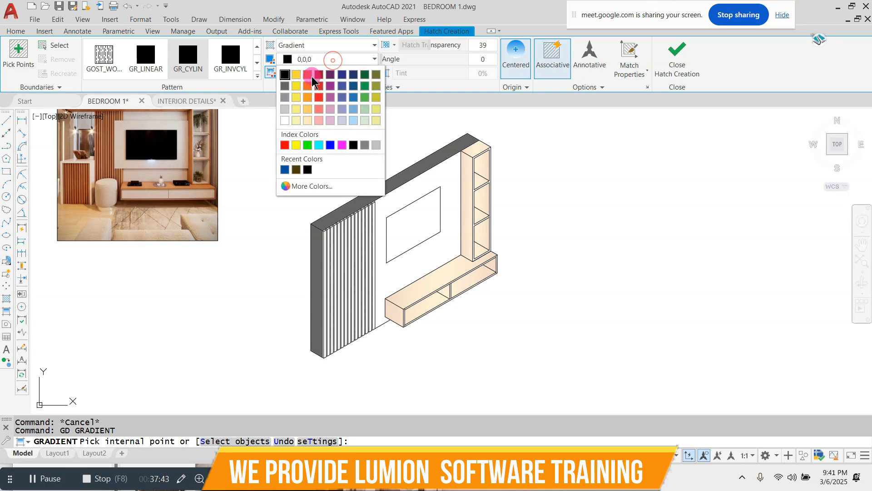
{"action": "left_click", "coordinate": [293, 91]}
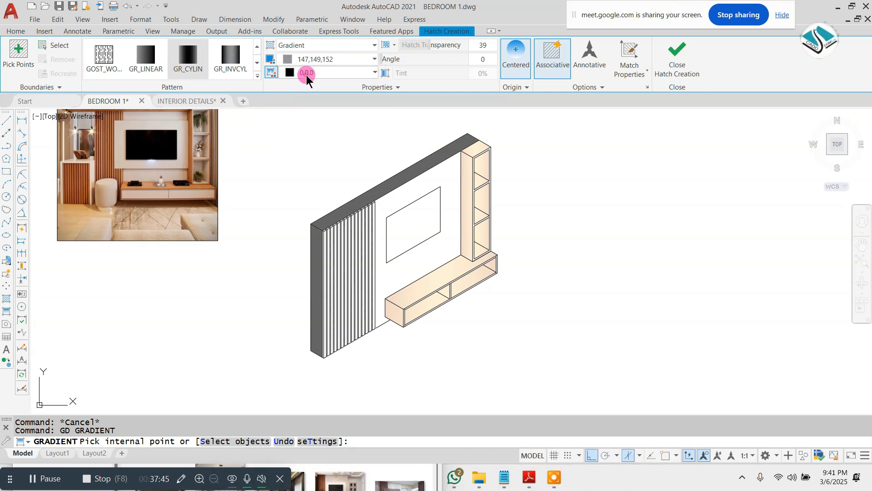
{"action": "left_click", "coordinate": [306, 73]}
{"action": "left_click", "coordinate": [287, 122]}
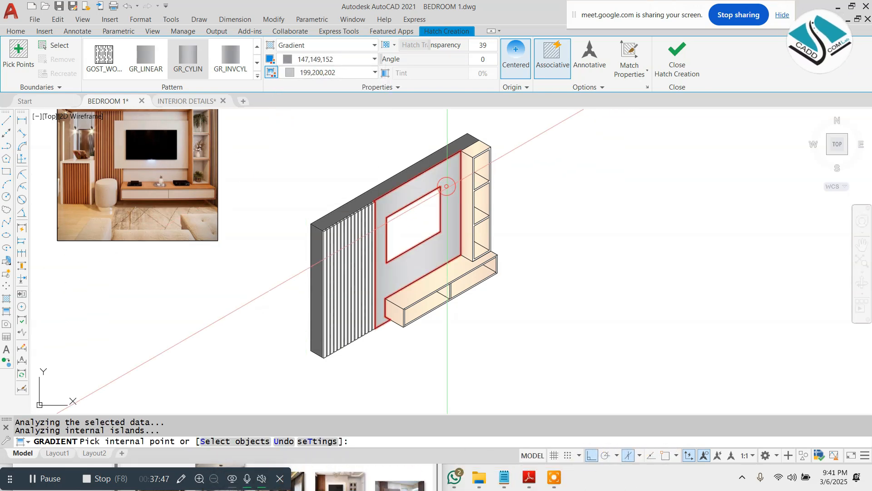
- Set the wall face gradient's second colour to 255,255,255 and finish the fill
{"action": "left_click", "coordinate": [376, 74]}
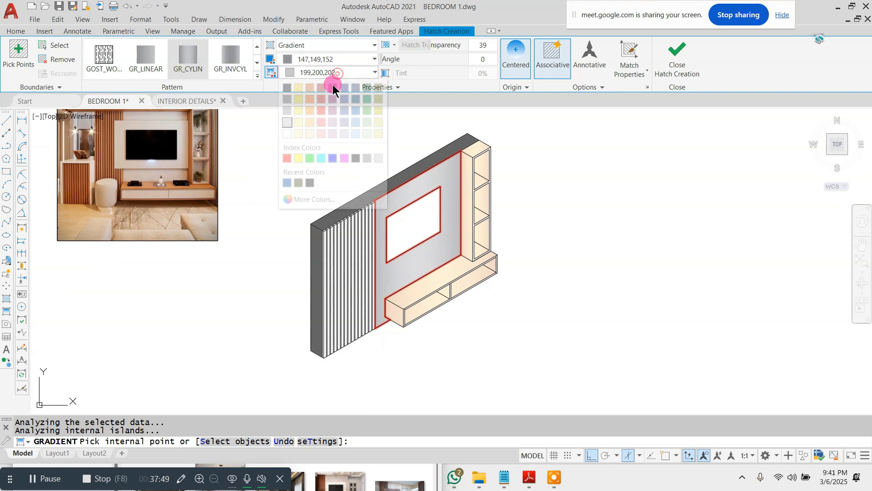
{"action": "left_click", "coordinate": [342, 132]}
{"action": "left_click", "coordinate": [670, 76]}
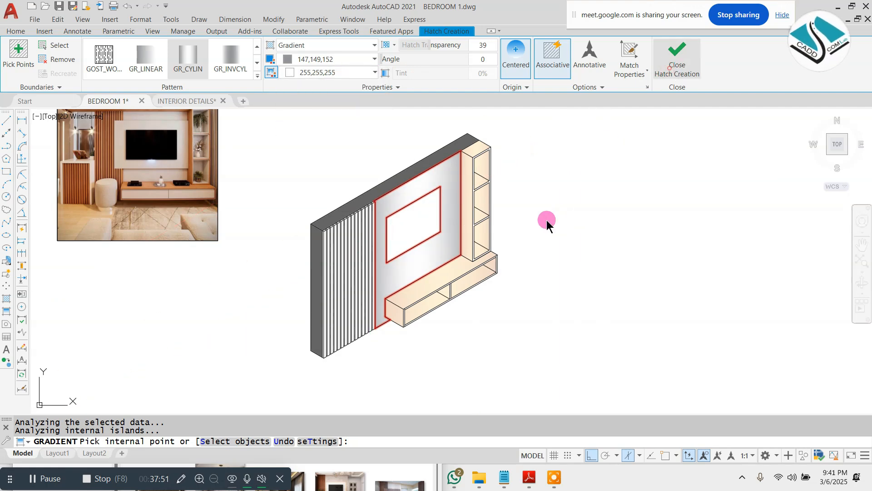
{"action": "scroll", "coordinate": [537, 214], "scroll_direction": "down", "scroll_amount": 4}
{"action": "scroll", "coordinate": [510, 211], "scroll_direction": "up", "scroll_amount": 2}
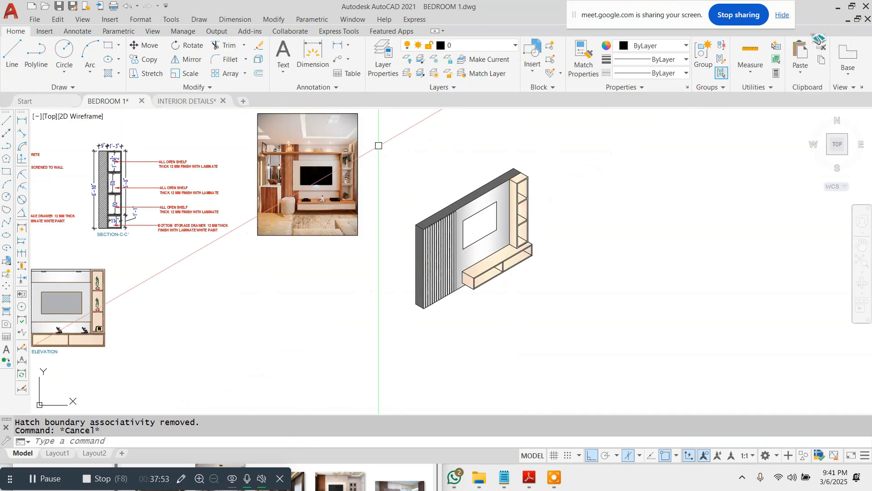
- Move the reference photo from beside the sections to just above the TV unit plan
{"action": "scroll", "coordinate": [395, 180], "scroll_direction": "down", "scroll_amount": 4}
{"action": "scroll", "coordinate": [349, 142], "scroll_direction": "up", "scroll_amount": 2}
{"action": "left_click", "coordinate": [371, 131]}
{"action": "left_click", "coordinate": [343, 206]}
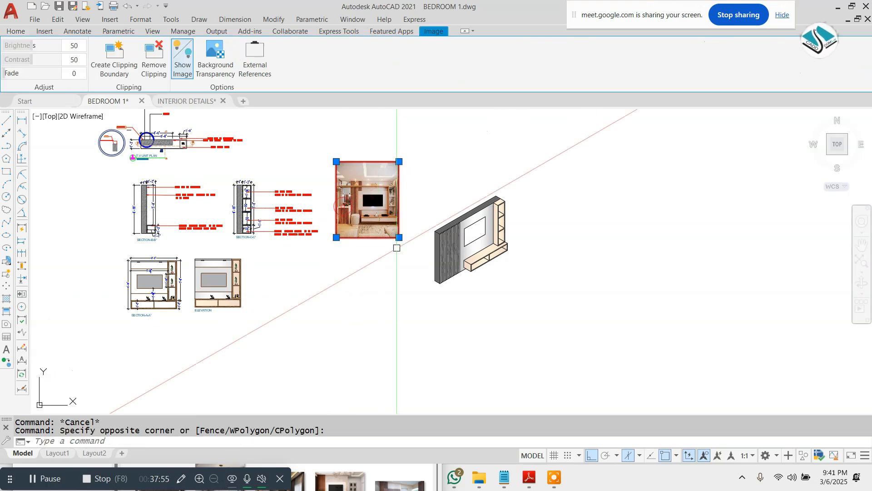
{"action": "scroll", "coordinate": [397, 247], "scroll_direction": "down", "scroll_amount": 2}
{"action": "type", "text": "m"}
{"action": "key", "text": "space"}
{"action": "left_click", "coordinate": [380, 222]}
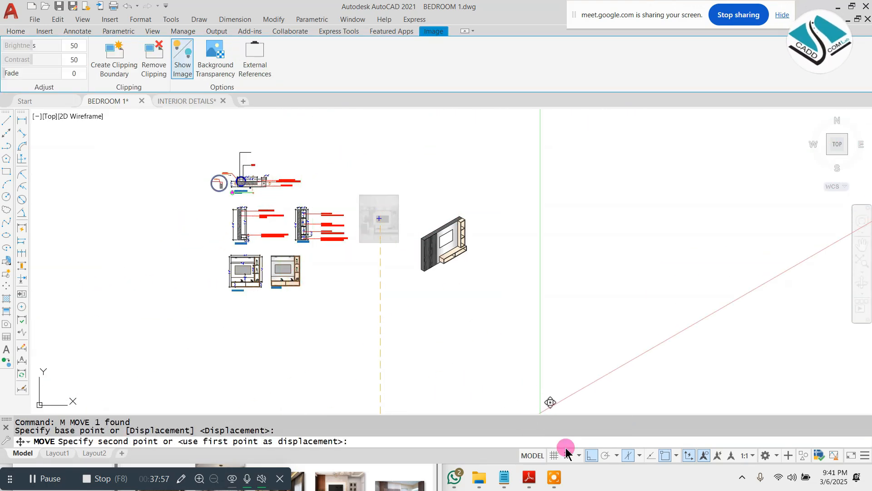
{"action": "scroll", "coordinate": [257, 136], "scroll_direction": "up", "scroll_amount": 4}
{"action": "left_click", "coordinate": [282, 144]}
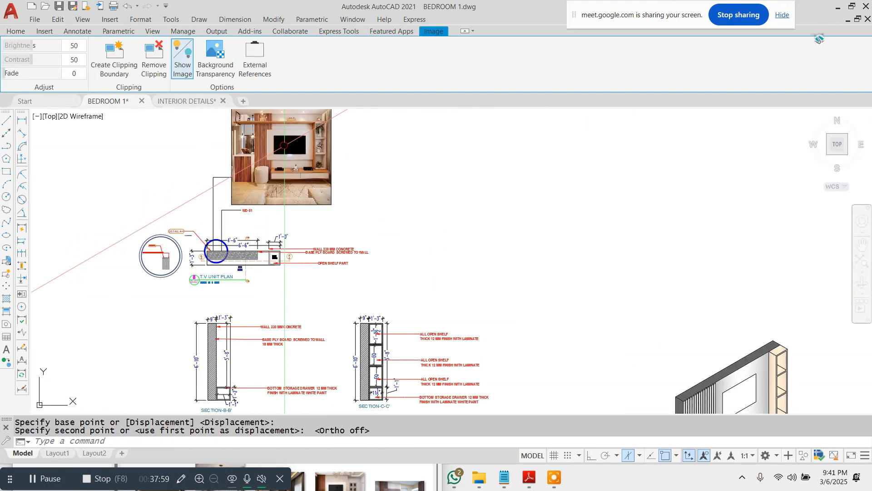
- Scale the reference photo down from its centre above the TV unit plan
{"action": "left_click", "coordinate": [343, 141]}
{"action": "left_click", "coordinate": [300, 155]}
{"action": "type", "text": "sc"}
{"action": "key", "text": "space"}
{"action": "left_click", "coordinate": [282, 143]}
{"action": "left_click", "coordinate": [294, 162]}
{"action": "scroll", "coordinate": [260, 192], "scroll_direction": "down", "scroll_amount": 3}
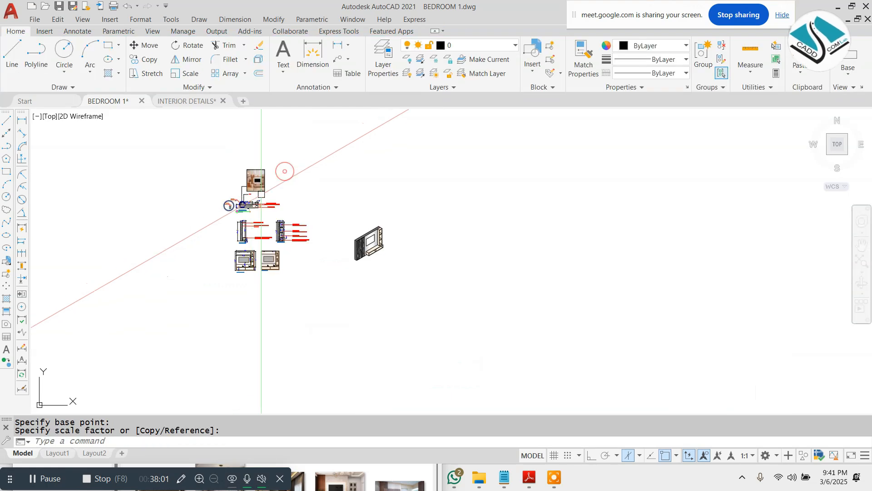
{"action": "key", "text": "Escape"}
- Add an aligned dimension for the wall's length along the top back edge of the isometric view
{"action": "scroll", "coordinate": [365, 233], "scroll_direction": "up", "scroll_amount": 3}
{"action": "scroll", "coordinate": [422, 277], "scroll_direction": "up", "scroll_amount": 4}
{"action": "left_click", "coordinate": [240, 22]}
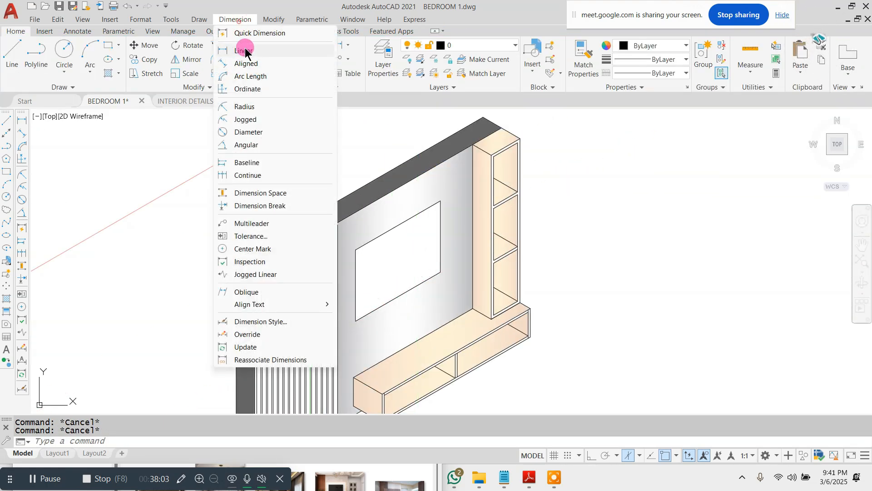
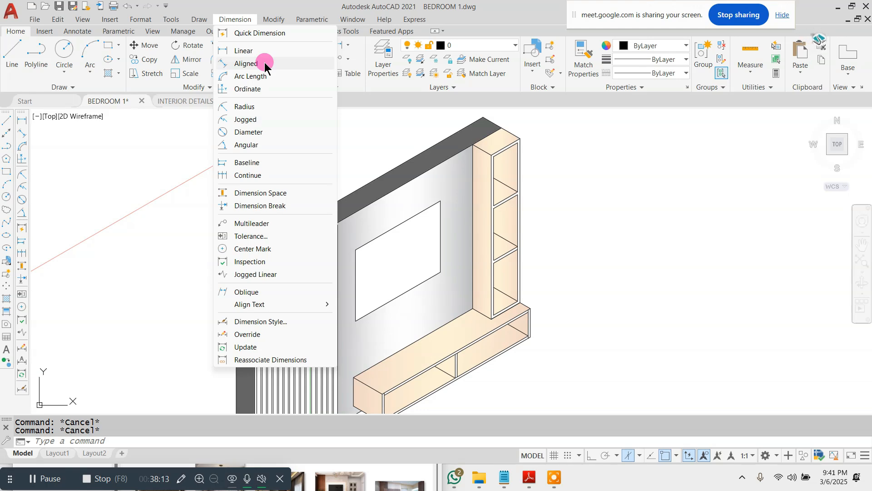
{"action": "left_click", "coordinate": [265, 63]}
{"action": "scroll", "coordinate": [277, 234], "scroll_direction": "up", "scroll_amount": 2}
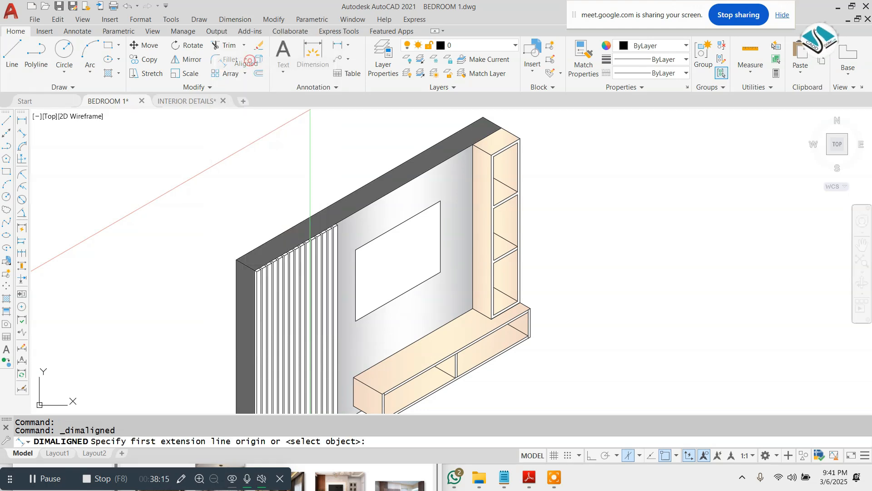
{"action": "left_click", "coordinate": [212, 275]}
{"action": "scroll", "coordinate": [216, 270], "scroll_direction": "down", "scroll_amount": 4}
{"action": "scroll", "coordinate": [382, 173], "scroll_direction": "up", "scroll_amount": 4}
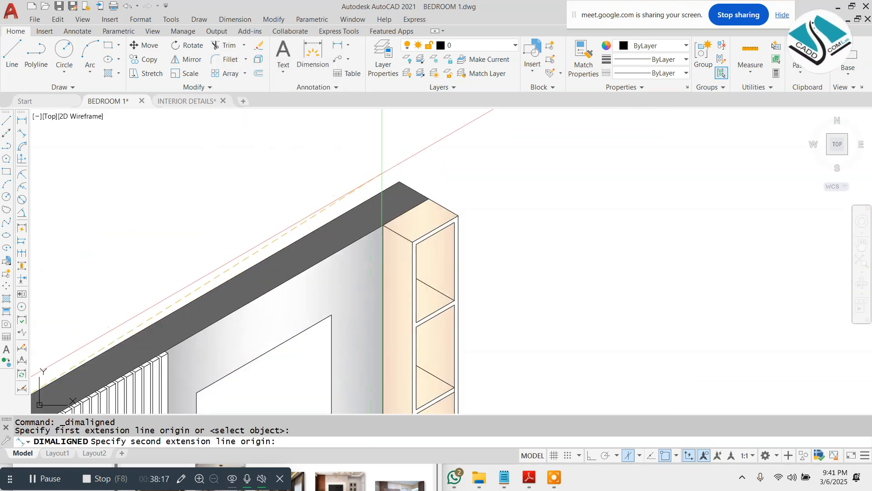
{"action": "left_click", "coordinate": [399, 181]}
{"action": "scroll", "coordinate": [400, 180], "scroll_direction": "down", "scroll_amount": 2}
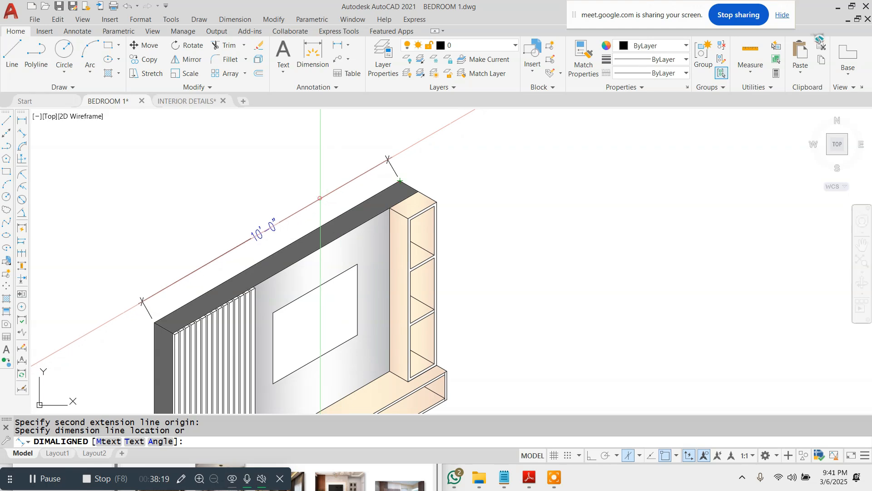
{"action": "left_click", "coordinate": [320, 198]}
{"action": "scroll", "coordinate": [320, 198], "scroll_direction": "down", "scroll_amount": 4}
{"action": "scroll", "coordinate": [277, 225], "scroll_direction": "up", "scroll_amount": 6}
{"action": "key", "text": "Escape"}
- Add an aligned dimension for the wall's height beside its outer vertical edge at the strip panel end
{"action": "key", "text": "space"}
{"action": "left_click", "coordinate": [370, 215]}
{"action": "scroll", "coordinate": [366, 223], "scroll_direction": "down", "scroll_amount": 4}
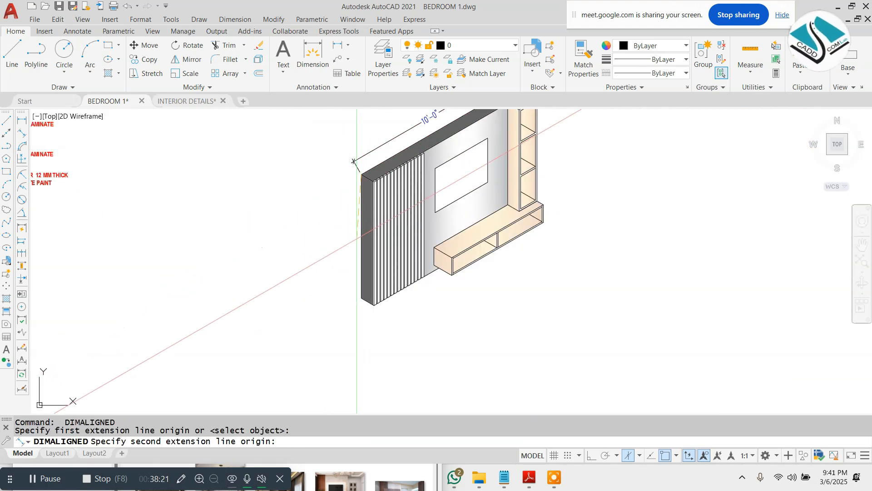
{"action": "scroll", "coordinate": [354, 162], "scroll_direction": "up", "scroll_amount": 2}
{"action": "left_click", "coordinate": [356, 351]}
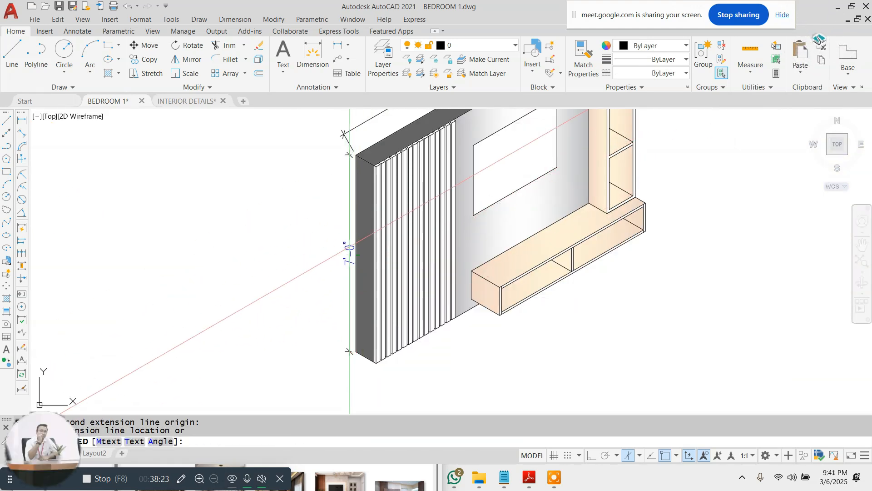
{"action": "left_click", "coordinate": [338, 245]}
{"action": "scroll", "coordinate": [364, 193], "scroll_direction": "down", "scroll_amount": 4}
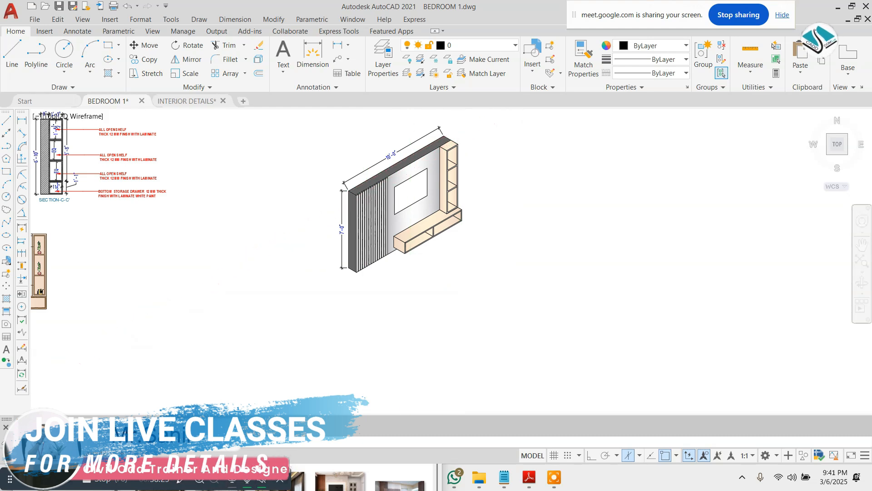
- Add an aligned dimension for the tall open shelf's height, from its top front corner down to the drawer box
{"action": "scroll", "coordinate": [459, 143], "scroll_direction": "up", "scroll_amount": 6}
{"action": "key", "text": "space"}
{"action": "left_click", "coordinate": [451, 150]}
{"action": "scroll", "coordinate": [455, 157], "scroll_direction": "down", "scroll_amount": 2}
{"action": "scroll", "coordinate": [454, 314], "scroll_direction": "up", "scroll_amount": 5}
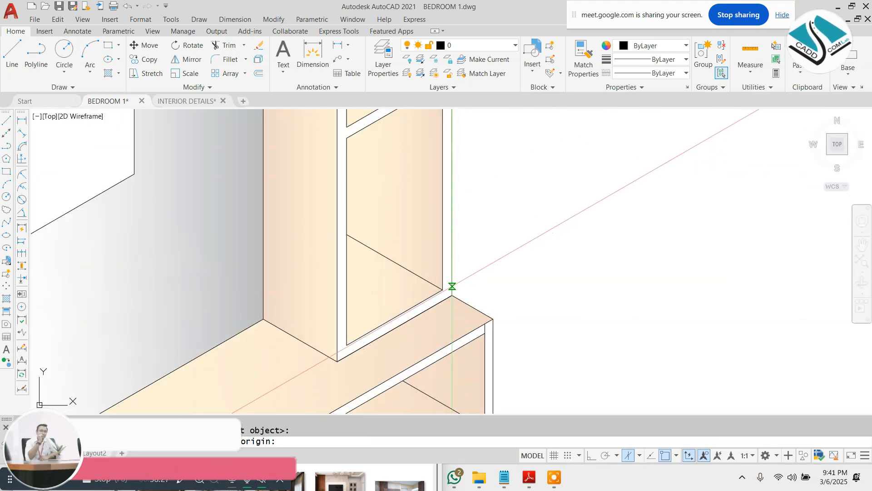
{"action": "left_click", "coordinate": [452, 296]}
{"action": "scroll", "coordinate": [452, 295], "scroll_direction": "down", "scroll_amount": 1}
{"action": "left_click", "coordinate": [475, 294]}
{"action": "scroll", "coordinate": [473, 269], "scroll_direction": "down", "scroll_amount": 5}
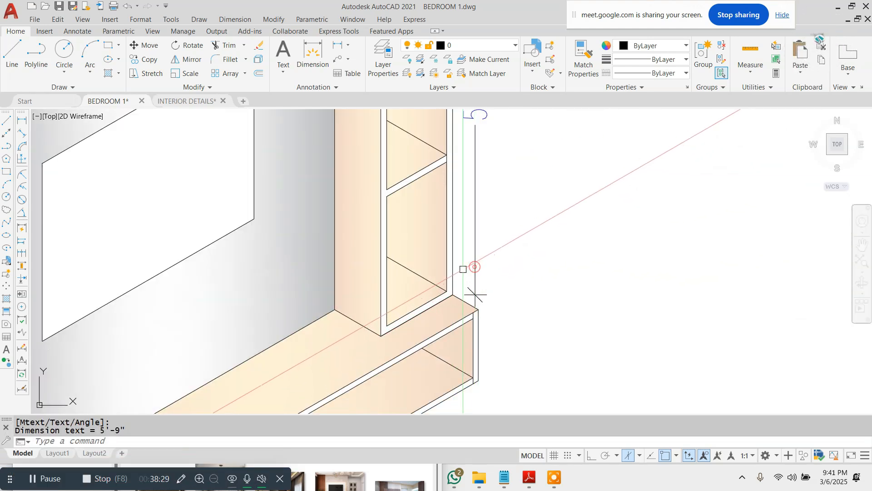
{"action": "scroll", "coordinate": [322, 386], "scroll_direction": "up", "scroll_amount": 7}
{"action": "key", "text": "Escape"}
- Dimension the drawer box's length with an aligned dimension below its bottom front edge
{"action": "key", "text": "space"}
{"action": "left_click", "coordinate": [335, 398]}
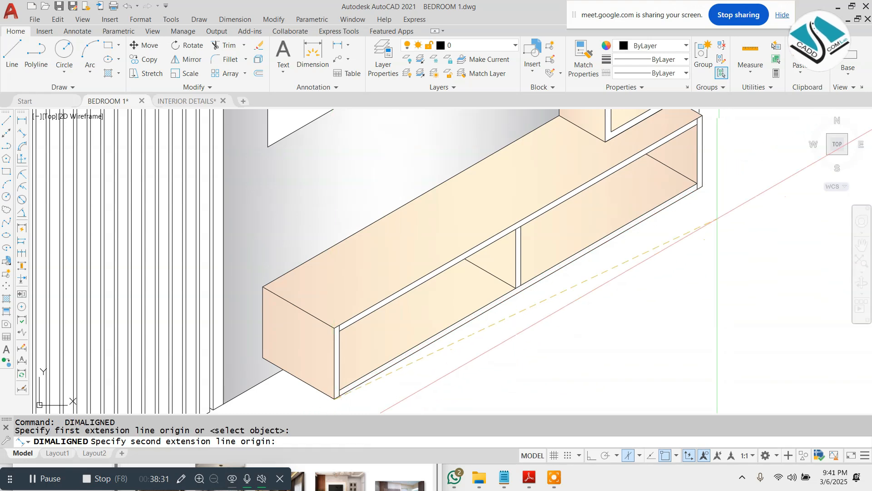
{"action": "left_click", "coordinate": [703, 186]}
{"action": "left_click", "coordinate": [586, 280]}
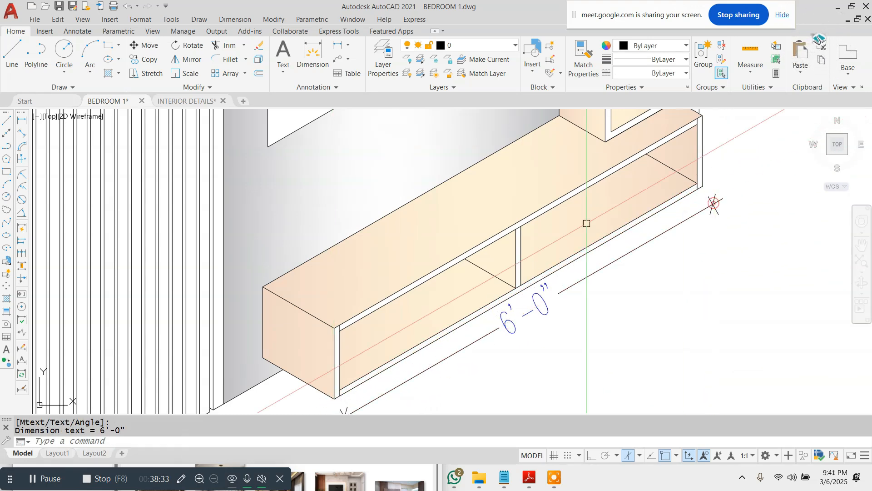
{"action": "scroll", "coordinate": [586, 222], "scroll_direction": "down", "scroll_amount": 5}
{"action": "scroll", "coordinate": [521, 220], "scroll_direction": "up", "scroll_amount": 5}
{"action": "key", "text": "Escape"}
- Dimension the drawer box's depth across its top face with an aligned dimension
{"action": "key", "text": "space"}
{"action": "left_click", "coordinate": [519, 212]}
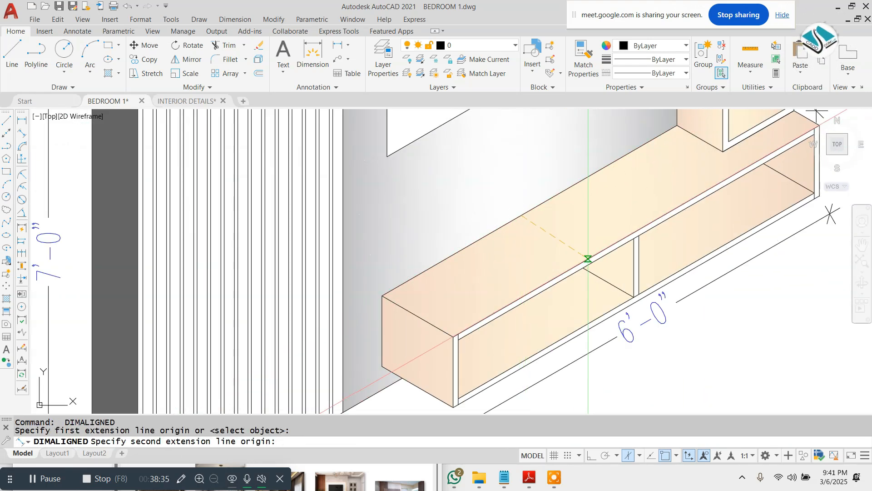
{"action": "left_click", "coordinate": [587, 259]}
{"action": "left_click", "coordinate": [533, 253]}
{"action": "scroll", "coordinate": [533, 253], "scroll_direction": "down", "scroll_amount": 5}
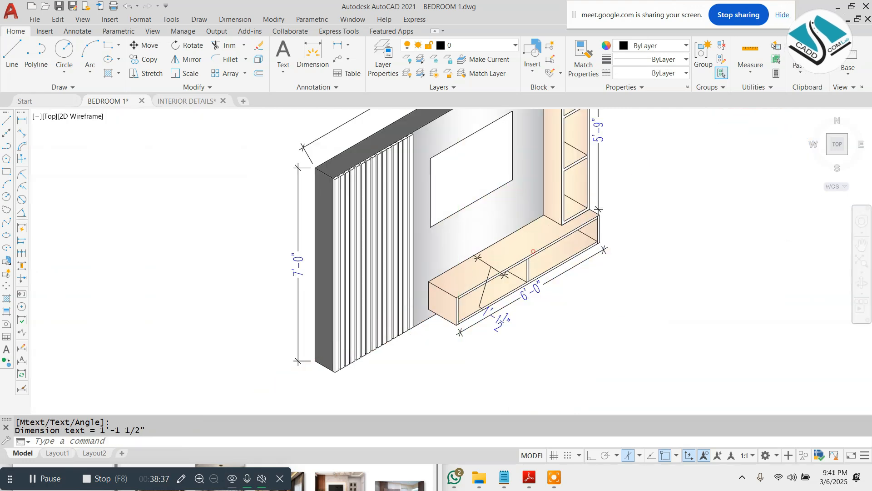
- Dimension the height of the shelf's uppermost compartment with an aligned dimension placed inside it
{"action": "scroll", "coordinate": [530, 135], "scroll_direction": "up", "scroll_amount": 7}
{"action": "left_click", "coordinate": [537, 153]}
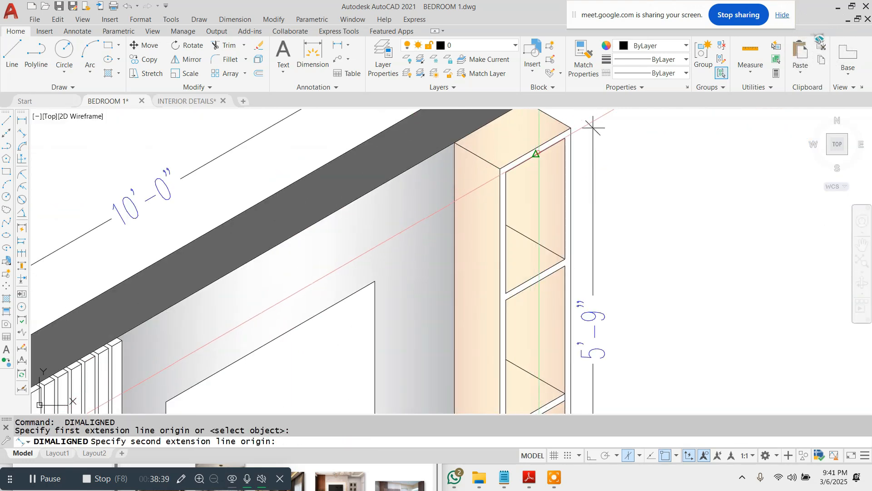
{"action": "left_click", "coordinate": [538, 274]}
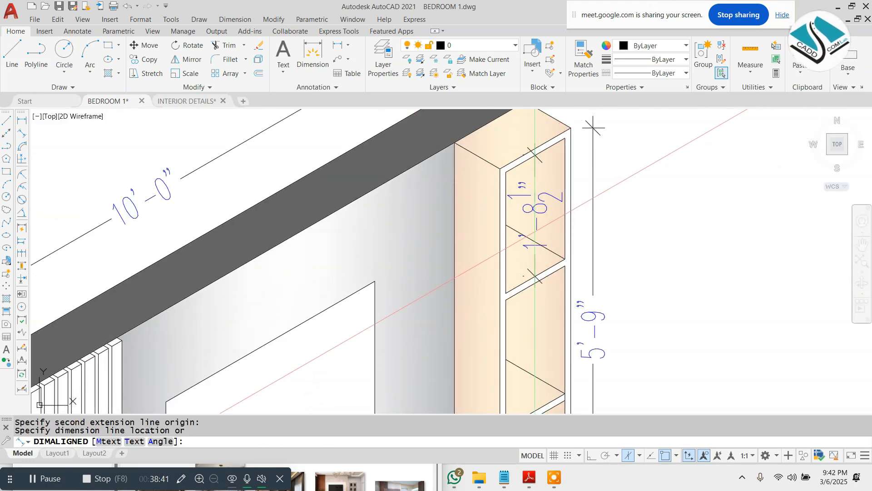
{"action": "left_click", "coordinate": [535, 232]}
{"action": "scroll", "coordinate": [535, 232], "scroll_direction": "down", "scroll_amount": 4}
{"action": "scroll", "coordinate": [423, 248], "scroll_direction": "up", "scroll_amount": 2}
{"action": "key", "text": "Escape"}
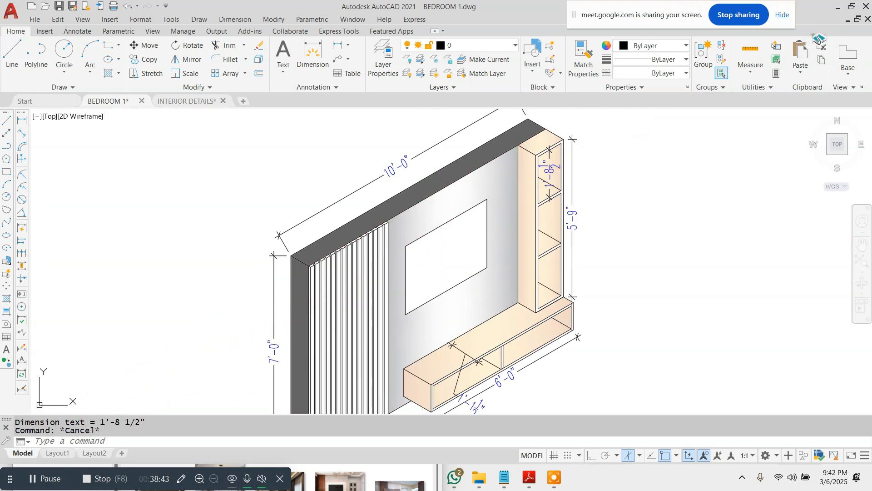
- Add an aligned dimension for the gap between the TV outline and the tall shelf
{"action": "key", "text": "Return"}
{"action": "left_click", "coordinate": [487, 223]}
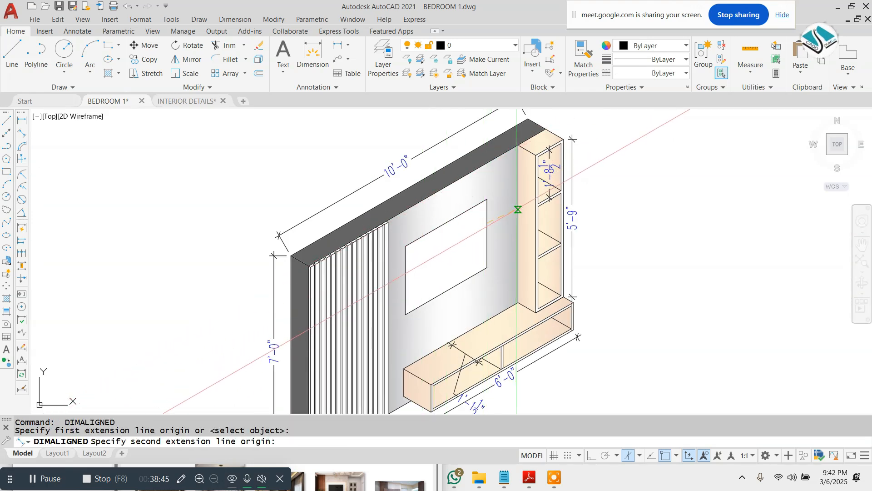
{"action": "left_click", "coordinate": [519, 205]}
{"action": "left_click", "coordinate": [503, 215]}
{"action": "scroll", "coordinate": [497, 226], "scroll_direction": "up", "scroll_amount": 4}
{"action": "scroll", "coordinate": [535, 200], "scroll_direction": "down", "scroll_amount": 3}
{"action": "key", "text": "Escape"}
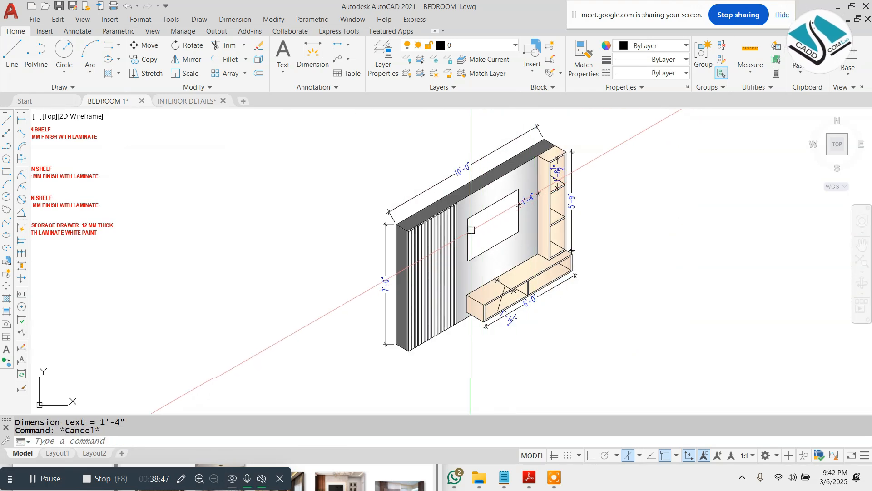
- Oblique the wall's length dimension so its extension lines follow the wall's thickness edge
{"action": "scroll", "coordinate": [460, 202], "scroll_direction": "up", "scroll_amount": 3}
{"action": "scroll", "coordinate": [462, 193], "scroll_direction": "down", "scroll_amount": 2}
{"action": "scroll", "coordinate": [500, 133], "scroll_direction": "up", "scroll_amount": 1}
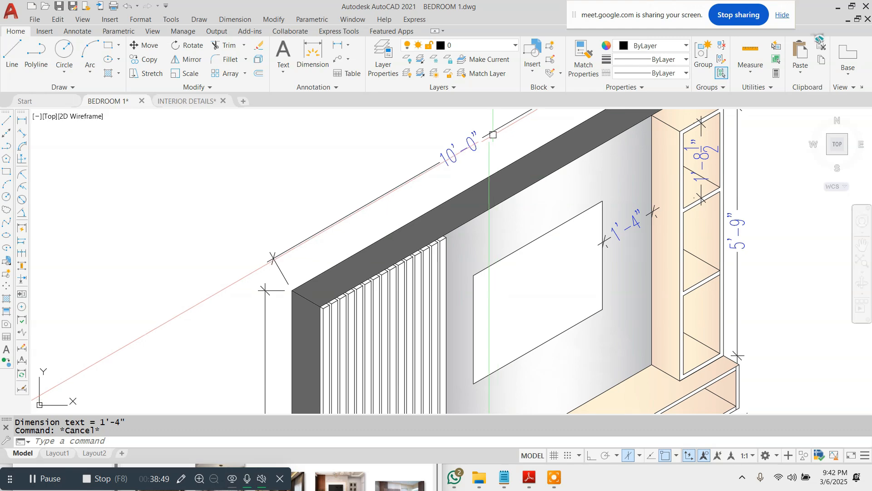
{"action": "left_click", "coordinate": [234, 19]}
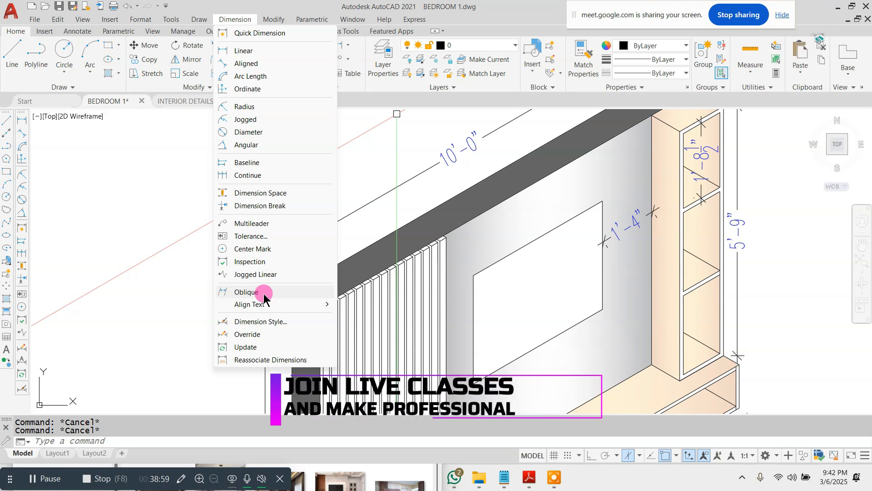
{"action": "left_click", "coordinate": [282, 293]}
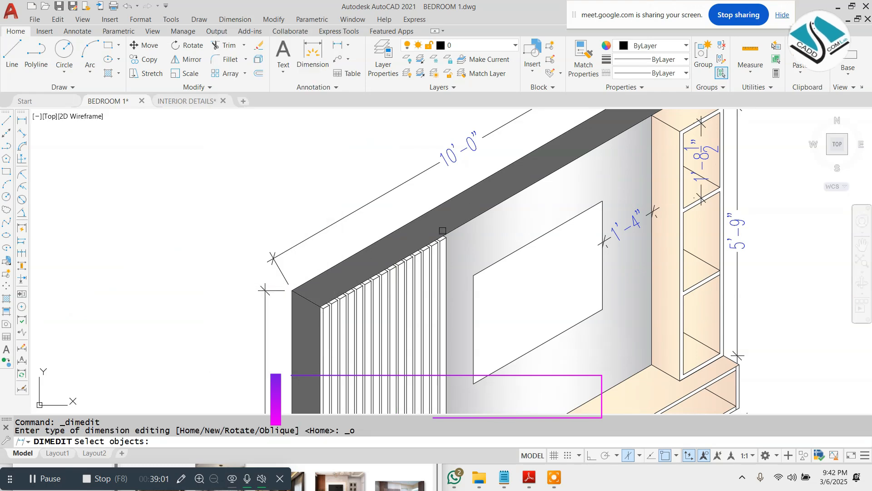
{"action": "scroll", "coordinate": [450, 146], "scroll_direction": "up", "scroll_amount": 2}
{"action": "left_click", "coordinate": [453, 139]}
{"action": "key", "text": "Return"}
{"action": "scroll", "coordinate": [453, 139], "scroll_direction": "down", "scroll_amount": 5}
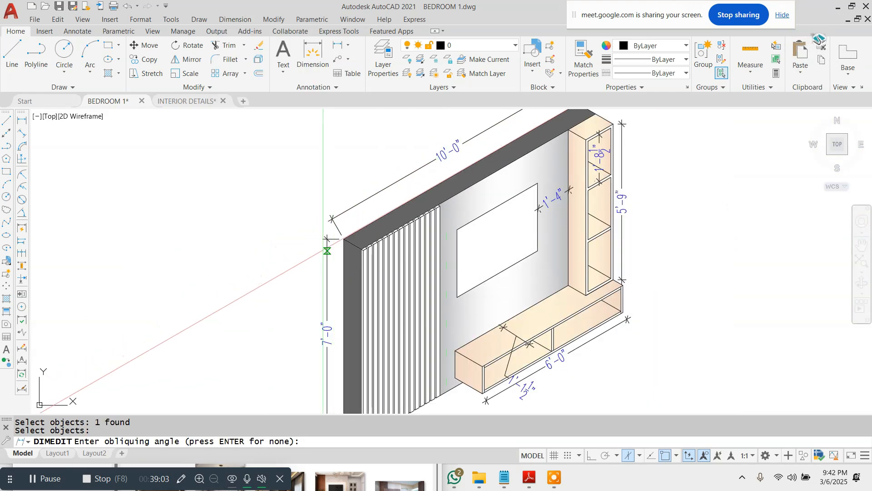
{"action": "scroll", "coordinate": [422, 190], "scroll_direction": "up", "scroll_amount": 5}
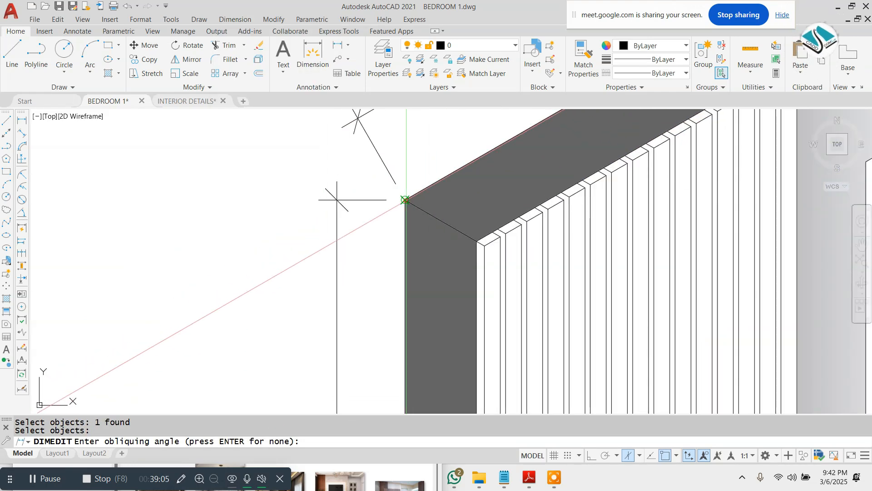
{"action": "left_click", "coordinate": [405, 200]}
{"action": "scroll", "coordinate": [476, 241], "scroll_direction": "down", "scroll_amount": 4}
{"action": "key", "text": "Escape"}
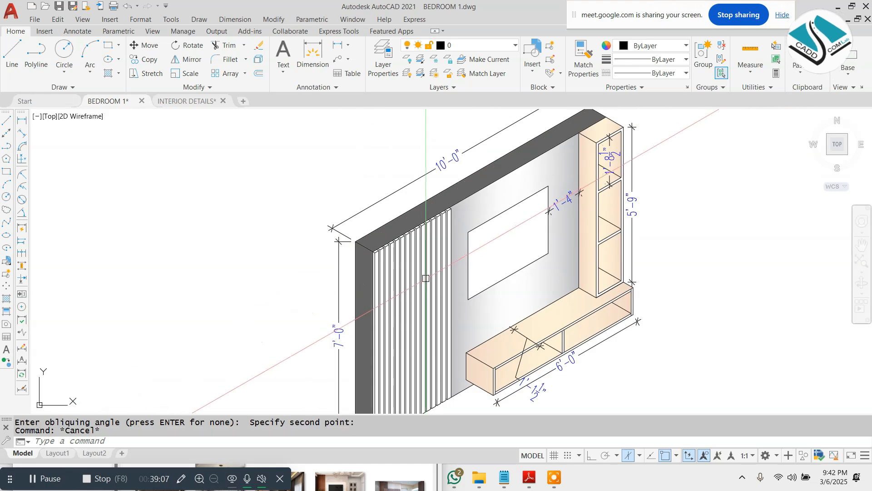
- Oblique the wall's height dimension using two points along the wall's top thickness edge
{"action": "scroll", "coordinate": [354, 200], "scroll_direction": "up", "scroll_amount": 4}
{"action": "scroll", "coordinate": [354, 200], "scroll_direction": "down", "scroll_amount": 2}
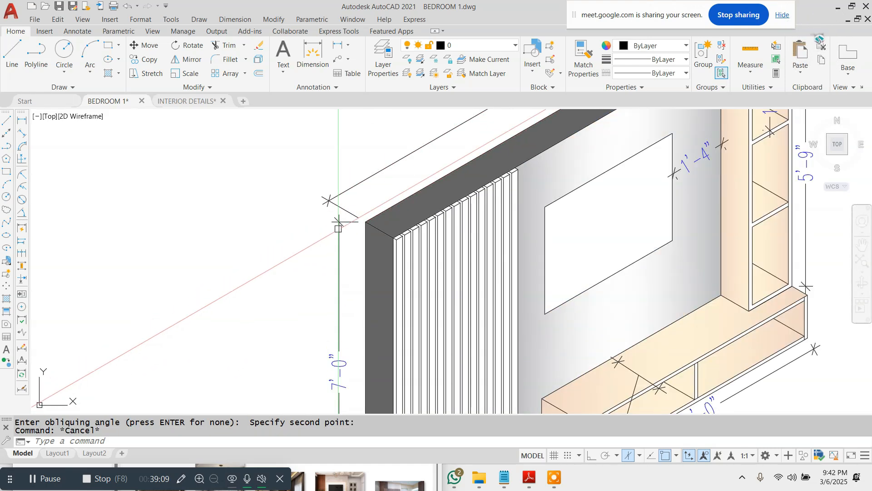
{"action": "left_click", "coordinate": [240, 20]}
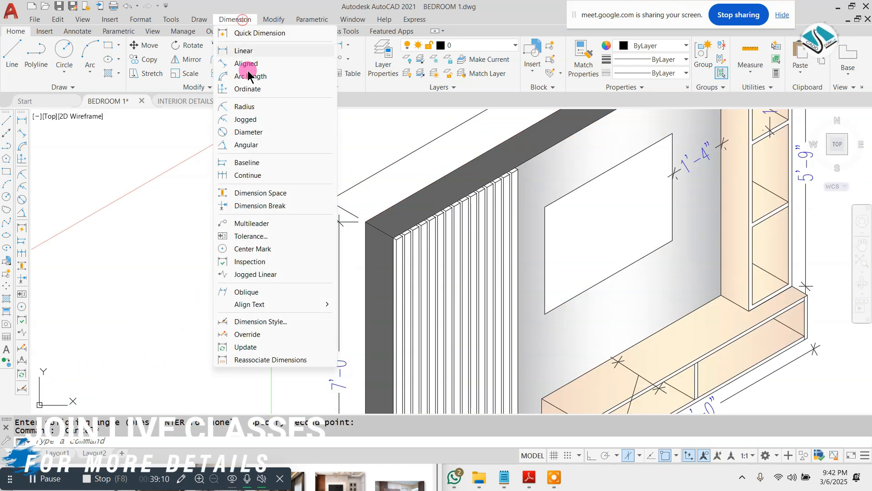
{"action": "left_click", "coordinate": [284, 292]}
{"action": "left_click", "coordinate": [338, 225]}
{"action": "scroll", "coordinate": [337, 224], "scroll_direction": "up", "scroll_amount": 4}
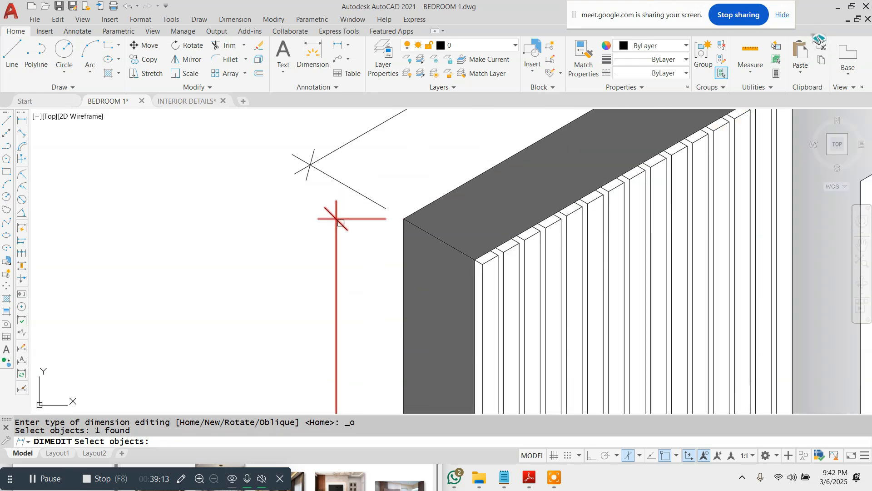
{"action": "key", "text": "Return"}
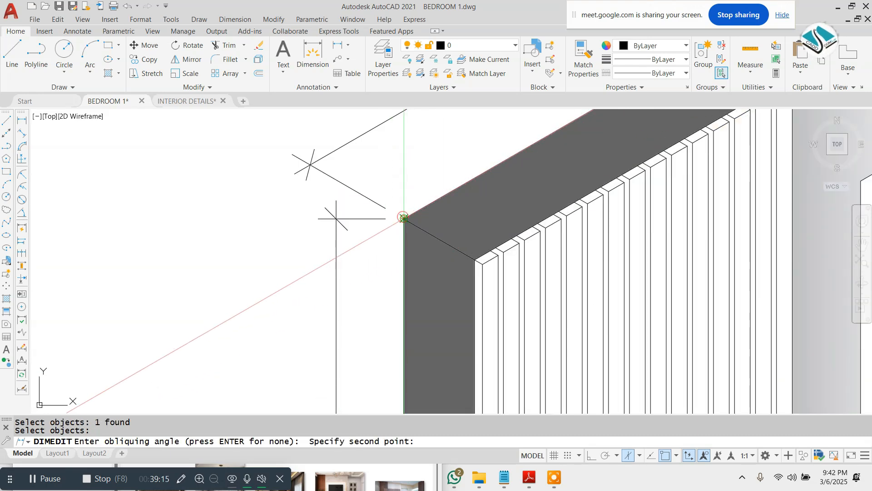
{"action": "key", "text": "Escape"}
{"action": "scroll", "coordinate": [475, 260], "scroll_direction": "down", "scroll_amount": 5}
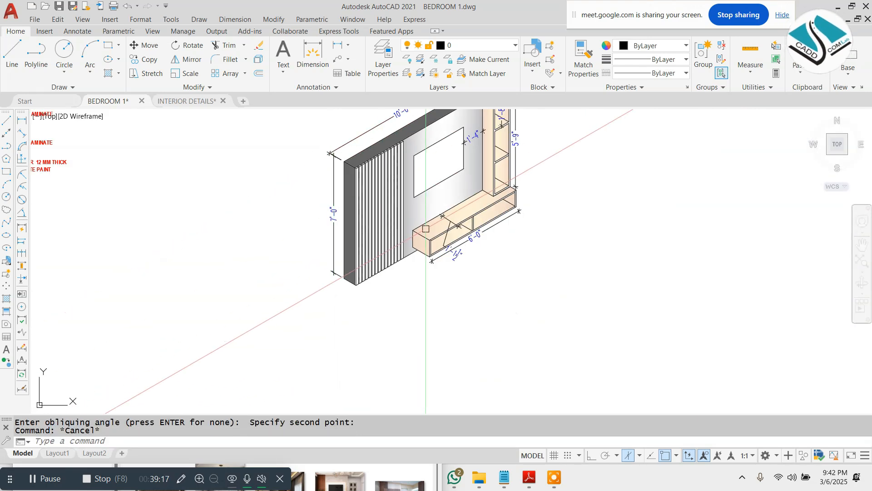
{"action": "scroll", "coordinate": [462, 159], "scroll_direction": "down", "scroll_amount": 2}
{"action": "scroll", "coordinate": [472, 156], "scroll_direction": "up", "scroll_amount": 7}
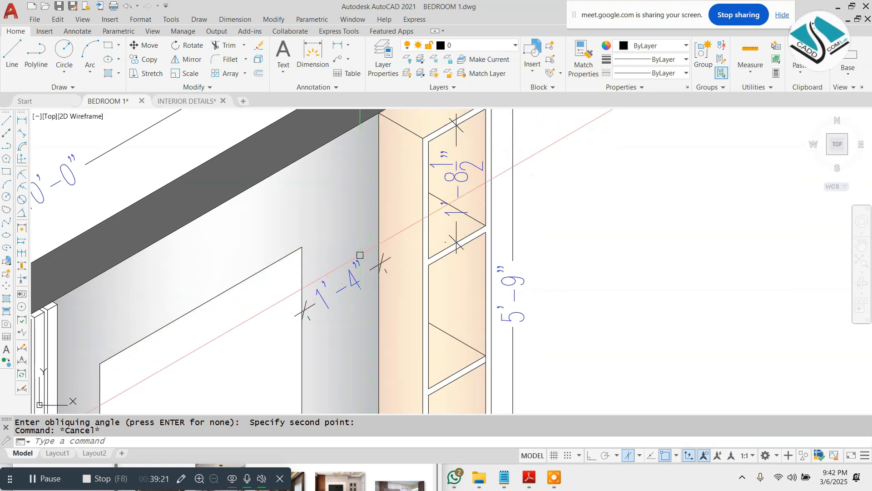
{"action": "scroll", "coordinate": [365, 194], "scroll_direction": "down", "scroll_amount": 2}
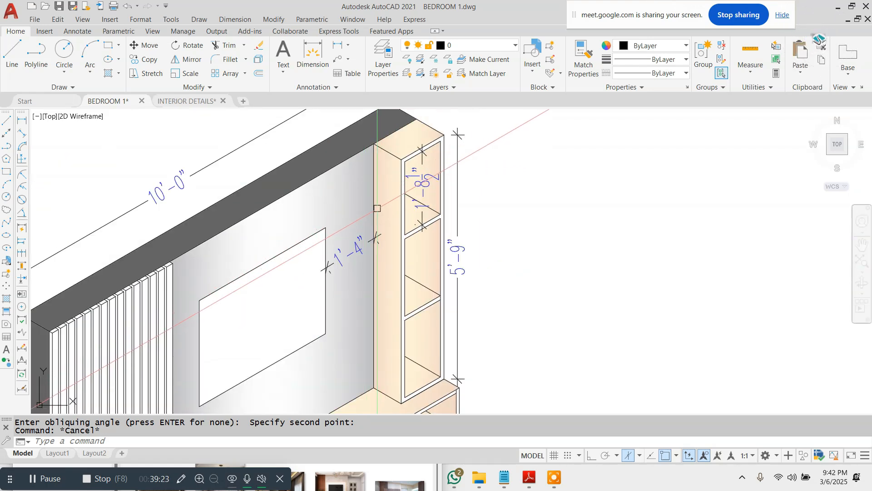
{"action": "left_click", "coordinate": [458, 140]}
{"action": "key", "text": "Escape"}
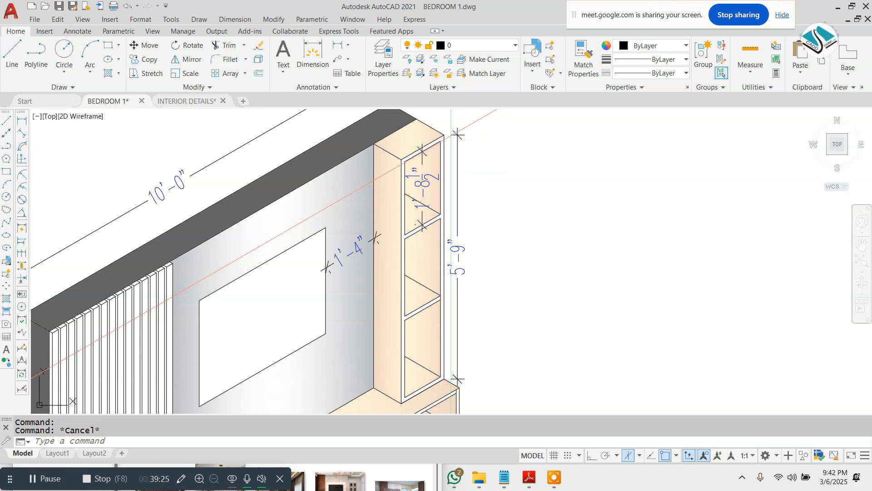
{"action": "scroll", "coordinate": [441, 136], "scroll_direction": "up", "scroll_amount": 4}
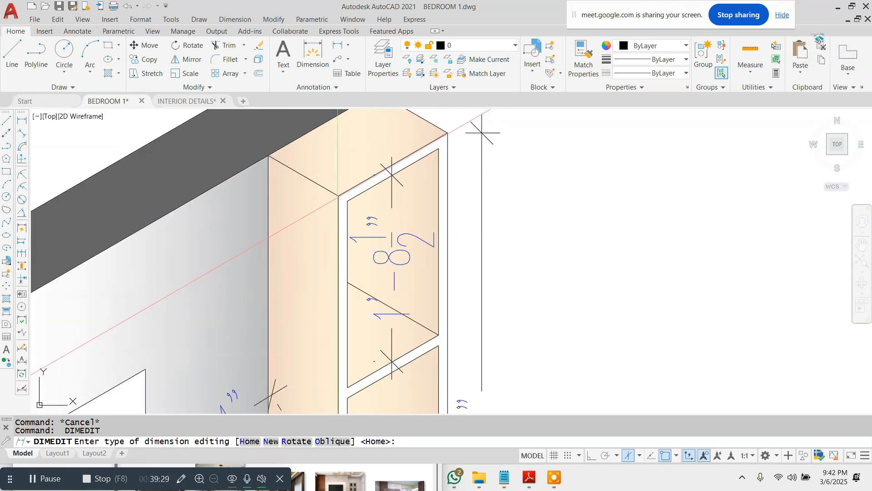
{"action": "key", "text": "Return"}
{"action": "key", "text": "Escape"}
{"action": "key", "text": "Return"}
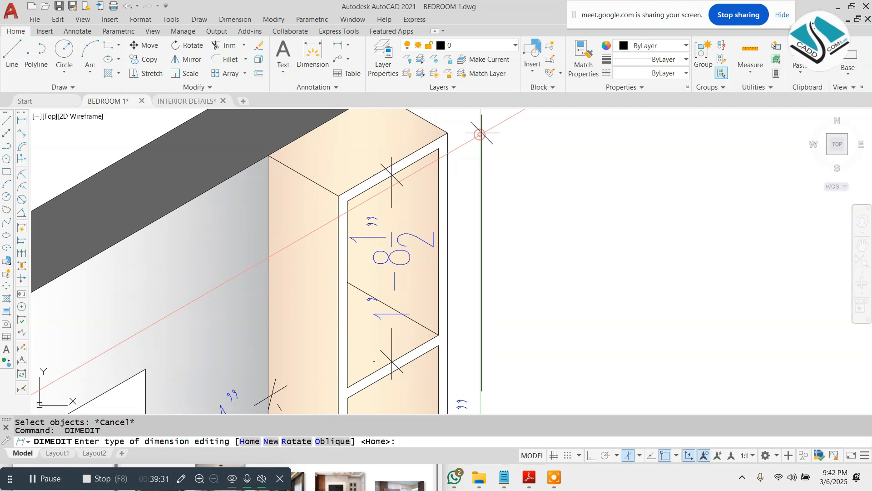
{"action": "key", "text": "Escape"}
{"action": "key", "text": "Escape"}
- Oblique the tall shelf's overall height dimension using two points along the shelf's top front edge
{"action": "left_click", "coordinate": [236, 19]}
{"action": "left_click", "coordinate": [268, 291]}
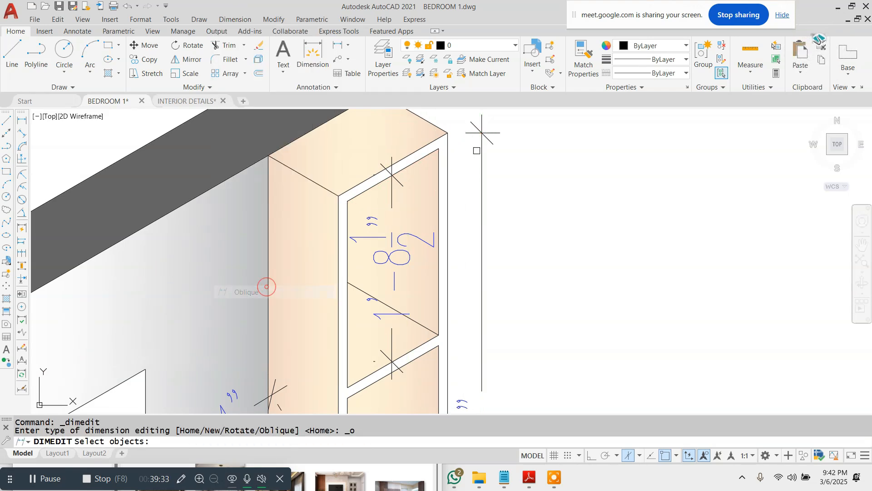
{"action": "left_click", "coordinate": [482, 133]}
{"action": "key", "text": "Return"}
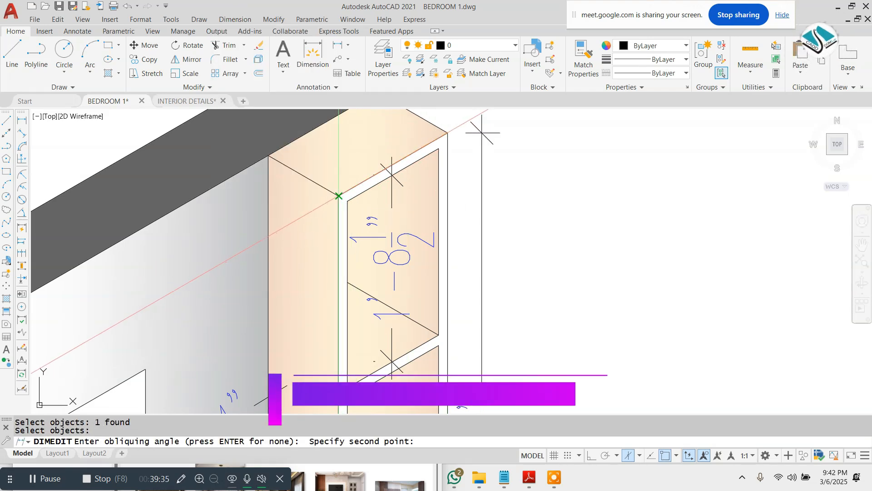
{"action": "key", "text": "Escape"}
{"action": "scroll", "coordinate": [458, 340], "scroll_direction": "down", "scroll_amount": 5}
{"action": "scroll", "coordinate": [458, 341], "scroll_direction": "down", "scroll_amount": 2}
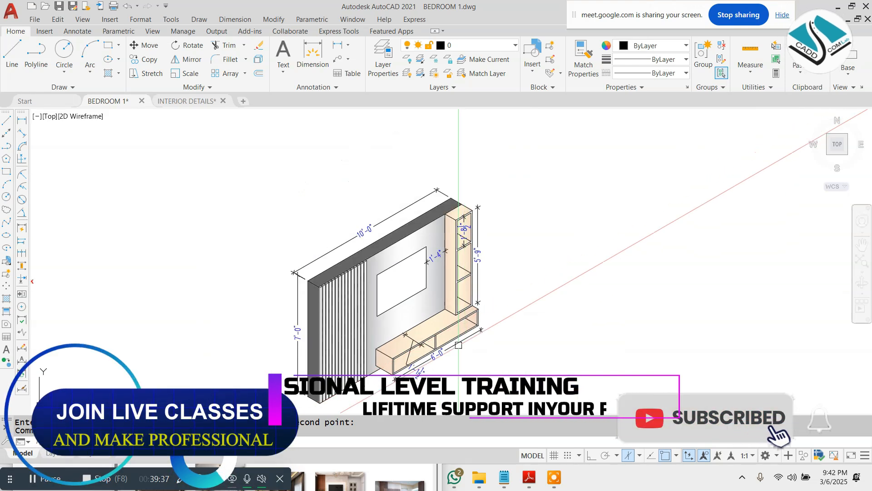
{"action": "scroll", "coordinate": [457, 355], "scroll_direction": "up", "scroll_amount": 6}
{"action": "key", "text": "Return"}
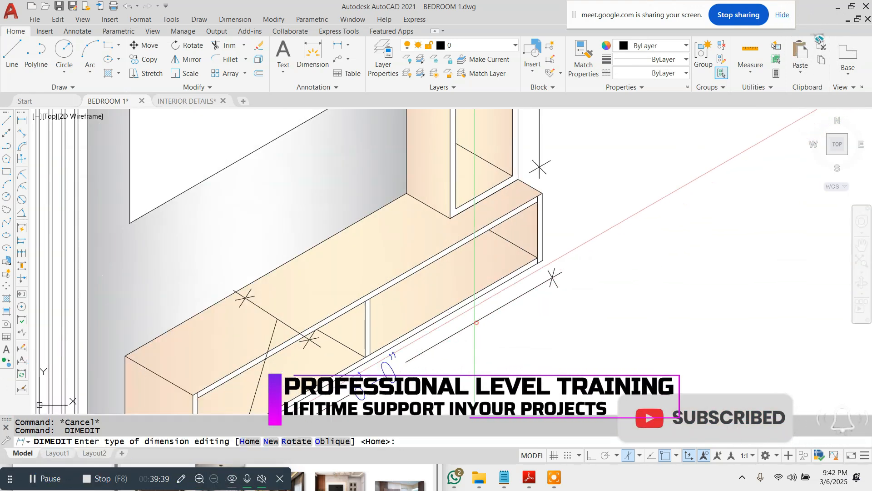
{"action": "key", "text": "Escape"}
{"action": "key", "text": "Escape"}
- Oblique the low cabinet's length dimension, taking the angle from two points starting at the cabinet's lower front corner
{"action": "left_click", "coordinate": [235, 19]}
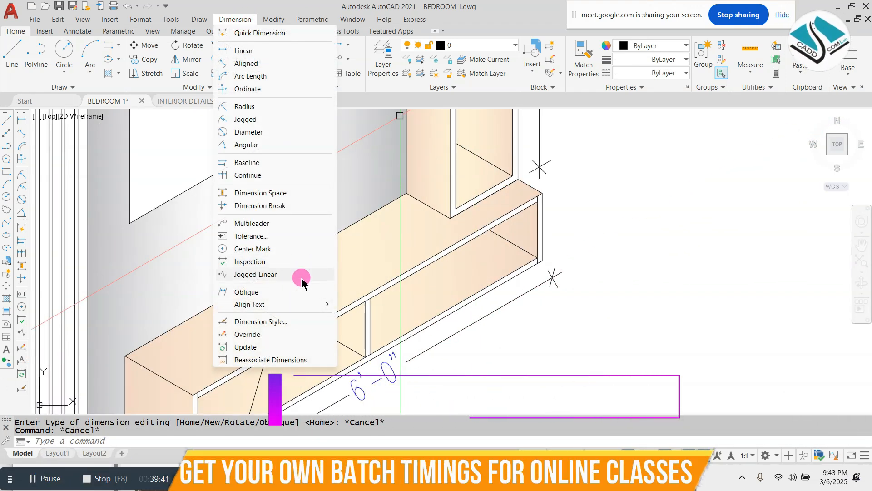
{"action": "left_click", "coordinate": [246, 291]}
{"action": "middle_click_drag", "start_coordinate": [533, 294], "coordinate": [523, 268]}
{"action": "left_click", "coordinate": [523, 268]}
{"action": "key", "text": "Return"}
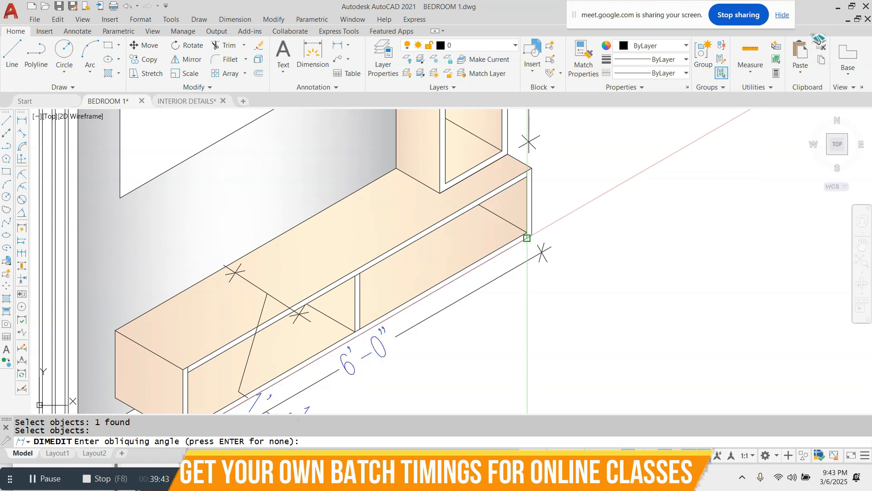
{"action": "scroll", "coordinate": [532, 234], "scroll_direction": "up", "scroll_amount": 2}
{"action": "left_click", "coordinate": [535, 231]}
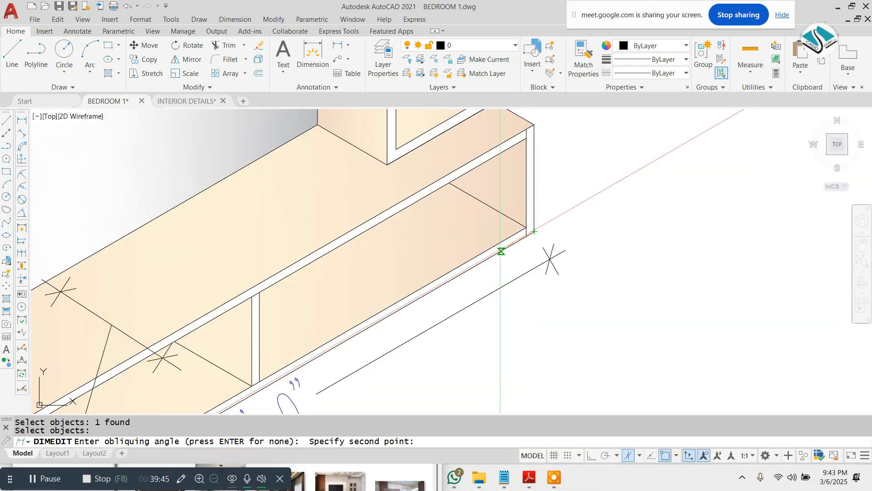
{"action": "scroll", "coordinate": [535, 231], "scroll_direction": "down", "scroll_amount": 6}
{"action": "key", "text": "Escape"}
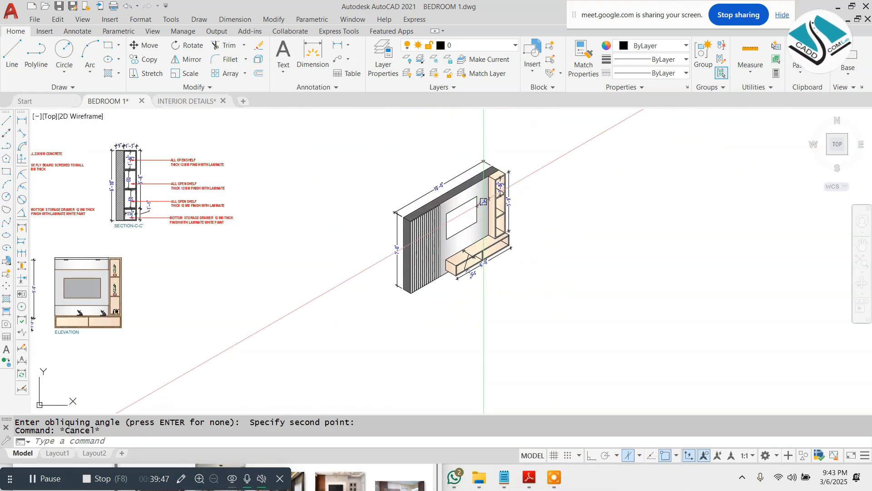
- Copy the SECTION-A-A' title from below the section drawing to below the isometric view
{"action": "scroll", "coordinate": [480, 199], "scroll_direction": "down", "scroll_amount": 2}
{"action": "key", "text": "Escape"}
{"action": "scroll", "coordinate": [202, 247], "scroll_direction": "down", "scroll_amount": 4}
{"action": "scroll", "coordinate": [102, 291], "scroll_direction": "up", "scroll_amount": 4}
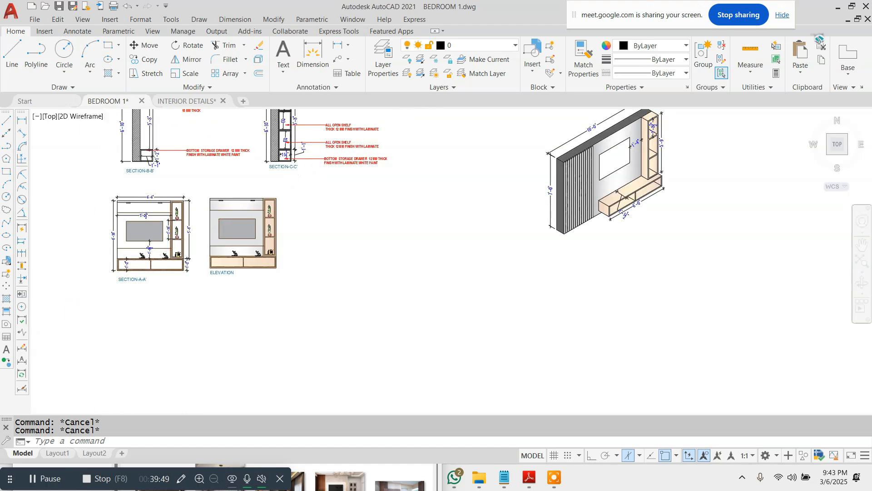
{"action": "scroll", "coordinate": [110, 275], "scroll_direction": "up", "scroll_amount": 2}
{"action": "left_click", "coordinate": [139, 281]}
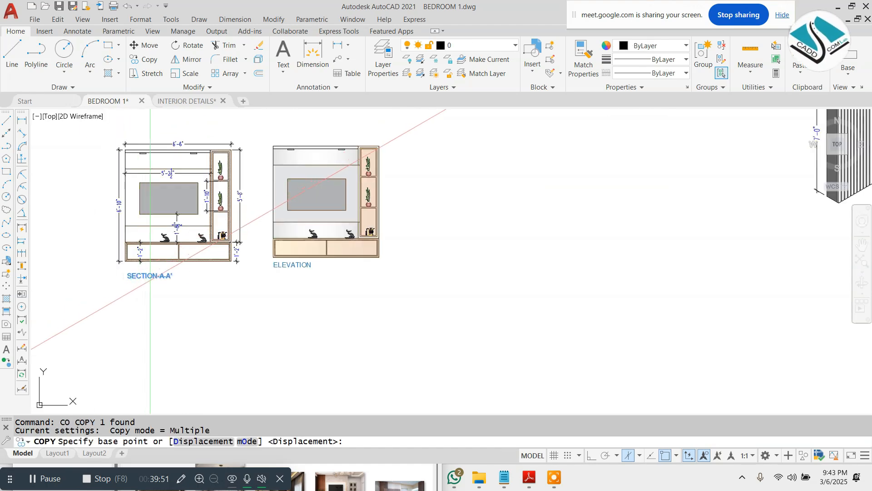
{"action": "left_click", "coordinate": [165, 292]}
{"action": "scroll", "coordinate": [229, 326], "scroll_direction": "down", "scroll_amount": 2}
{"action": "scroll", "coordinate": [672, 259], "scroll_direction": "up", "scroll_amount": 4}
{"action": "middle_click_drag", "start_coordinate": [672, 259], "coordinate": [508, 282]}
{"action": "scroll", "coordinate": [481, 271], "scroll_direction": "up", "scroll_amount": 2}
{"action": "left_click", "coordinate": [449, 297]}
{"action": "key", "text": "Escape"}
- Change the copied title's text to ISOMETRIC VIEW
{"action": "left_click", "coordinate": [416, 257]}
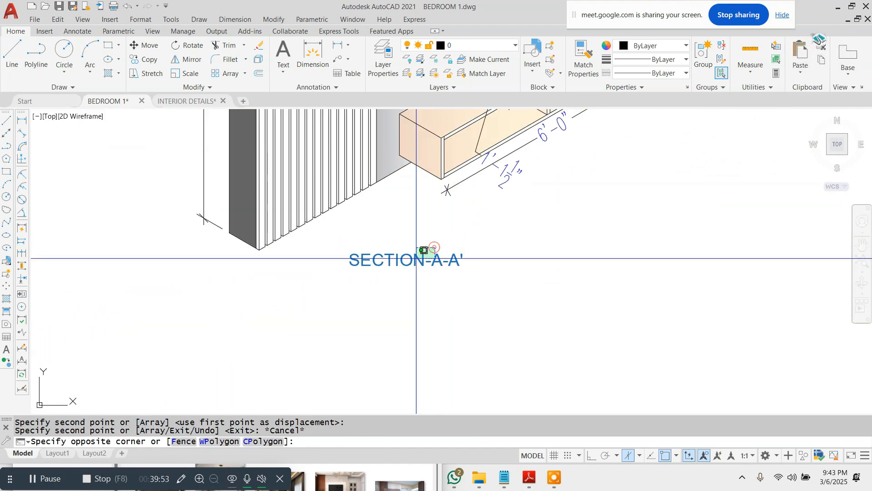
{"action": "key", "text": "Escape"}
{"action": "double_click", "coordinate": [419, 261]}
{"action": "type", "text": "IS"}
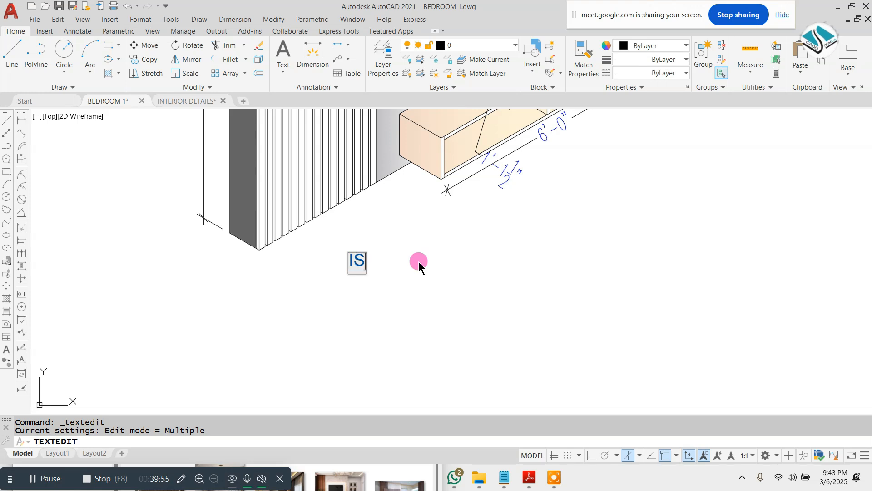
{"action": "type", "text": "OMETRIC V"}
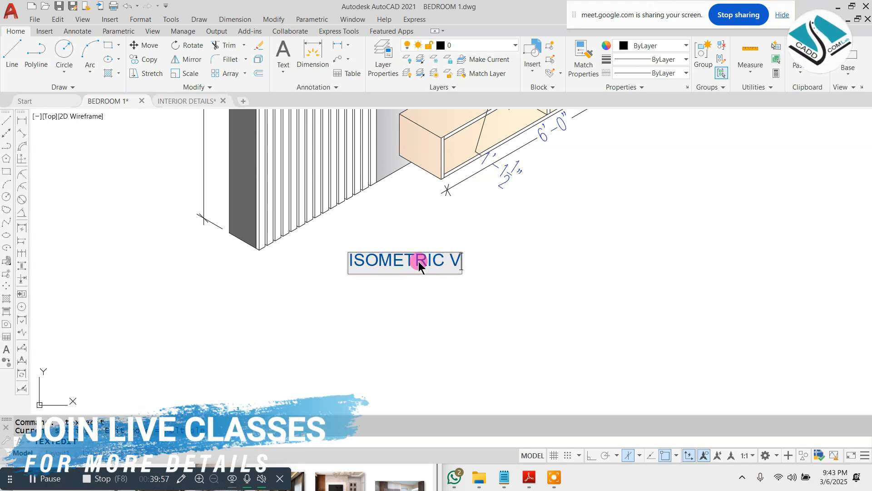
{"action": "type", "text": "IEW"}
{"action": "key", "text": "Return"}
{"action": "key", "text": "Escape"}
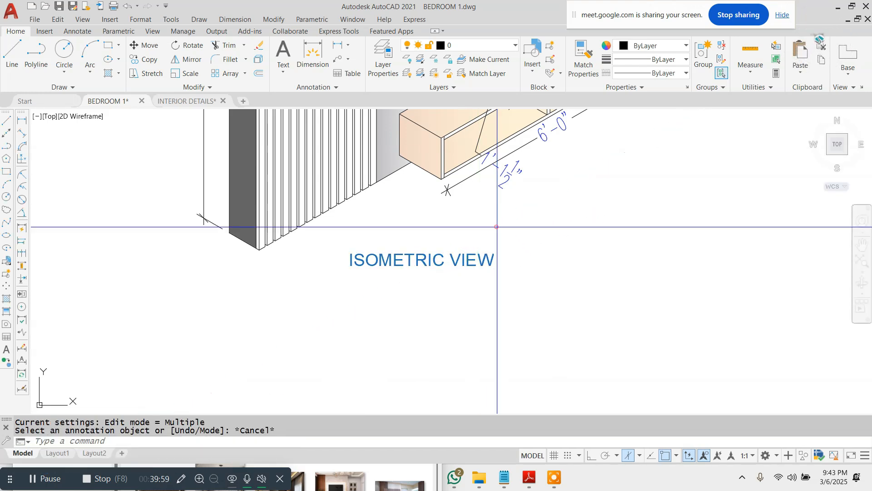
- Rotate the ISOMETRIC VIEW title so it runs parallel to the wall's sloping base line
{"action": "left_click", "coordinate": [447, 260]}
{"action": "left_click", "coordinate": [440, 276]}
{"action": "type", "text": "RO"}
{"action": "key", "text": "Return"}
{"action": "left_click", "coordinate": [440, 277]}
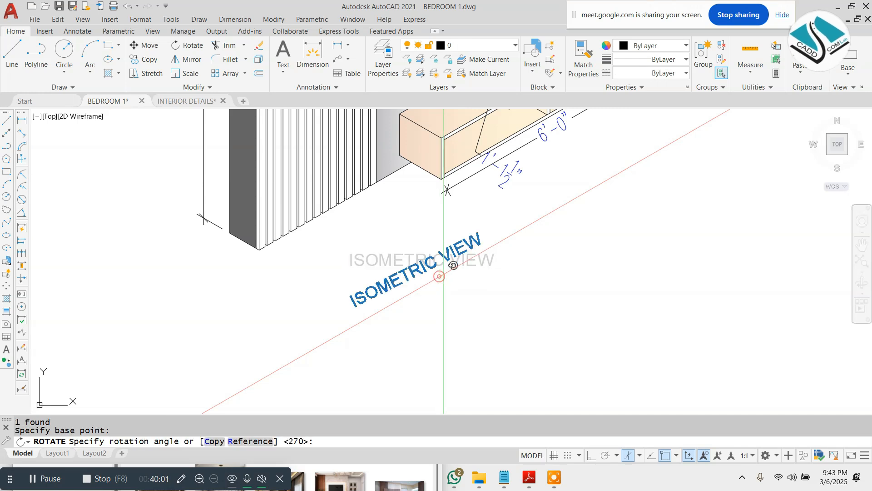
{"action": "left_click", "coordinate": [600, 181]}
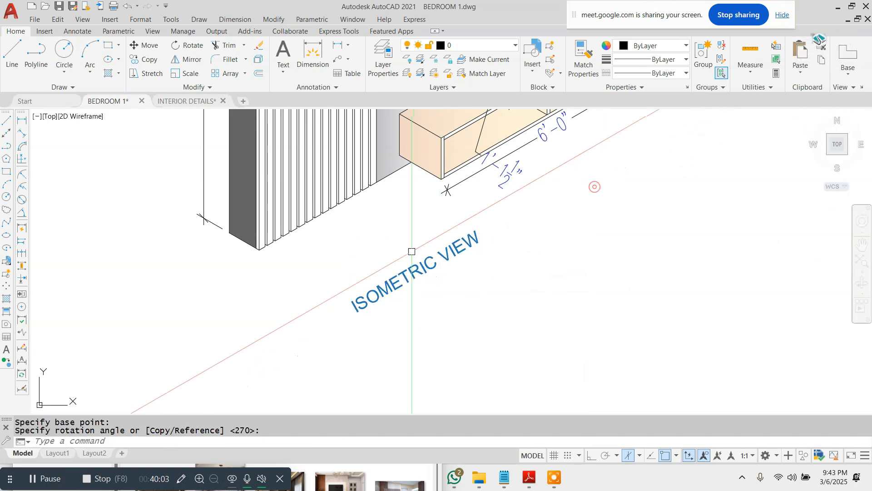
- Move the rotated ISOMETRIC VIEW title closer to the wall's lower edge
{"action": "left_click", "coordinate": [400, 275]}
{"action": "type", "text": "m"}
{"action": "key", "text": "Return"}
{"action": "left_click", "coordinate": [592, 271]}
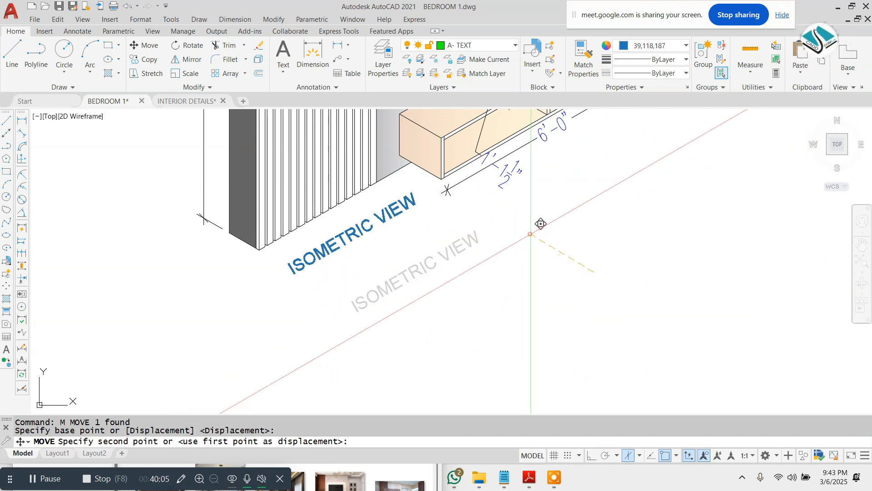
{"action": "left_click", "coordinate": [530, 233]}
{"action": "key", "text": "Escape"}
- Set the snap type to Rectangular snap in the drafting settings
{"action": "scroll", "coordinate": [461, 264], "scroll_direction": "down", "scroll_amount": 6}
{"action": "type", "text": "F"}
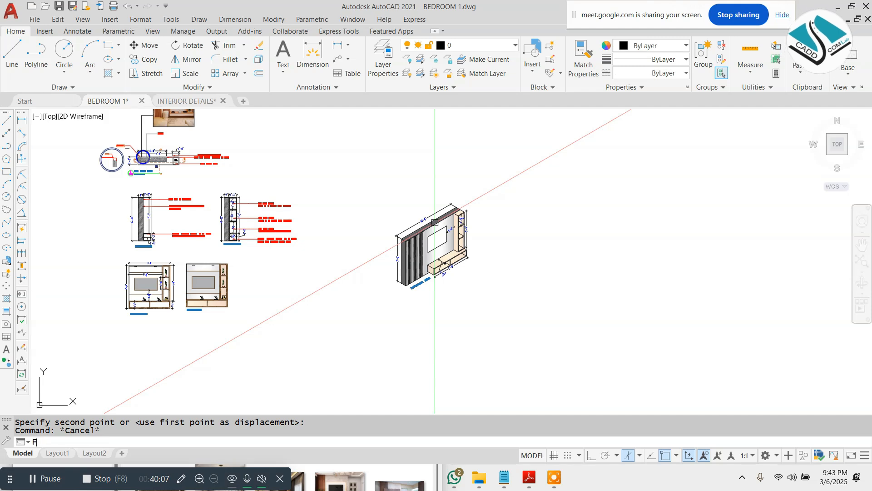
{"action": "type", "text": "D"}
{"action": "key", "text": "Return"}
{"action": "type", "text": "DS"}
{"action": "key", "text": "Return"}
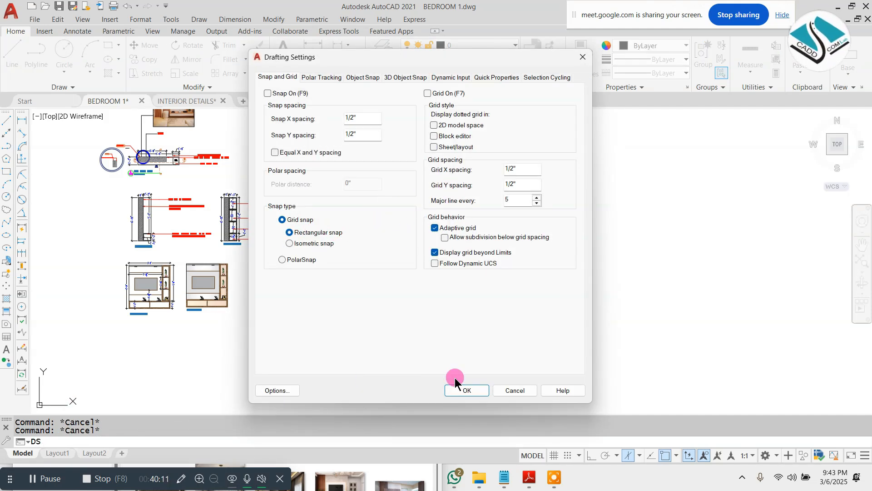
{"action": "left_click", "coordinate": [465, 390]}
- Move the whole isometric view with its title and dimensions beside the elevation drawing
{"action": "scroll", "coordinate": [436, 231], "scroll_direction": "down", "scroll_amount": 4}
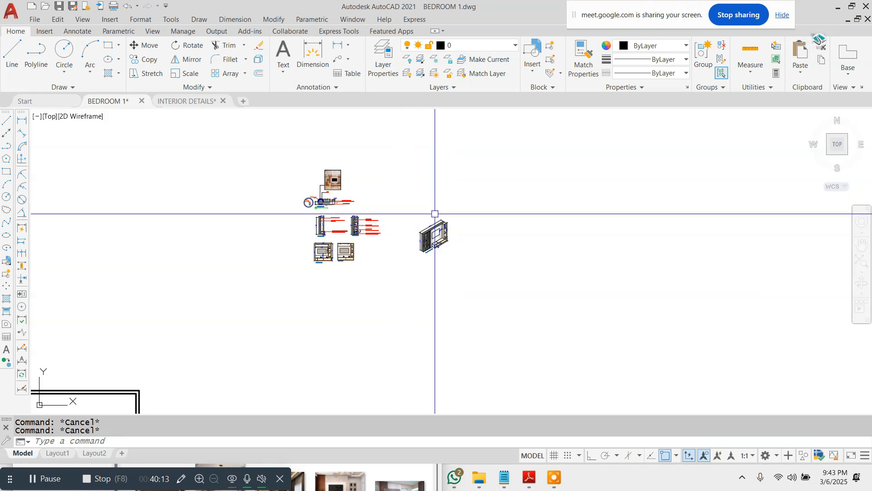
{"action": "scroll", "coordinate": [432, 214], "scroll_direction": "up", "scroll_amount": 3}
{"action": "left_click", "coordinate": [506, 200]}
{"action": "left_click", "coordinate": [397, 298]}
{"action": "scroll", "coordinate": [384, 257], "scroll_direction": "up", "scroll_amount": 6}
{"action": "type", "text": "M"}
{"action": "key", "text": "Return"}
{"action": "left_click", "coordinate": [646, 197]}
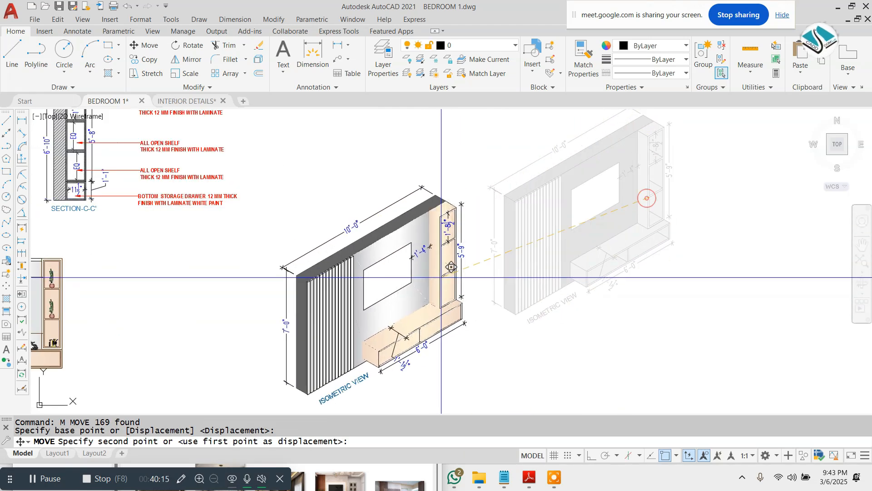
{"action": "left_click", "coordinate": [316, 293]}
{"action": "scroll", "coordinate": [478, 232], "scroll_direction": "down", "scroll_amount": 6}
{"action": "key", "text": "Escape"}
- Draw a rectangular frame around all the TV unit drawings, including the reference photo and the isometric view
{"action": "type", "text": "R"}
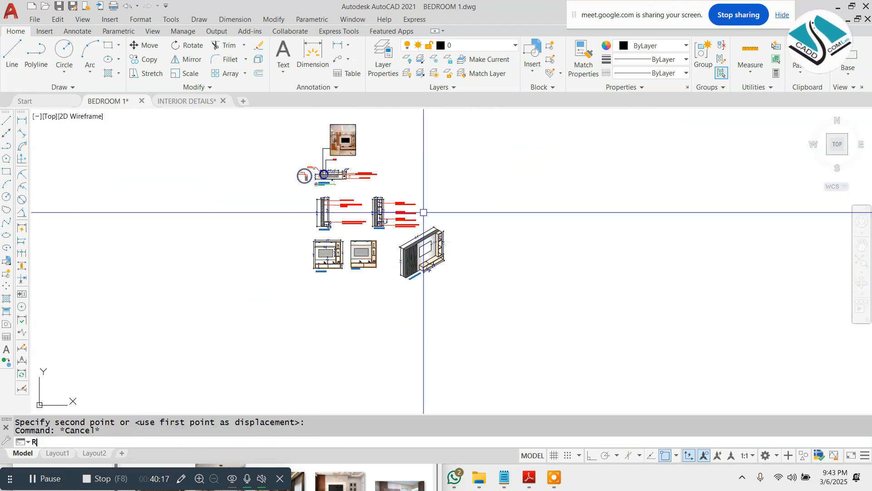
{"action": "type", "text": "EC"}
{"action": "key", "text": "Return"}
{"action": "left_click", "coordinate": [284, 116]}
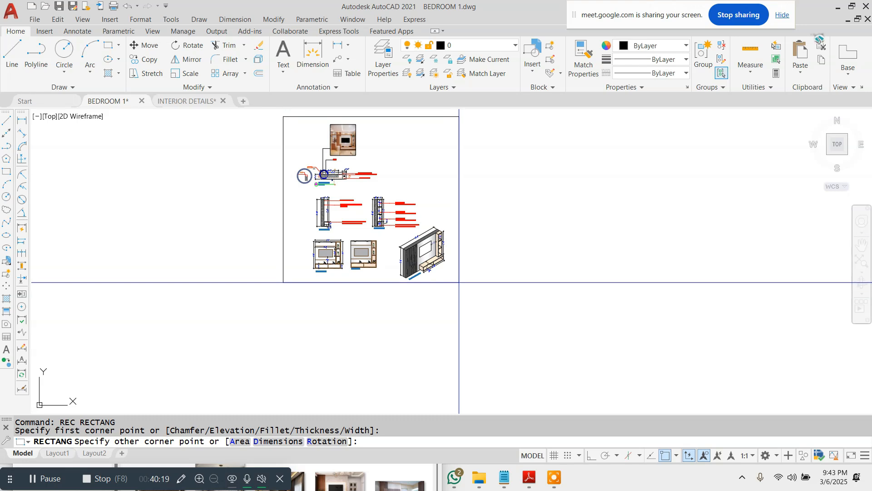
{"action": "left_click", "coordinate": [457, 280]}
- Offset the rectangular frame outward by 2 to make a double border
{"action": "type", "text": "O"}
{"action": "key", "text": "Return"}
{"action": "type", "text": "2"}
{"action": "key", "text": "Return"}
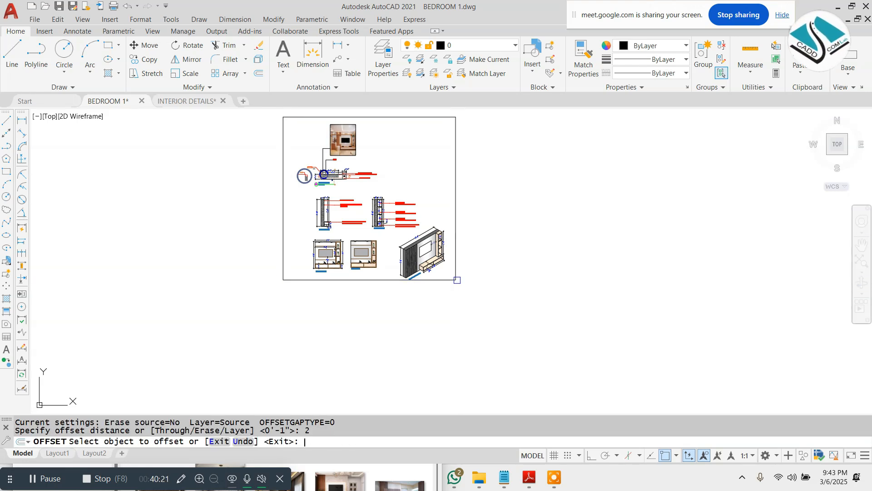
{"action": "left_click", "coordinate": [456, 278]}
{"action": "left_click", "coordinate": [489, 307]}
{"action": "scroll", "coordinate": [449, 260], "scroll_direction": "down", "scroll_amount": 2}
{"action": "key", "text": "Escape"}
{"action": "key", "text": "Escape"}
- Move the framed TV unit drawings into the main bedroom sheet, beside the framed schedule and above the flooring layout
{"action": "left_click", "coordinate": [514, 140]}
{"action": "left_click", "coordinate": [261, 319]}
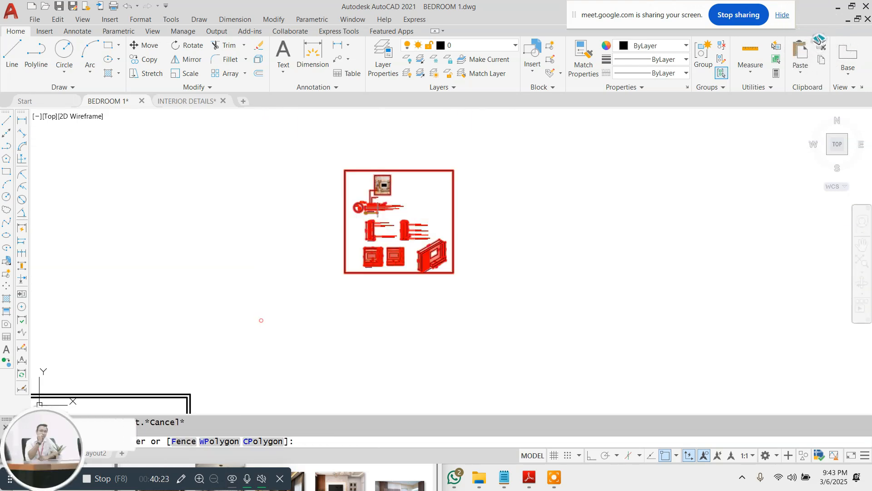
{"action": "type", "text": "M"}
{"action": "key", "text": "Return"}
{"action": "left_click", "coordinate": [430, 212]}
{"action": "scroll", "coordinate": [427, 135], "scroll_direction": "down", "scroll_amount": 4}
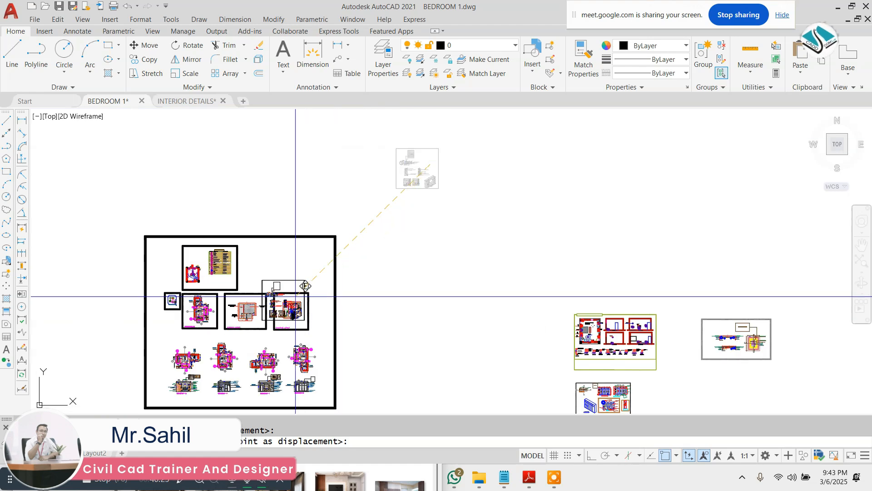
{"action": "scroll", "coordinate": [264, 271], "scroll_direction": "up", "scroll_amount": 6}
{"action": "scroll", "coordinate": [409, 191], "scroll_direction": "down", "scroll_amount": 3}
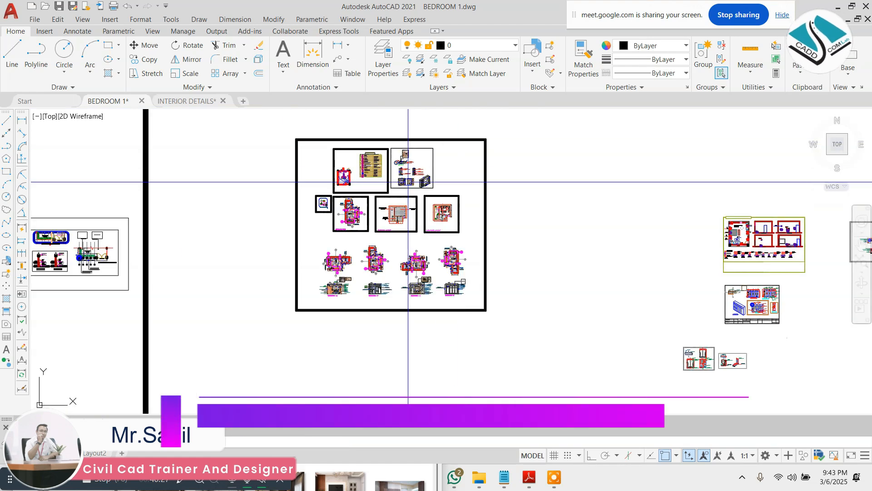
{"action": "scroll", "coordinate": [415, 162], "scroll_direction": "up", "scroll_amount": 7}
{"action": "key", "text": "Escape"}
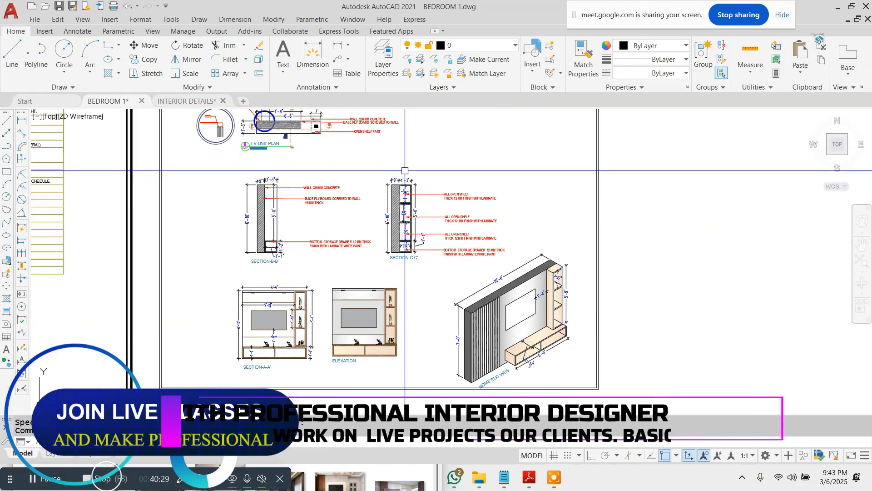
{"action": "scroll", "coordinate": [405, 170], "scroll_direction": "down", "scroll_amount": 5}
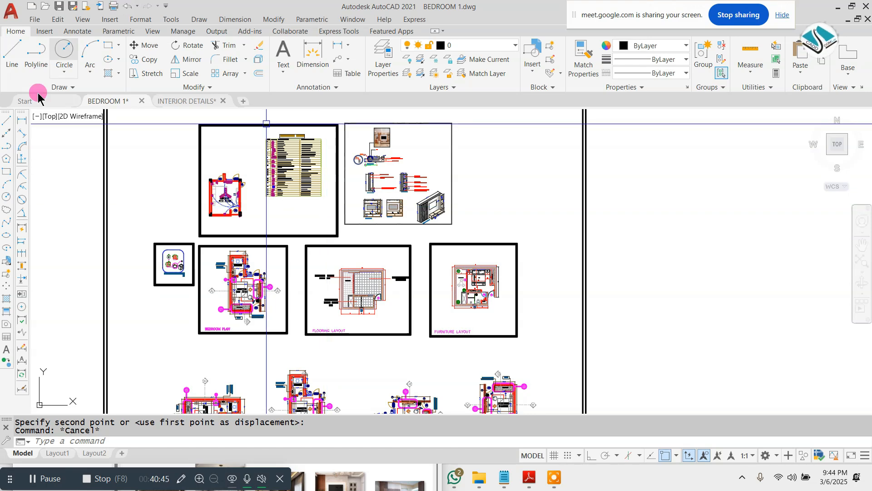
{"action": "scroll", "coordinate": [147, 264], "scroll_direction": "up", "scroll_amount": 10}
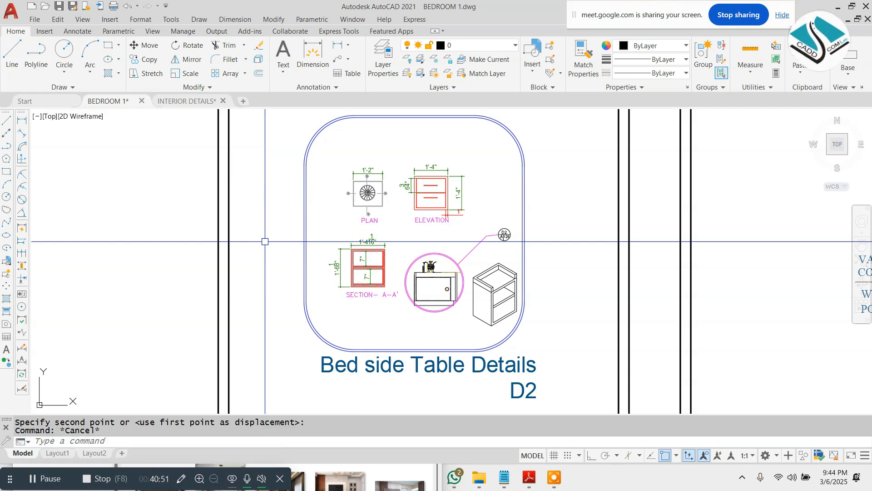
{"action": "scroll", "coordinate": [383, 178], "scroll_direction": "down", "scroll_amount": 6}
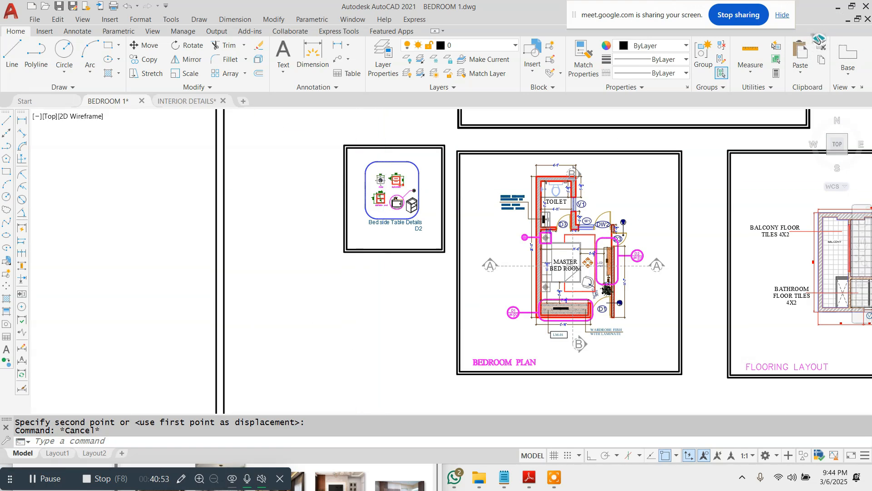
- Examine the bedside table details, bedroom plan, flooring layout and furniture layout on the main bedroom sheet
{"action": "scroll", "coordinate": [302, 185], "scroll_direction": "down", "scroll_amount": 5}
{"action": "scroll", "coordinate": [291, 228], "scroll_direction": "up", "scroll_amount": 5}
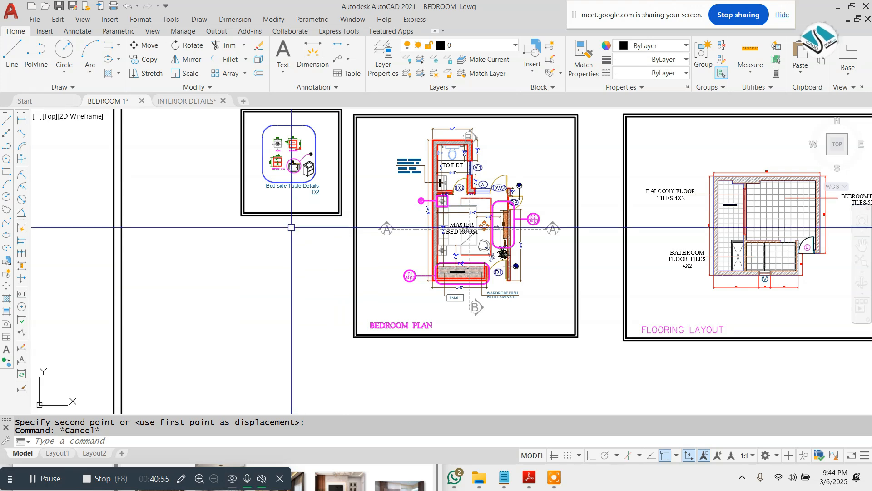
{"action": "scroll", "coordinate": [291, 227], "scroll_direction": "down", "scroll_amount": 5}
{"action": "scroll", "coordinate": [359, 221], "scroll_direction": "up", "scroll_amount": 3}
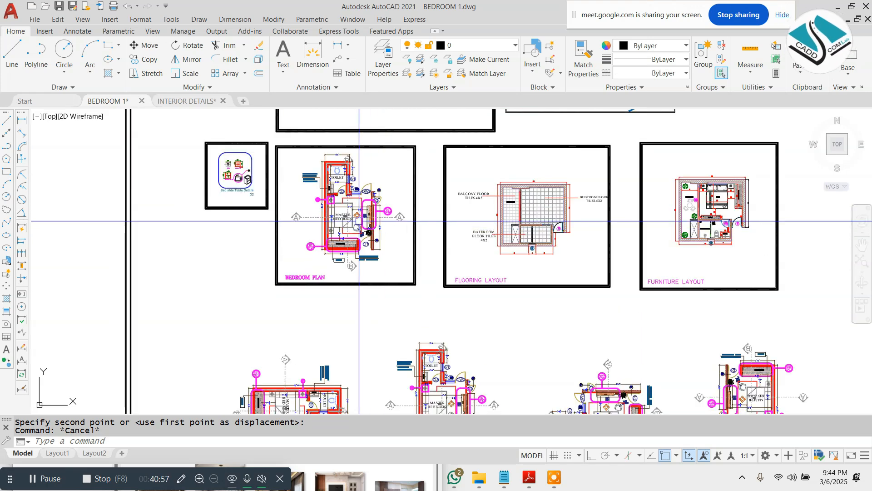
{"action": "scroll", "coordinate": [359, 221], "scroll_direction": "down", "scroll_amount": 2}
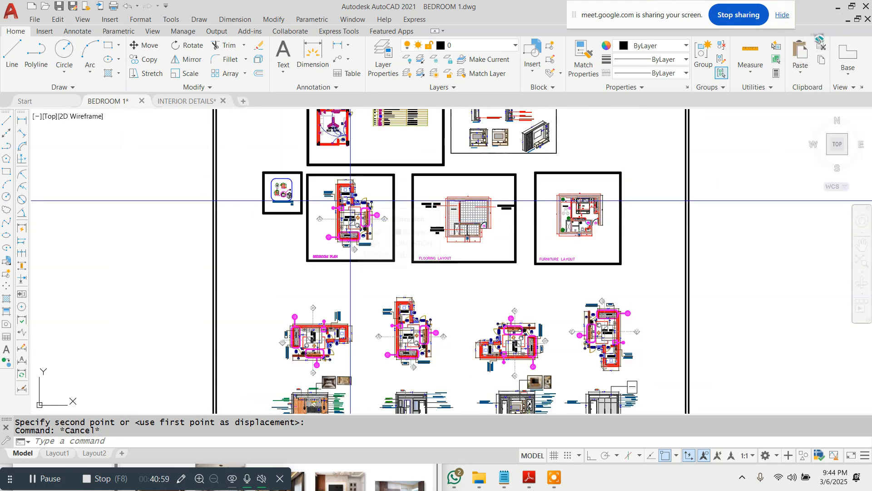
{"action": "scroll", "coordinate": [385, 200], "scroll_direction": "up", "scroll_amount": 4}
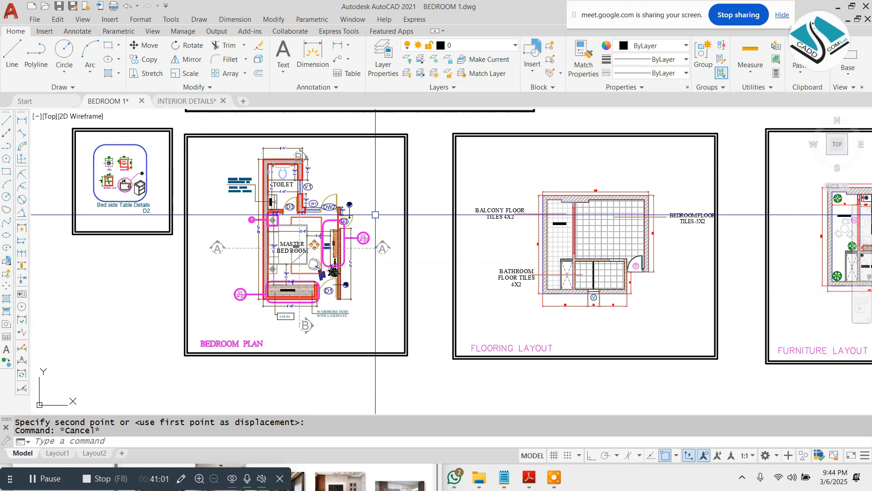
{"action": "scroll", "coordinate": [374, 212], "scroll_direction": "up", "scroll_amount": 2}
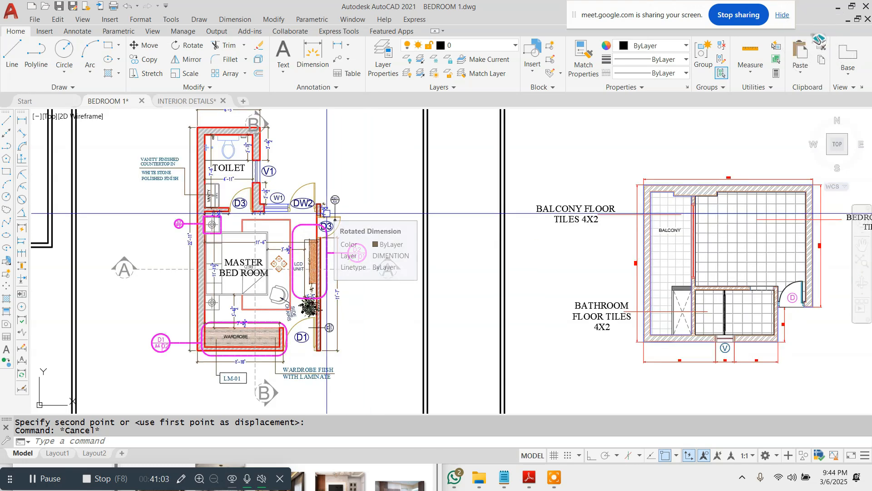
{"action": "scroll", "coordinate": [326, 213], "scroll_direction": "down", "scroll_amount": 4}
{"action": "scroll", "coordinate": [552, 209], "scroll_direction": "up", "scroll_amount": 2}
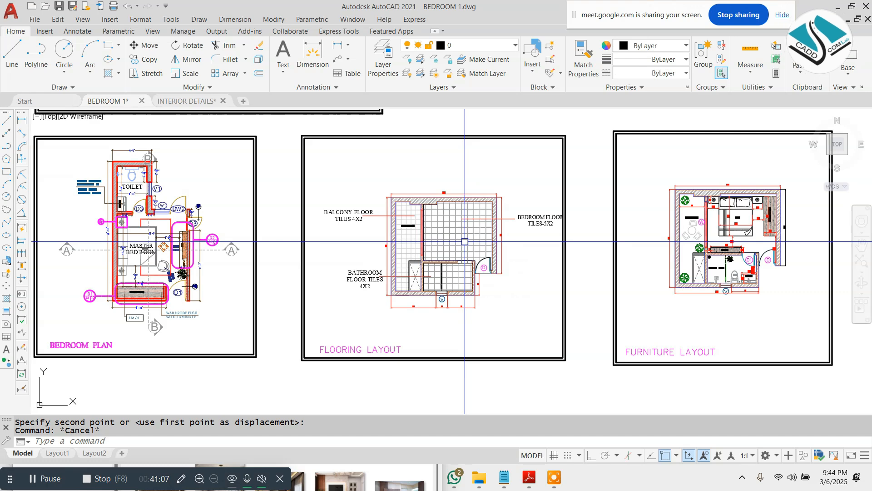
{"action": "scroll", "coordinate": [465, 241], "scroll_direction": "down", "scroll_amount": 3}
{"action": "scroll", "coordinate": [584, 236], "scroll_direction": "up", "scroll_amount": 5}
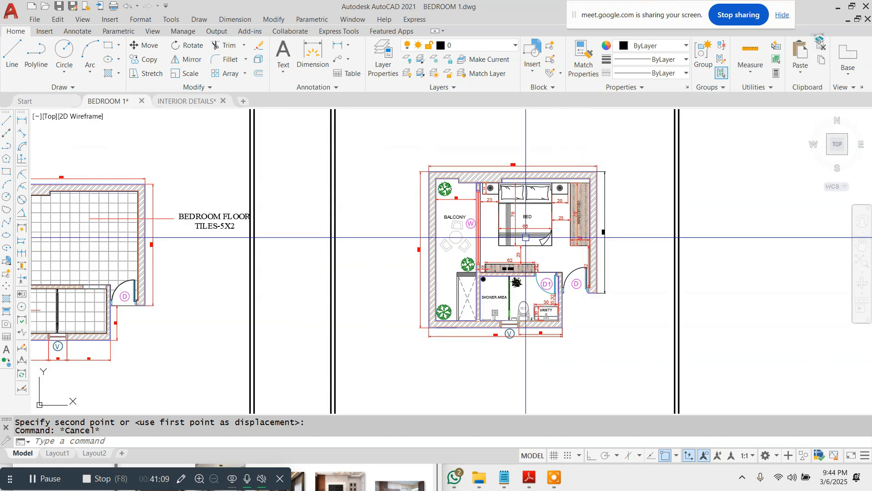
{"action": "scroll", "coordinate": [477, 179], "scroll_direction": "down", "scroll_amount": 5}
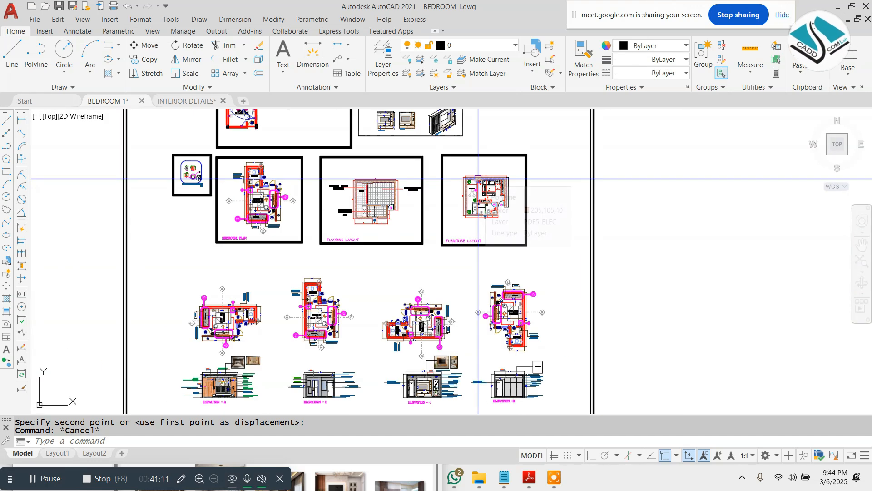
- Review the wall elevations, the framed TV unit details and the electrical layout with its legend on the bedroom sheet
{"action": "scroll", "coordinate": [477, 178], "scroll_direction": "down", "scroll_amount": 1}
{"action": "scroll", "coordinate": [336, 293], "scroll_direction": "up", "scroll_amount": 6}
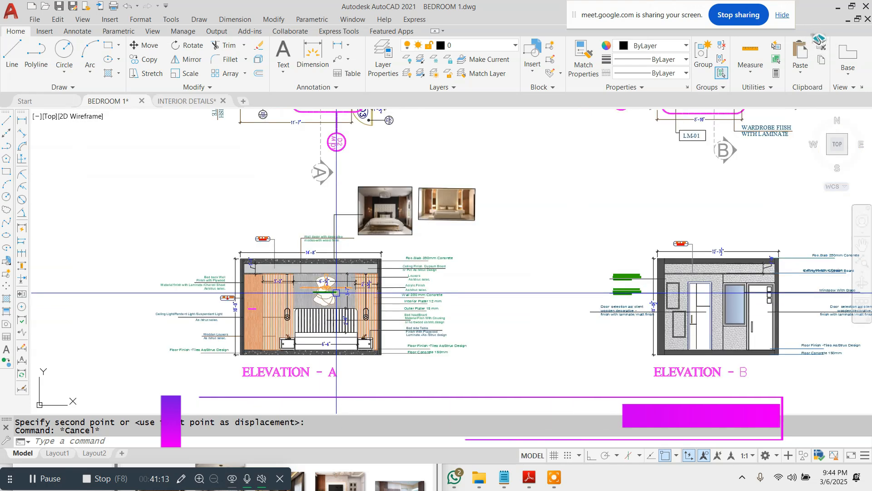
{"action": "scroll", "coordinate": [337, 293], "scroll_direction": "down", "scroll_amount": 5}
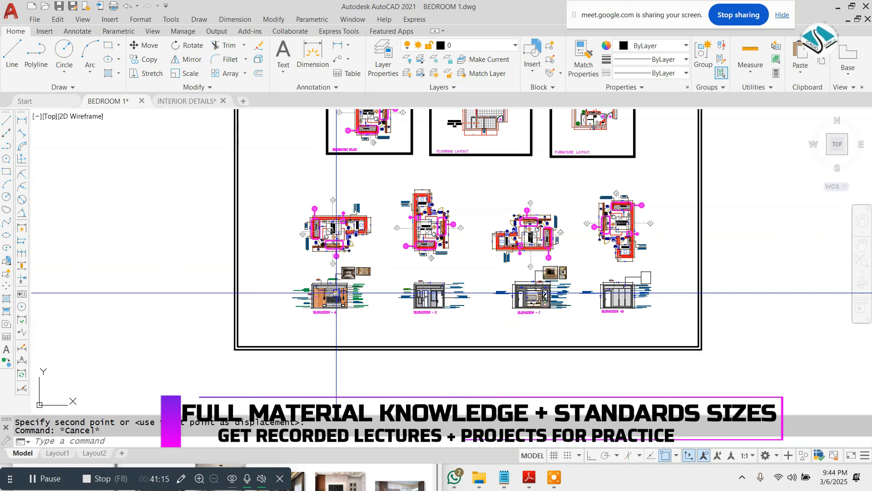
{"action": "scroll", "coordinate": [336, 293], "scroll_direction": "down", "scroll_amount": 4}
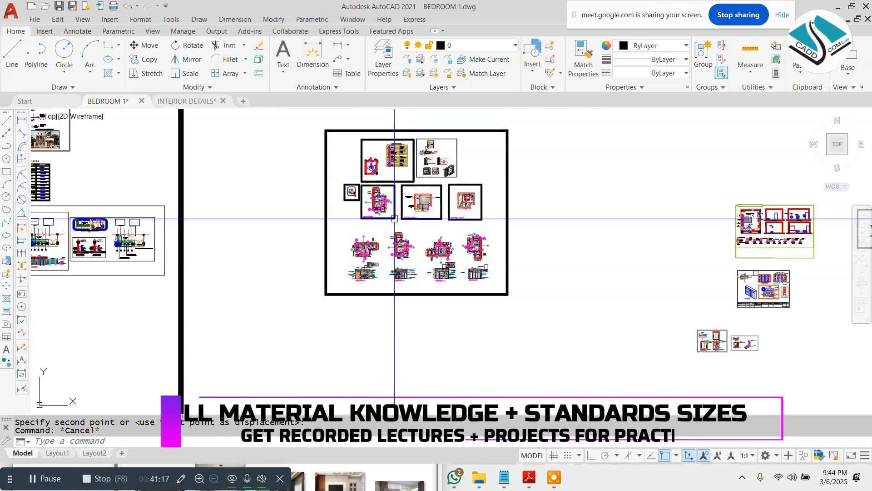
{"action": "scroll", "coordinate": [394, 218], "scroll_direction": "up", "scroll_amount": 8}
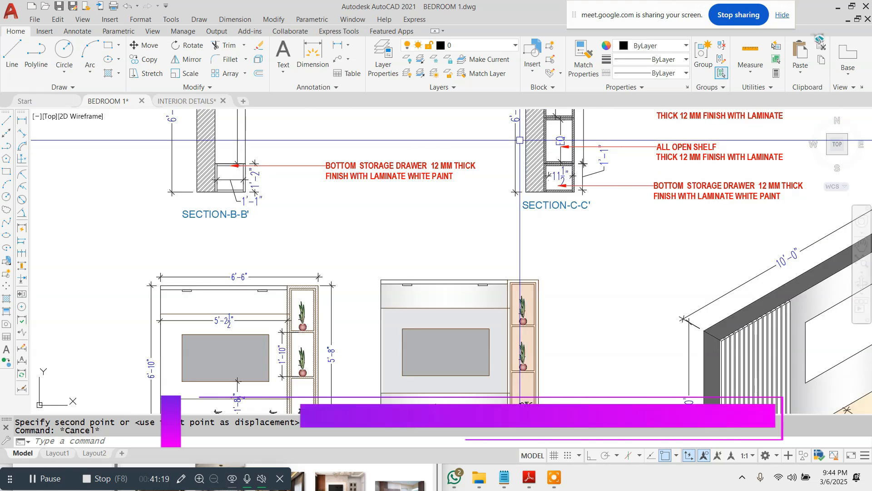
{"action": "scroll", "coordinate": [521, 140], "scroll_direction": "down", "scroll_amount": 3}
{"action": "scroll", "coordinate": [476, 180], "scroll_direction": "down", "scroll_amount": 5}
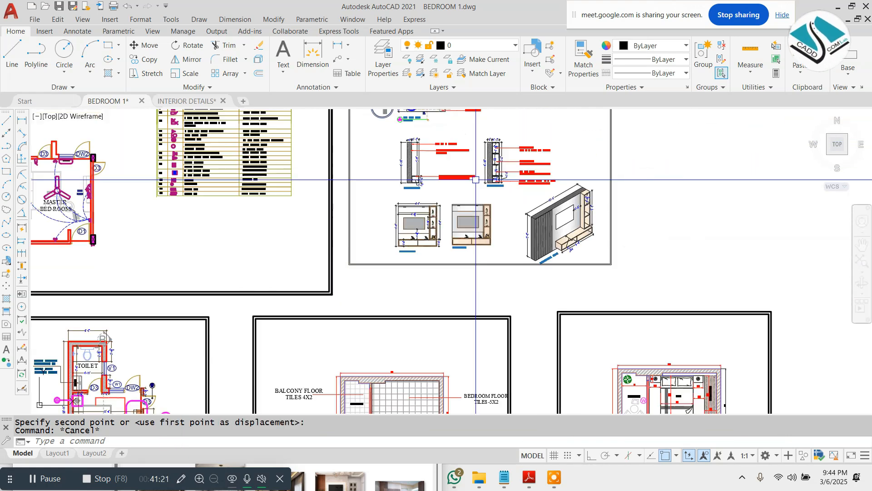
{"action": "scroll", "coordinate": [480, 203], "scroll_direction": "up", "scroll_amount": 5}
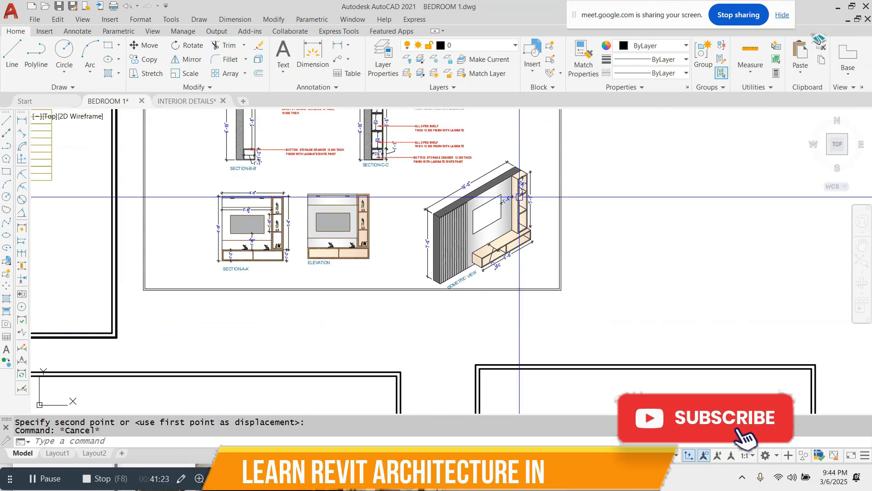
{"action": "scroll", "coordinate": [515, 218], "scroll_direction": "down", "scroll_amount": 6}
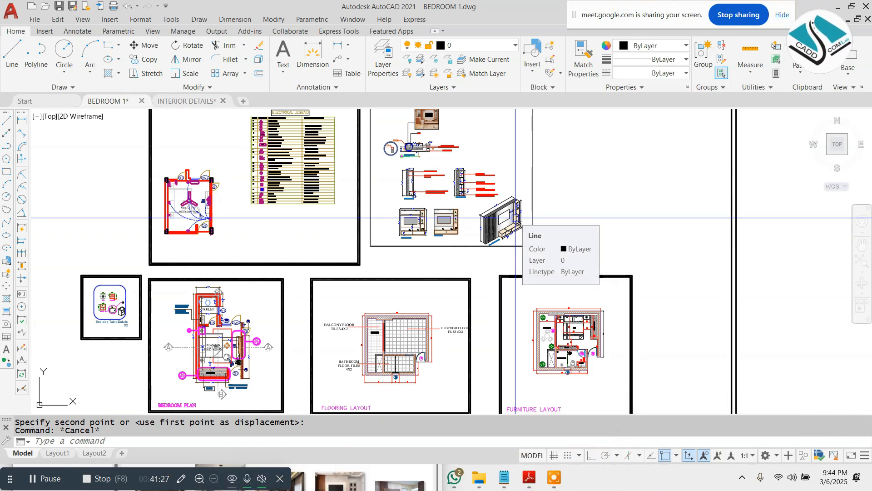
{"action": "scroll", "coordinate": [301, 222], "scroll_direction": "up", "scroll_amount": 6}
{"action": "scroll", "coordinate": [301, 222], "scroll_direction": "down", "scroll_amount": 2}
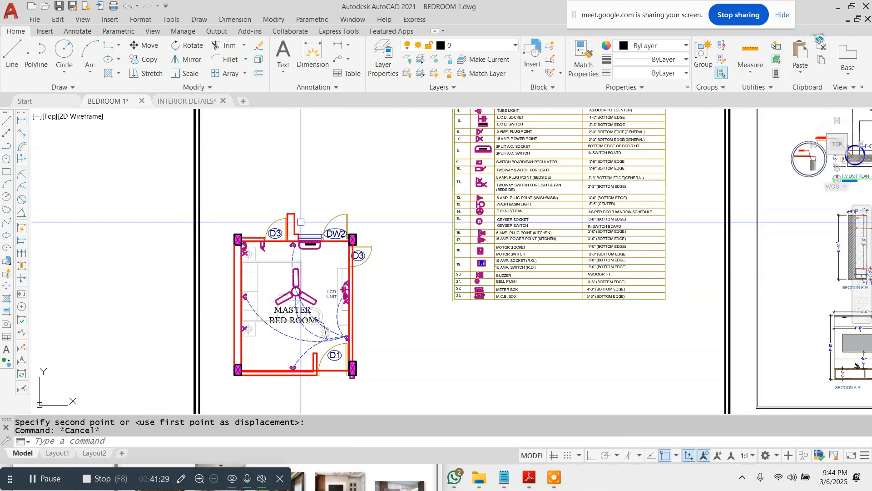
{"action": "scroll", "coordinate": [301, 221], "scroll_direction": "down", "scroll_amount": 6}
{"action": "scroll", "coordinate": [361, 209], "scroll_direction": "down", "scroll_amount": 2}
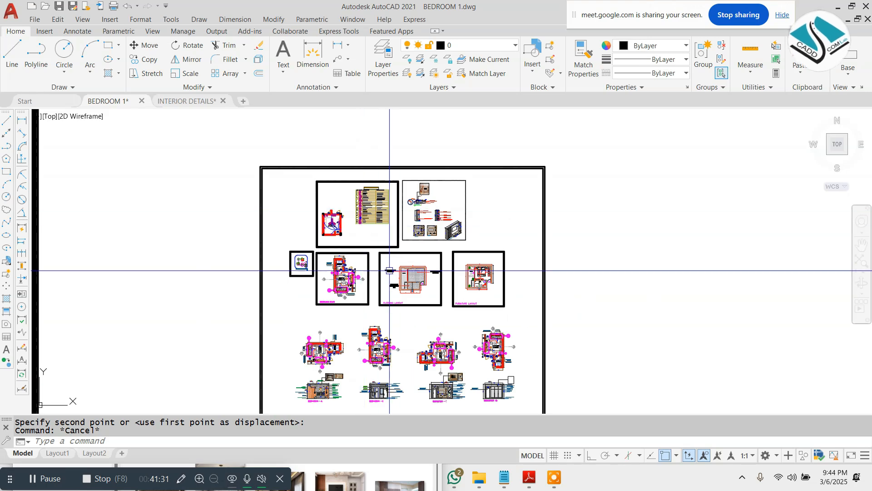
- Review the complete drawing set, comparing the house plan and wall construction sheets with the finished bedroom sheet
{"action": "scroll", "coordinate": [400, 265], "scroll_direction": "down", "scroll_amount": 8}
{"action": "scroll", "coordinate": [383, 246], "scroll_direction": "up", "scroll_amount": 6}
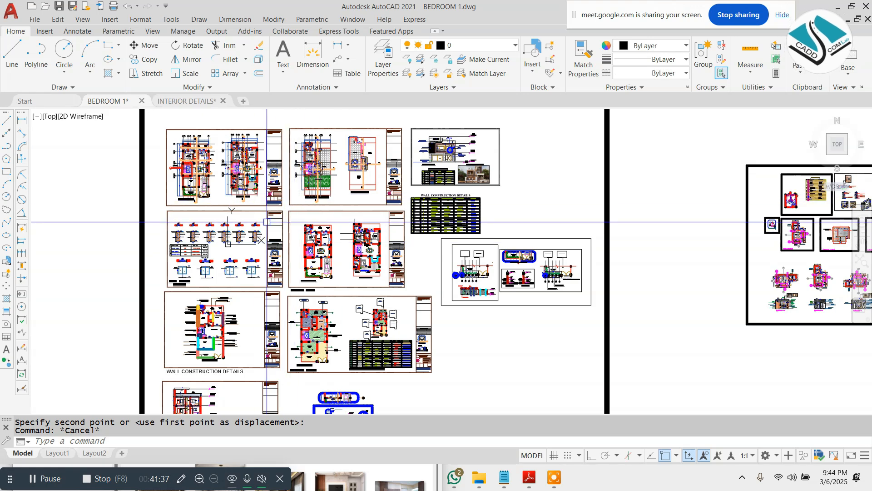
{"action": "scroll", "coordinate": [303, 229], "scroll_direction": "down", "scroll_amount": 5}
{"action": "scroll", "coordinate": [410, 269], "scroll_direction": "up", "scroll_amount": 8}
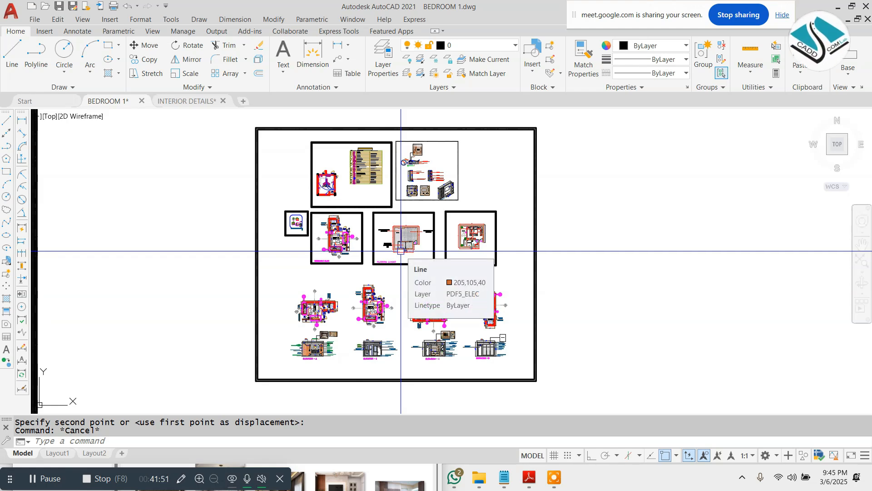
{"action": "scroll", "coordinate": [401, 251], "scroll_direction": "down", "scroll_amount": 4}
{"action": "scroll", "coordinate": [159, 269], "scroll_direction": "down", "scroll_amount": 2}
{"action": "scroll", "coordinate": [318, 252], "scroll_direction": "up", "scroll_amount": 6}
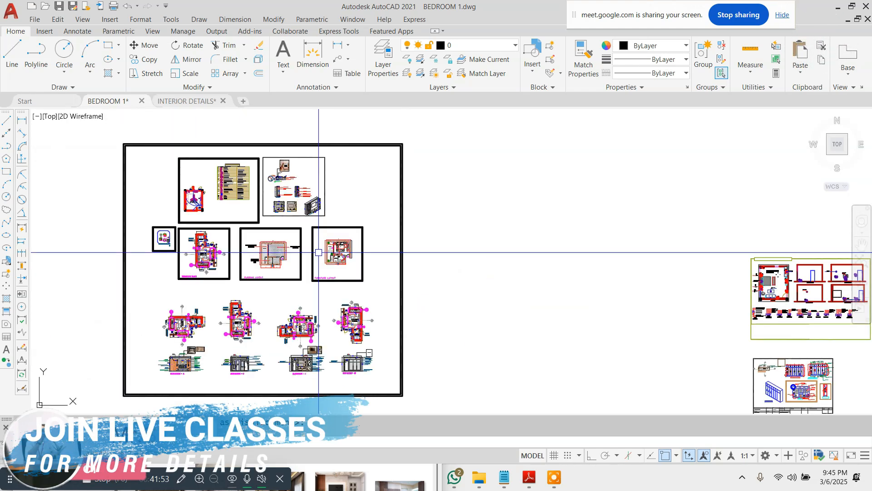
{"action": "scroll", "coordinate": [237, 265], "scroll_direction": "up", "scroll_amount": 2}
{"action": "scroll", "coordinate": [391, 195], "scroll_direction": "down", "scroll_amount": 2}
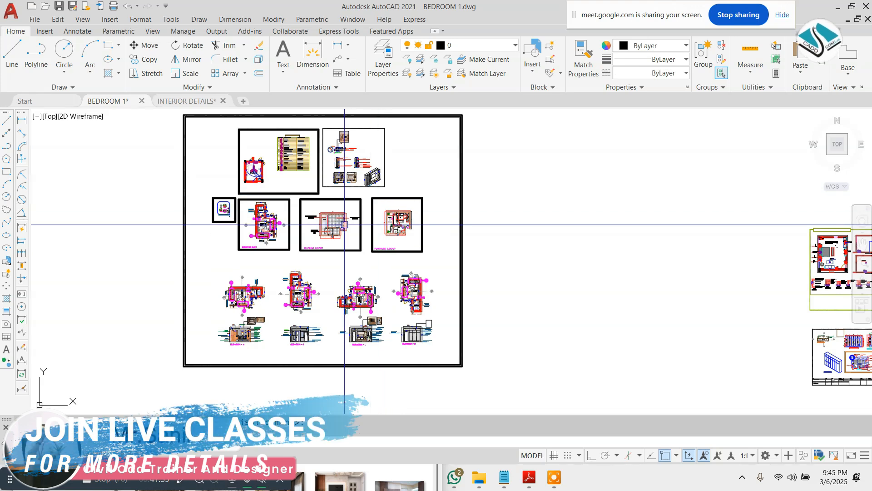
{"action": "scroll", "coordinate": [309, 211], "scroll_direction": "up", "scroll_amount": 2}
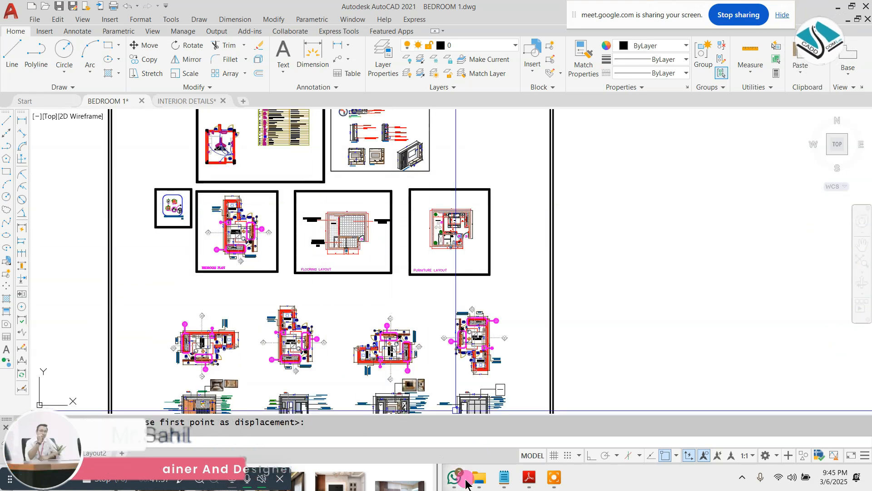
- Switch to File Explorer and go from the flooring catalogues to the Vastu folder inside Interior Details
{"action": "left_click", "coordinate": [484, 484]}
{"action": "left_click", "coordinate": [466, 414]}
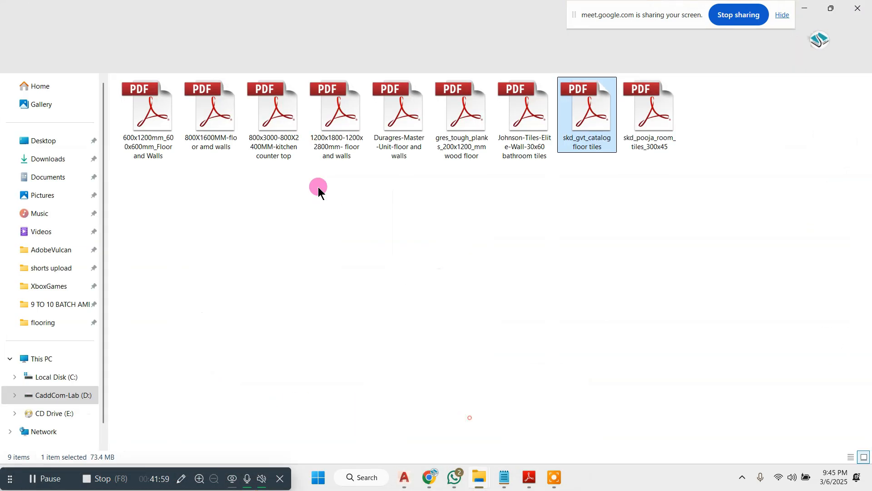
{"action": "left_click", "coordinate": [13, 33]}
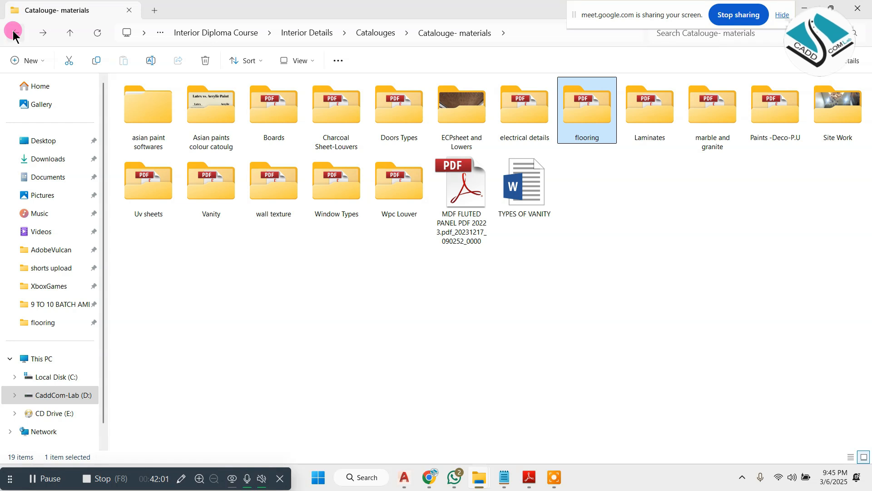
{"action": "left_click", "coordinate": [13, 33]}
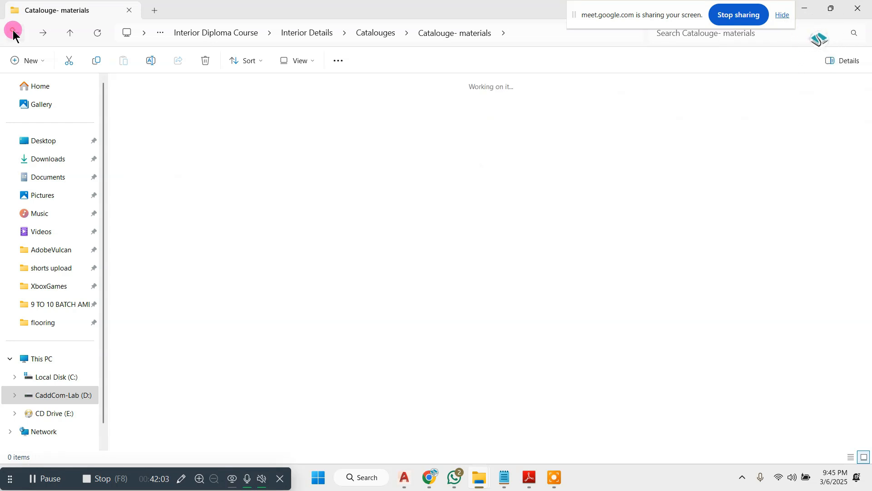
{"action": "double_click", "coordinate": [653, 127]}
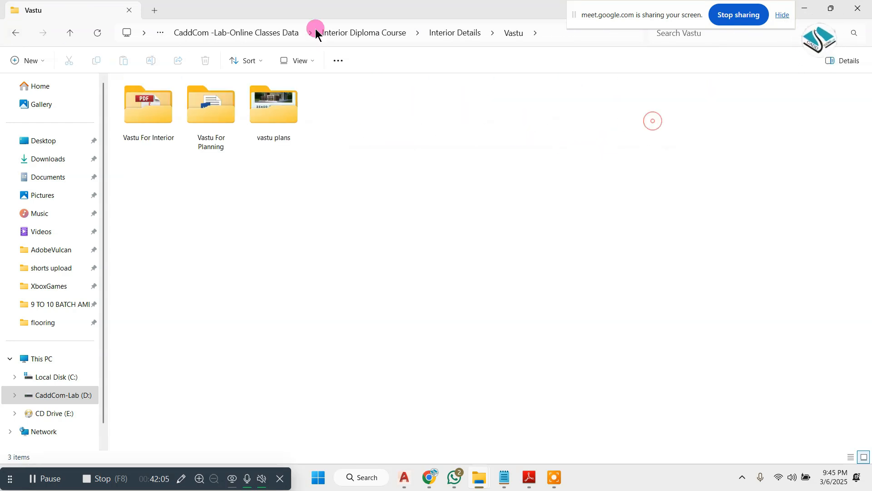
- Restore the folder window to a smaller size and open the Bathroom Colour document from the Vastu For Interior folder
{"action": "left_click_drag", "start_coordinate": [317, 9], "coordinate": [321, 72]}
{"action": "left_click", "coordinate": [321, 184]}
{"action": "double_click", "coordinate": [321, 184]}
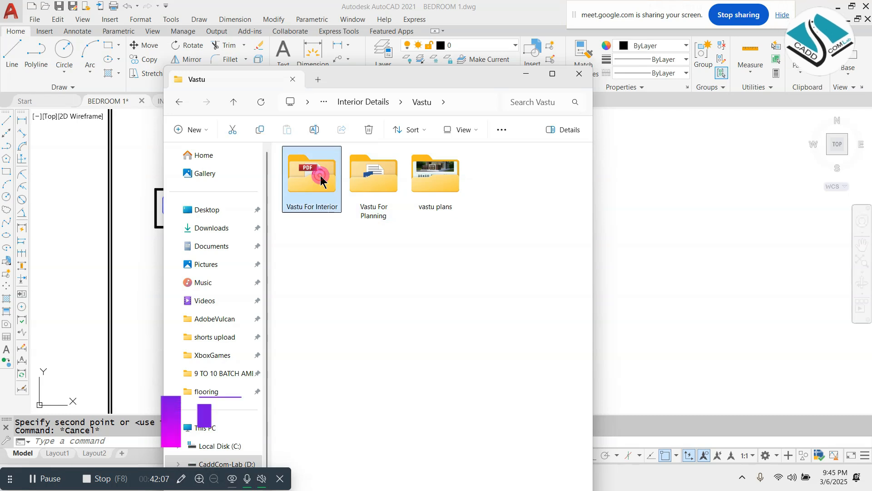
{"action": "left_click", "coordinate": [330, 175]}
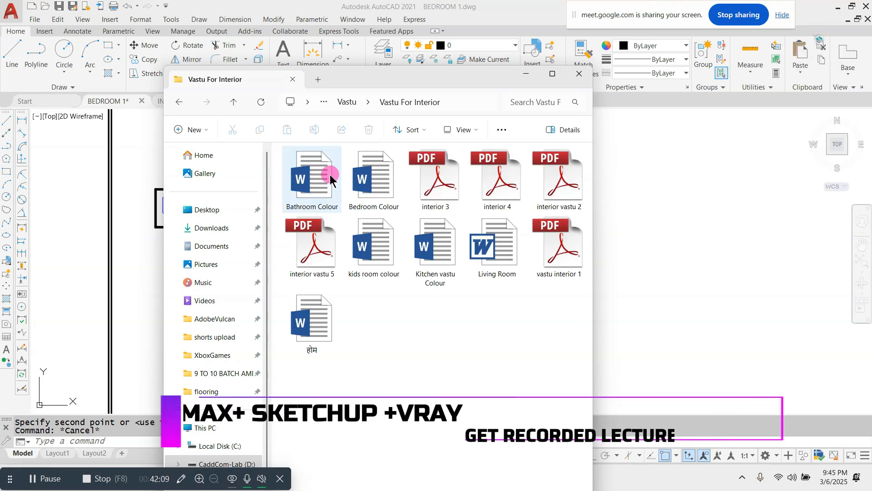
{"action": "left_click", "coordinate": [327, 171]}
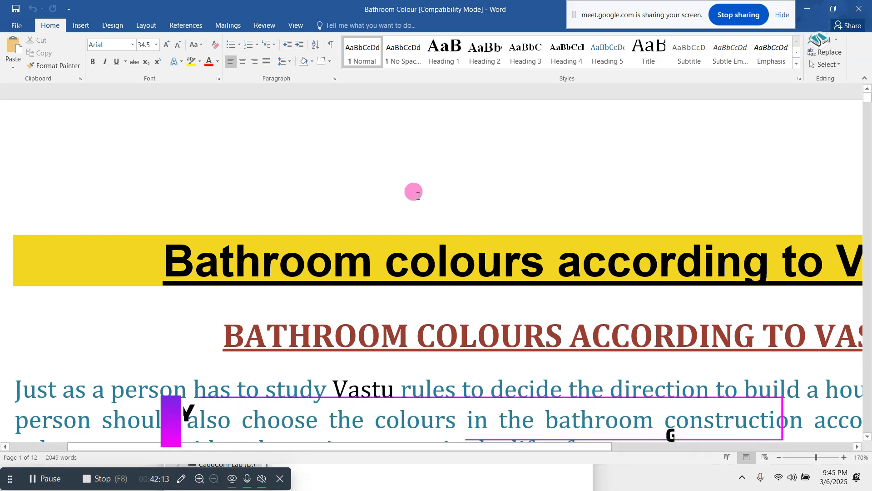
- Read the Vastu colour guidance down to the table of colours for all rooms, highlighting the master bedroom suggestions
{"action": "scroll", "coordinate": [414, 192], "scroll_direction": "down", "scroll_amount": 8, "text": "ctrl"}
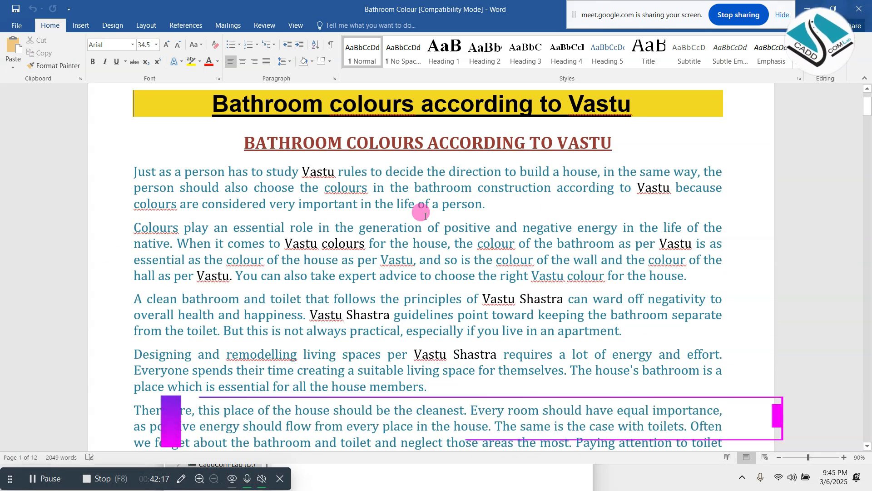
{"action": "scroll", "coordinate": [428, 216], "scroll_direction": "down", "scroll_amount": 10}
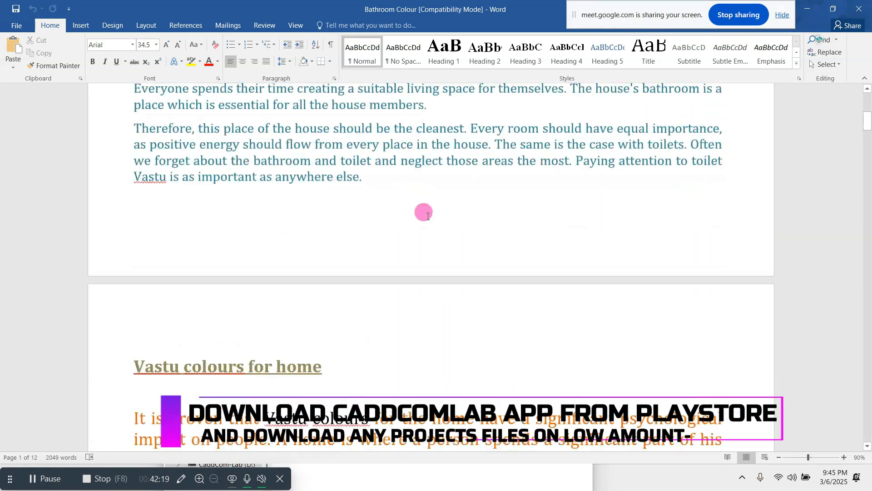
{"action": "scroll", "coordinate": [428, 220], "scroll_direction": "down", "scroll_amount": 10}
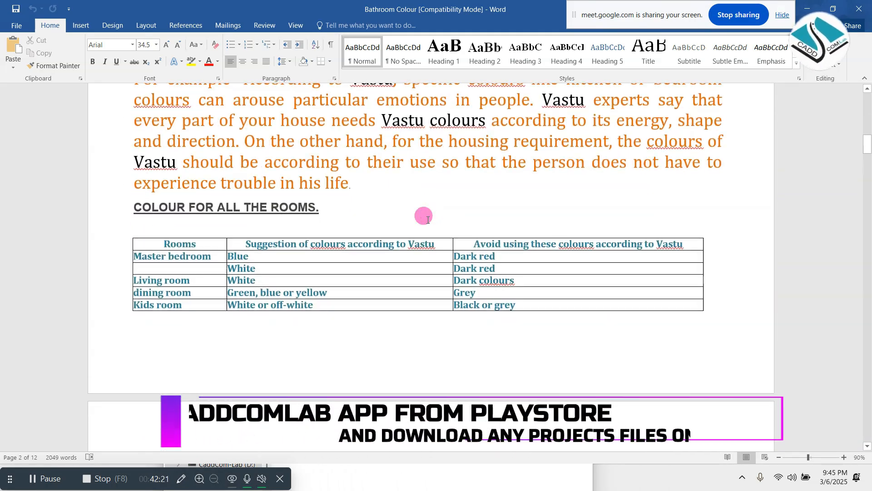
{"action": "scroll", "coordinate": [293, 268], "scroll_direction": "up", "scroll_amount": 2, "text": "ctrl"}
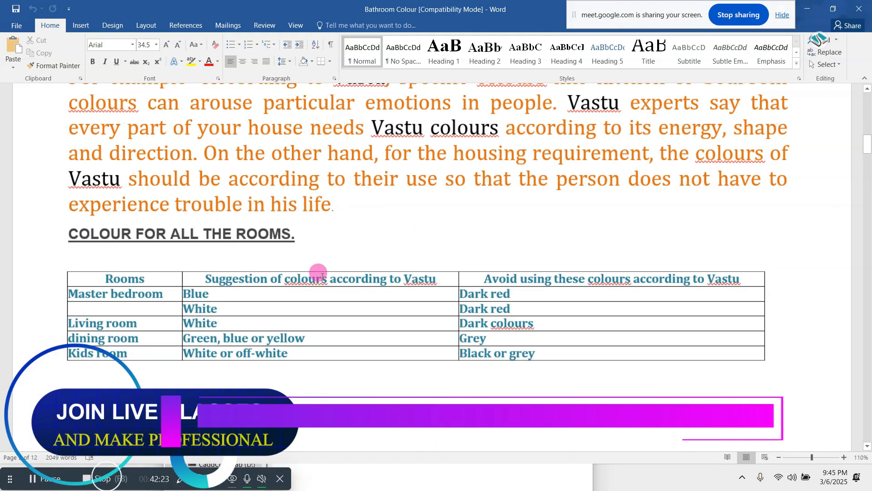
{"action": "scroll", "coordinate": [127, 256], "scroll_direction": "up", "scroll_amount": 1, "text": "ctrl"}
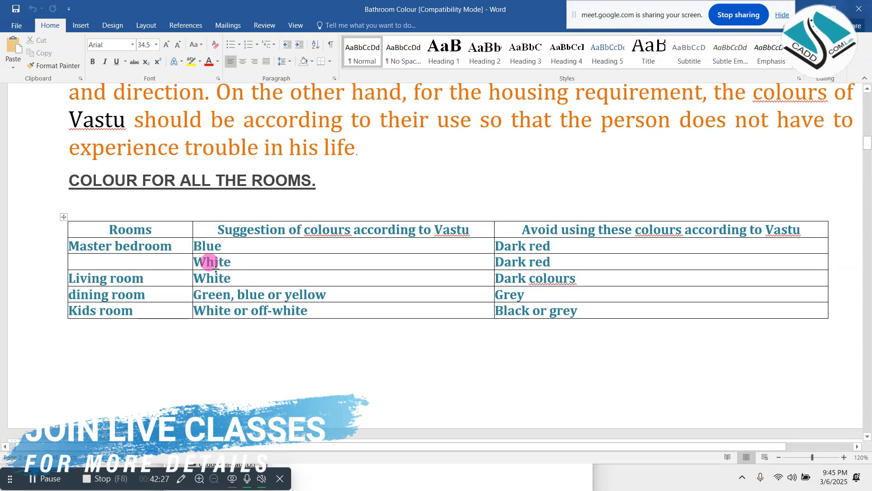
{"action": "mouse_move", "coordinate": [244, 252]}
{"action": "left_mouse_down"}
{"action": "mouse_move", "coordinate": [221, 243]}
{"action": "mouse_move", "coordinate": [185, 249]}
{"action": "left_mouse_up"}
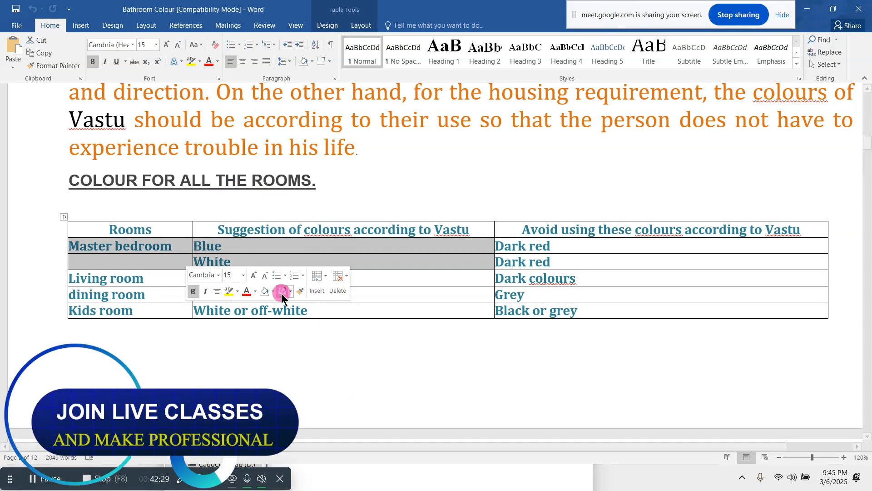
- Read the Vastu room colour tables, highlighting the master bedroom, living room, kitchen, bathroom and hall entries
{"action": "left_click", "coordinate": [297, 290]}
{"action": "left_click_drag", "start_coordinate": [552, 240], "coordinate": [486, 249]}
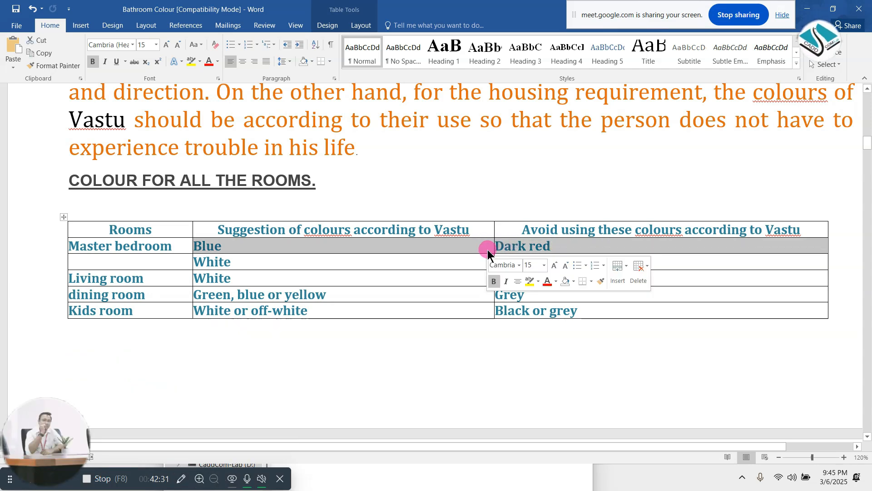
{"action": "left_click_drag", "start_coordinate": [151, 278], "coordinate": [72, 279]}
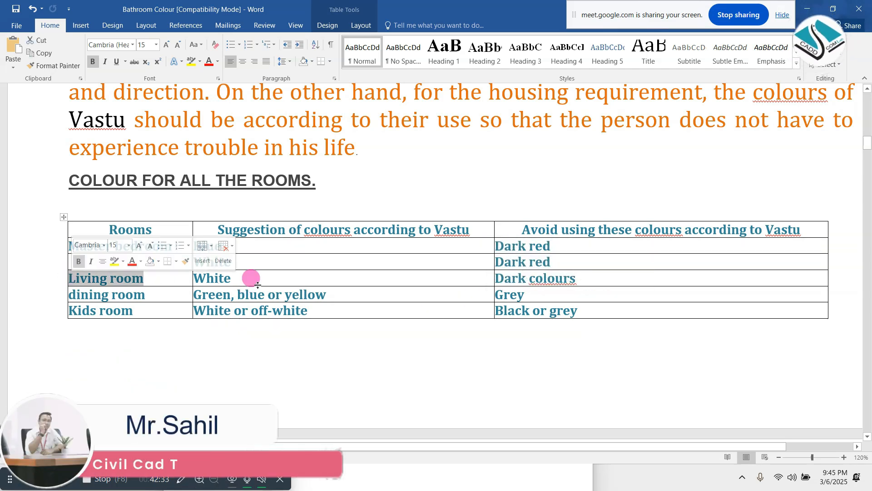
{"action": "left_click_drag", "start_coordinate": [243, 280], "coordinate": [452, 279]}
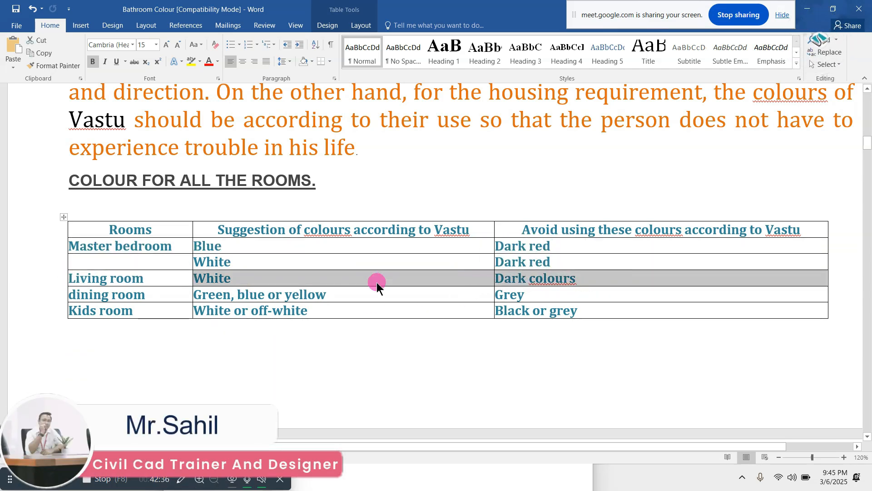
{"action": "scroll", "coordinate": [377, 286], "scroll_direction": "down", "scroll_amount": 7}
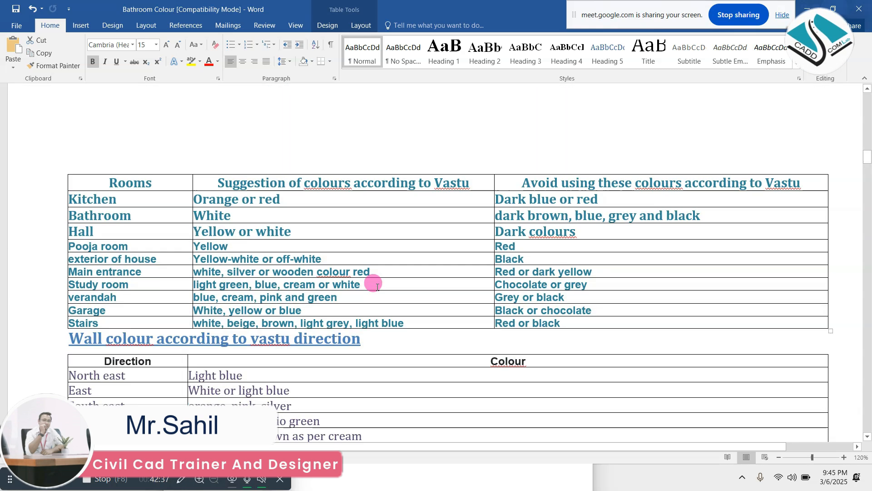
{"action": "scroll", "coordinate": [287, 205], "scroll_direction": "down", "scroll_amount": 1}
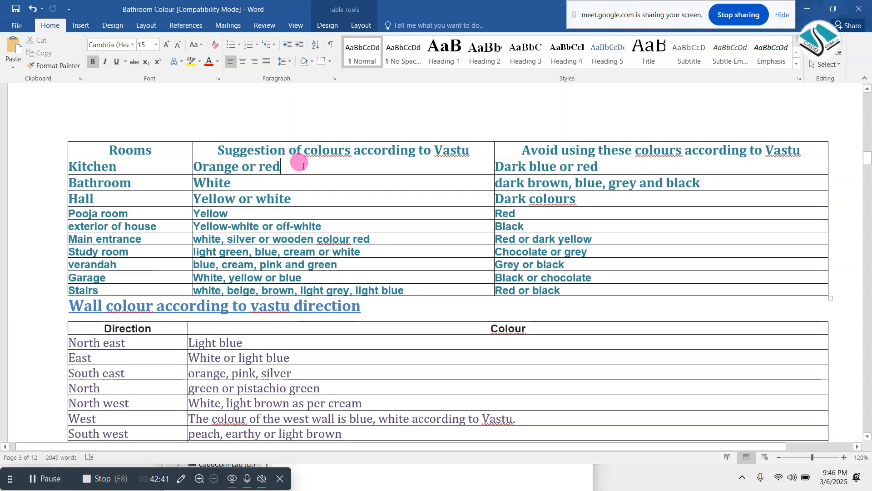
{"action": "left_click_drag", "start_coordinate": [291, 169], "coordinate": [282, 184]}
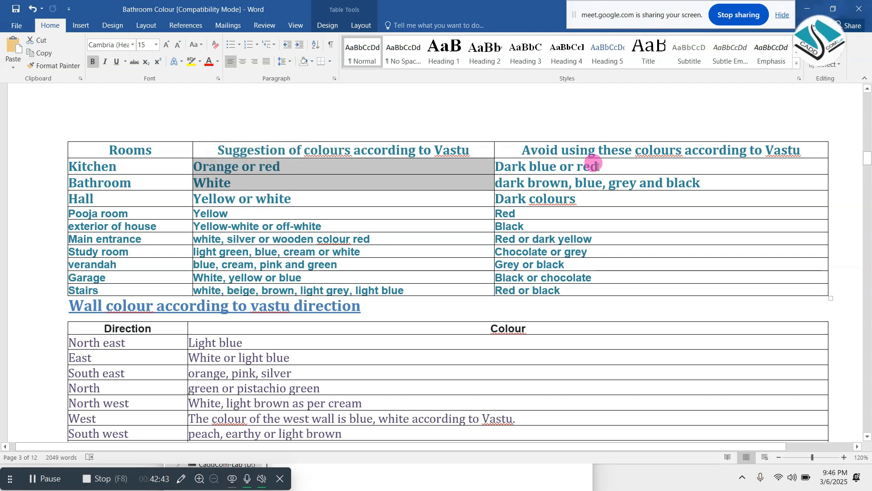
{"action": "left_click_drag", "start_coordinate": [598, 166], "coordinate": [521, 170]}
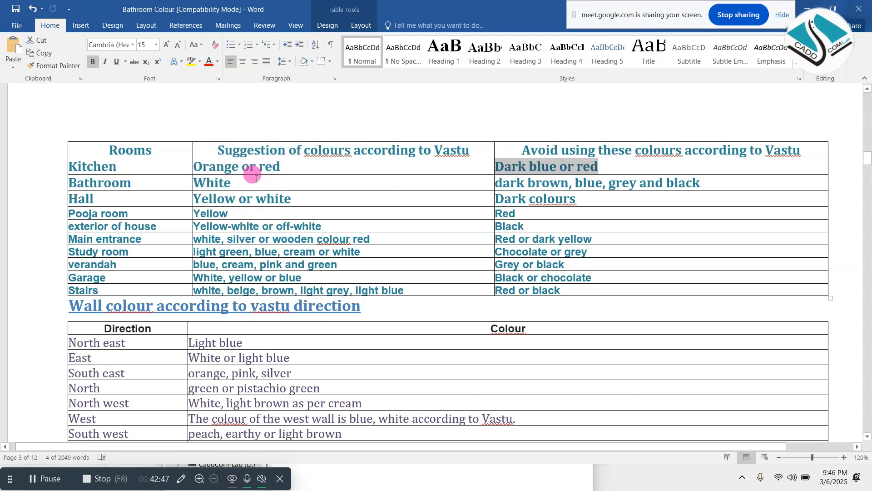
{"action": "left_click_drag", "start_coordinate": [257, 178], "coordinate": [204, 194]}
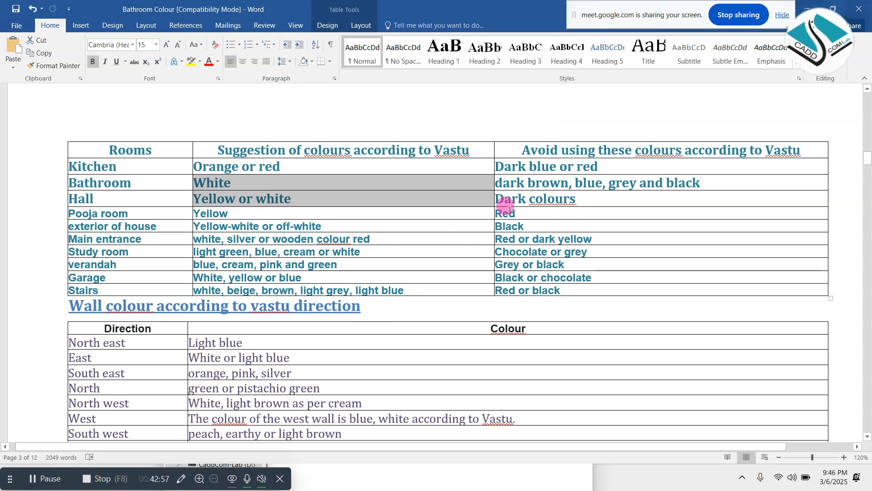
- Examine the table of wall colours according to Vastu direction, marking the entries from north east to north west
{"action": "scroll", "coordinate": [506, 206], "scroll_direction": "down", "scroll_amount": 5}
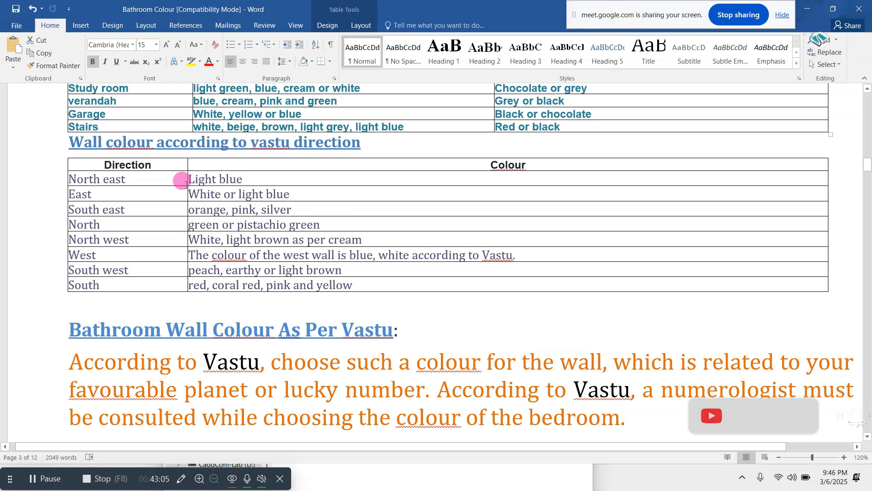
{"action": "left_click_drag", "start_coordinate": [117, 175], "coordinate": [135, 205]}
{"action": "left_click", "coordinate": [229, 179]}
{"action": "left_click", "coordinate": [267, 193]}
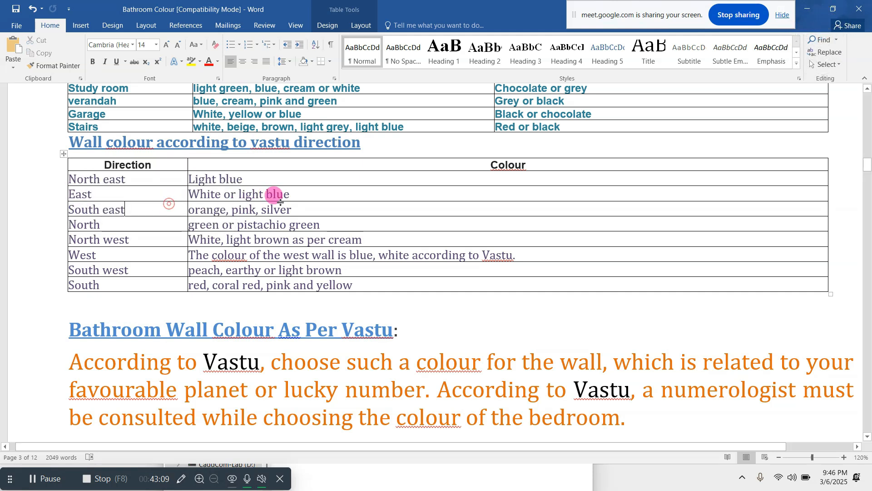
{"action": "left_click_drag", "start_coordinate": [251, 210], "coordinate": [293, 210]}
{"action": "left_click_drag", "start_coordinate": [209, 224], "coordinate": [254, 240]}
{"action": "left_click", "coordinate": [129, 241]}
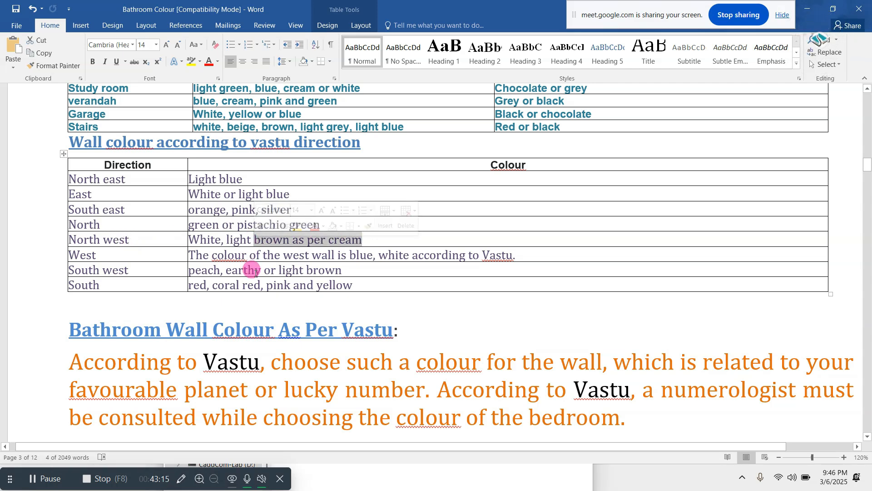
- Study the wall colour guidelines table, highlighting the west, south and southeast, and southwest entries
{"action": "scroll", "coordinate": [255, 273], "scroll_direction": "down", "scroll_amount": 10}
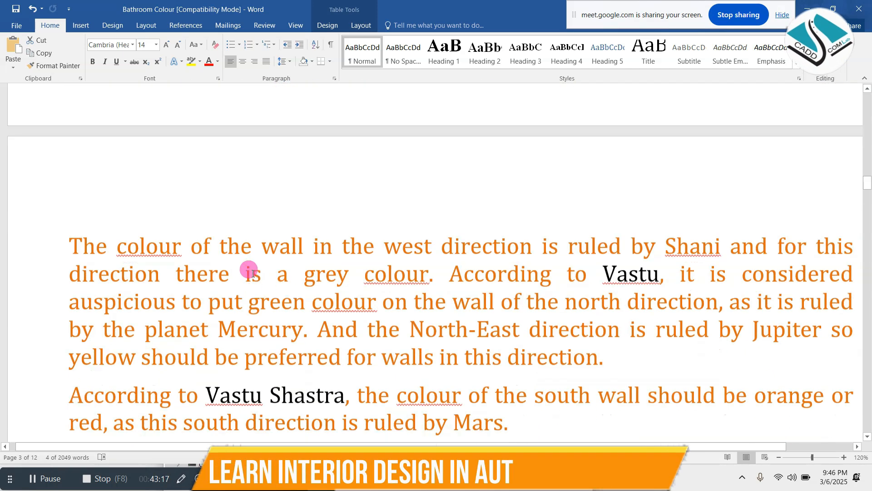
{"action": "scroll", "coordinate": [252, 272], "scroll_direction": "down", "scroll_amount": 4, "text": "ctrl"}
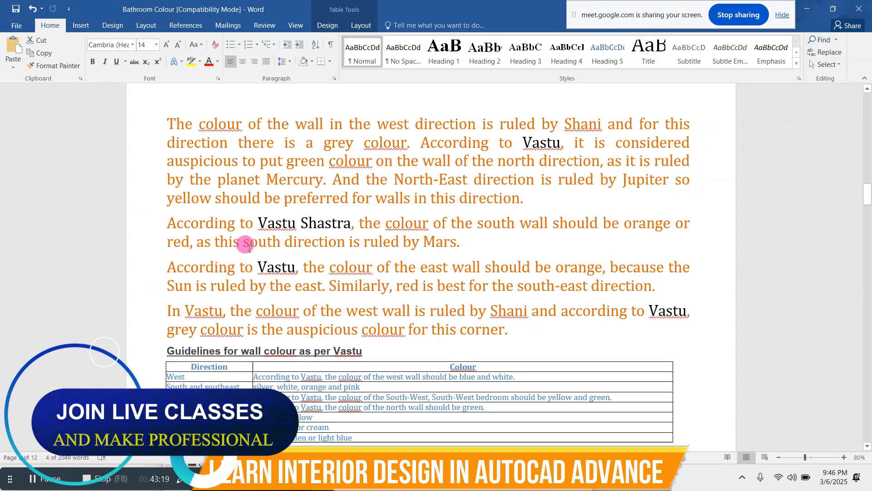
{"action": "scroll", "coordinate": [249, 248], "scroll_direction": "down", "scroll_amount": 2}
{"action": "scroll", "coordinate": [307, 312], "scroll_direction": "up", "scroll_amount": 2, "text": "ctrl"}
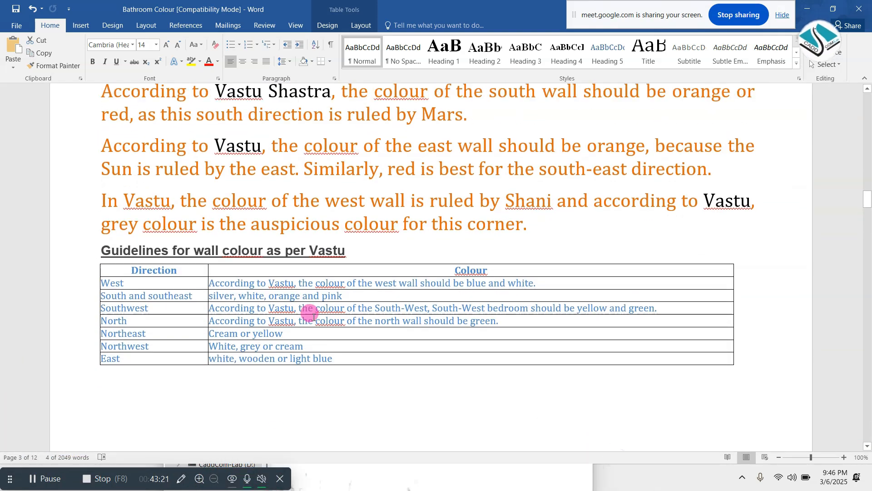
{"action": "scroll", "coordinate": [314, 316], "scroll_direction": "up", "scroll_amount": 1}
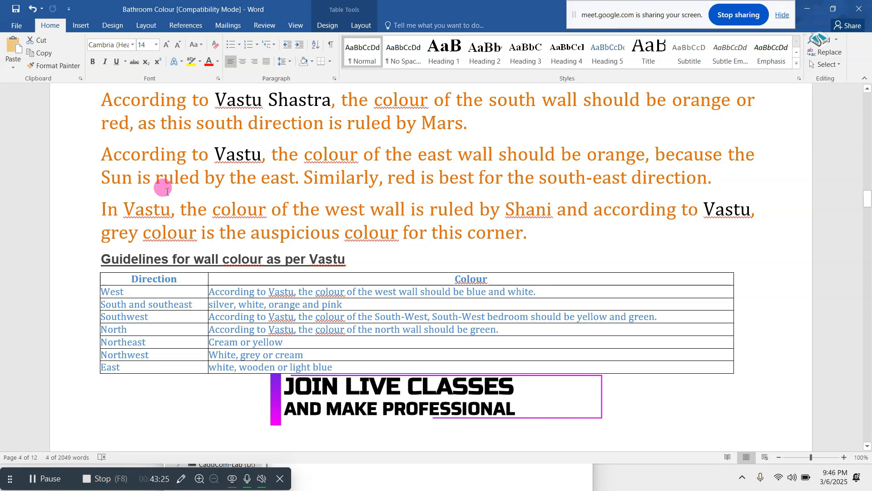
{"action": "scroll", "coordinate": [163, 229], "scroll_direction": "down", "scroll_amount": 1}
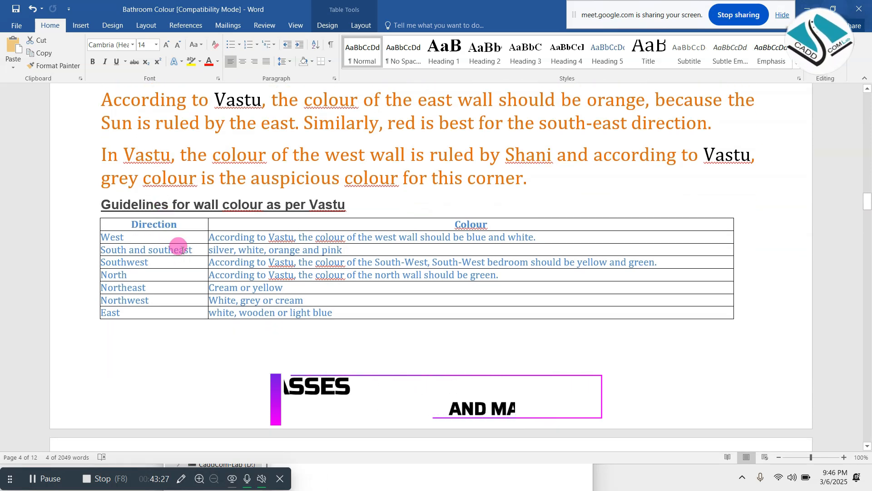
{"action": "scroll", "coordinate": [183, 248], "scroll_direction": "up", "scroll_amount": 1, "text": "ctrl"}
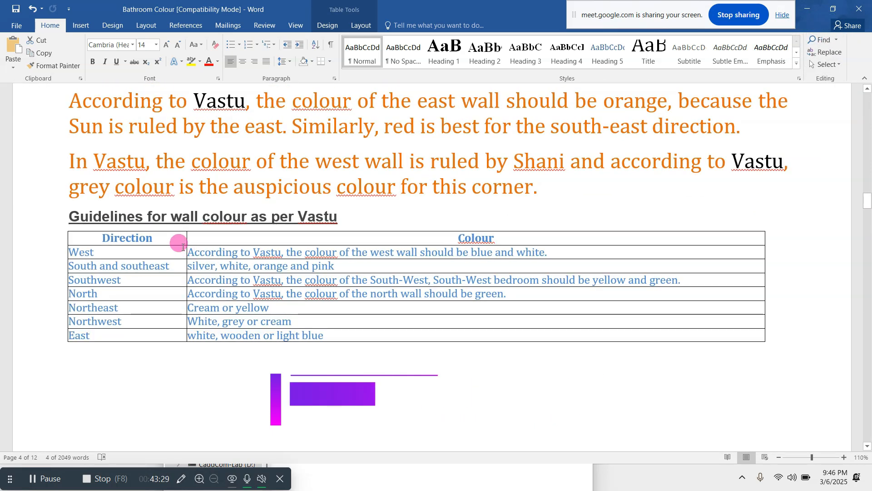
{"action": "left_click_drag", "start_coordinate": [205, 253], "coordinate": [432, 251]}
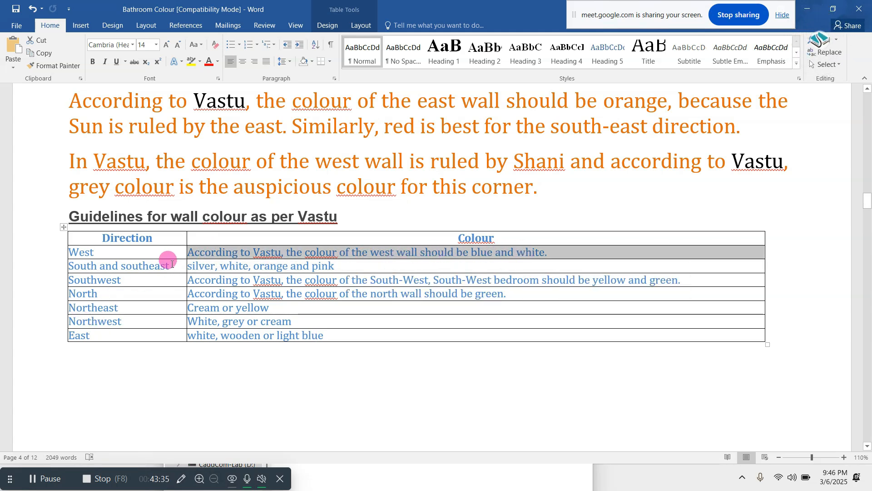
{"action": "left_click_drag", "start_coordinate": [171, 264], "coordinate": [69, 266]}
{"action": "left_click", "coordinate": [241, 265]}
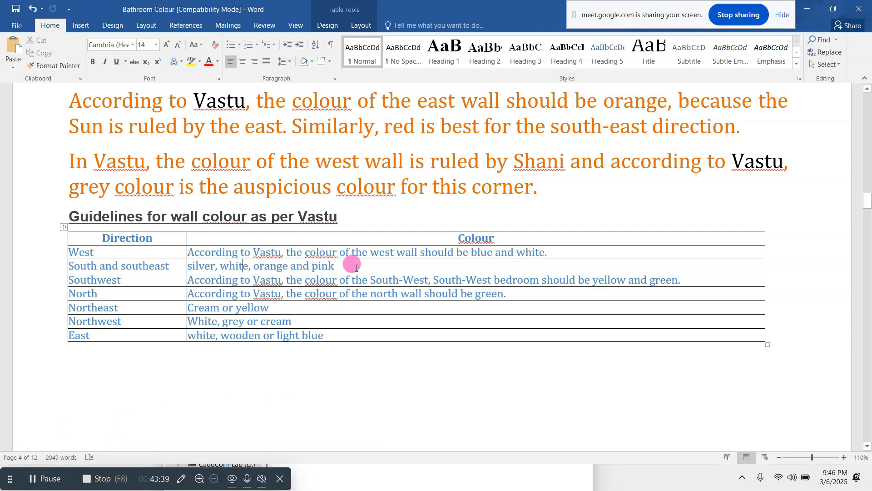
{"action": "left_click_drag", "start_coordinate": [350, 265], "coordinate": [221, 266]}
{"action": "left_click_drag", "start_coordinate": [132, 278], "coordinate": [64, 279]}
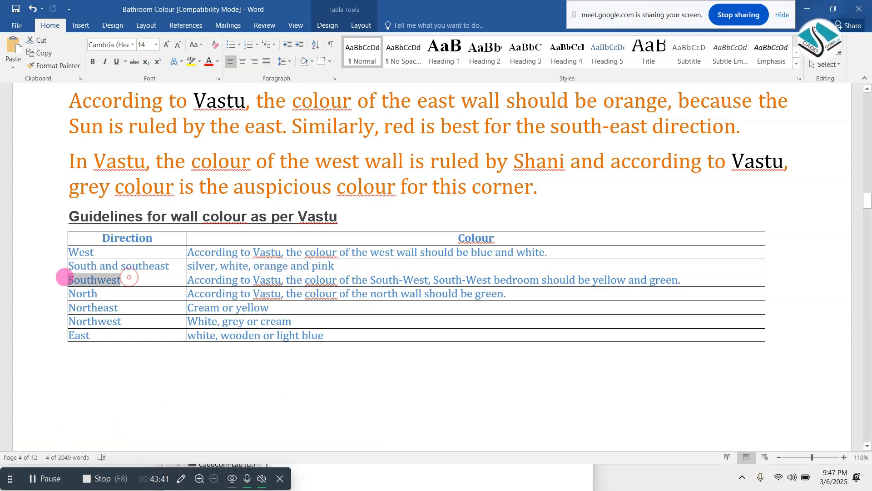
{"action": "left_click_drag", "start_coordinate": [346, 284], "coordinate": [468, 280]}
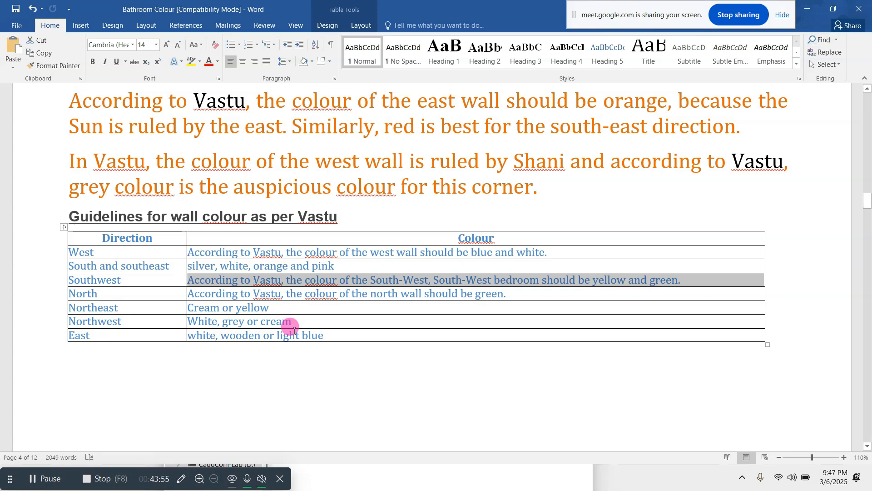
- Find the Vastu Colours for Home table and enlarge it to read the influence of each colour
{"action": "scroll", "coordinate": [366, 250], "scroll_direction": "down", "scroll_amount": 15}
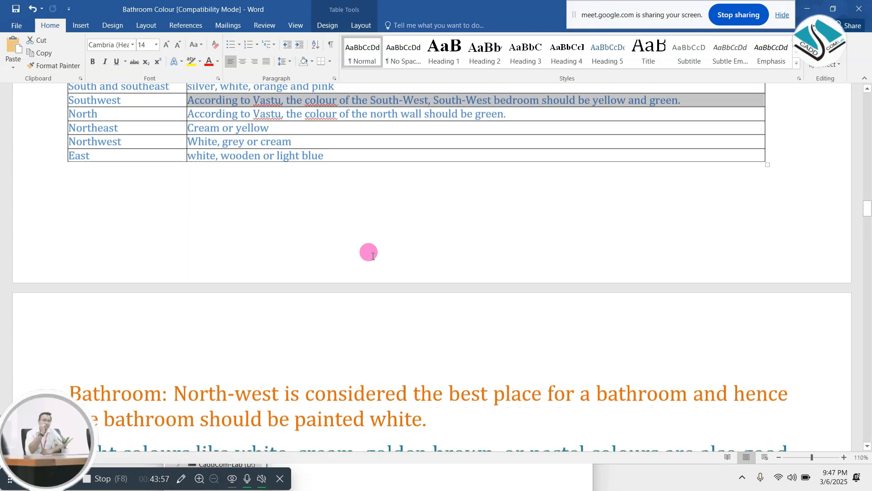
{"action": "scroll", "coordinate": [359, 268], "scroll_direction": "down", "scroll_amount": 10}
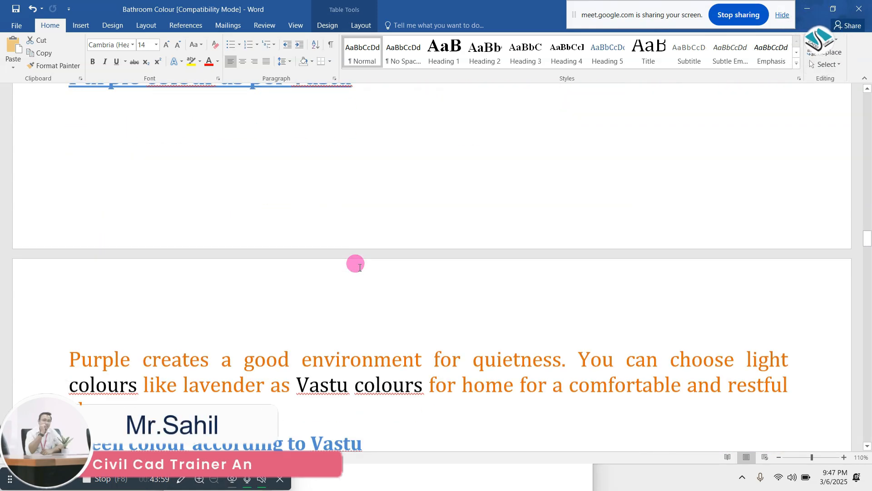
{"action": "scroll", "coordinate": [358, 267], "scroll_direction": "down", "scroll_amount": 15}
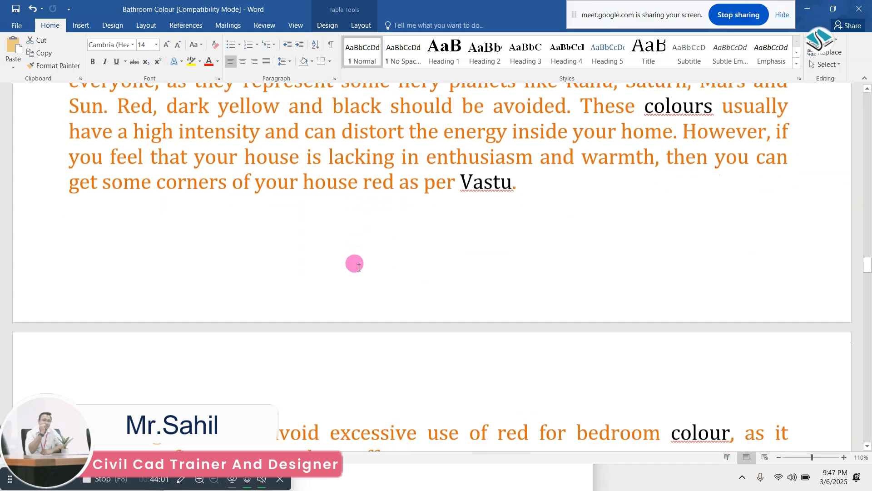
{"action": "scroll", "coordinate": [355, 263], "scroll_direction": "down", "scroll_amount": 1}
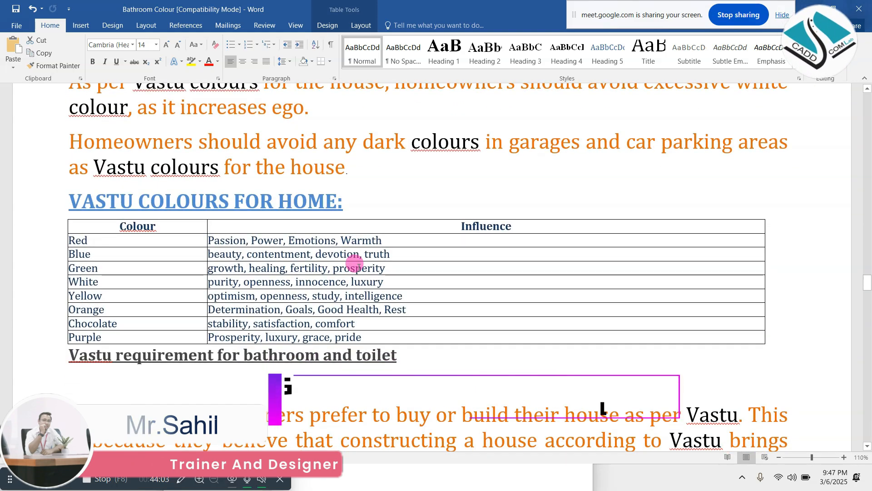
{"action": "scroll", "coordinate": [46, 280], "scroll_direction": "up", "scroll_amount": 3, "text": "ctrl"}
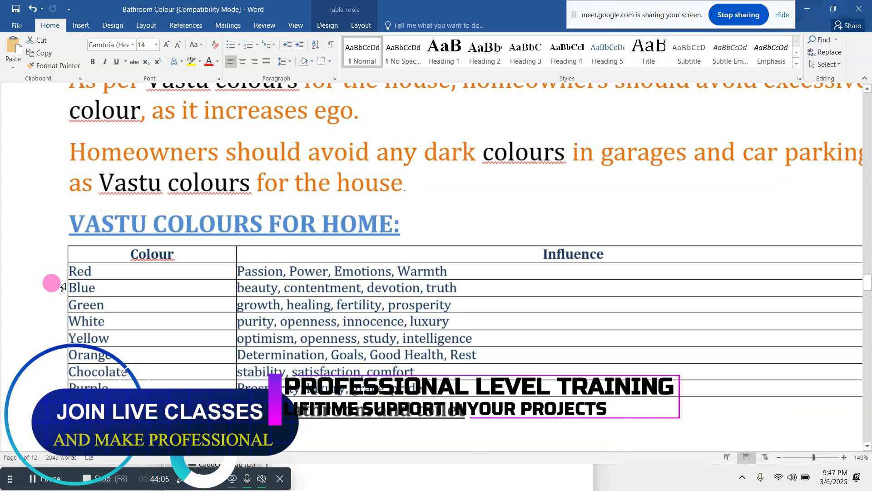
{"action": "scroll", "coordinate": [103, 285], "scroll_direction": "up", "scroll_amount": 3, "text": "ctrl"}
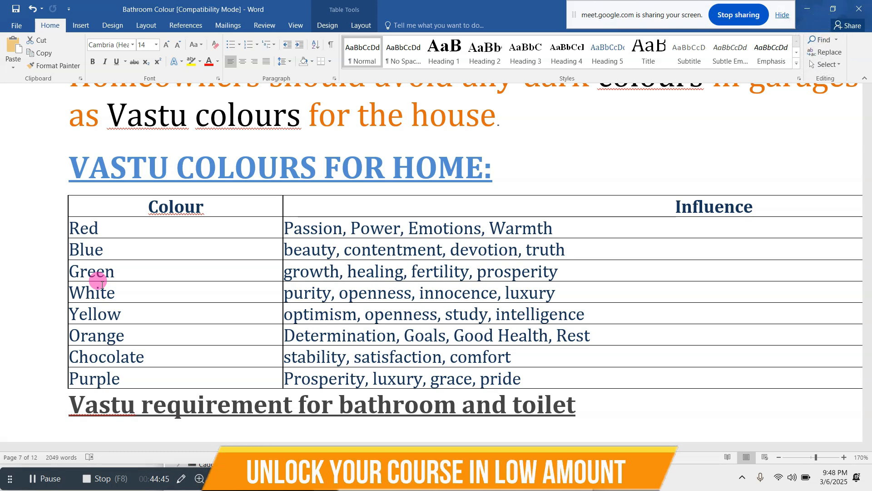
- Skim the remaining bathroom Vastu guidance, and close the Bathroom Colour document and the Vastu For Interior folder to return to AutoCAD
{"action": "scroll", "coordinate": [232, 248], "scroll_direction": "down", "scroll_amount": 8}
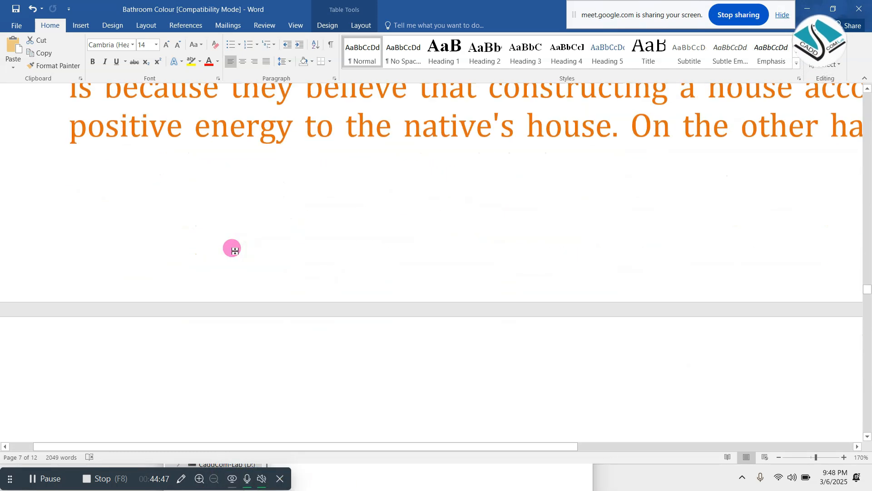
{"action": "scroll", "coordinate": [235, 250], "scroll_direction": "down", "scroll_amount": 11, "text": "ctrl"}
{"action": "scroll", "coordinate": [318, 267], "scroll_direction": "down", "scroll_amount": 5}
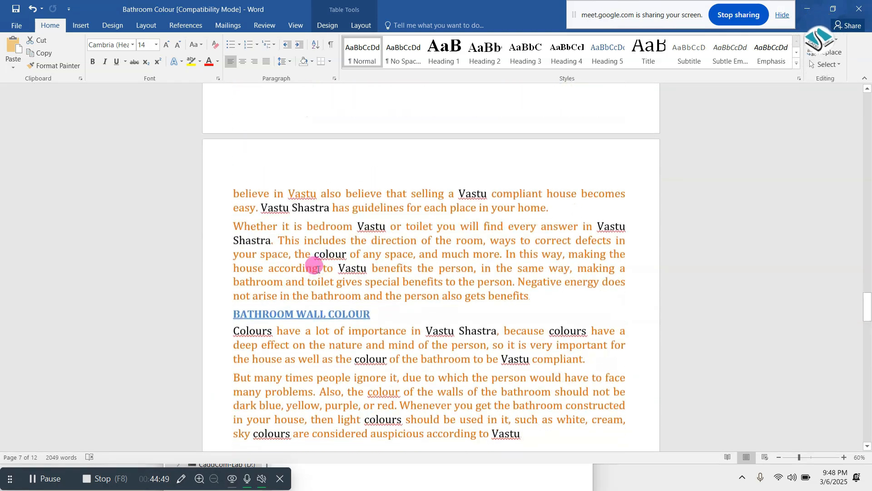
{"action": "scroll", "coordinate": [317, 268], "scroll_direction": "down", "scroll_amount": 20}
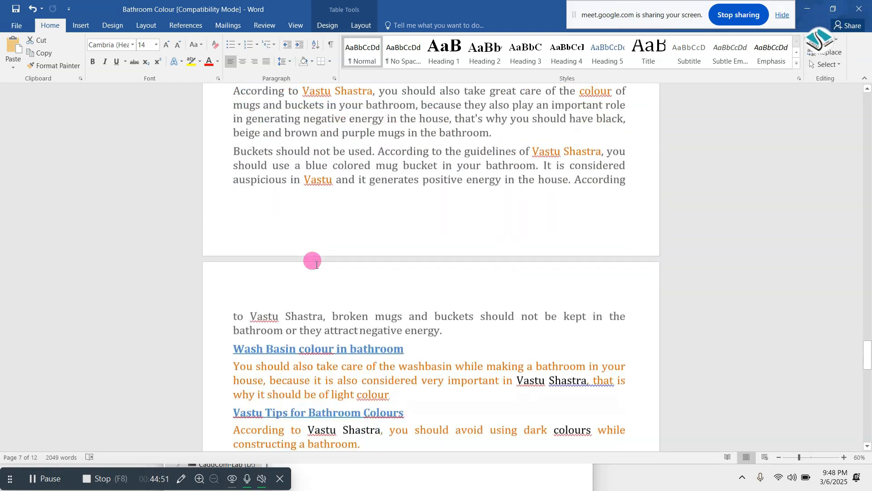
{"action": "scroll", "coordinate": [316, 265], "scroll_direction": "down", "scroll_amount": 20}
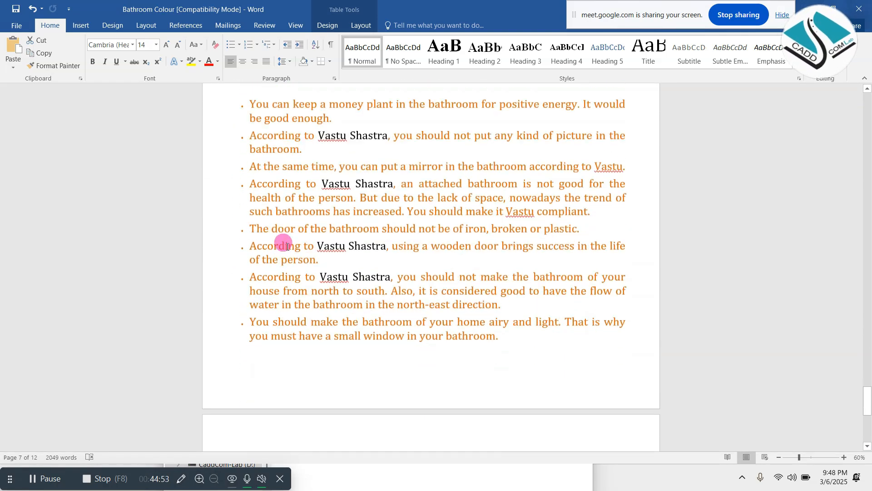
{"action": "scroll", "coordinate": [288, 246], "scroll_direction": "down", "scroll_amount": 1}
{"action": "left_click", "coordinate": [859, 9]}
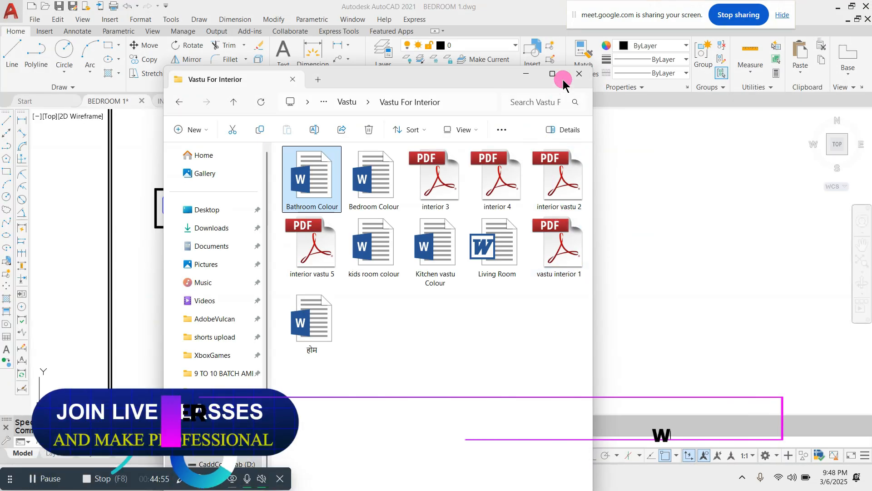
{"action": "left_click", "coordinate": [579, 74]}
- Move the framed detail sheet with the blue isometric drawing from below the green-framed sheet to the empty space right of the main bedroom frame
{"action": "scroll", "coordinate": [714, 260], "scroll_direction": "down", "scroll_amount": 3}
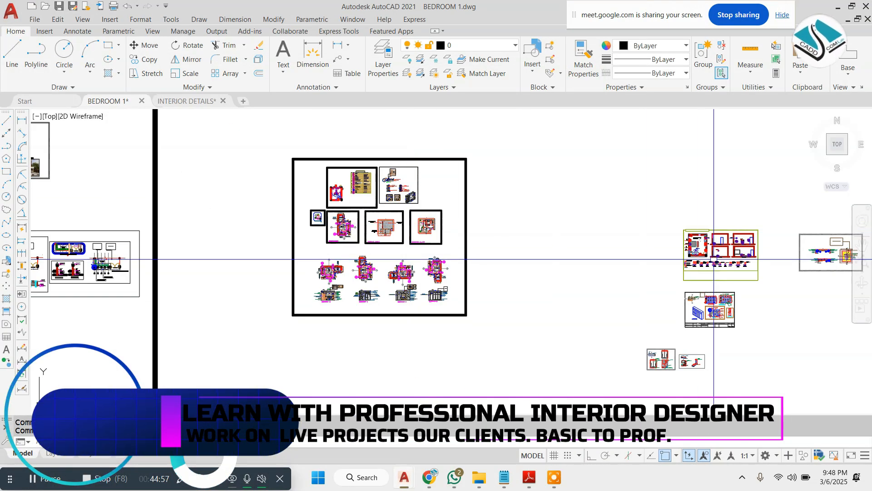
{"action": "left_click", "coordinate": [759, 285]}
{"action": "left_click", "coordinate": [669, 335]}
{"action": "type", "text": "m"}
{"action": "key", "text": "Return"}
{"action": "left_click", "coordinate": [705, 310]}
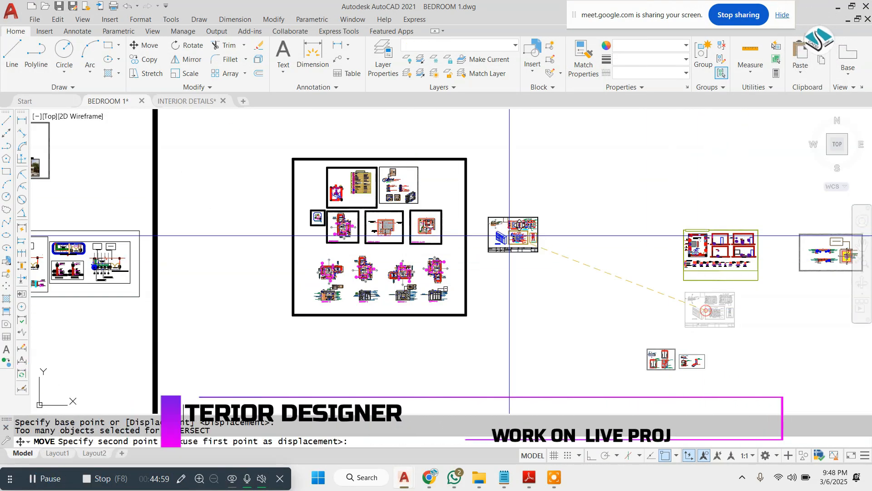
{"action": "scroll", "coordinate": [500, 218], "scroll_direction": "up", "scroll_amount": 3}
{"action": "scroll", "coordinate": [454, 200], "scroll_direction": "down", "scroll_amount": 1}
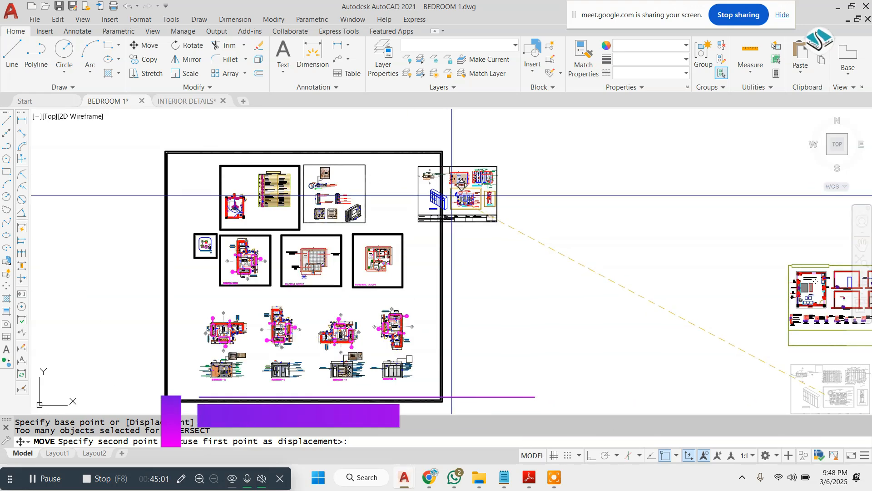
{"action": "scroll", "coordinate": [451, 196], "scroll_direction": "up", "scroll_amount": 2}
{"action": "scroll", "coordinate": [518, 182], "scroll_direction": "down", "scroll_amount": 4}
{"action": "left_click", "coordinate": [616, 160]}
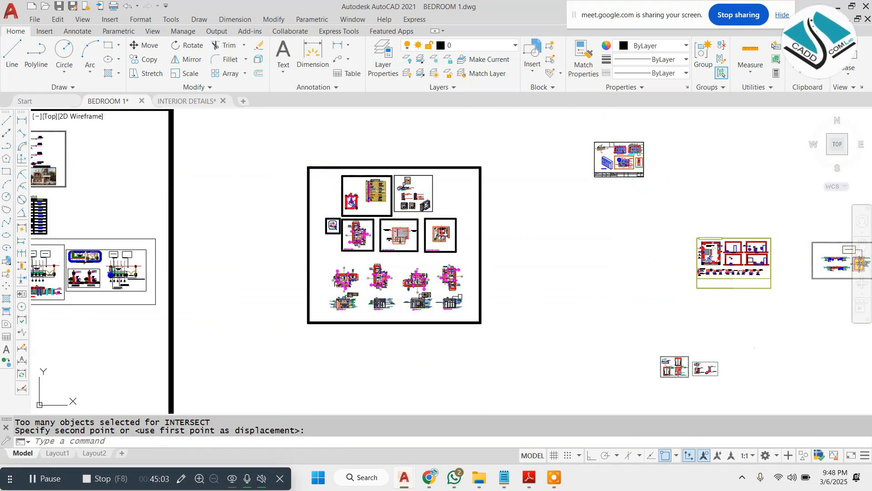
- Stretch the right side of the main bedroom frame horizontally outward with Ortho on to make room for another sheet
{"action": "type", "text": "s"}
{"action": "key", "text": "Return"}
{"action": "left_click", "coordinate": [510, 149]}
{"action": "left_click", "coordinate": [474, 346]}
{"action": "key", "text": "Return"}
{"action": "left_click", "coordinate": [490, 328]}
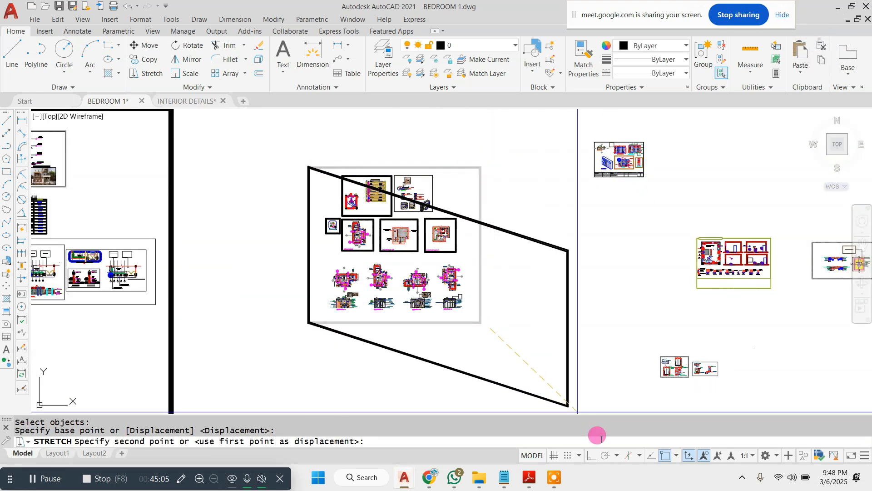
{"action": "left_click", "coordinate": [593, 456]}
{"action": "left_click", "coordinate": [553, 307]}
- Move the detail sheet with the blue isometric drawing into the main bedroom frame, at the right end of its top row, with Ortho off
{"action": "left_click", "coordinate": [671, 137]}
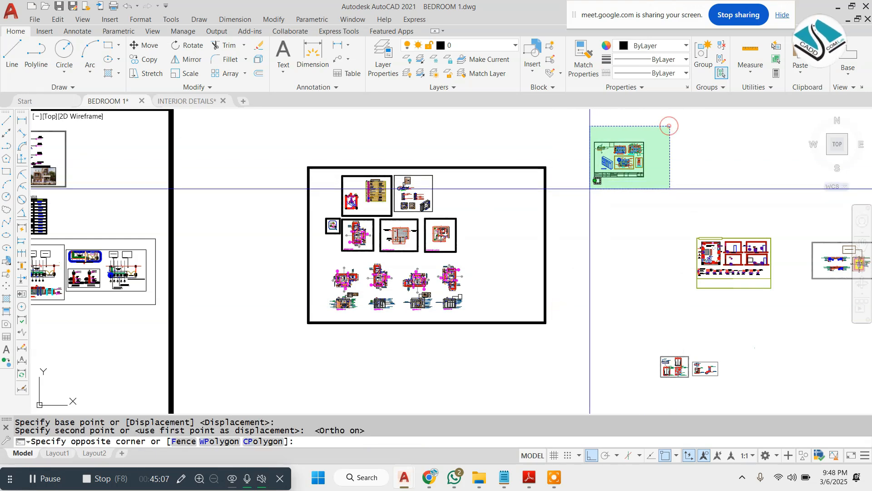
{"action": "left_click", "coordinate": [579, 196]}
{"action": "type", "text": "m"}
{"action": "key", "text": "Return"}
{"action": "left_click", "coordinate": [610, 158]}
{"action": "scroll", "coordinate": [462, 217], "scroll_direction": "up", "scroll_amount": 4}
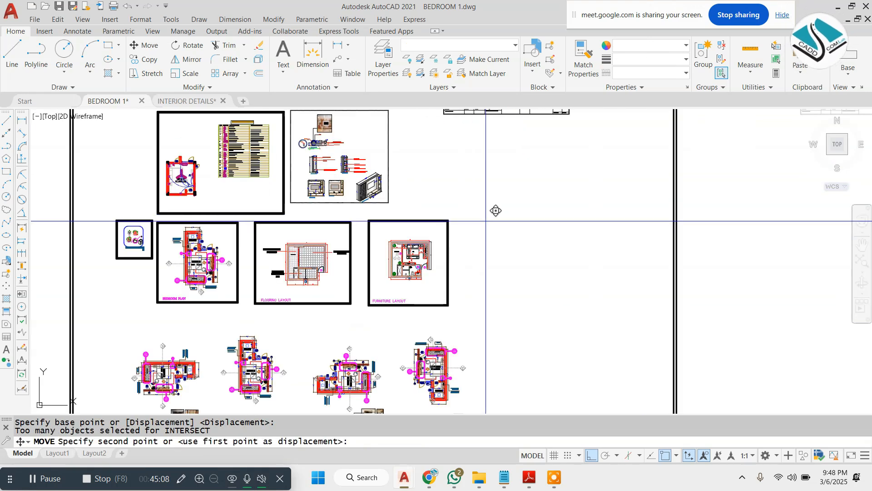
{"action": "left_click", "coordinate": [593, 455]}
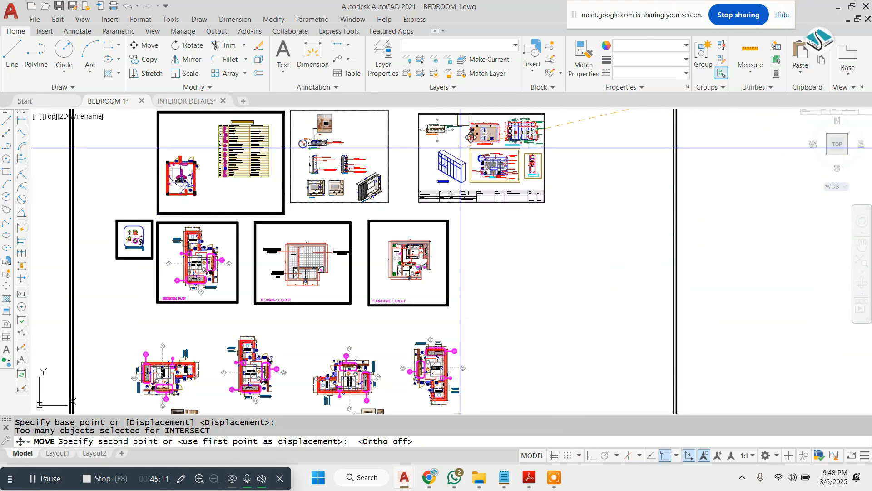
{"action": "left_click", "coordinate": [423, 157]}
- Stretch the right side of the main bedroom frame horizontally inward with Ortho on, closer to the sheets inside it
{"action": "scroll", "coordinate": [423, 158], "scroll_direction": "down", "scroll_amount": 2}
{"action": "type", "text": "s"}
{"action": "key", "text": "Return"}
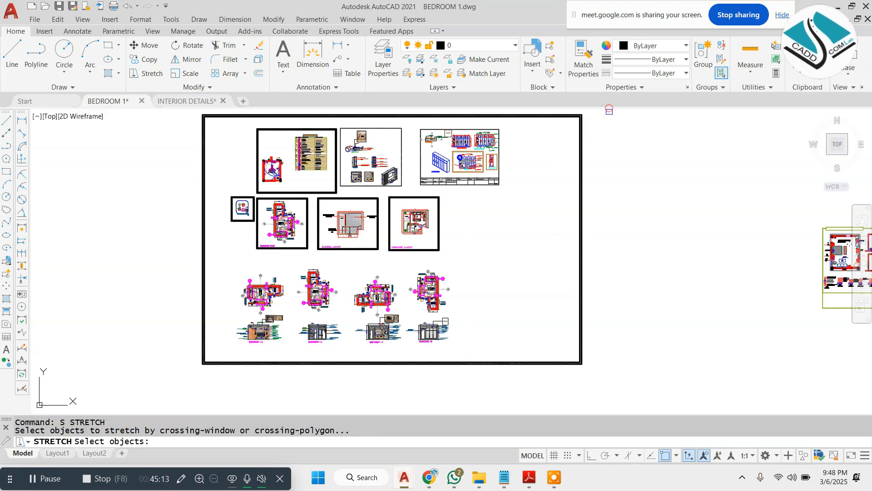
{"action": "scroll", "coordinate": [477, 314], "scroll_direction": "down", "scroll_amount": 2}
{"action": "key", "text": "Escape"}
{"action": "type", "text": "s"}
{"action": "key", "text": "Return"}
{"action": "left_click", "coordinate": [574, 167]}
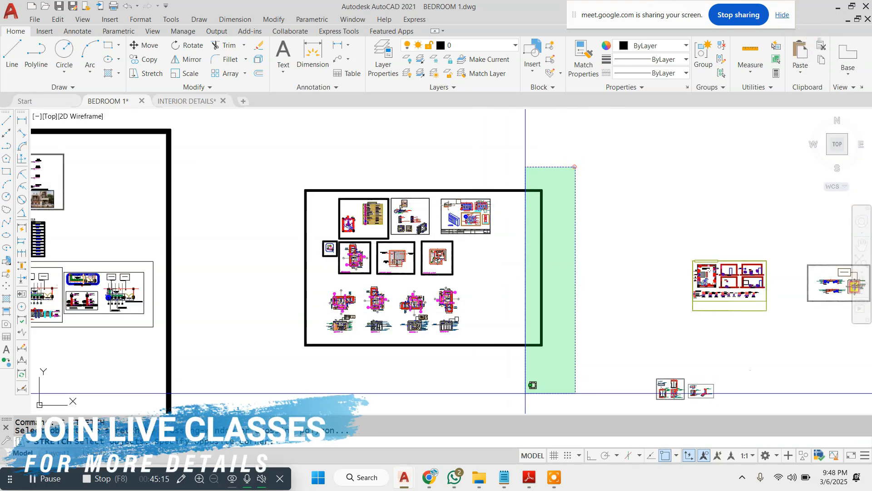
{"action": "left_click", "coordinate": [524, 393]}
{"action": "key", "text": "Return"}
{"action": "scroll", "coordinate": [552, 268], "scroll_direction": "up", "scroll_amount": 2}
{"action": "left_click", "coordinate": [607, 262]}
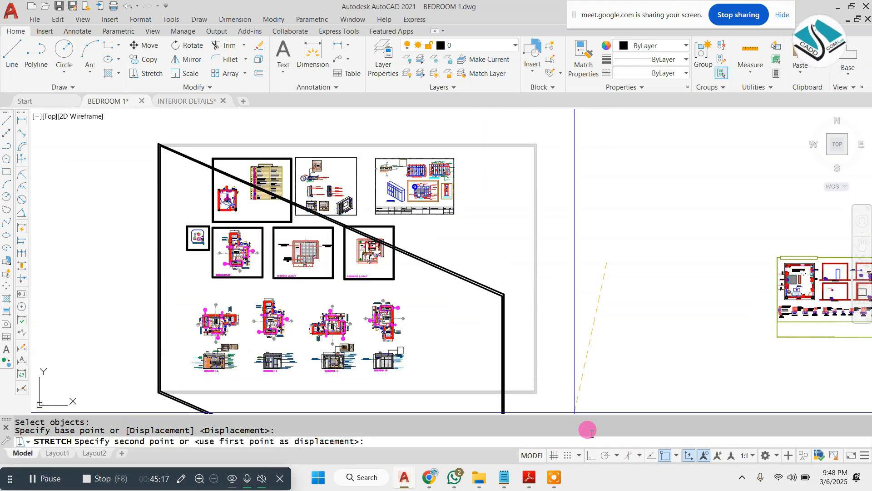
{"action": "left_click", "coordinate": [593, 456]}
{"action": "key", "text": "Escape"}
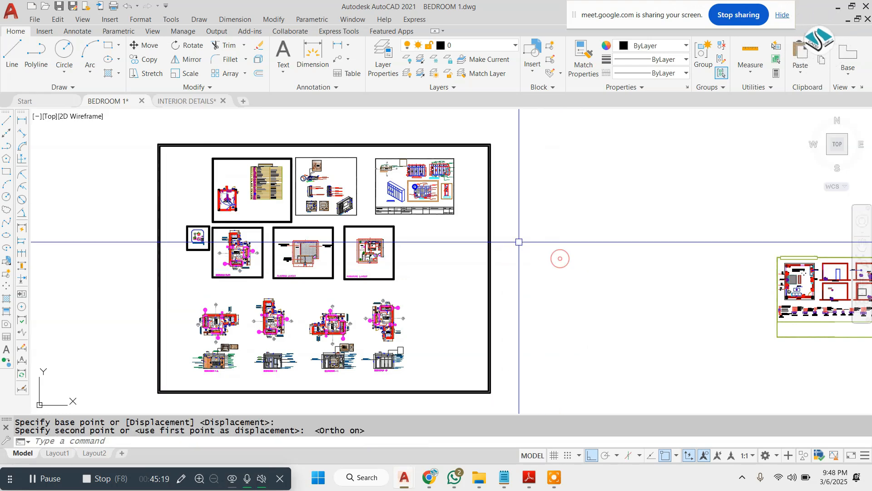
- Move the two small framed detail sheets together to directly beneath the green-framed sheet
{"action": "scroll", "coordinate": [396, 180], "scroll_direction": "up", "scroll_amount": 4}
{"action": "scroll", "coordinate": [454, 182], "scroll_direction": "down", "scroll_amount": 6}
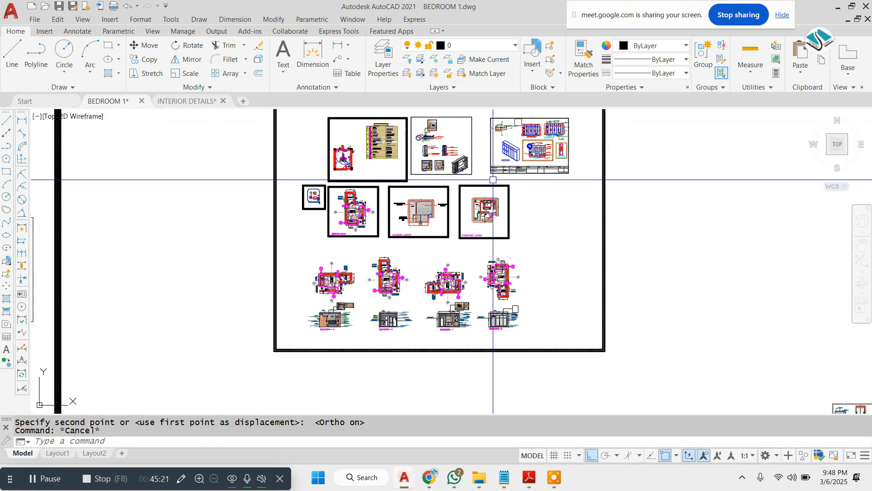
{"action": "key", "text": "Escape"}
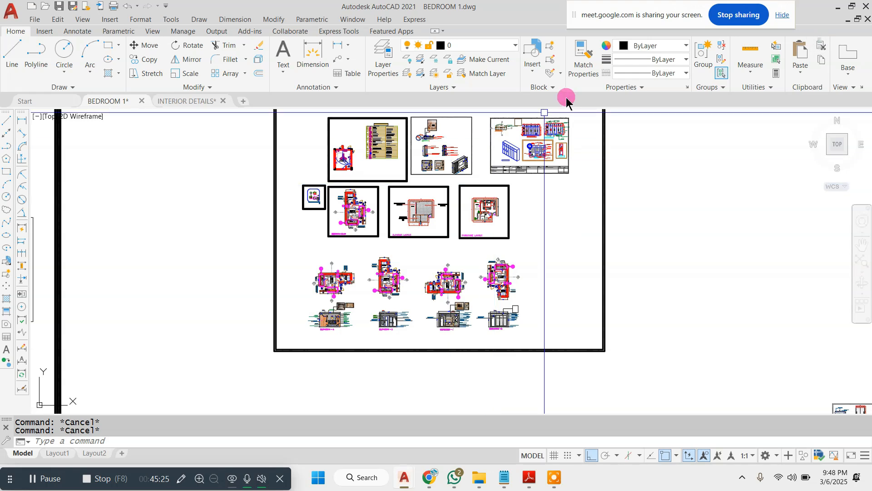
{"action": "scroll", "coordinate": [451, 177], "scroll_direction": "down", "scroll_amount": 3}
{"action": "scroll", "coordinate": [518, 189], "scroll_direction": "up", "scroll_amount": 2}
{"action": "left_click", "coordinate": [660, 274]}
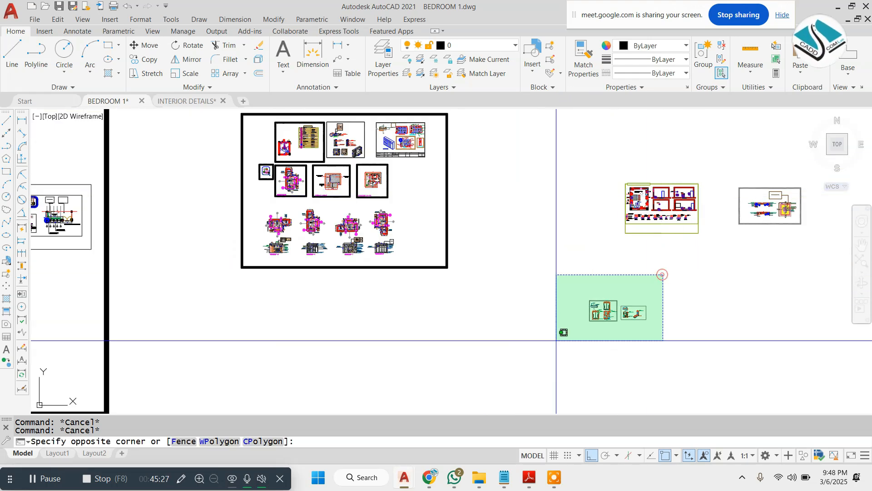
{"action": "left_click", "coordinate": [551, 344]}
{"action": "type", "text": "M"}
{"action": "key", "text": "Return"}
{"action": "left_click", "coordinate": [626, 349]}
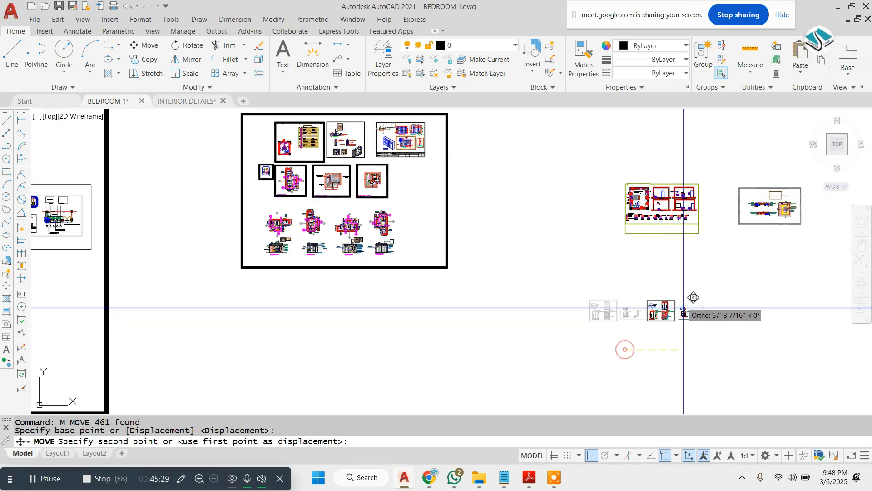
{"action": "left_click", "coordinate": [664, 279]}
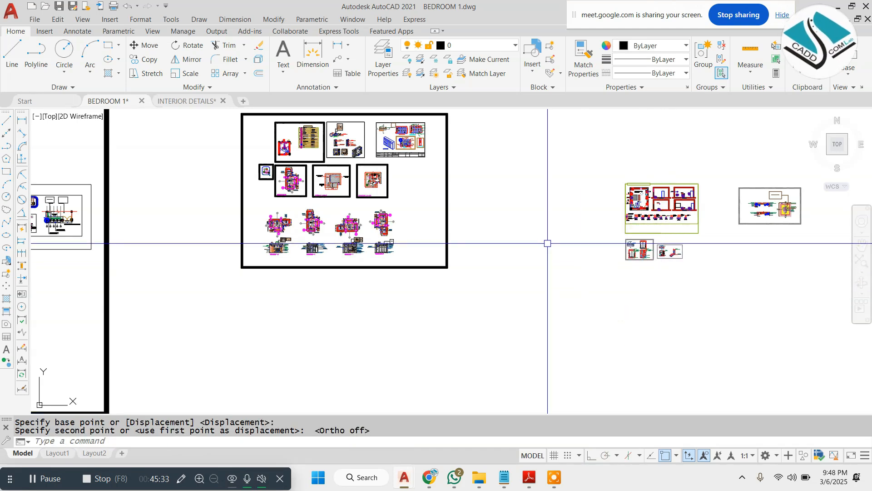